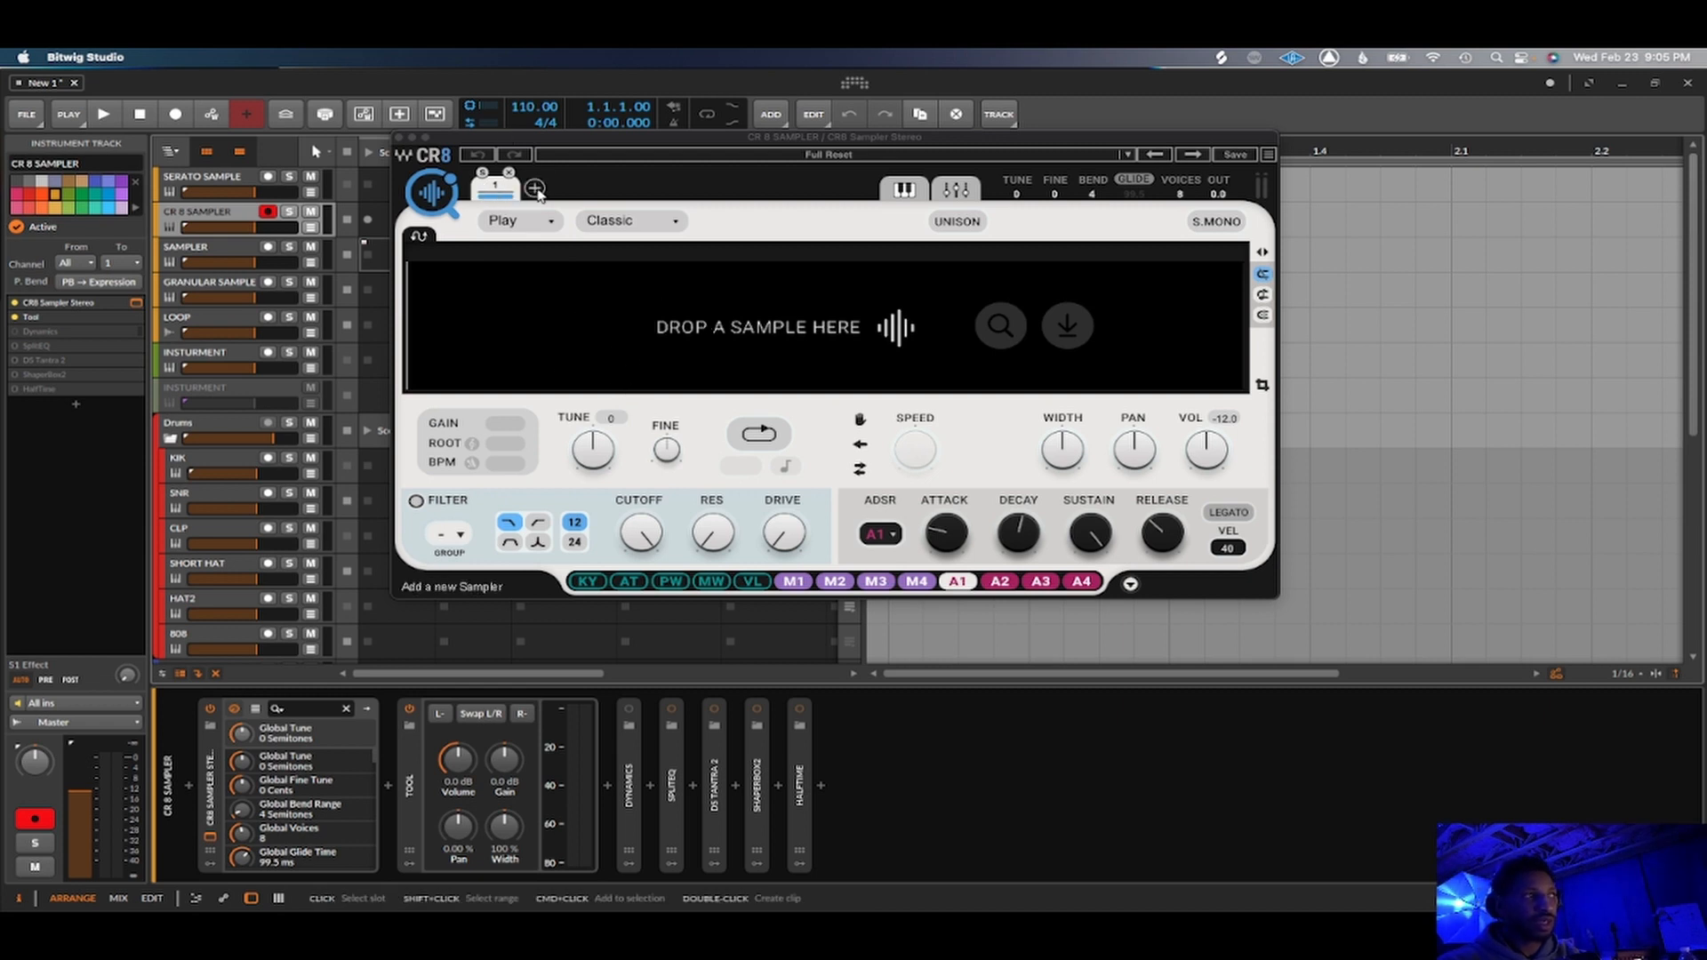
# Step: Add three more sampler slots to the CR8 instrument, for four in total
pyautogui.click(536, 189)
pyautogui.click(586, 188)
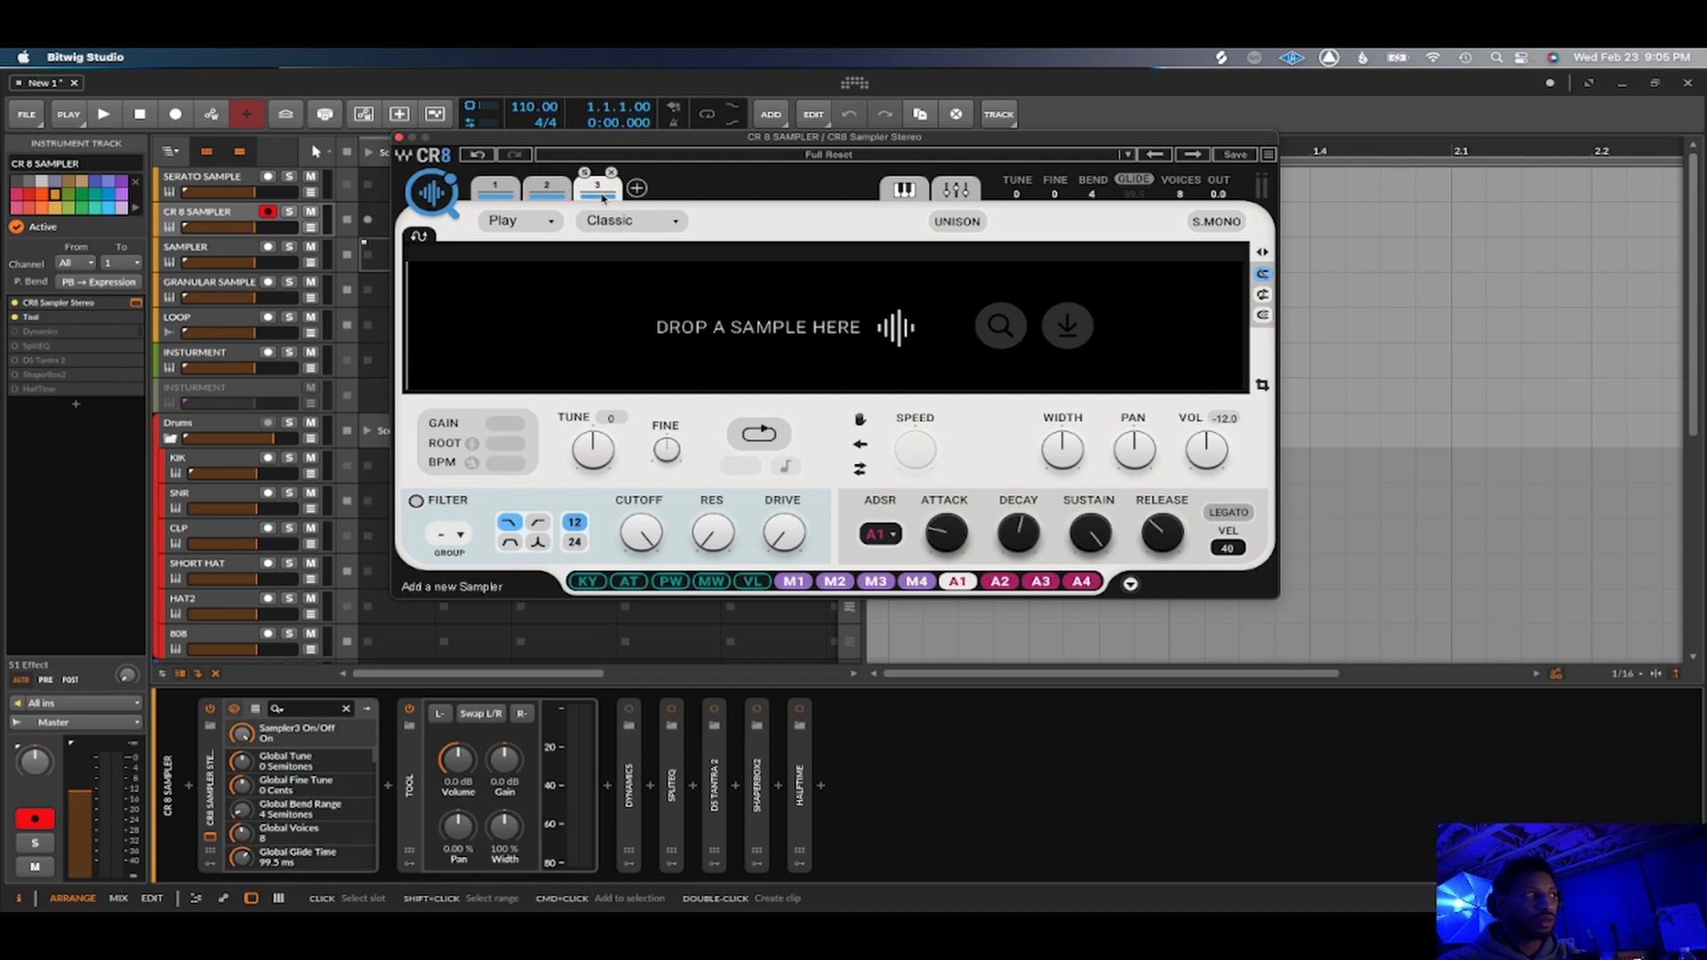
pyautogui.click(636, 187)
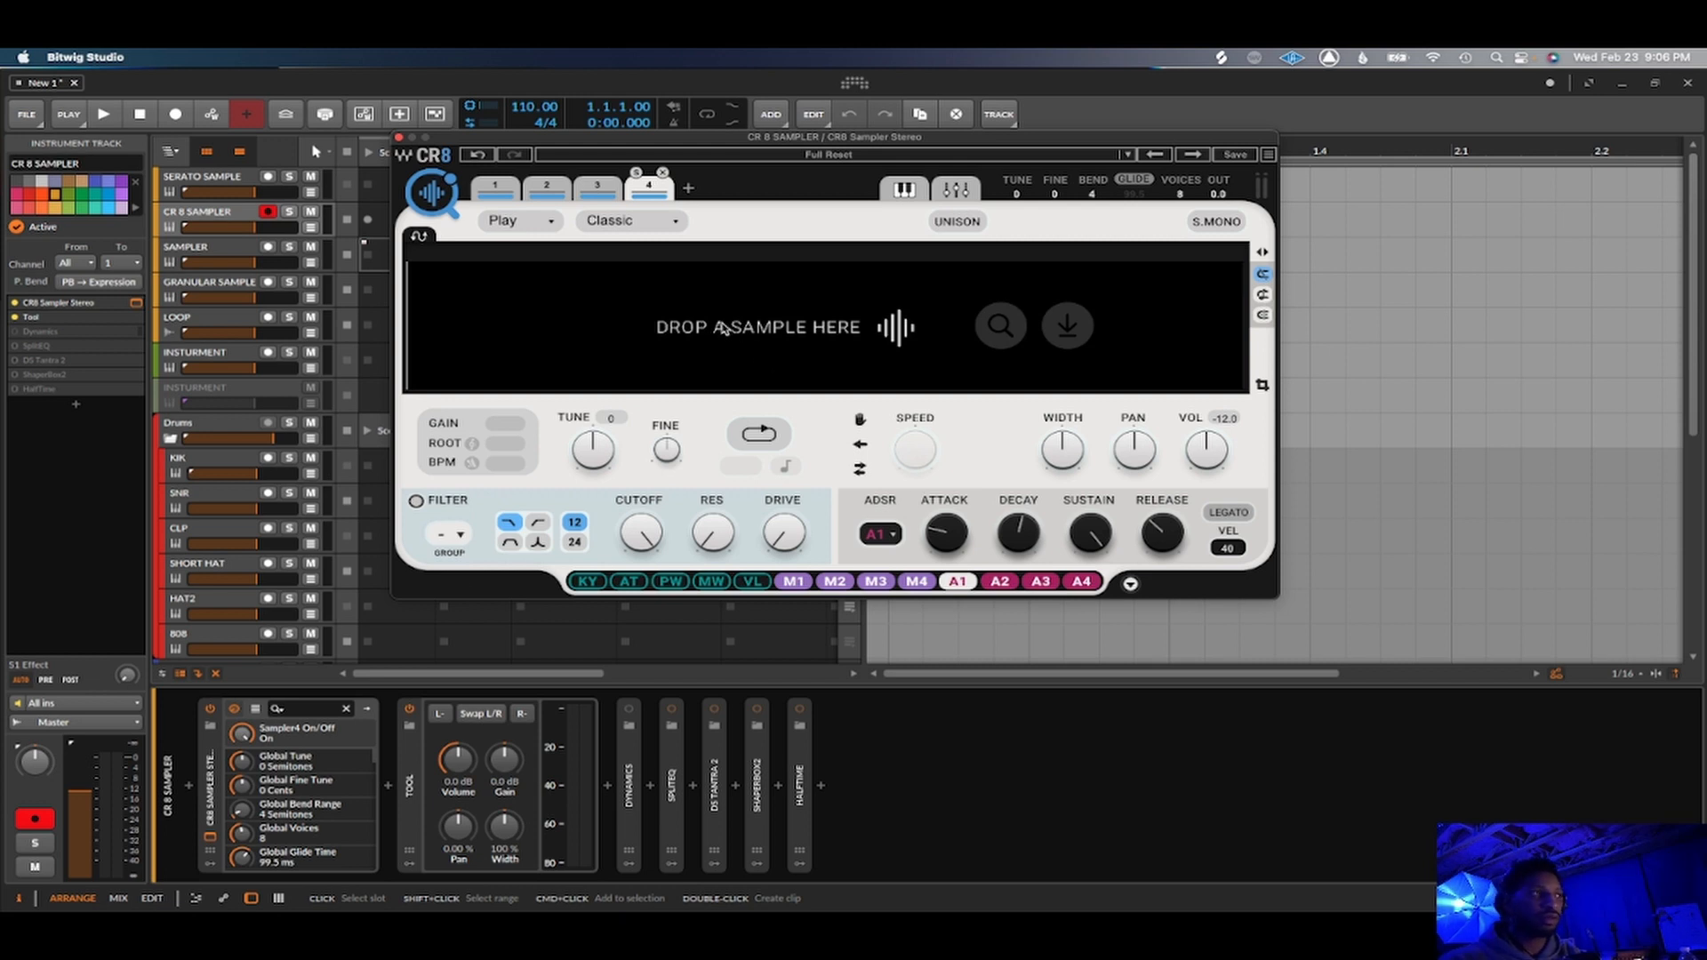
# Step: Remove the three extra sampler slots so that only sampler 1 remains
pyautogui.click(662, 172)
pyautogui.click(611, 172)
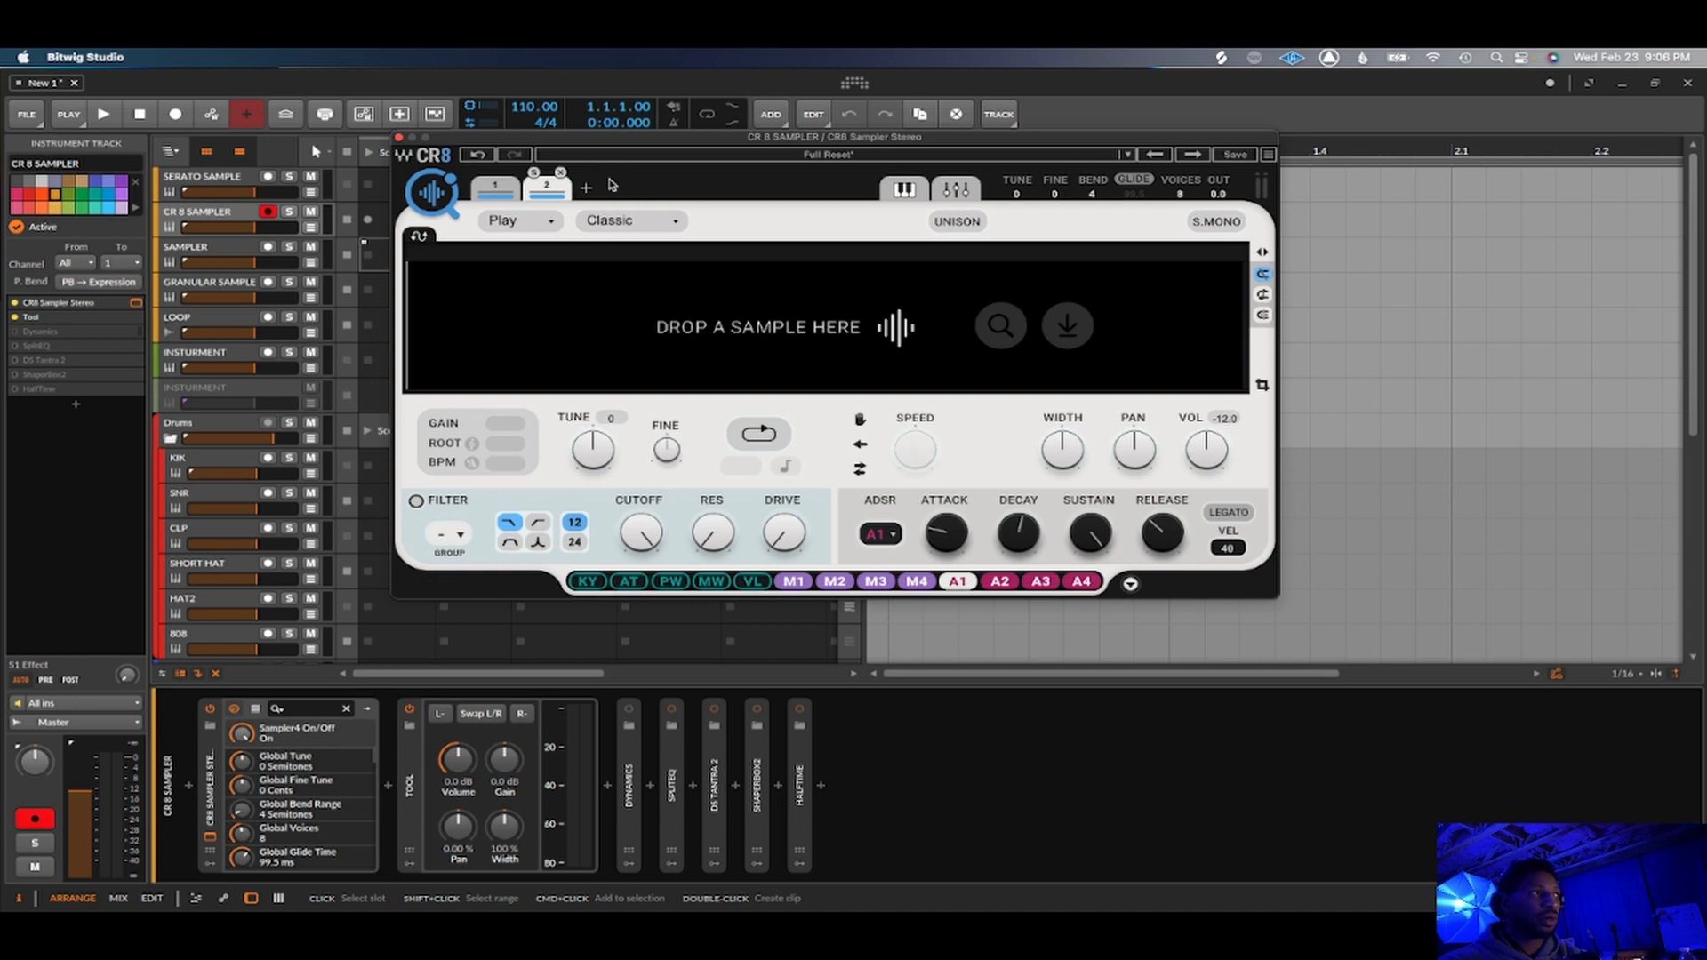
pyautogui.click(559, 172)
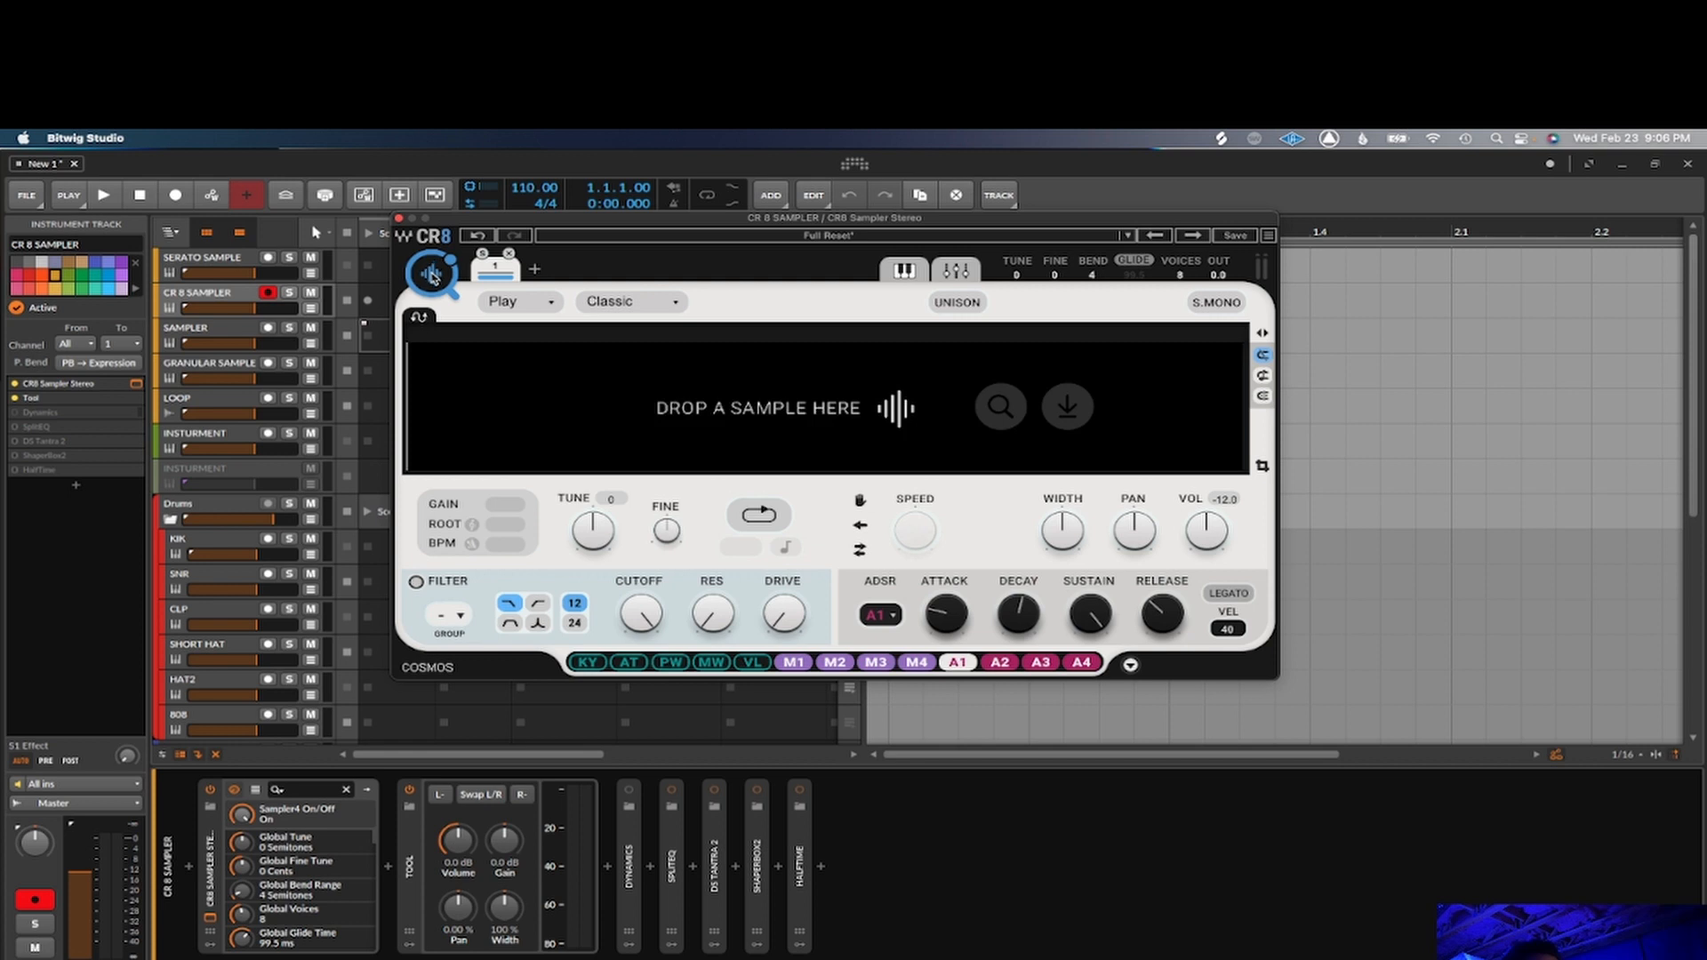
# Step: Open the COSMOS sample finder beside CR8 and load the WA Breakbeat 93BPM 01 loop into the empty sampler
pyautogui.click(433, 274)
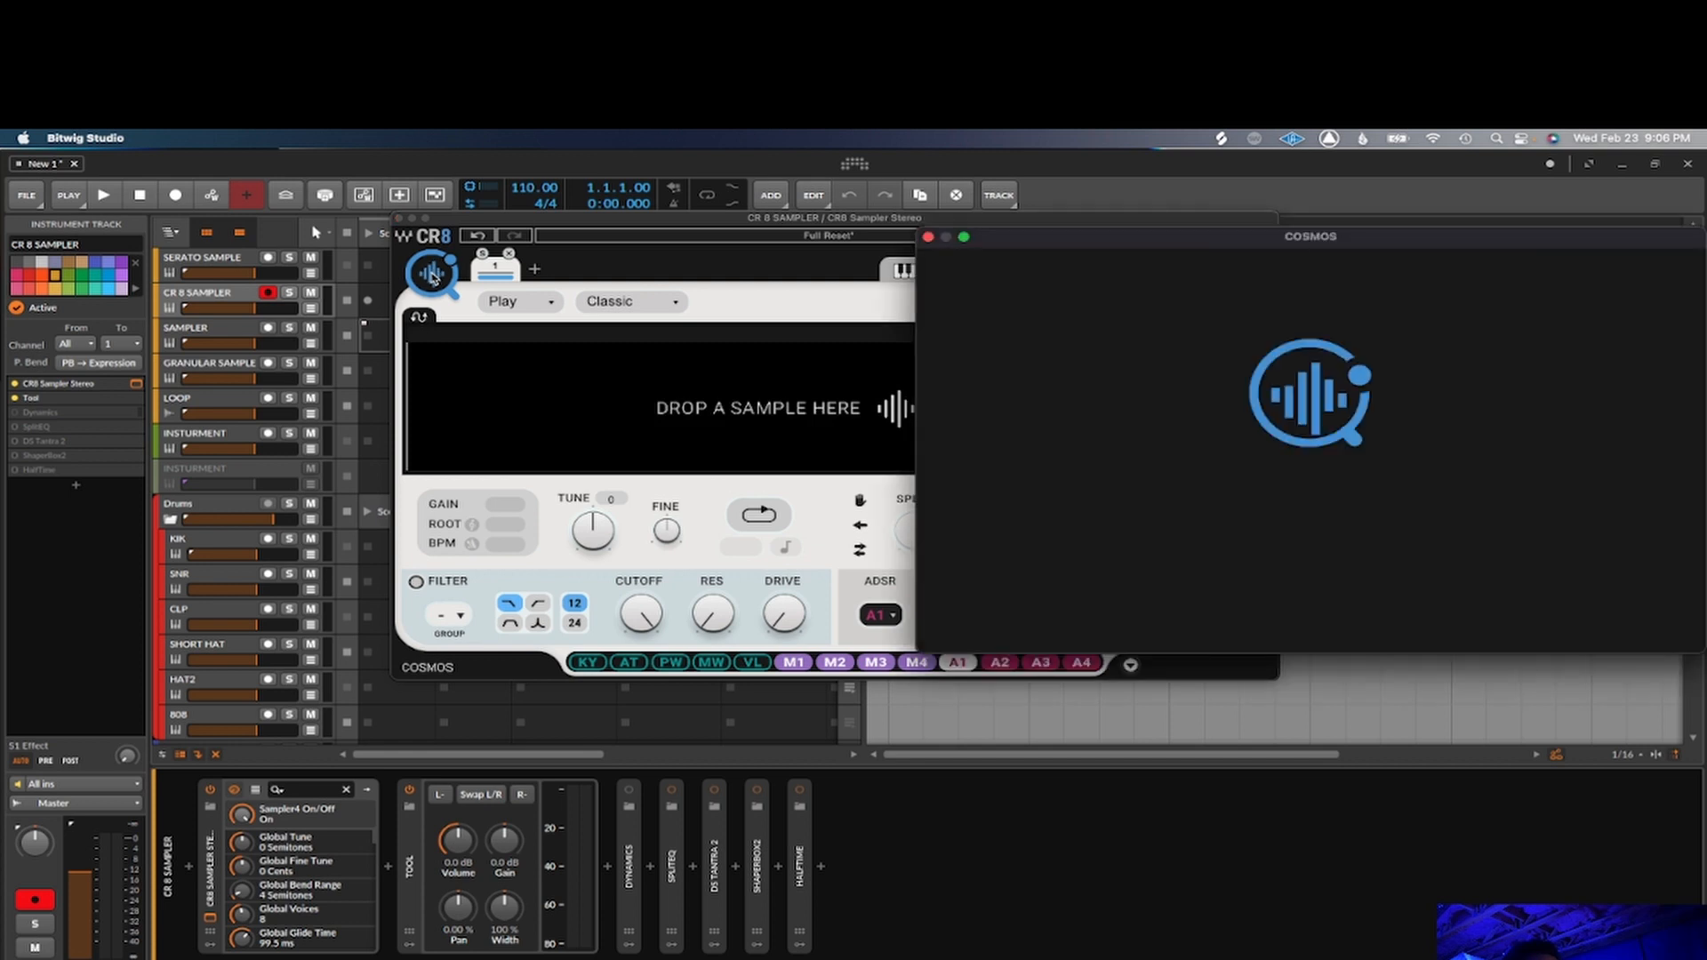
pyautogui.moveTo(1274, 241); pyautogui.dragTo(889, 310)
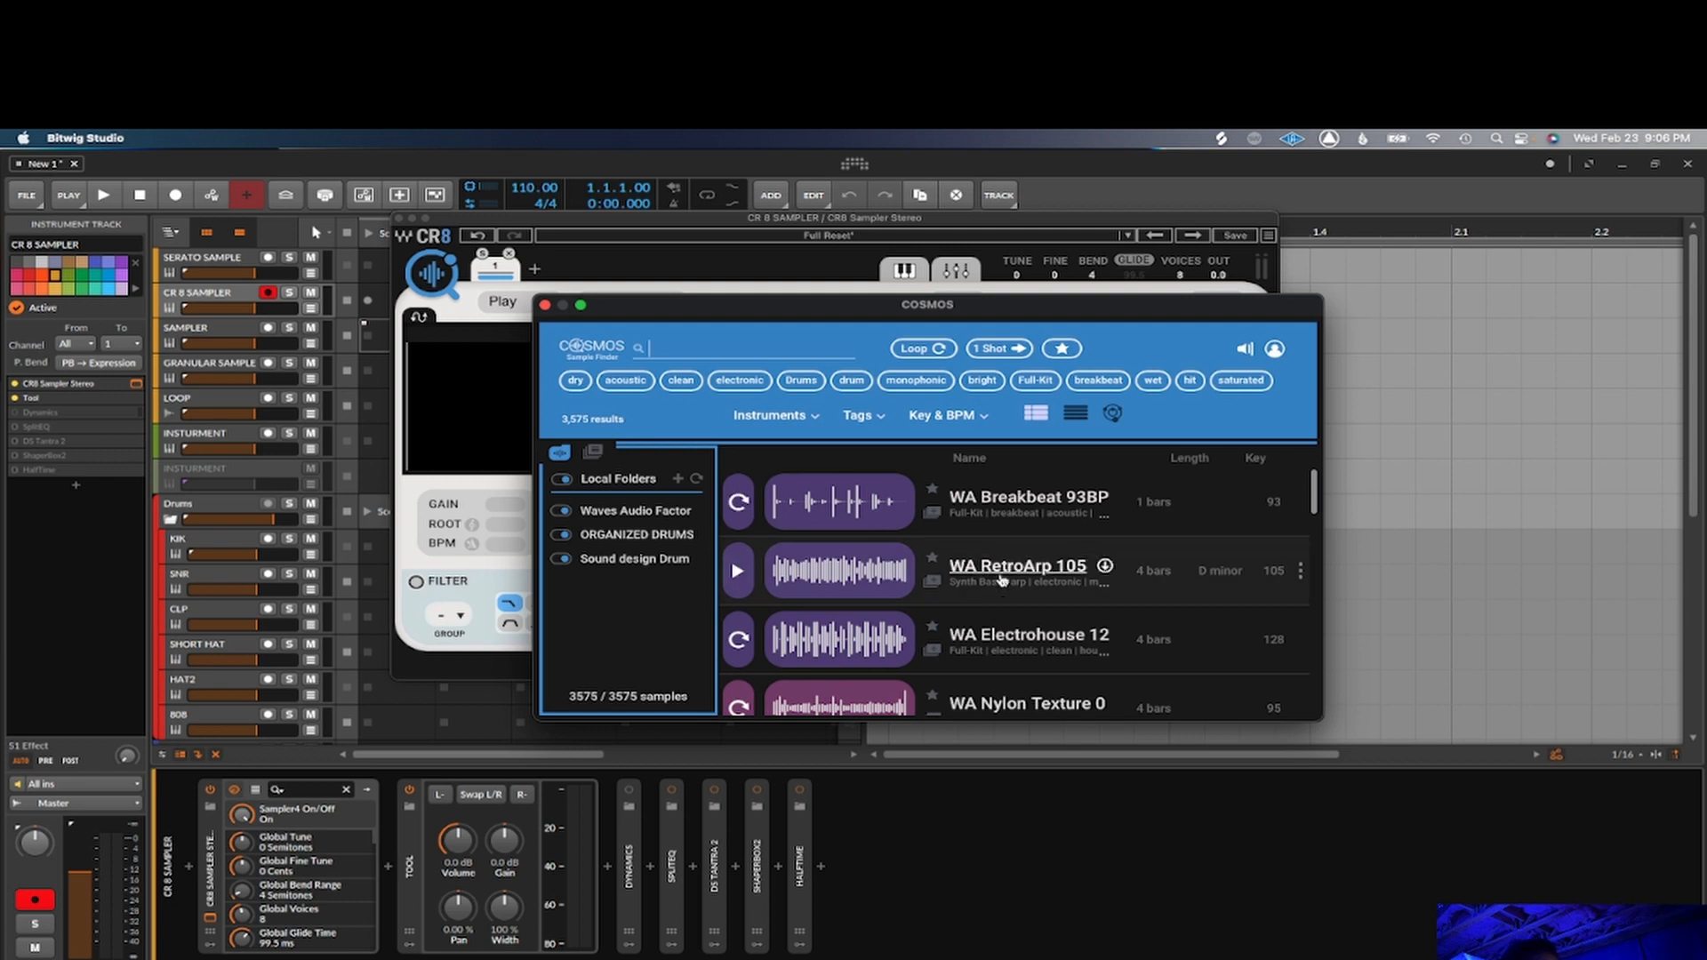
pyautogui.scroll(-3, 879, 574)
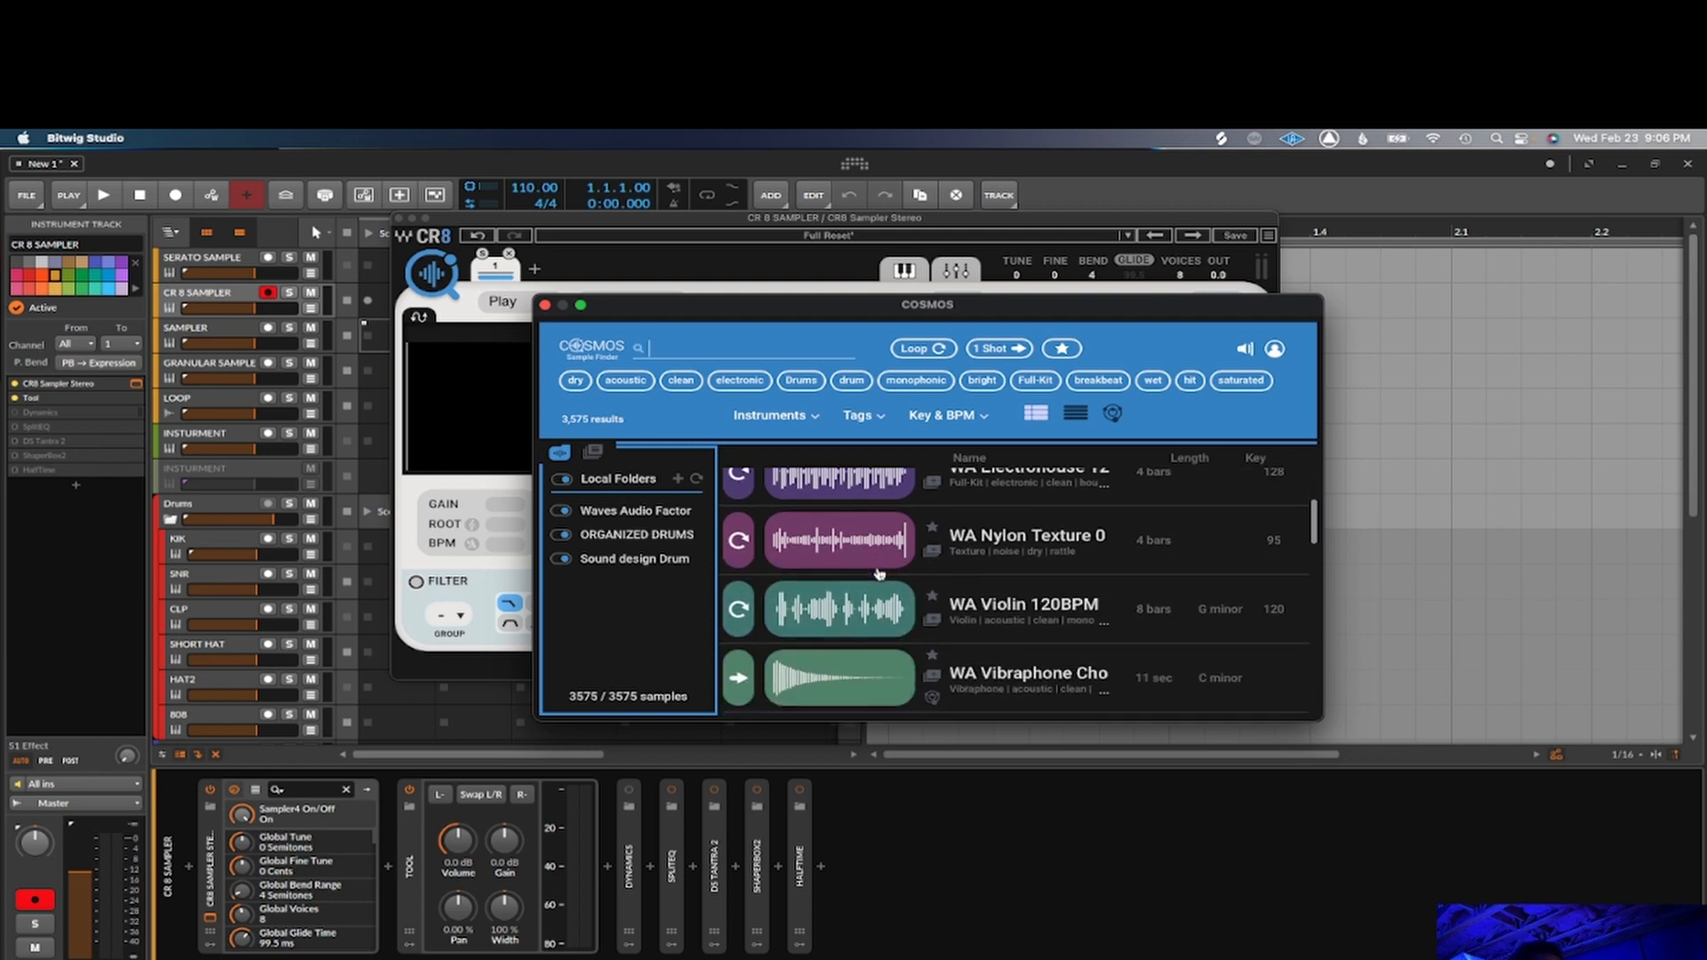
pyautogui.scroll(3, 879, 574)
pyautogui.scroll(-2, 878, 574)
pyautogui.scroll(2, 879, 574)
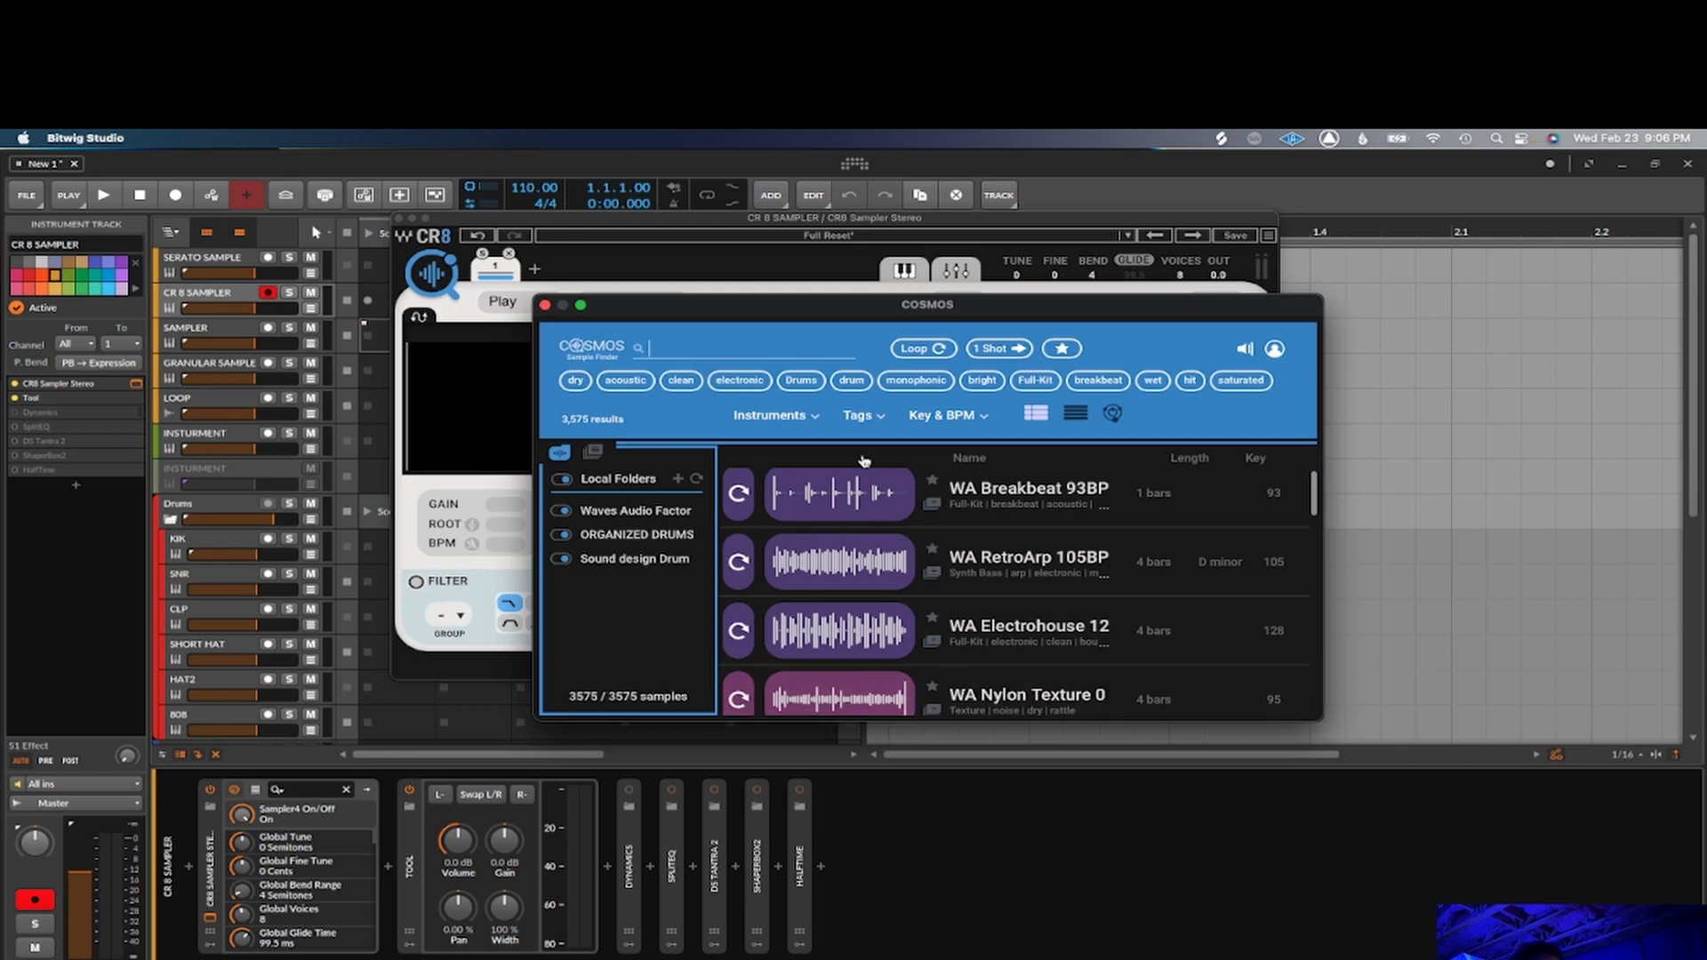
pyautogui.moveTo(831, 318); pyautogui.dragTo(1214, 333)
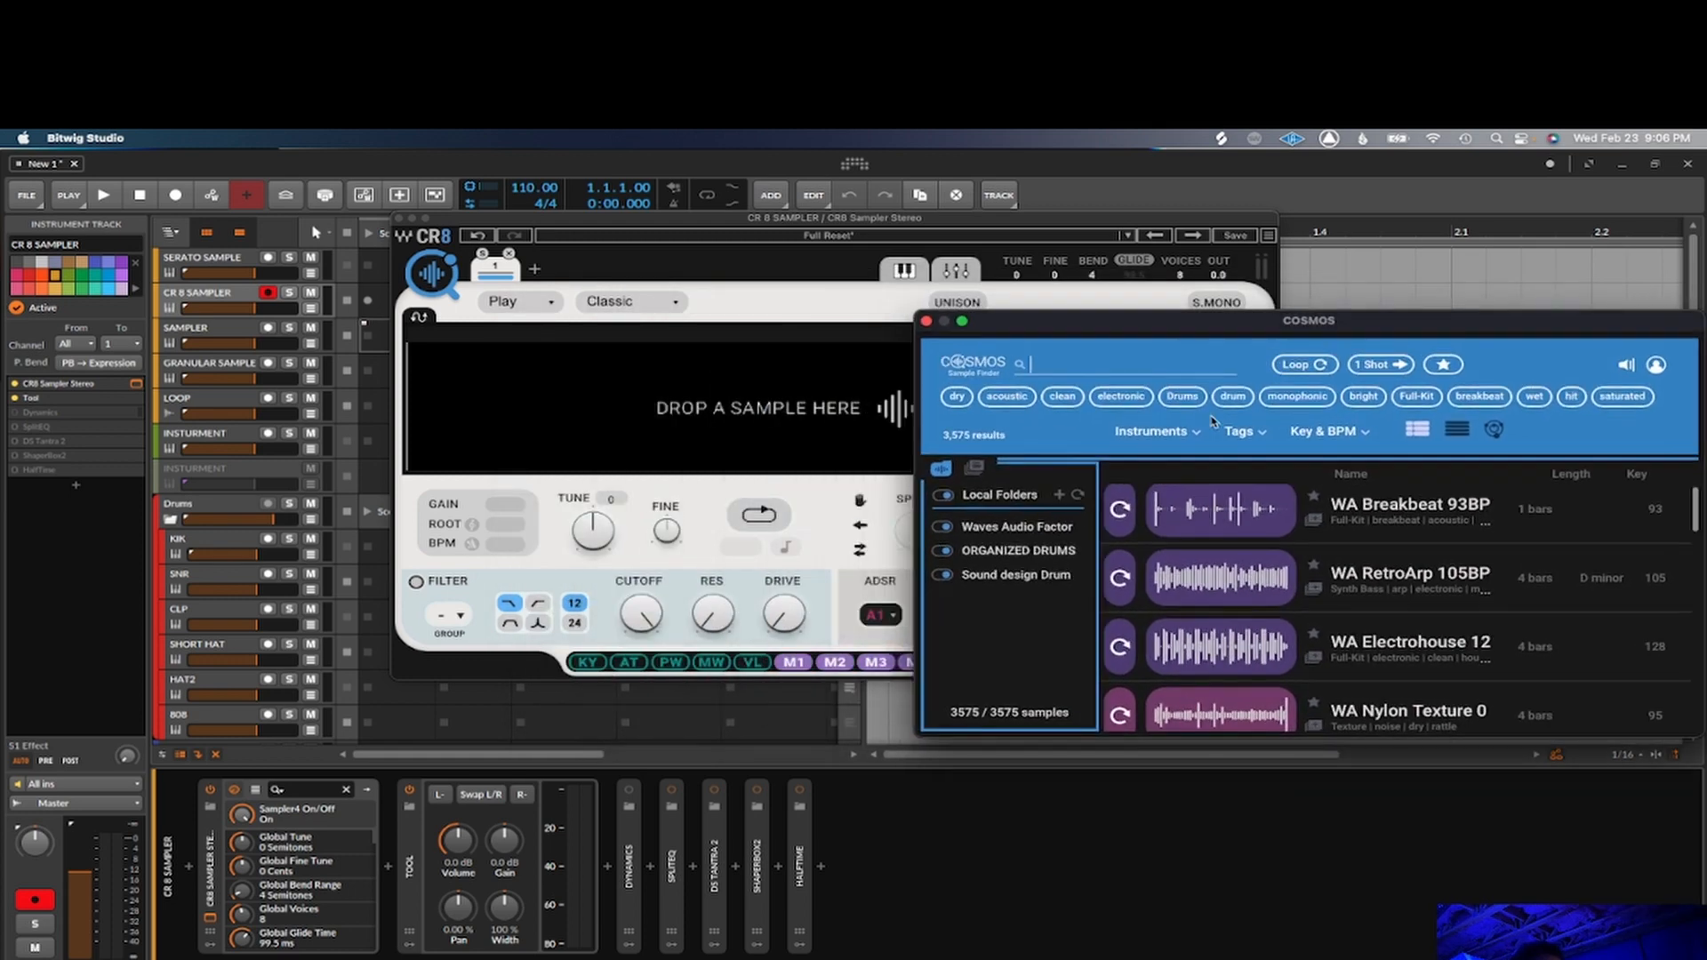
pyautogui.moveTo(1219, 508); pyautogui.dragTo(582, 416)
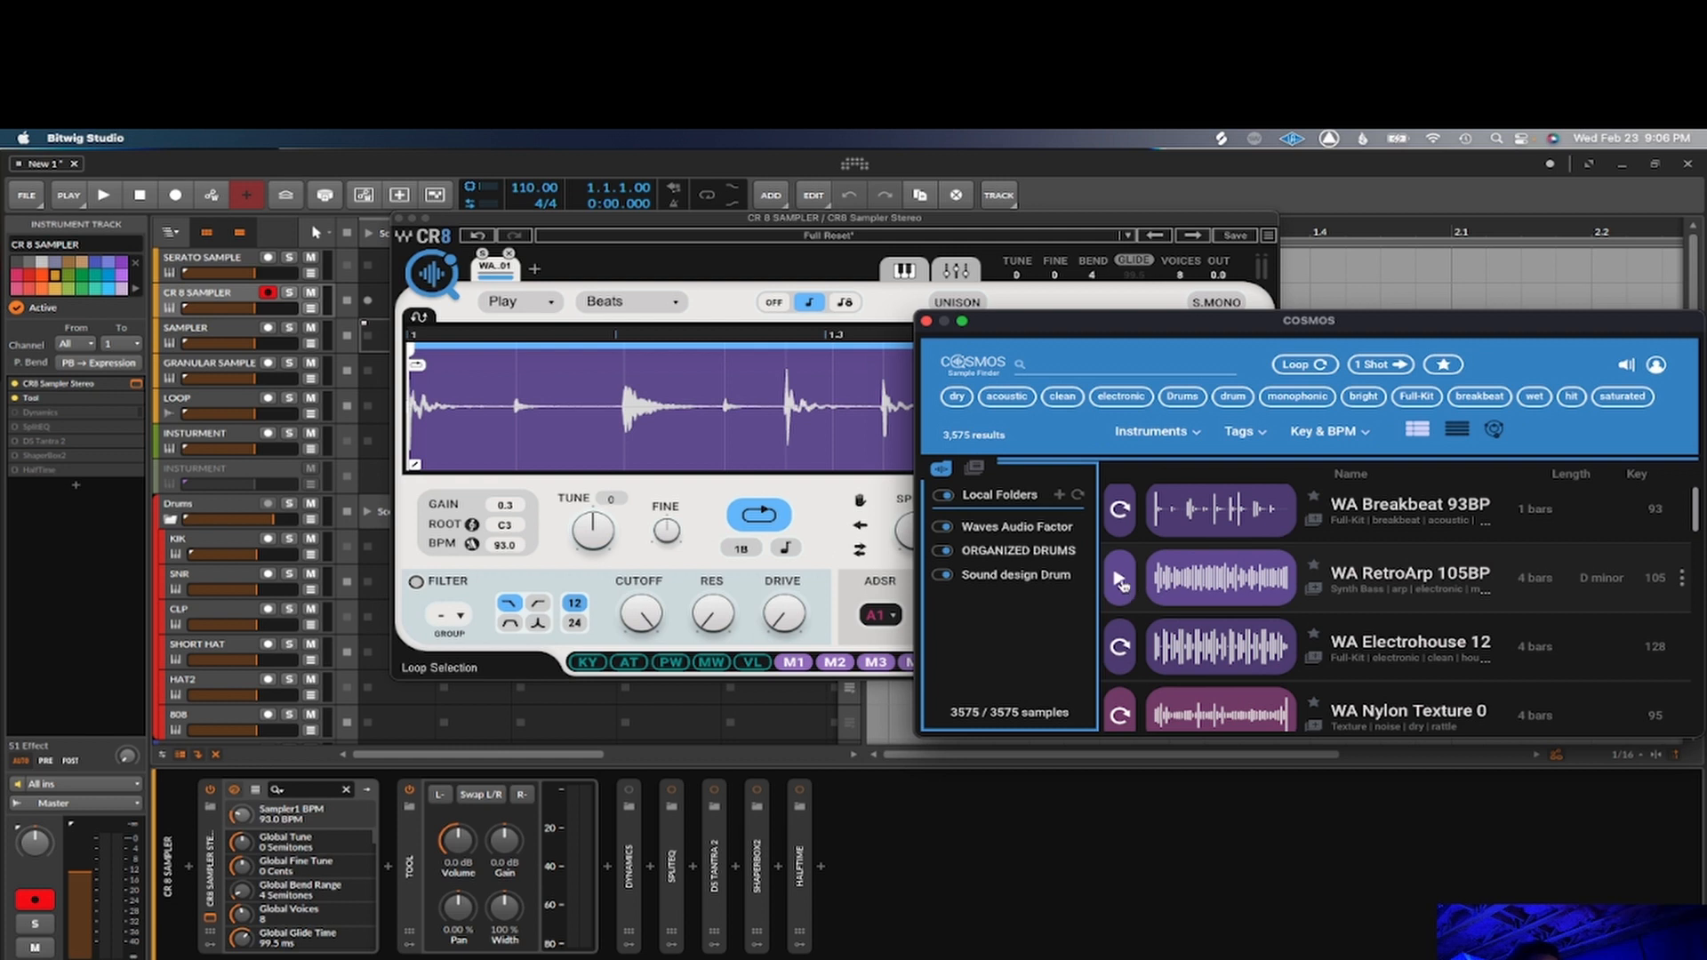
# Step: Preview the WA RetroArp and WA Breakbeat loops in COSMOS, and bring the sampler window back into full view
pyautogui.click(1121, 581)
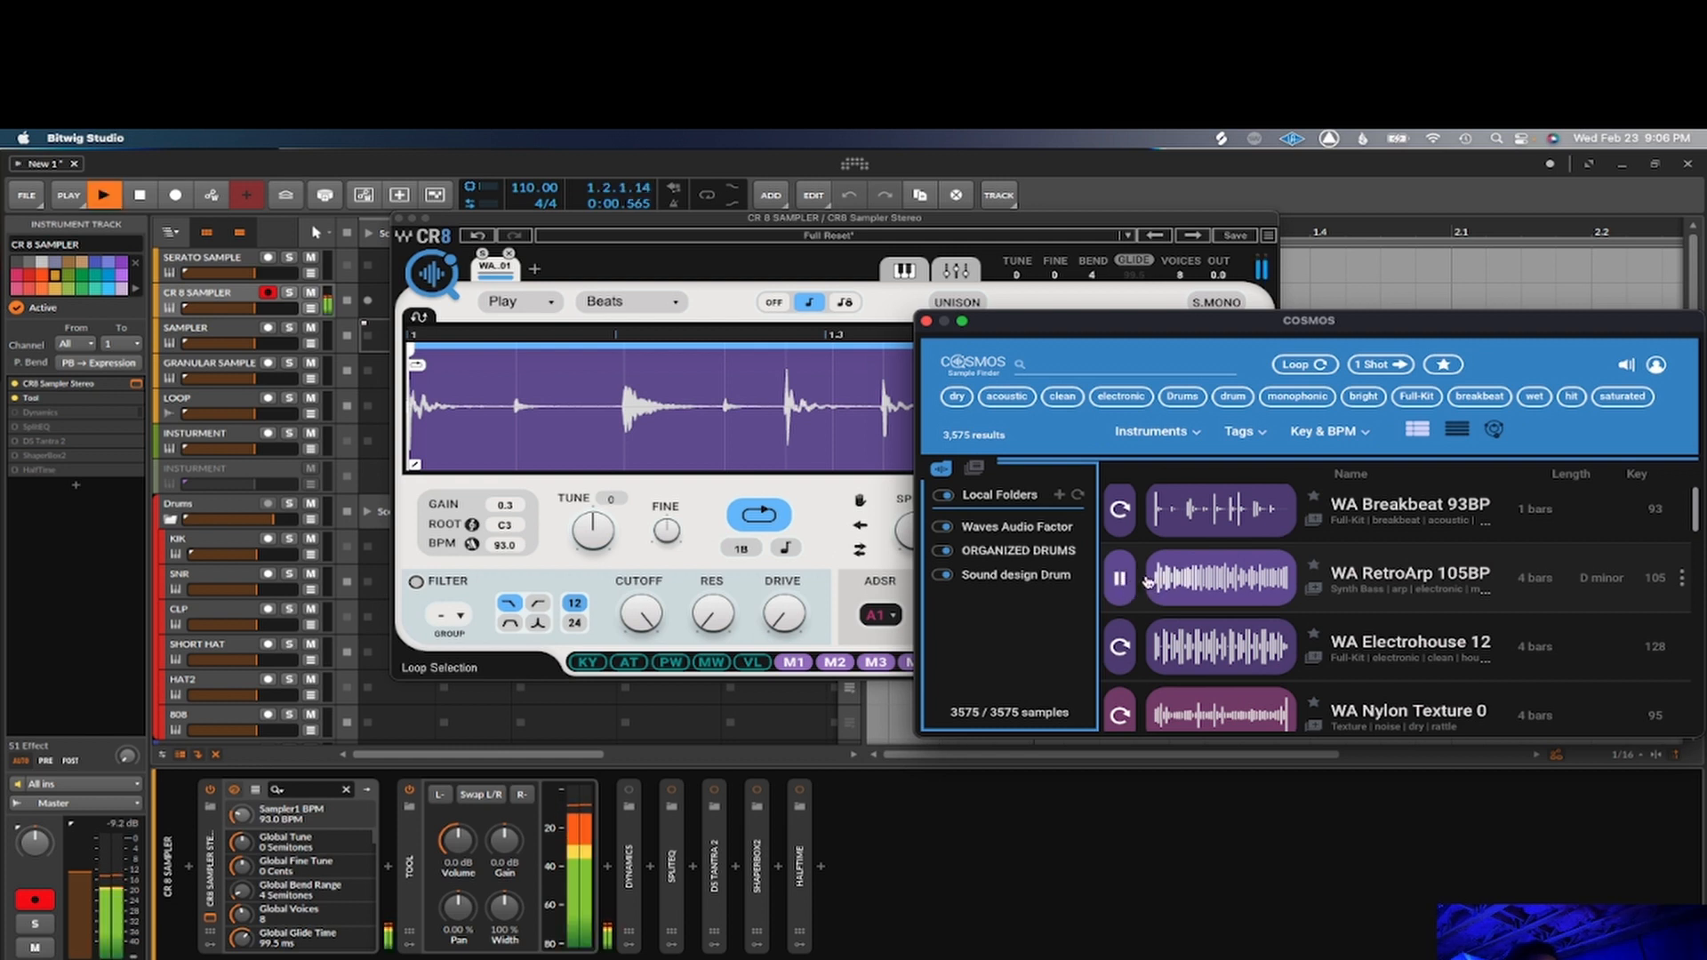
pyautogui.click(1120, 578)
pyautogui.click(1120, 510)
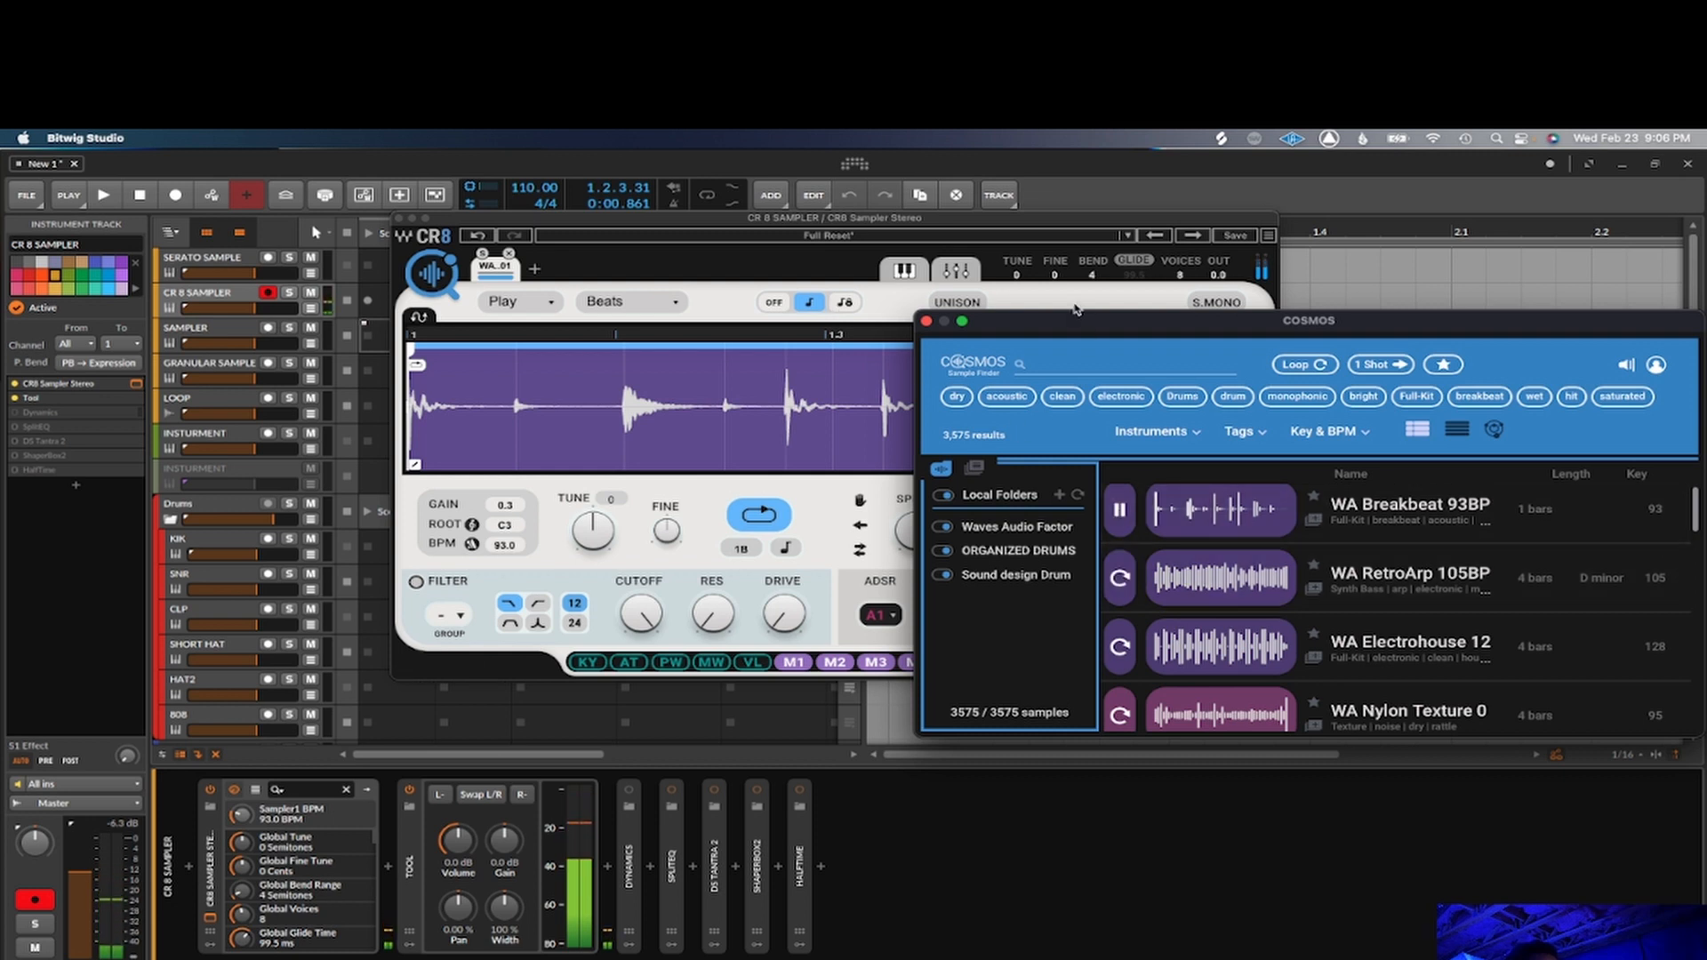
pyautogui.moveTo(1074, 326); pyautogui.dragTo(1191, 322)
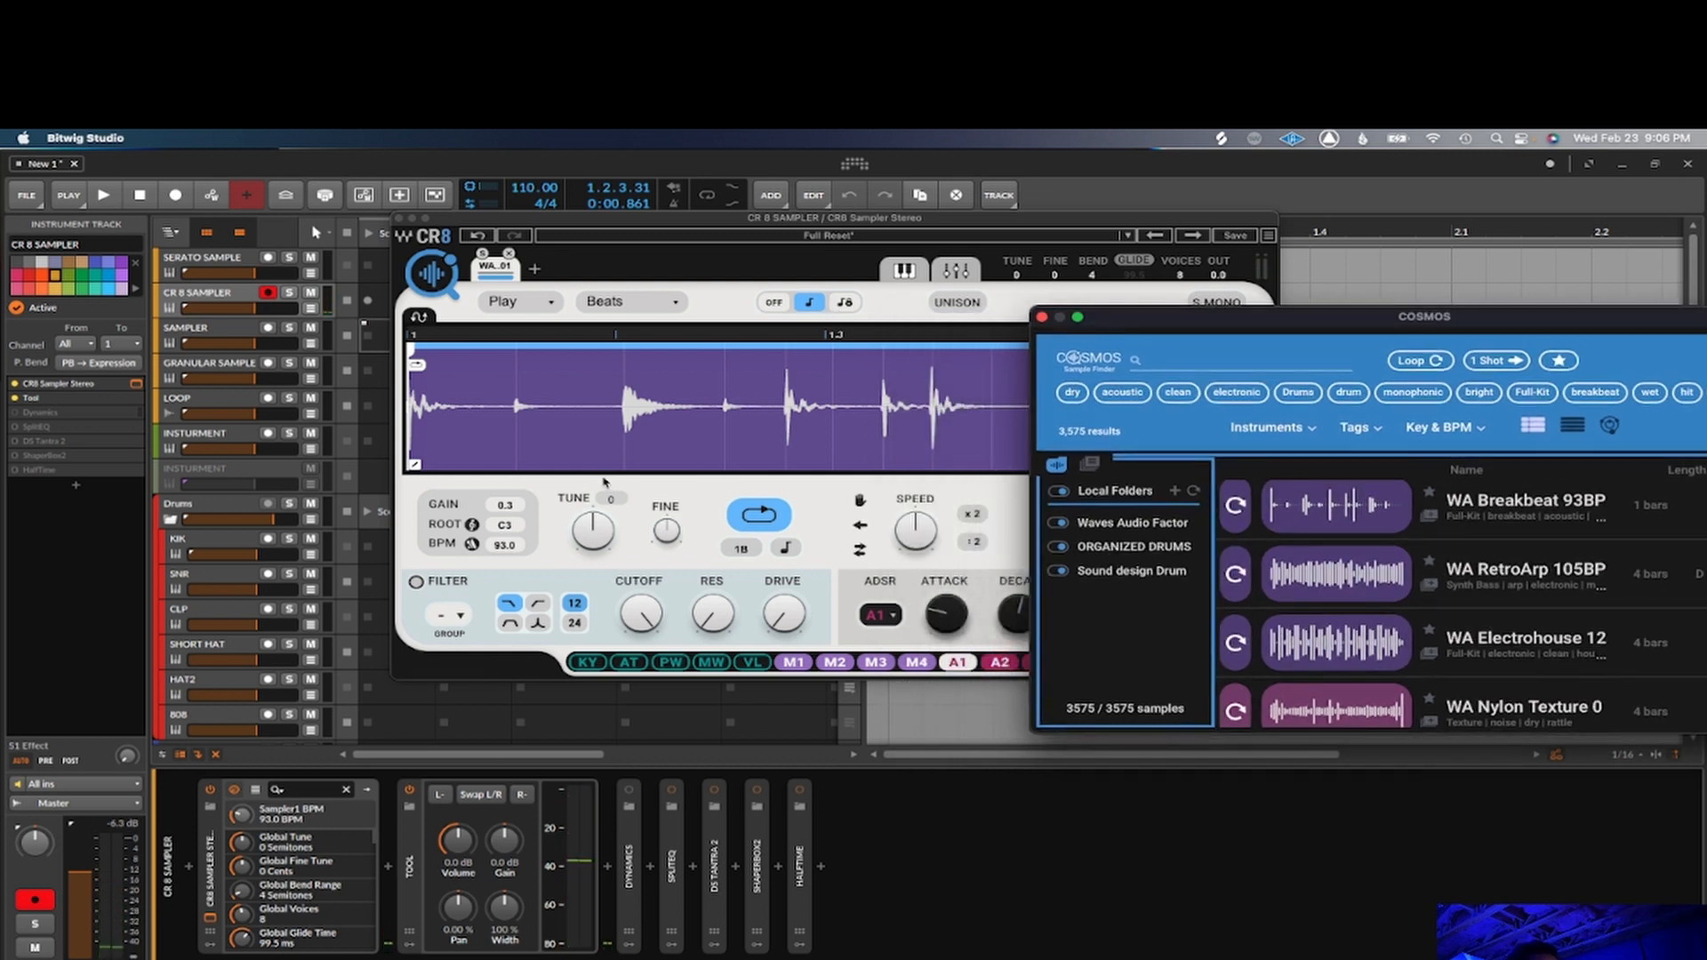
pyautogui.click(702, 327)
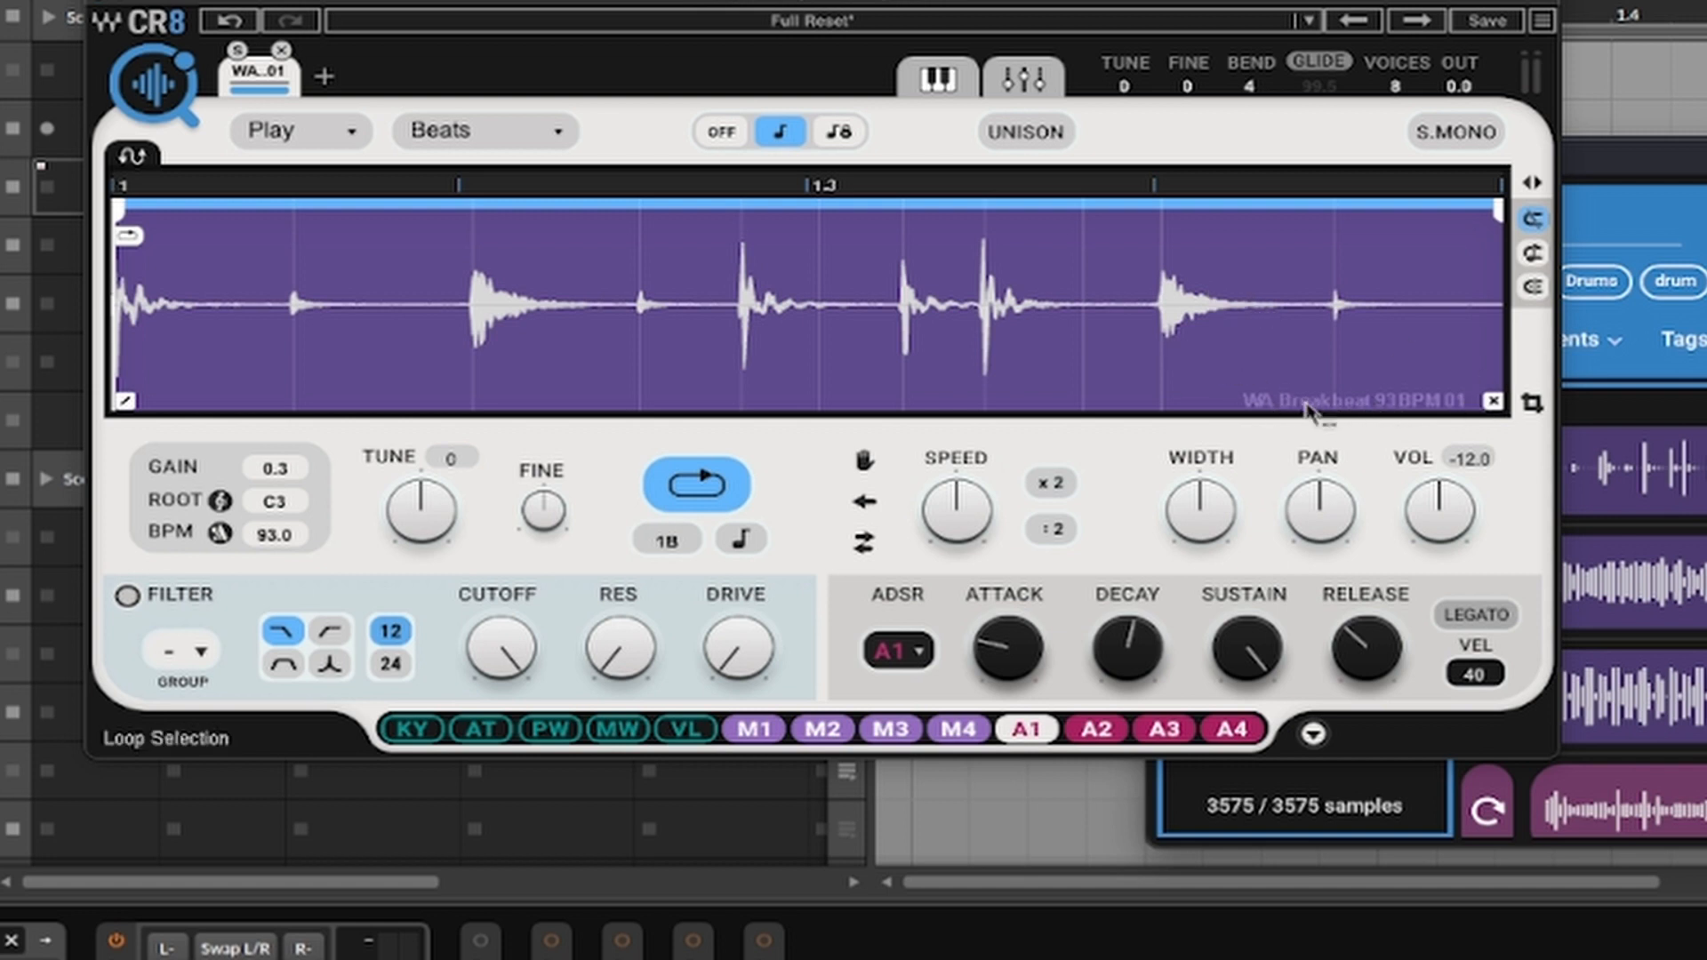
# Step: Review the stretch scheme choices and try Launch mode on the breakbeat before returning it to Play mode
pyautogui.click(559, 134)
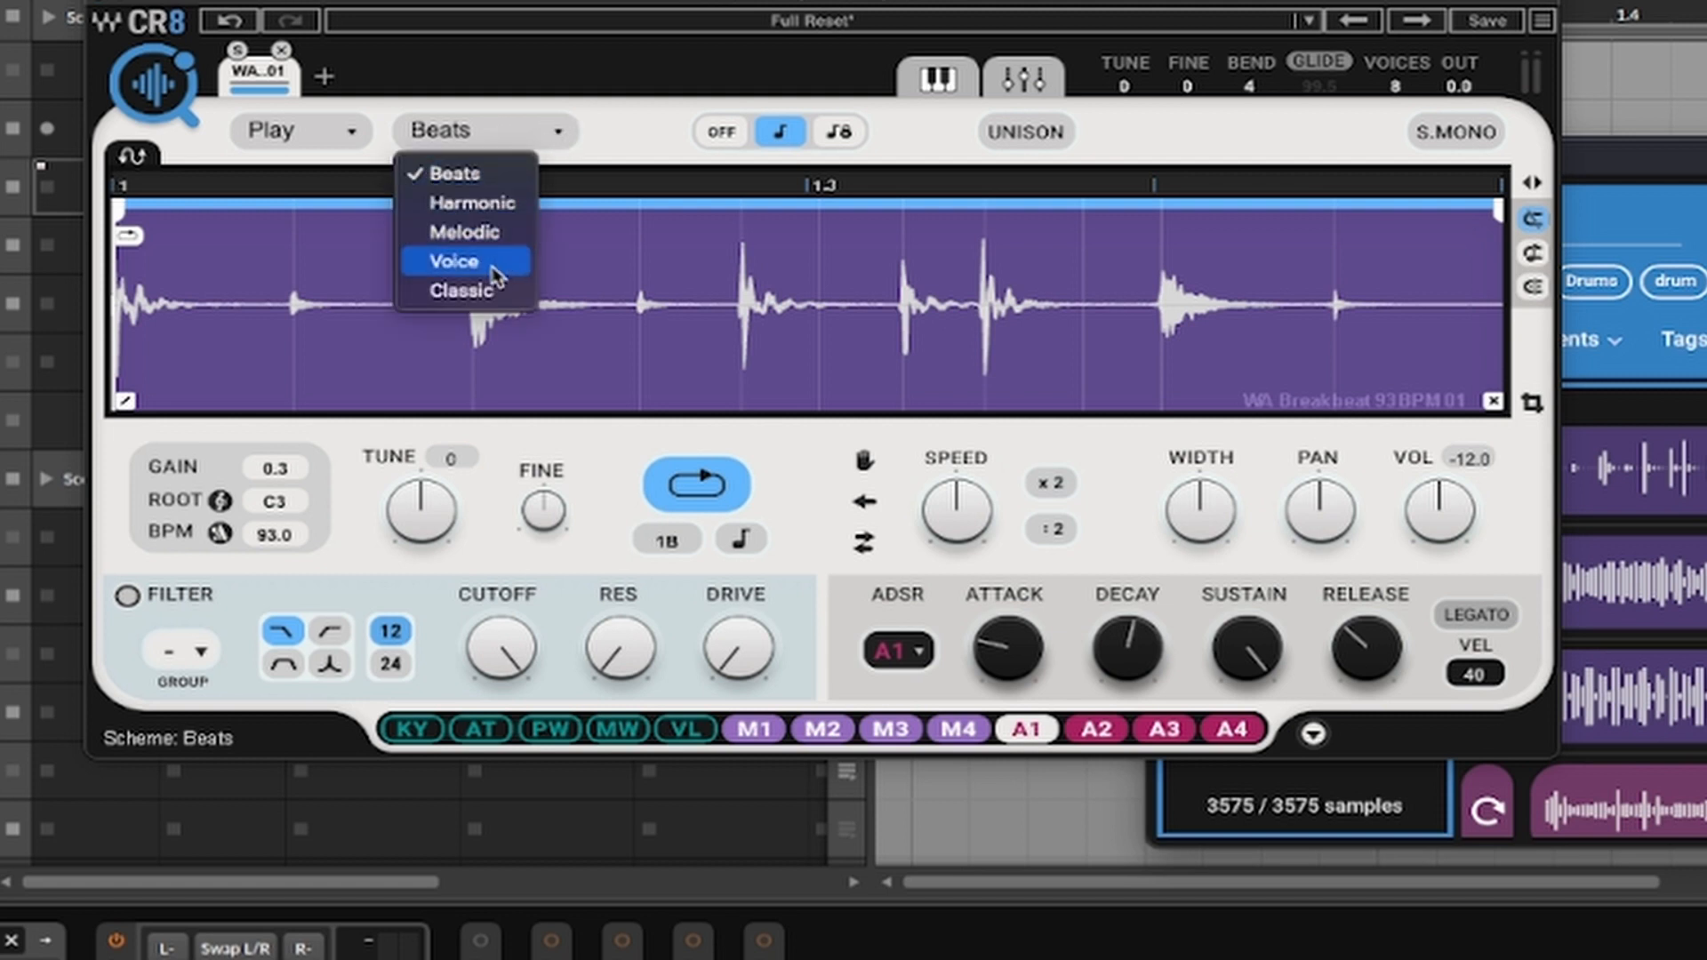
pyautogui.click(352, 133)
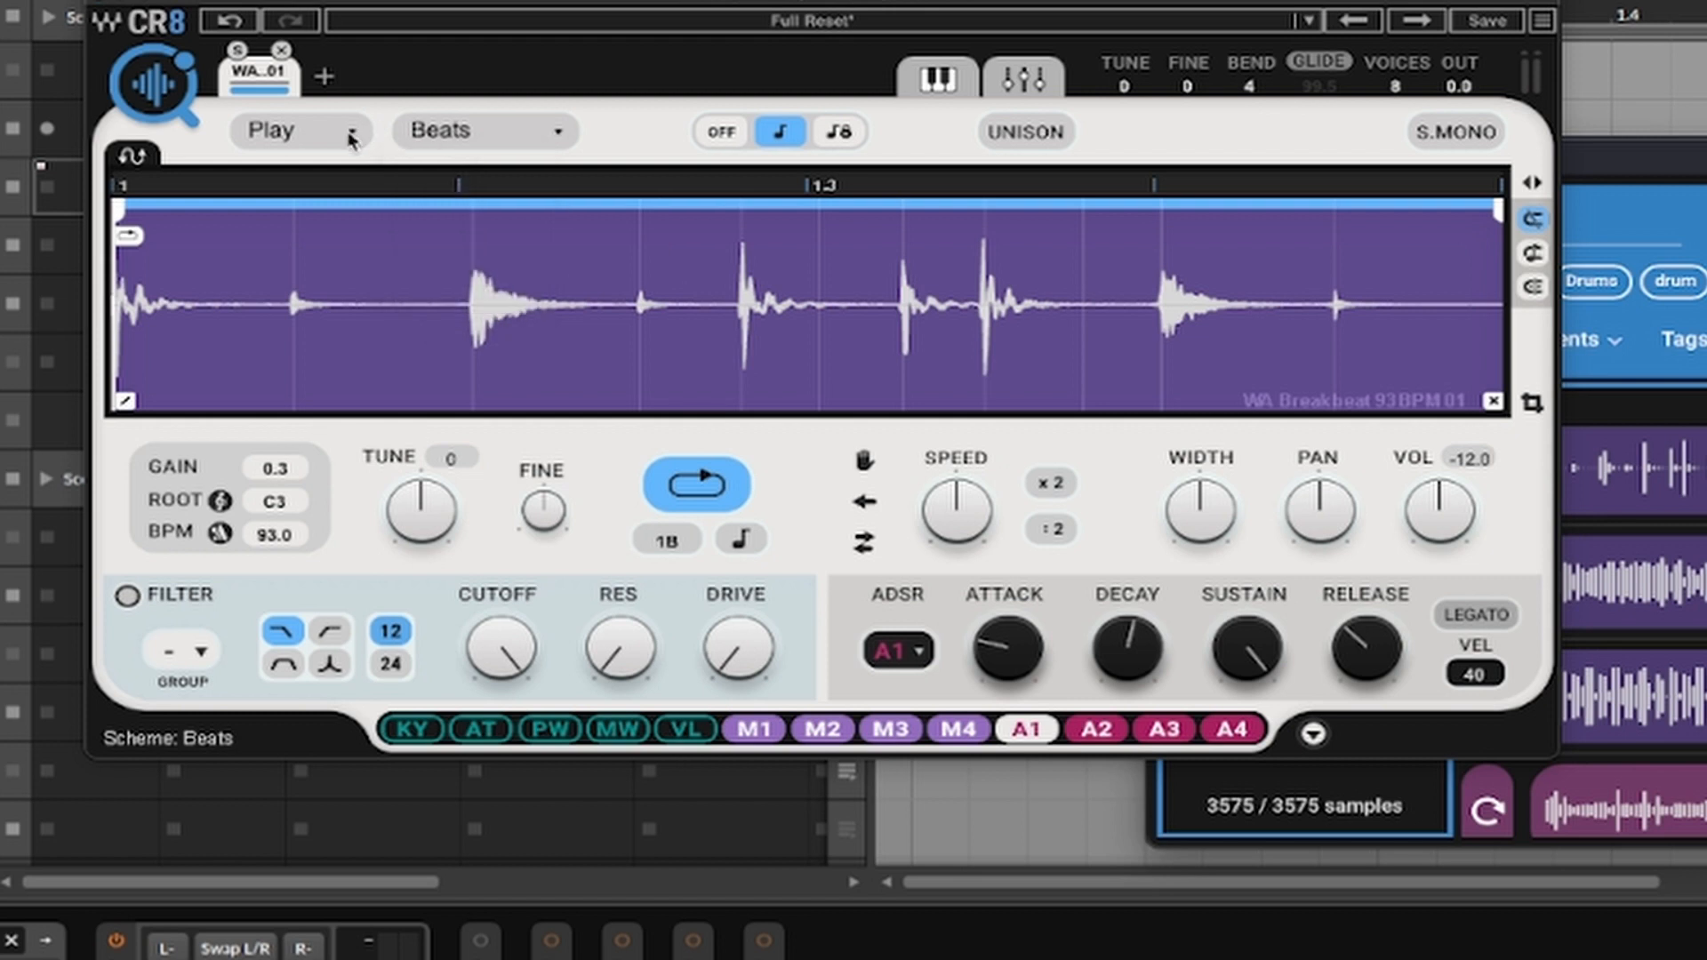
pyautogui.click(352, 134)
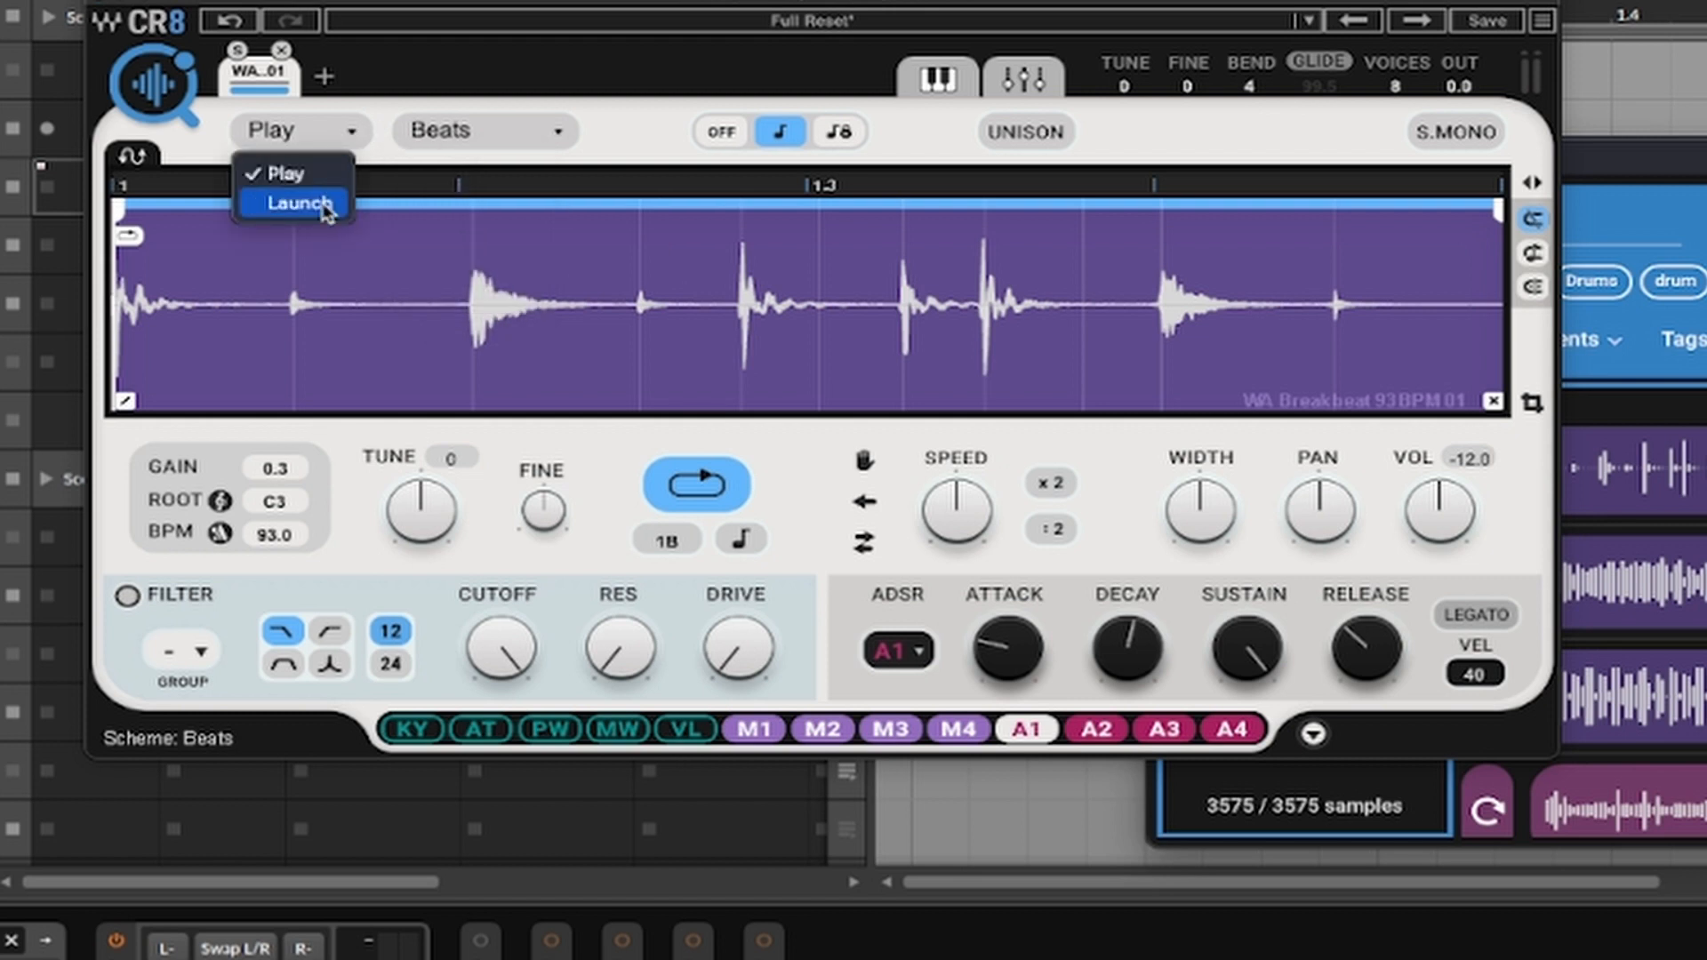
pyautogui.click(299, 203)
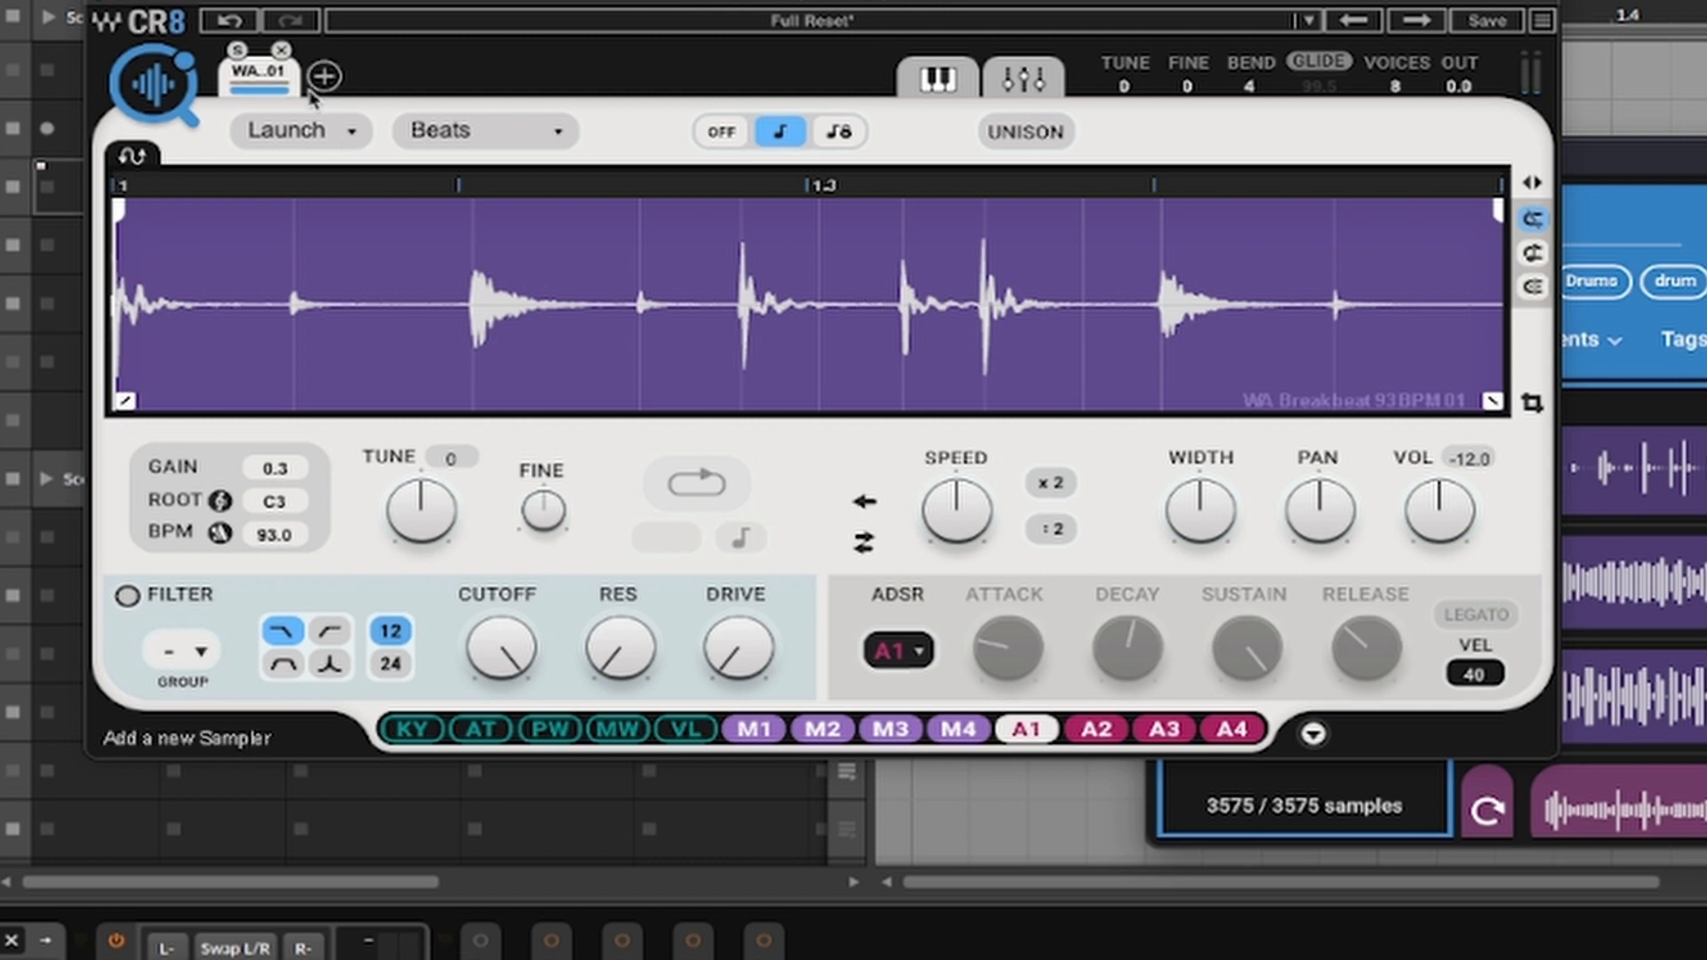
pyautogui.click(339, 133)
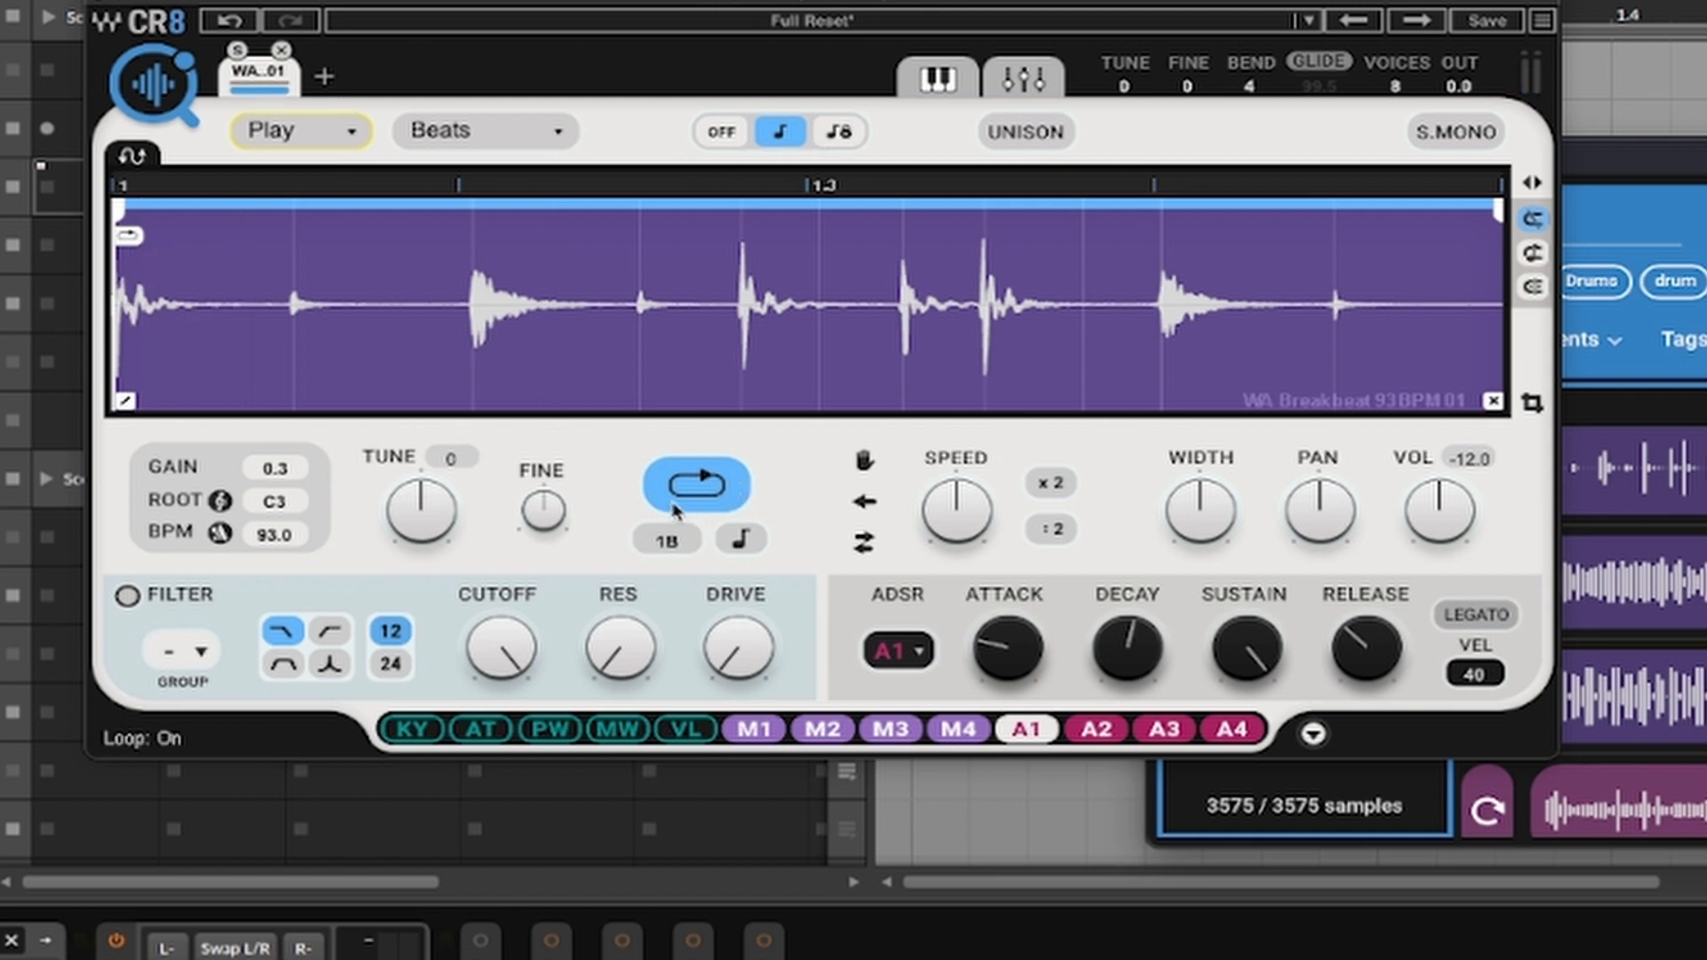
# Step: Sync the loop length to the host, set it to 1/2, and place the loop over the first half of the breakbeat
pyautogui.click(741, 538)
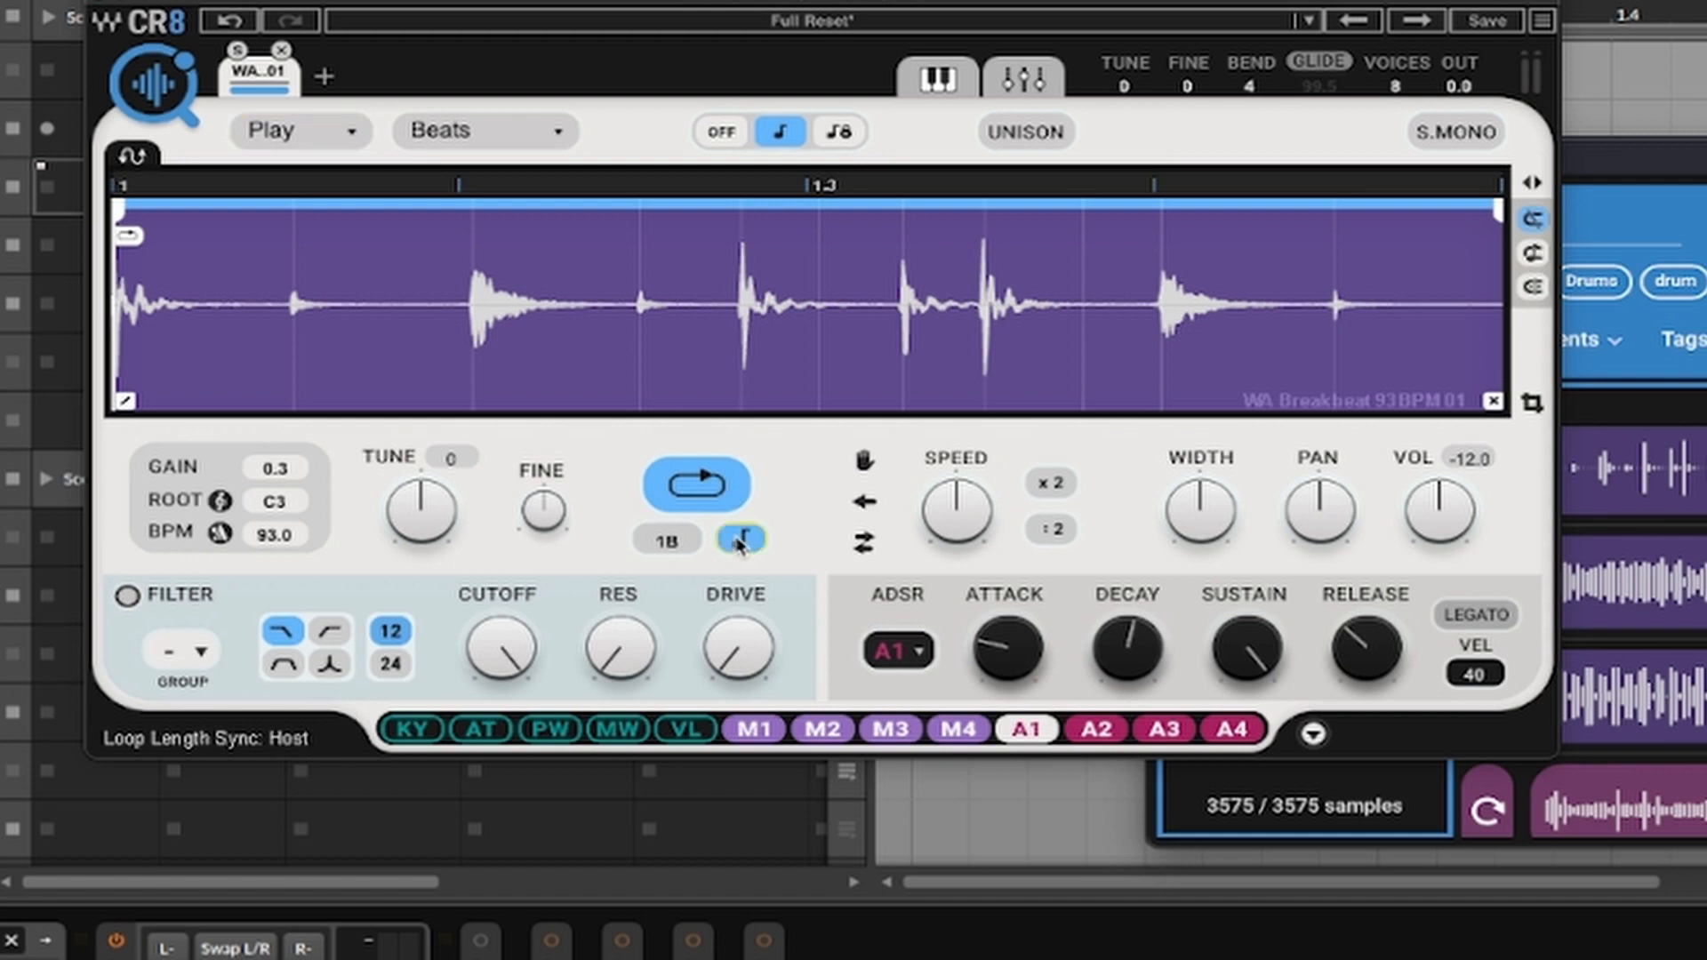
pyautogui.click(679, 554)
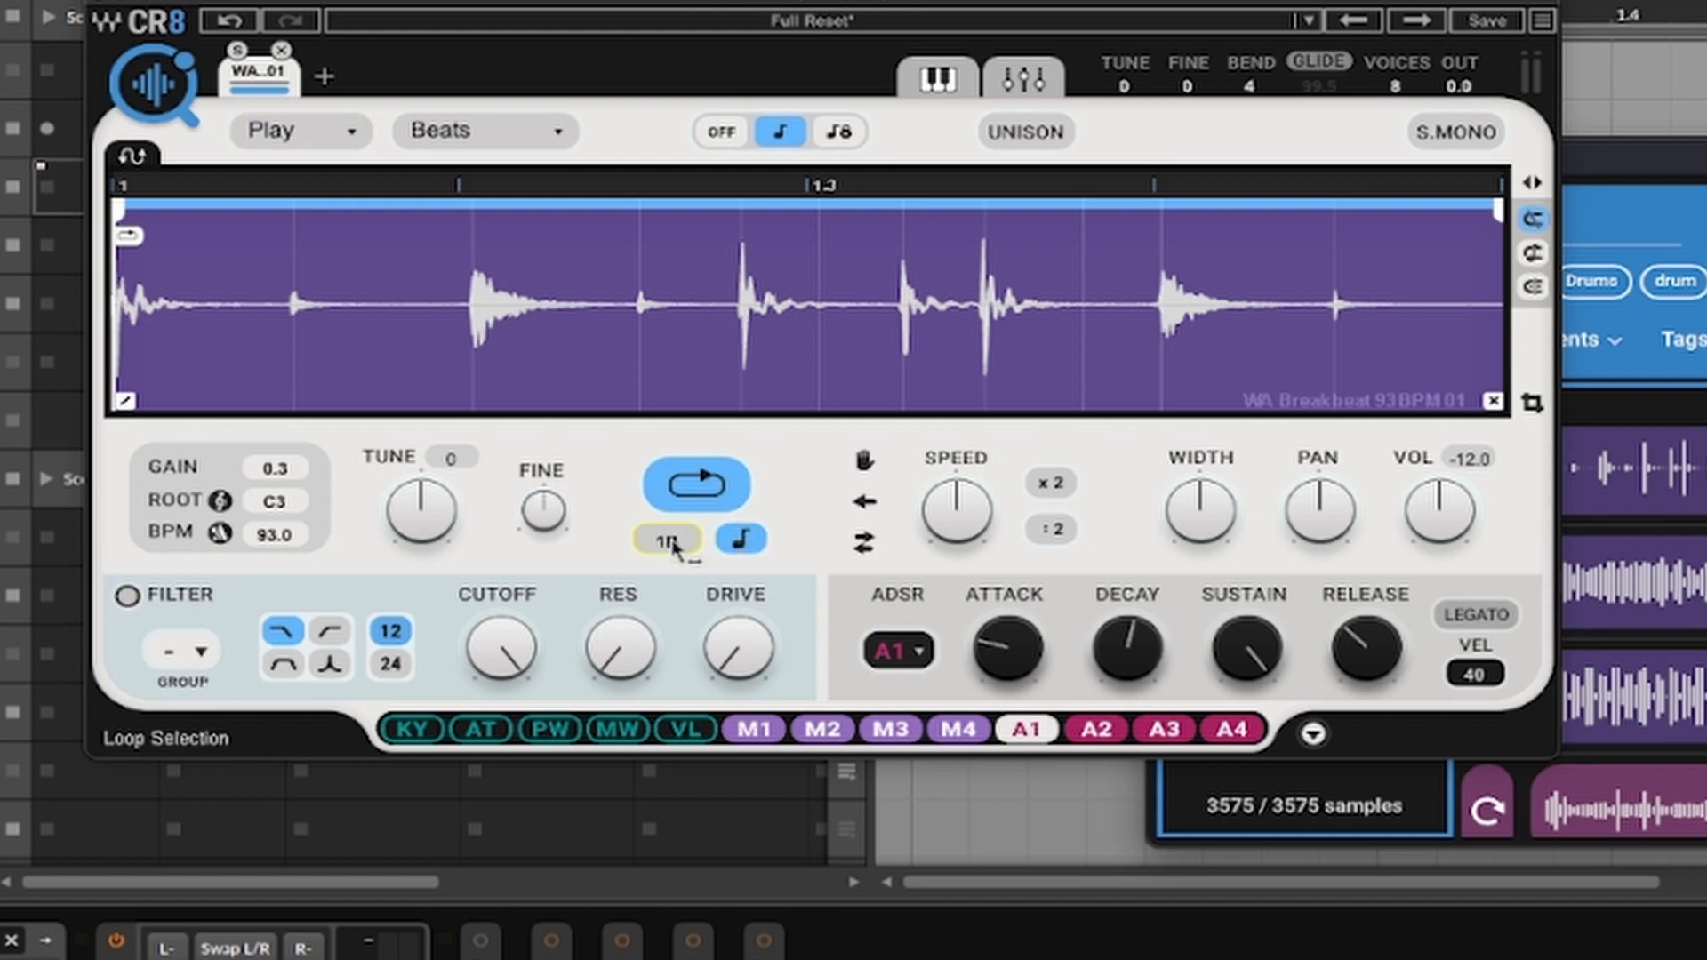
pyautogui.click(741, 540)
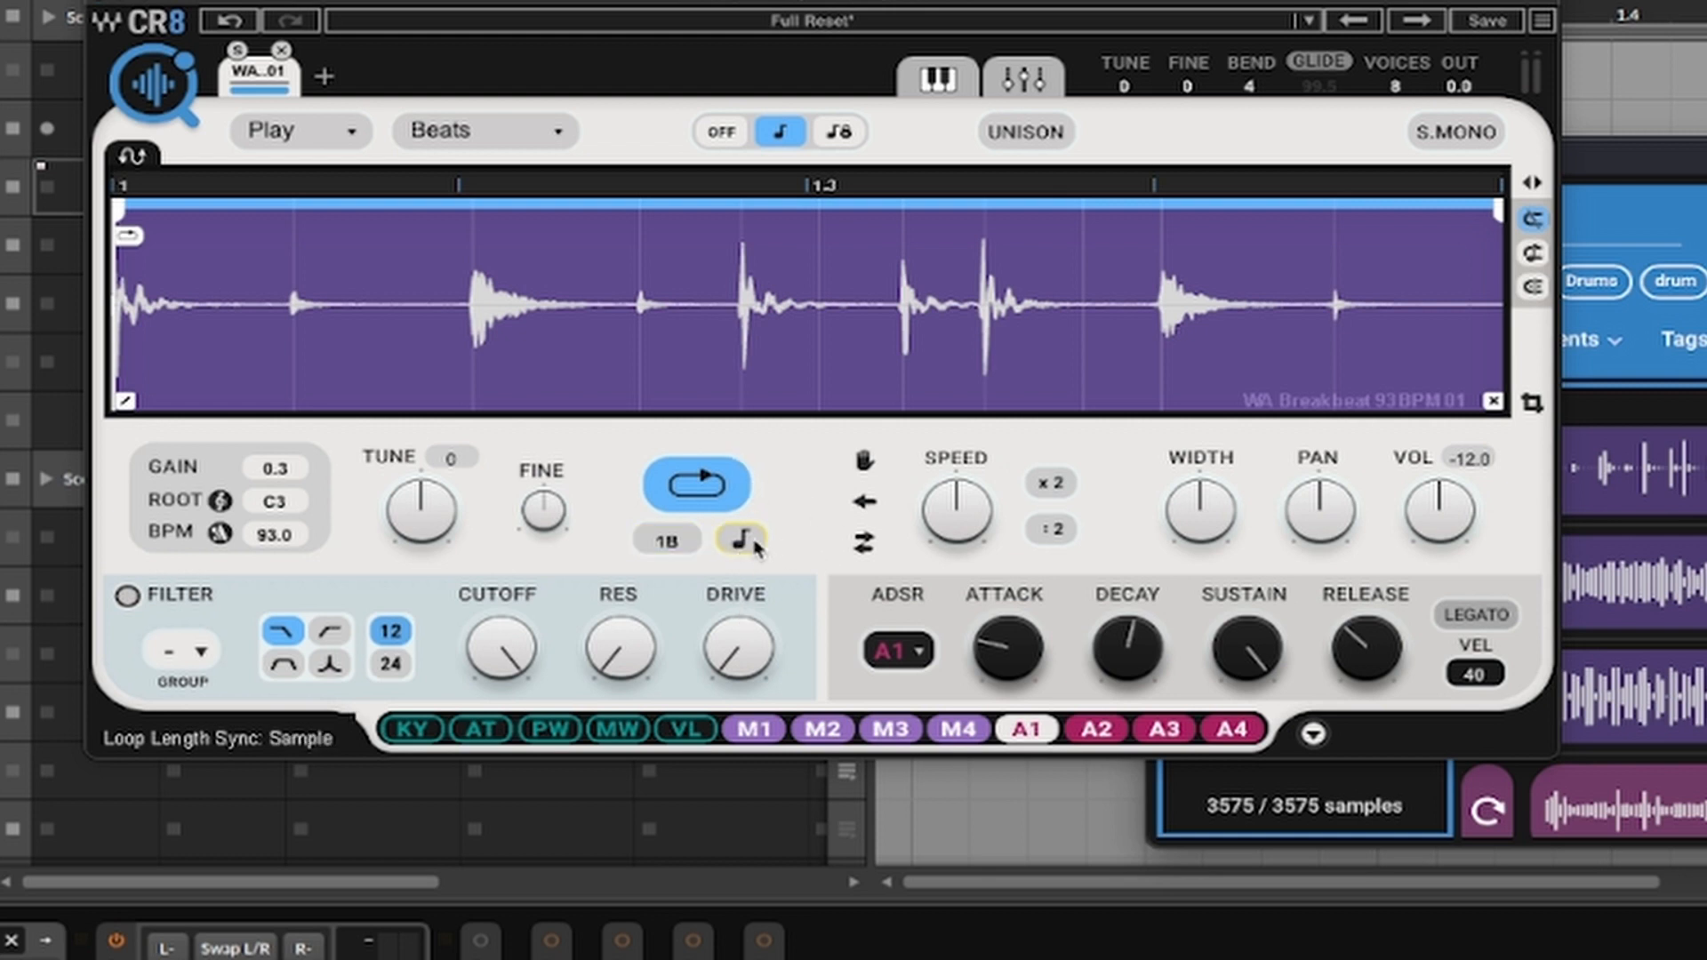
pyautogui.click(743, 541)
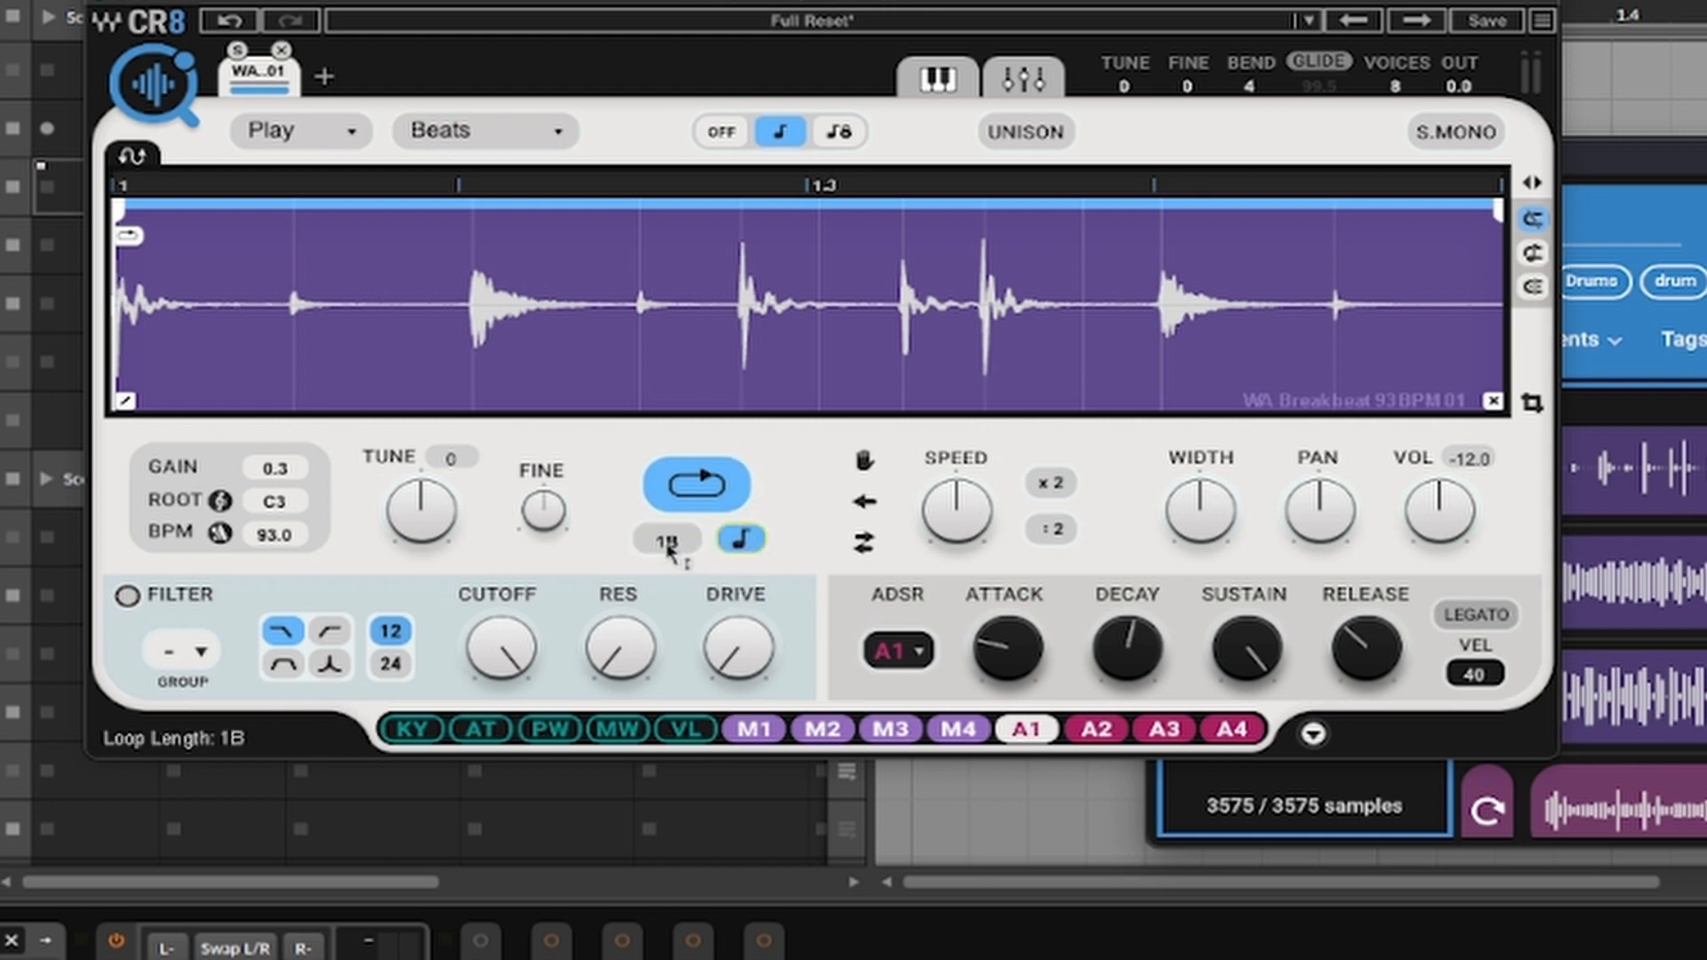
pyautogui.moveTo(667, 540); pyautogui.dragTo(667, 560)
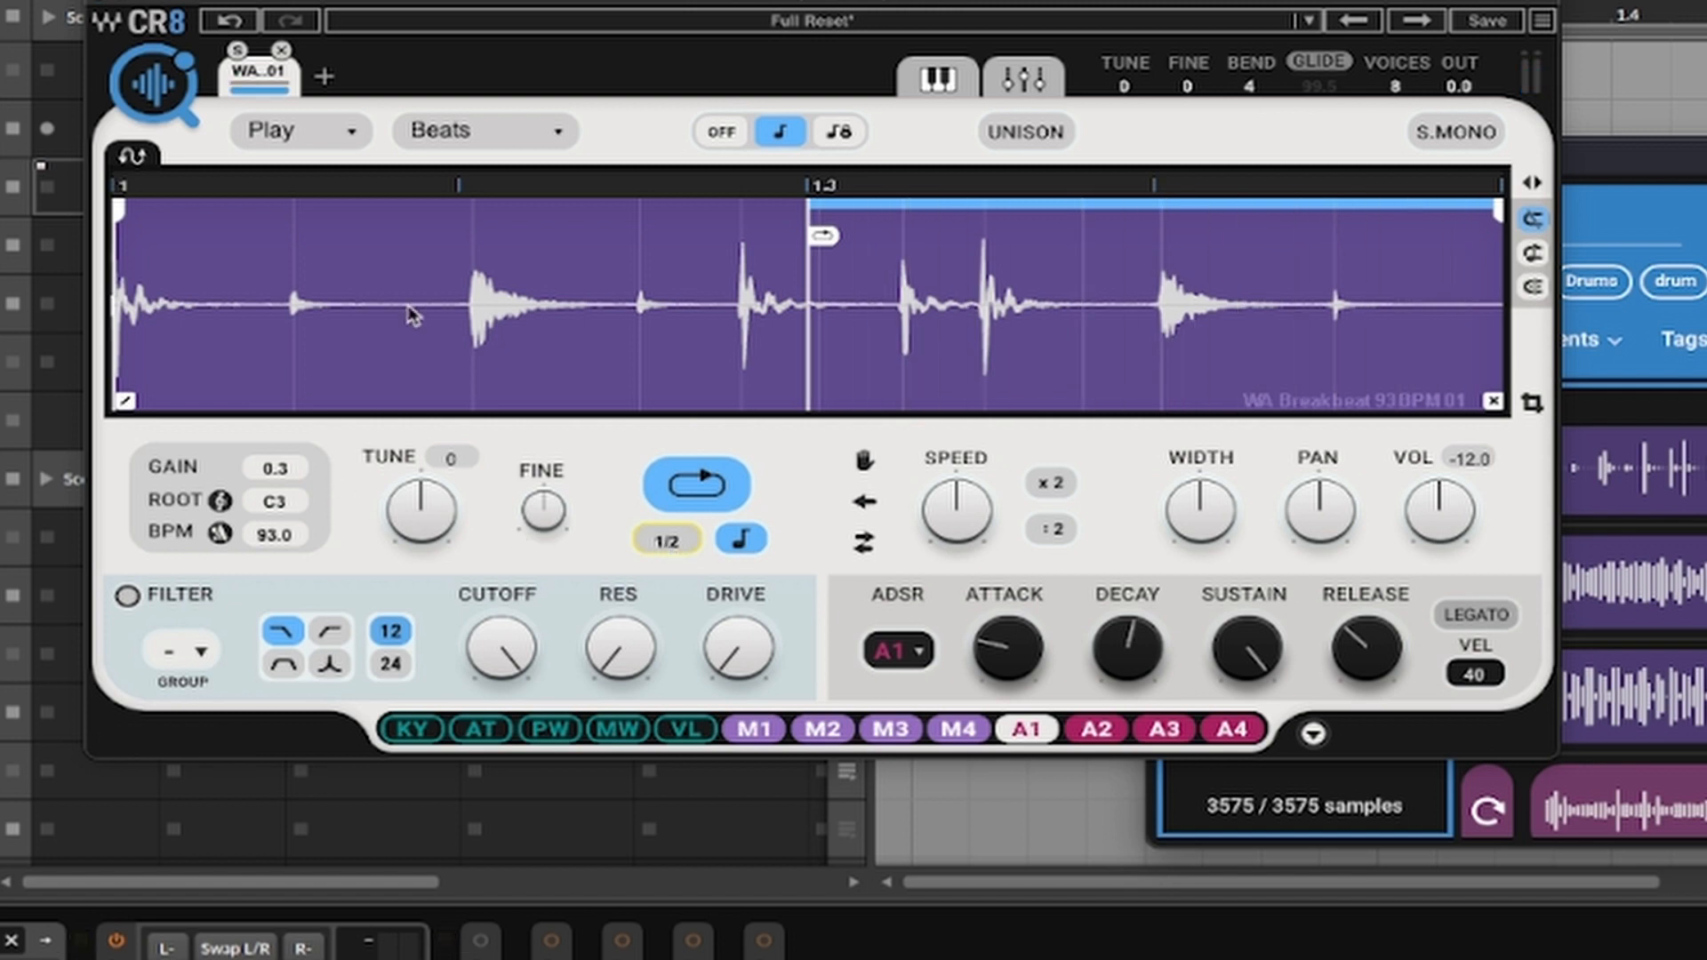
pyautogui.moveTo(953, 217); pyautogui.dragTo(801, 247)
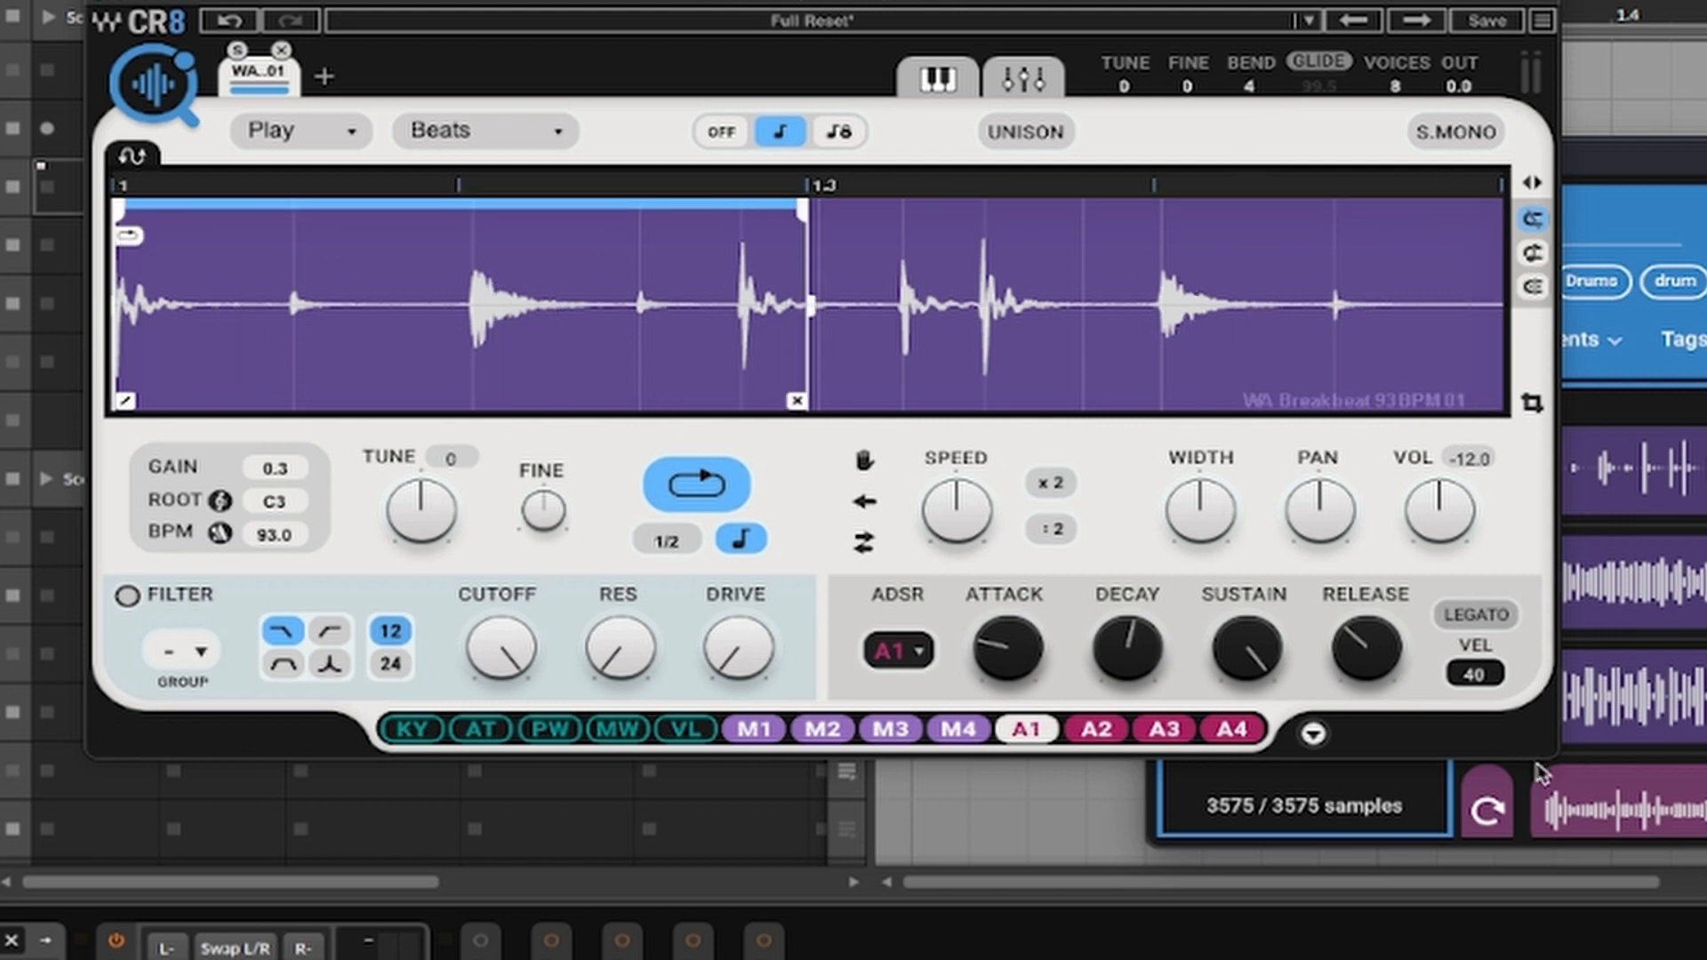
# Step: Try the double-time and half-time playback speeds on the breakbeat loop
pyautogui.click(1056, 489)
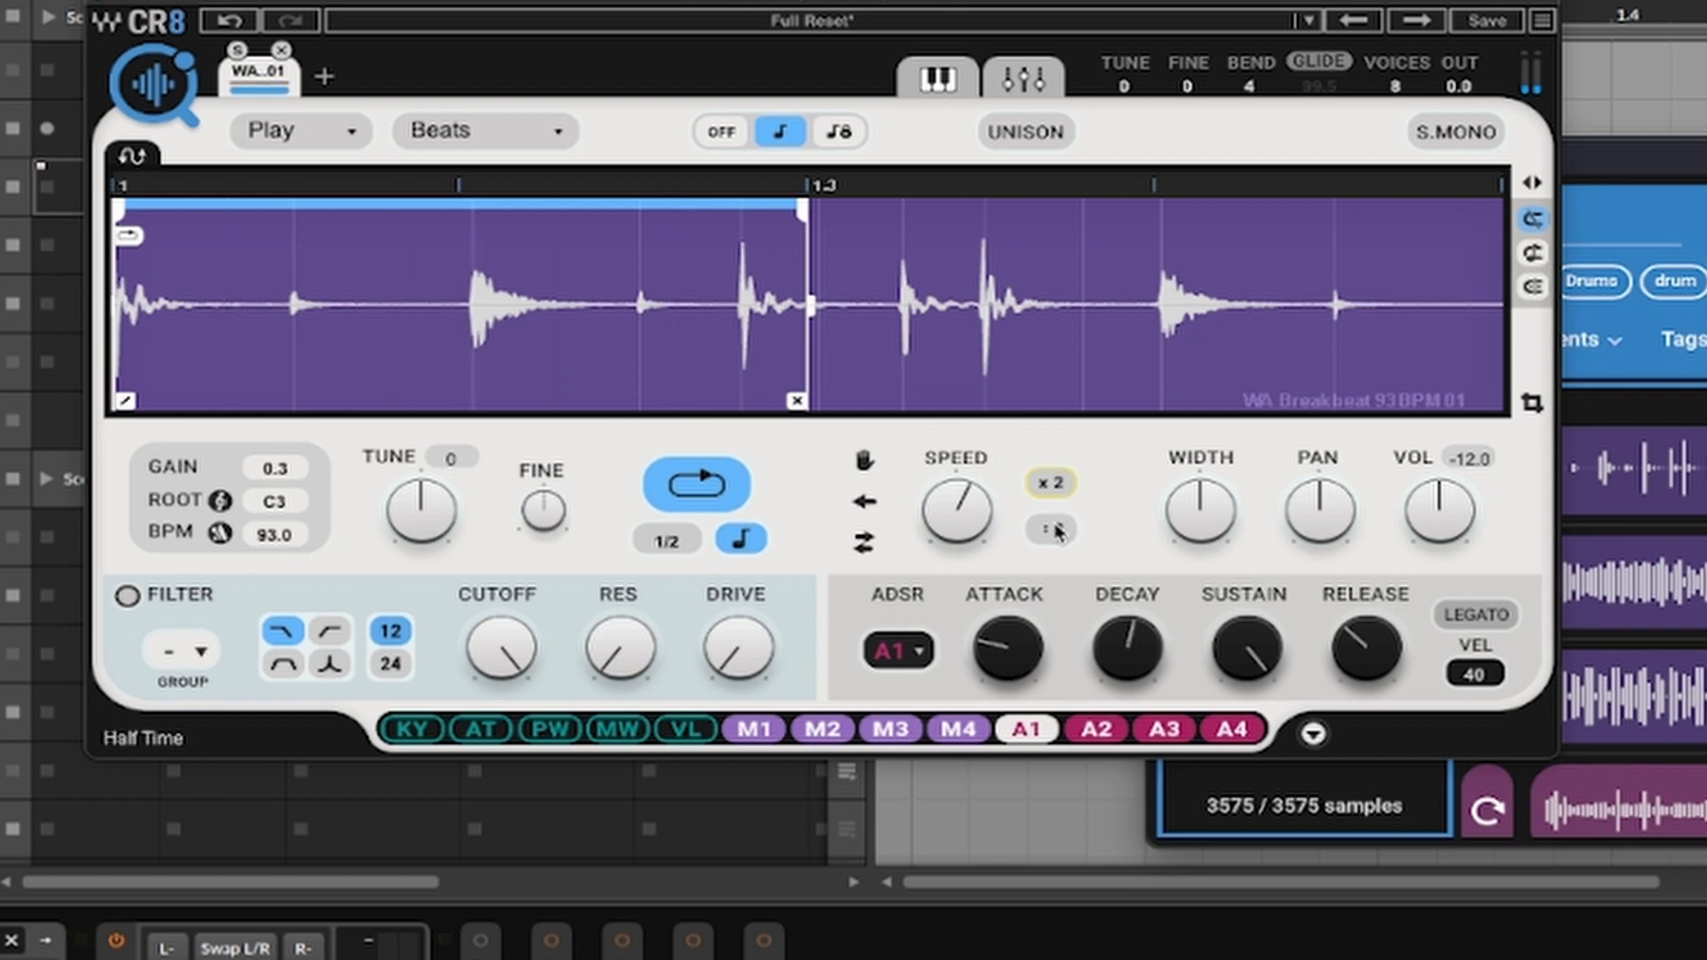
pyautogui.click(1055, 531)
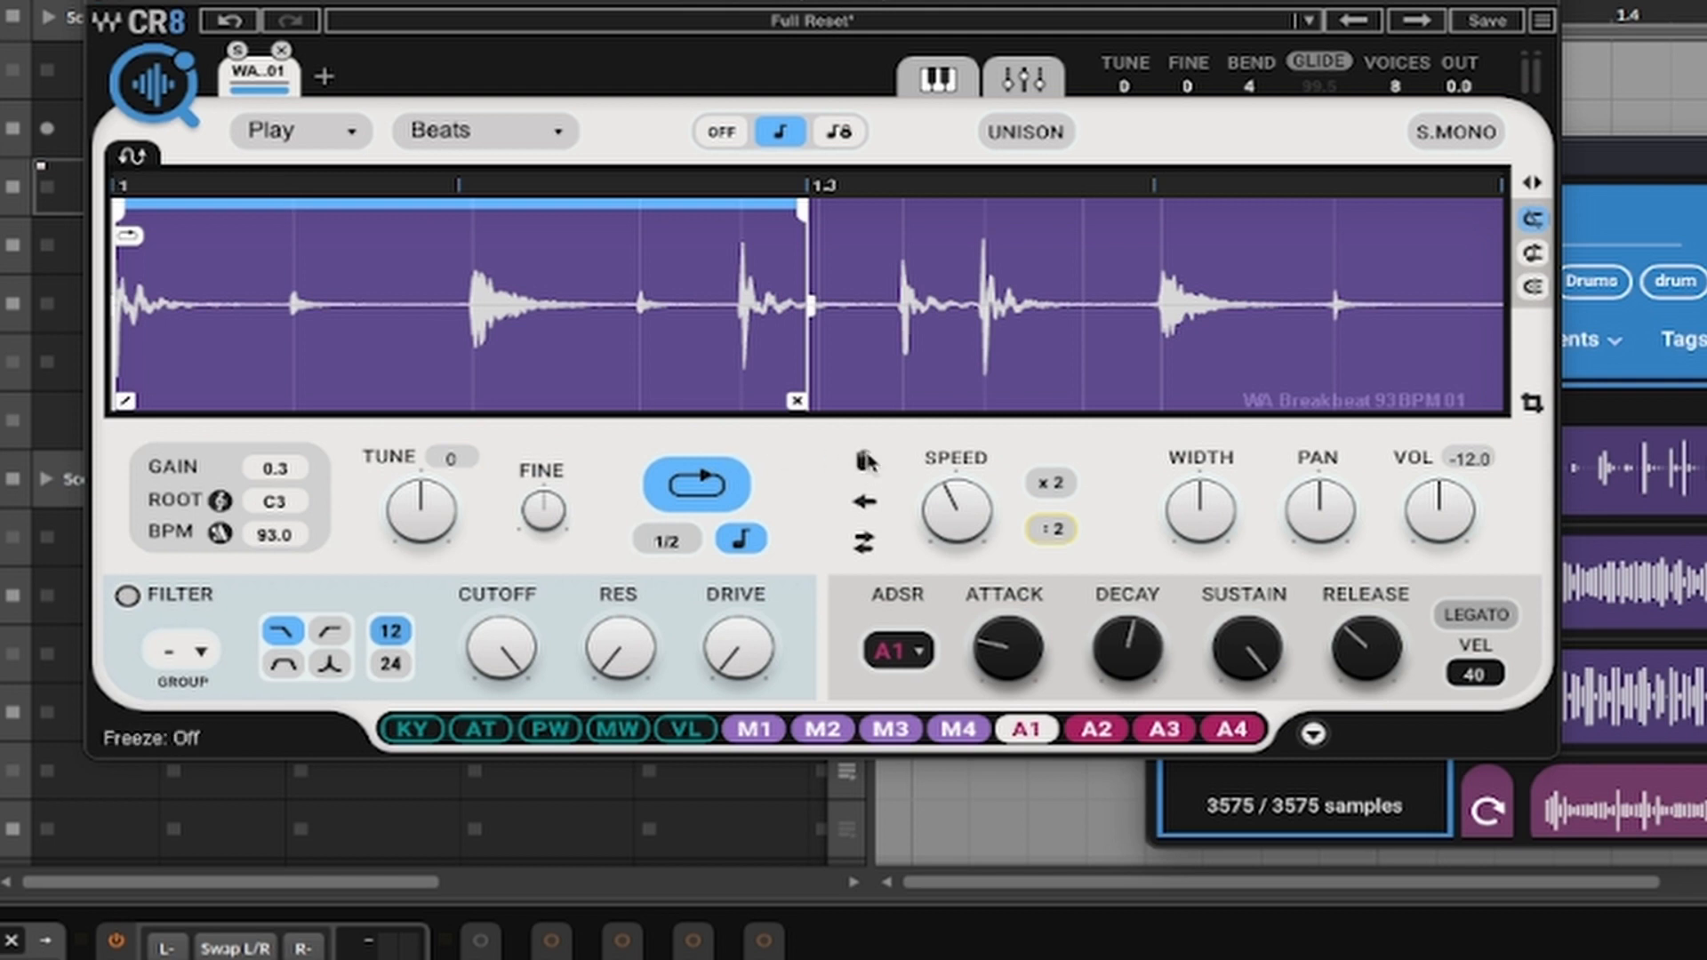
# Step: Try Freeze on the breakbeat with the offset raised to about 0.579, and switch Freeze off again
pyautogui.click(864, 459)
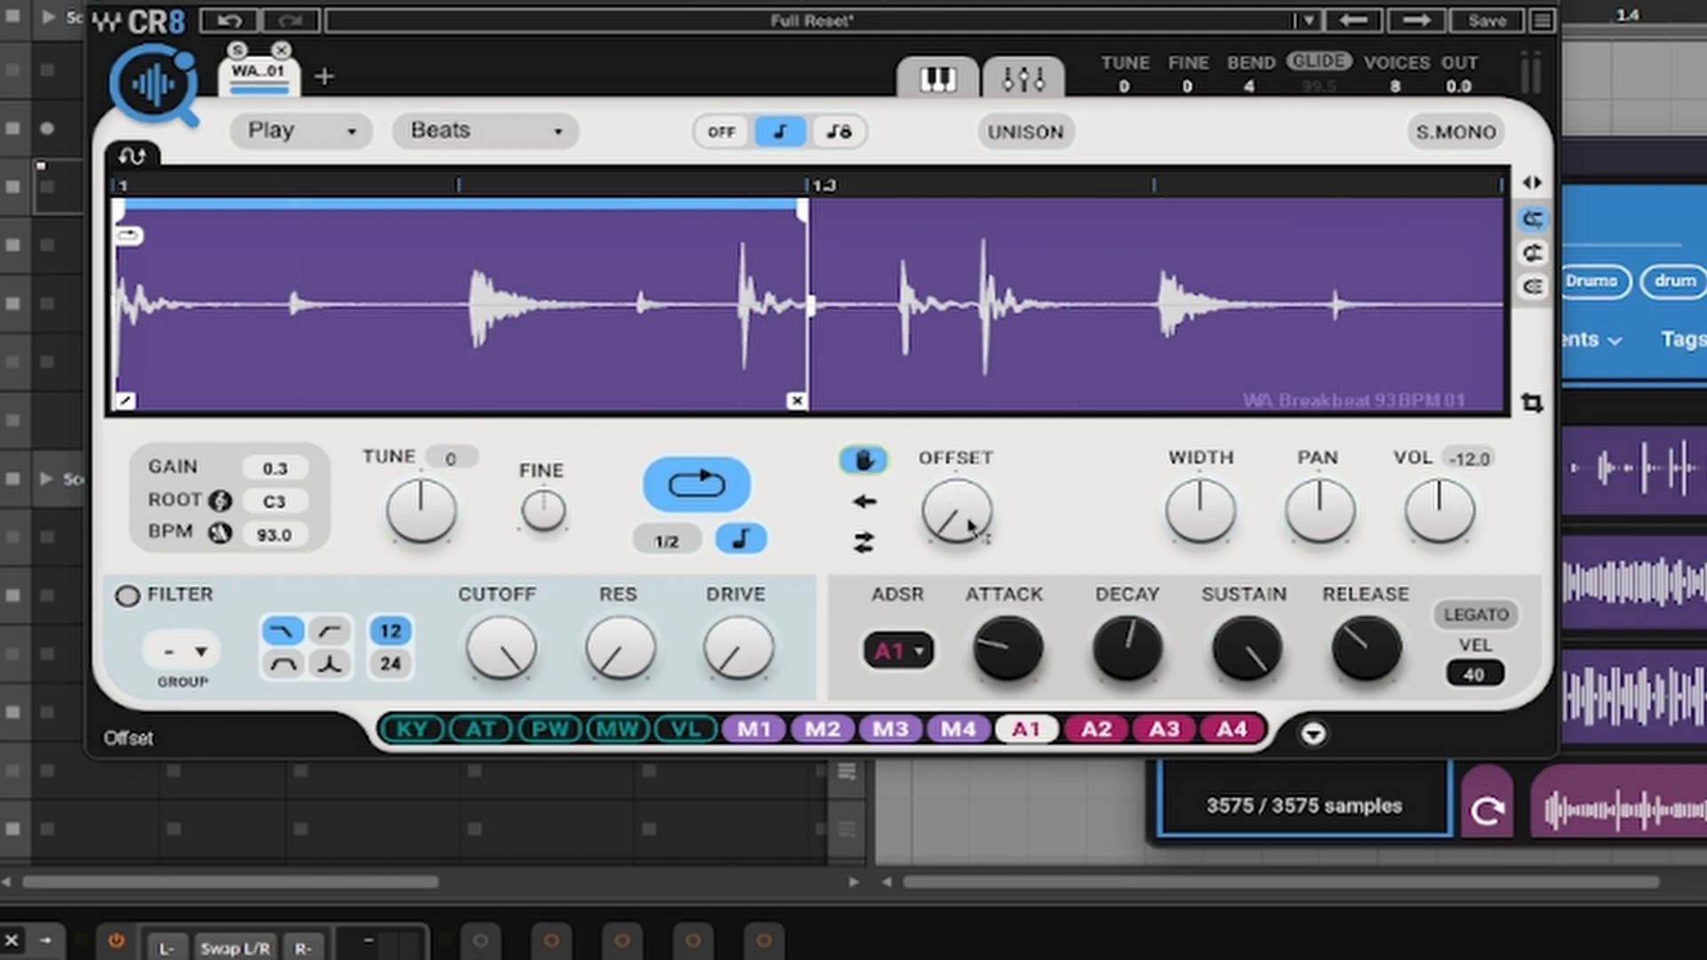
pyautogui.moveTo(952, 515)
pyautogui.moveTo(959, 522); pyautogui.dragTo(959, 471)
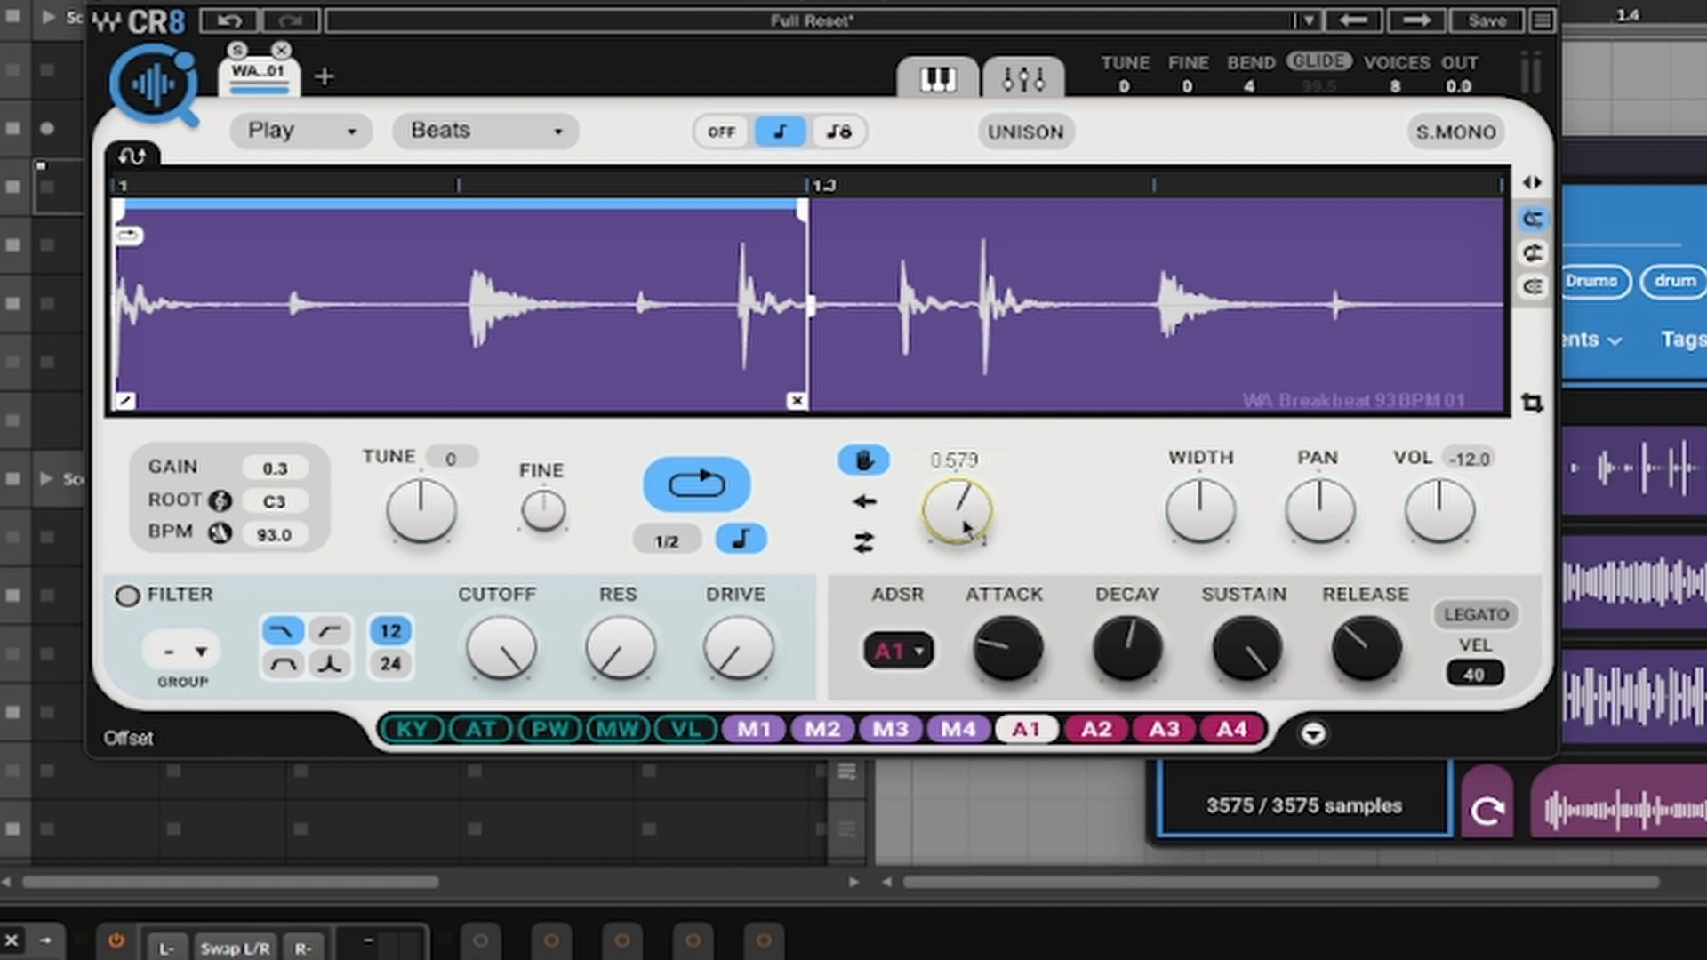
pyautogui.moveTo(963, 507)
pyautogui.mouseDown()
pyautogui.moveTo(963, 527)
pyautogui.moveTo(961, 504)
pyautogui.mouseUp()
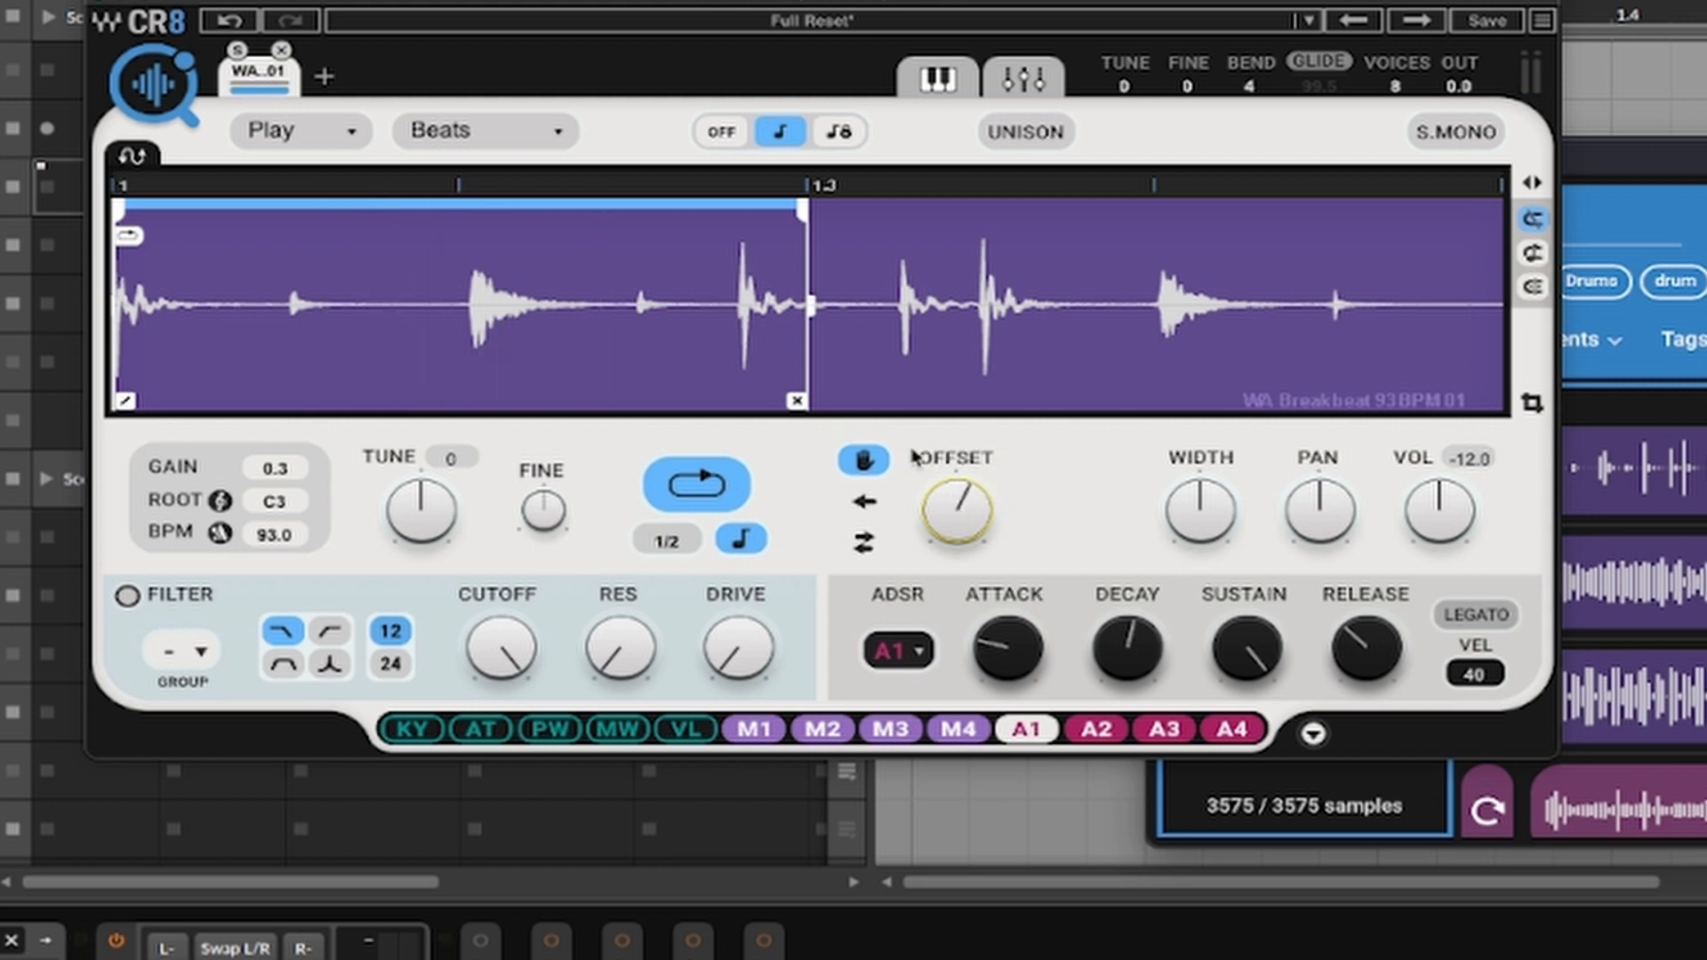
pyautogui.moveTo(957, 507); pyautogui.dragTo(959, 506)
pyautogui.click(863, 459)
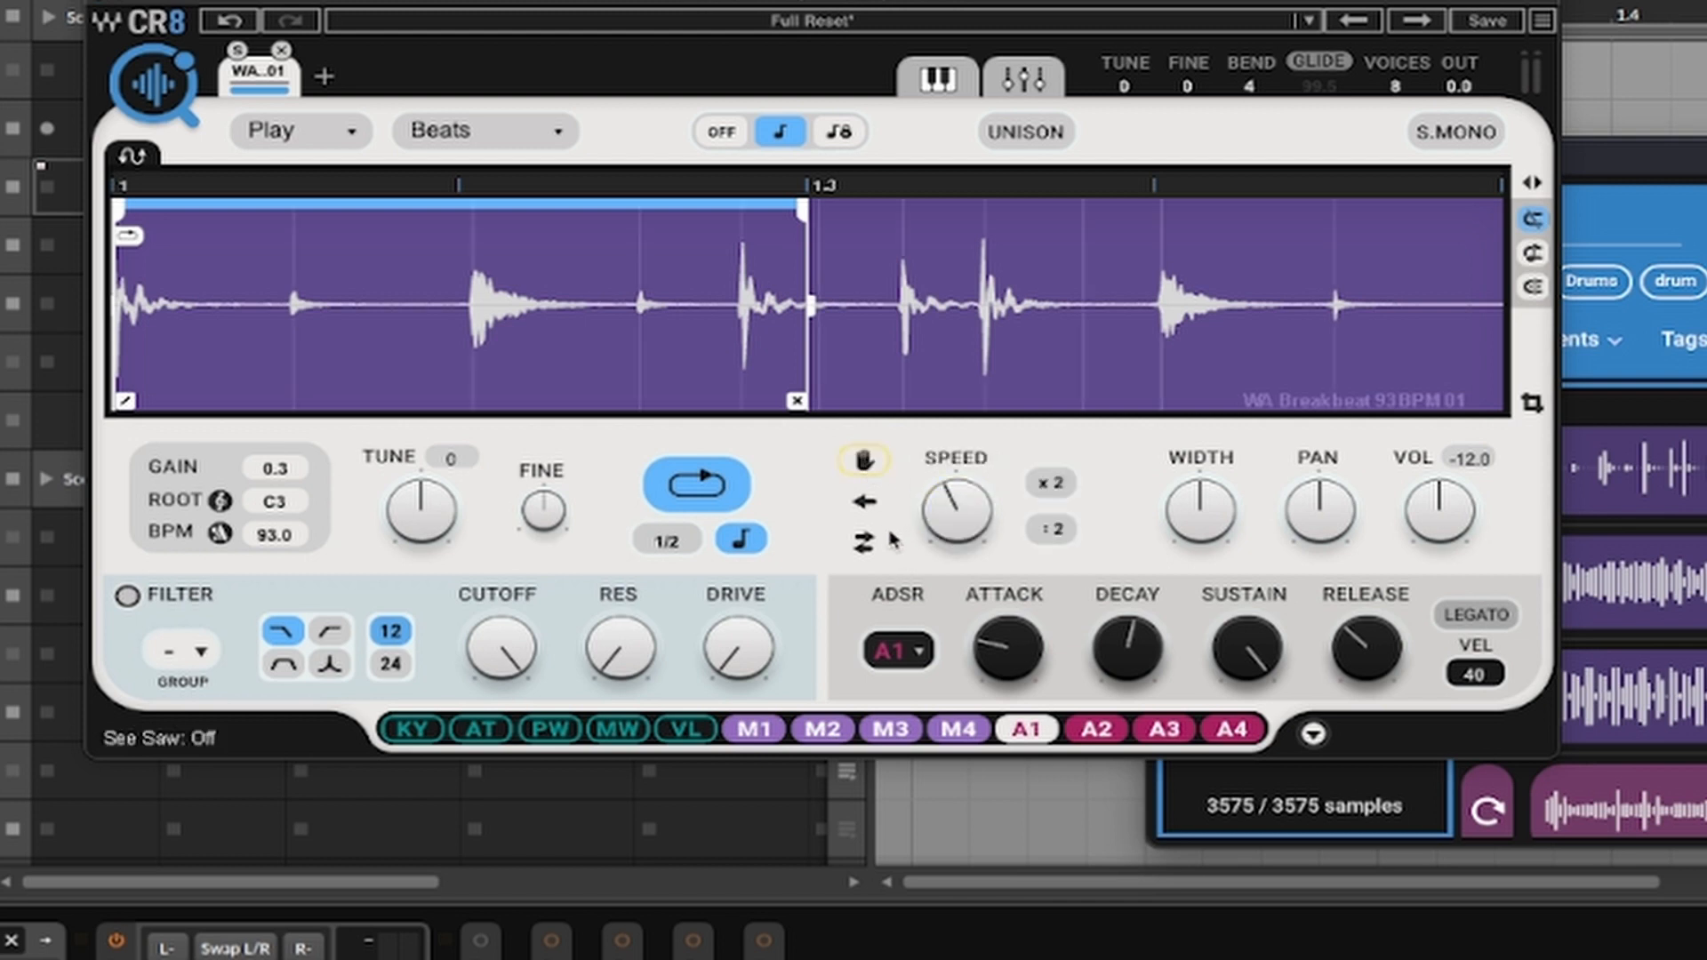
# Step: Try Reverse and See Saw playback on the breakbeat, and switch both off again
pyautogui.click(868, 503)
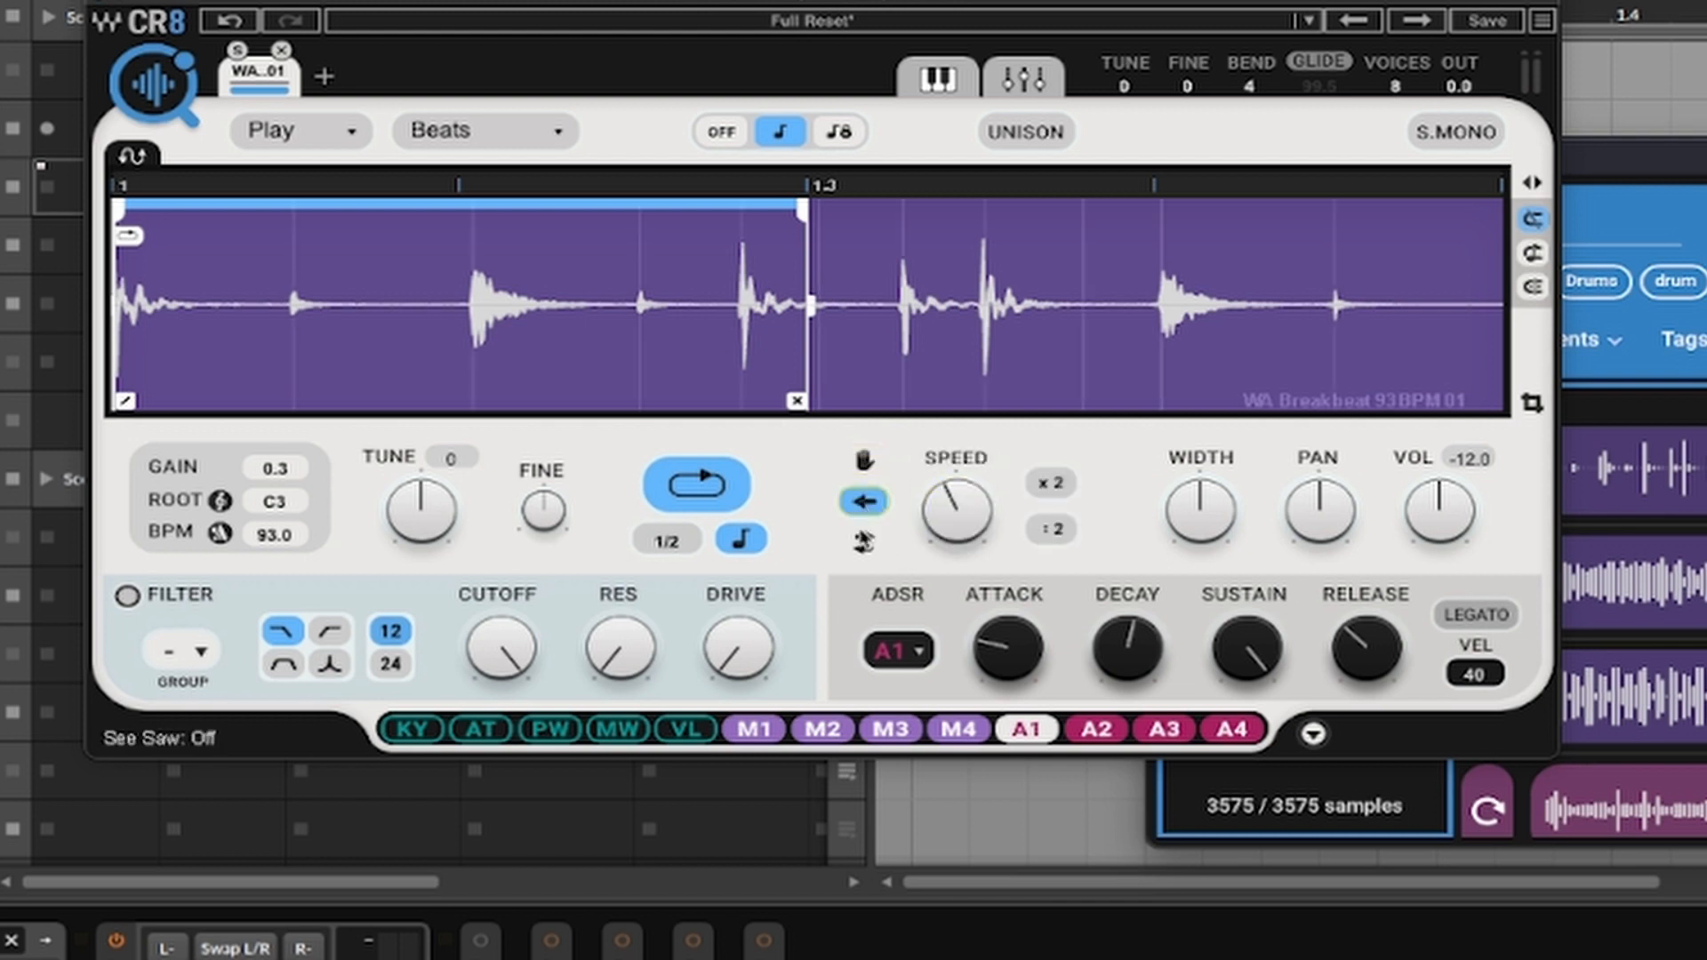
pyautogui.click(863, 543)
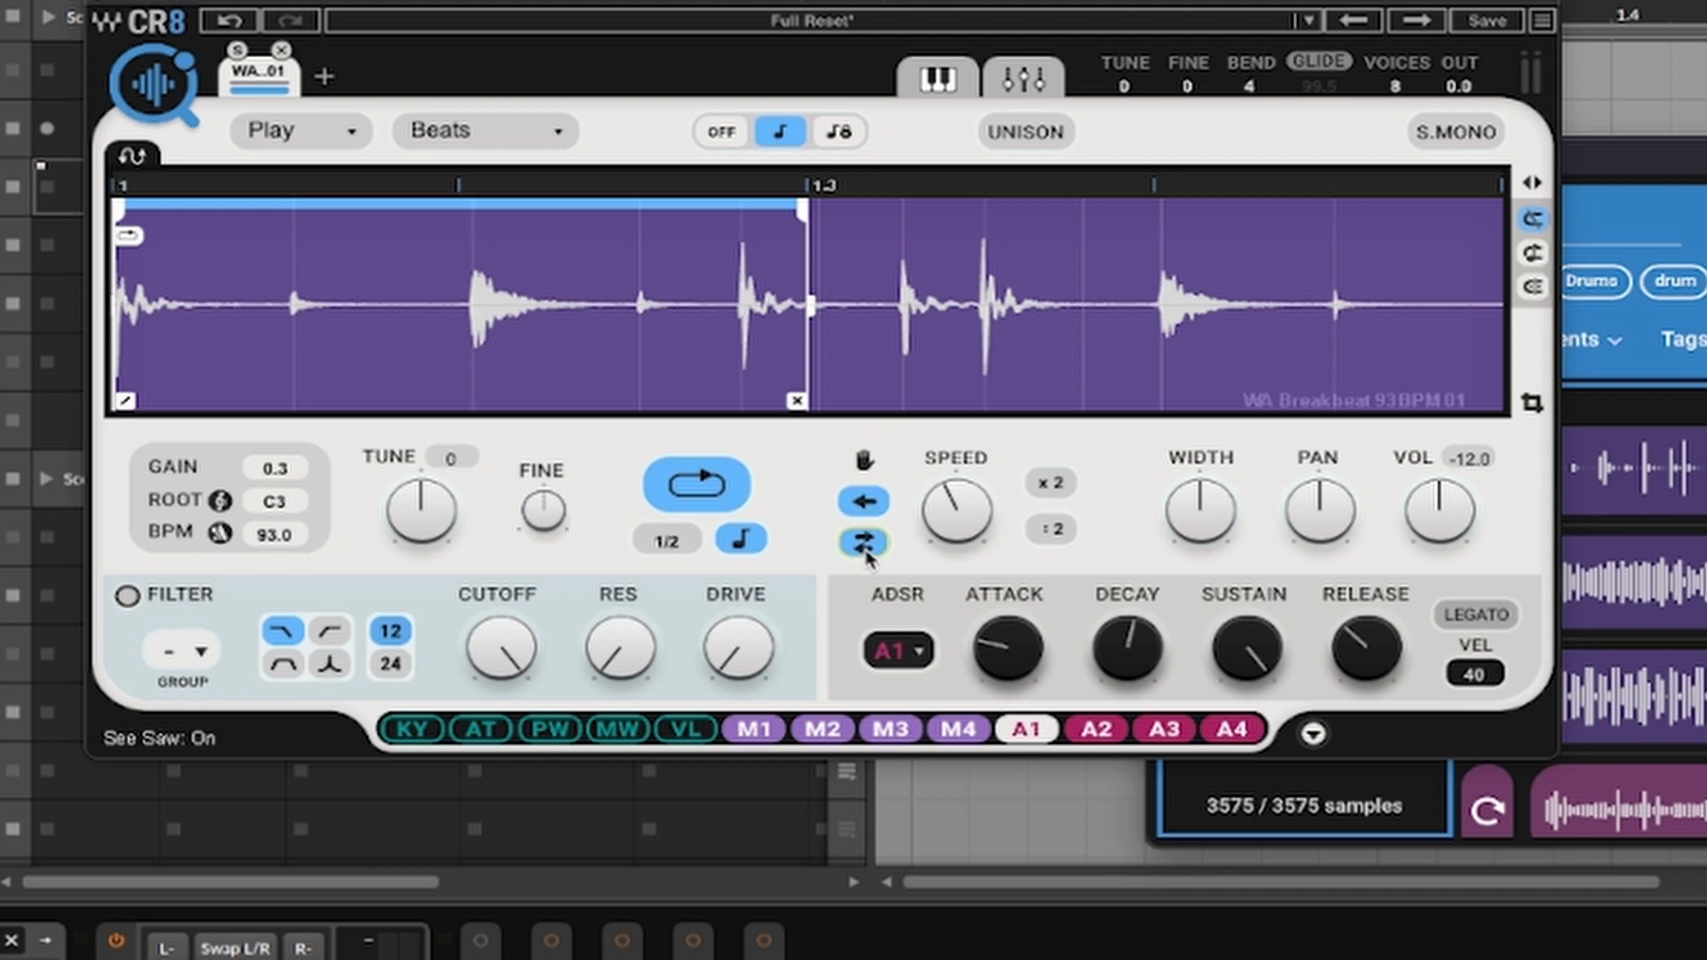
pyautogui.click(867, 505)
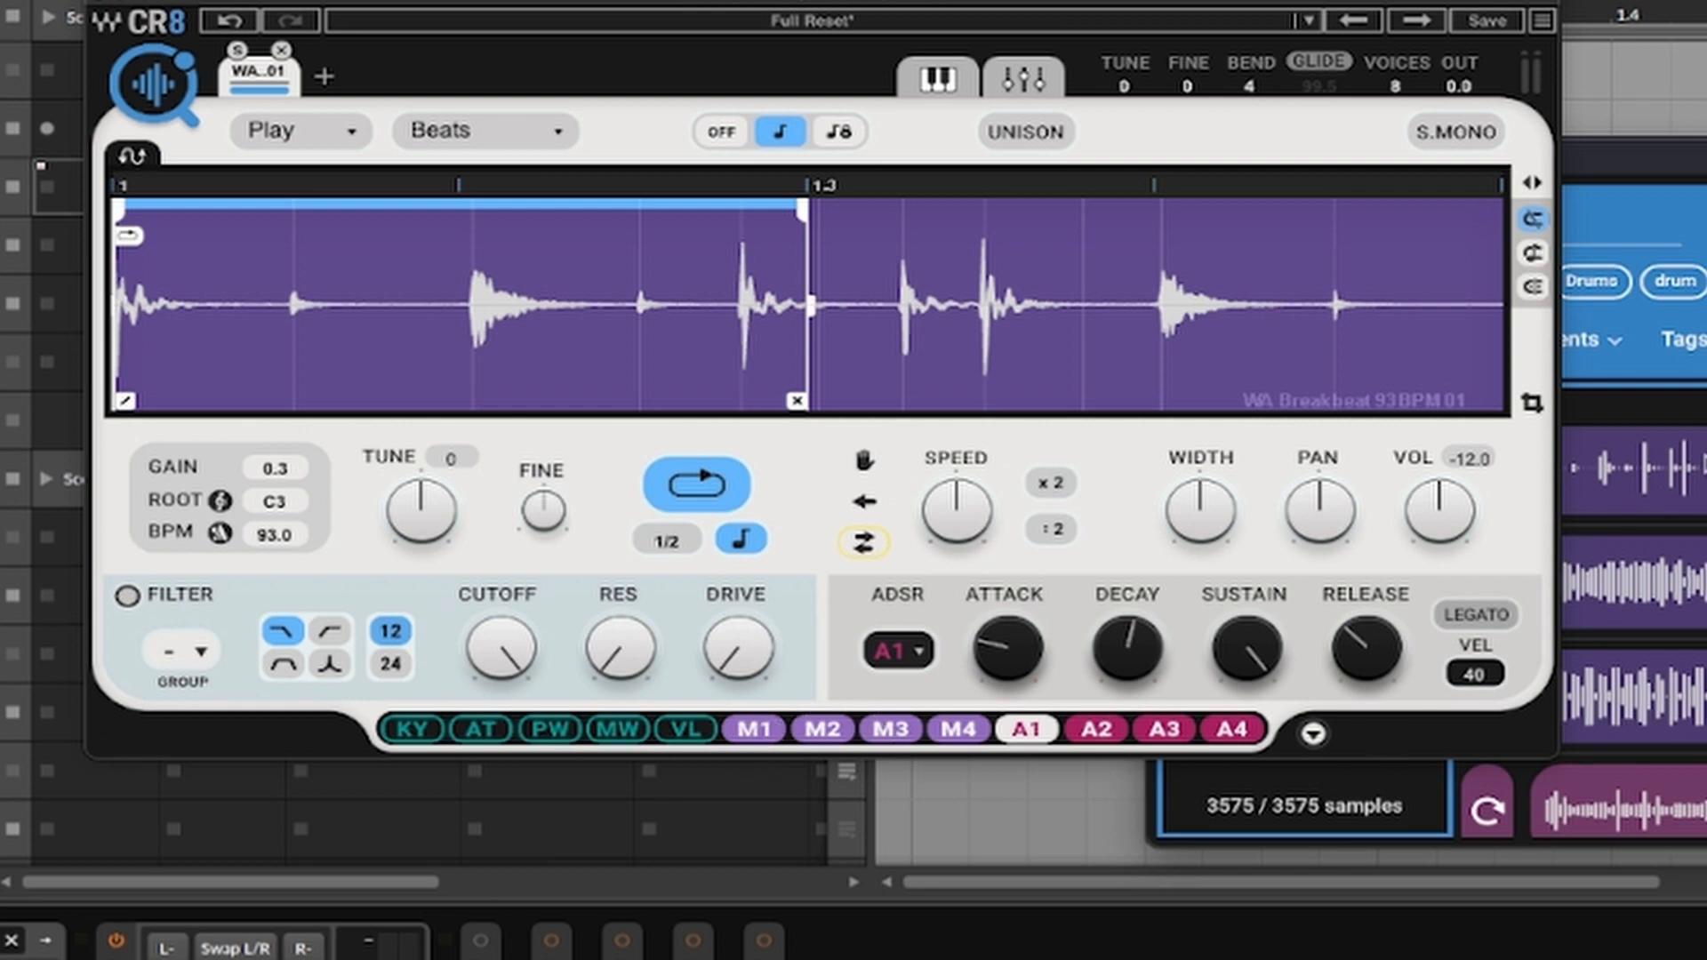
# Step: Replace the breakbeat in the sampler with the WA RetroArp loop from COSMOS
pyautogui.moveTo(1668, 582); pyautogui.dragTo(637, 413)
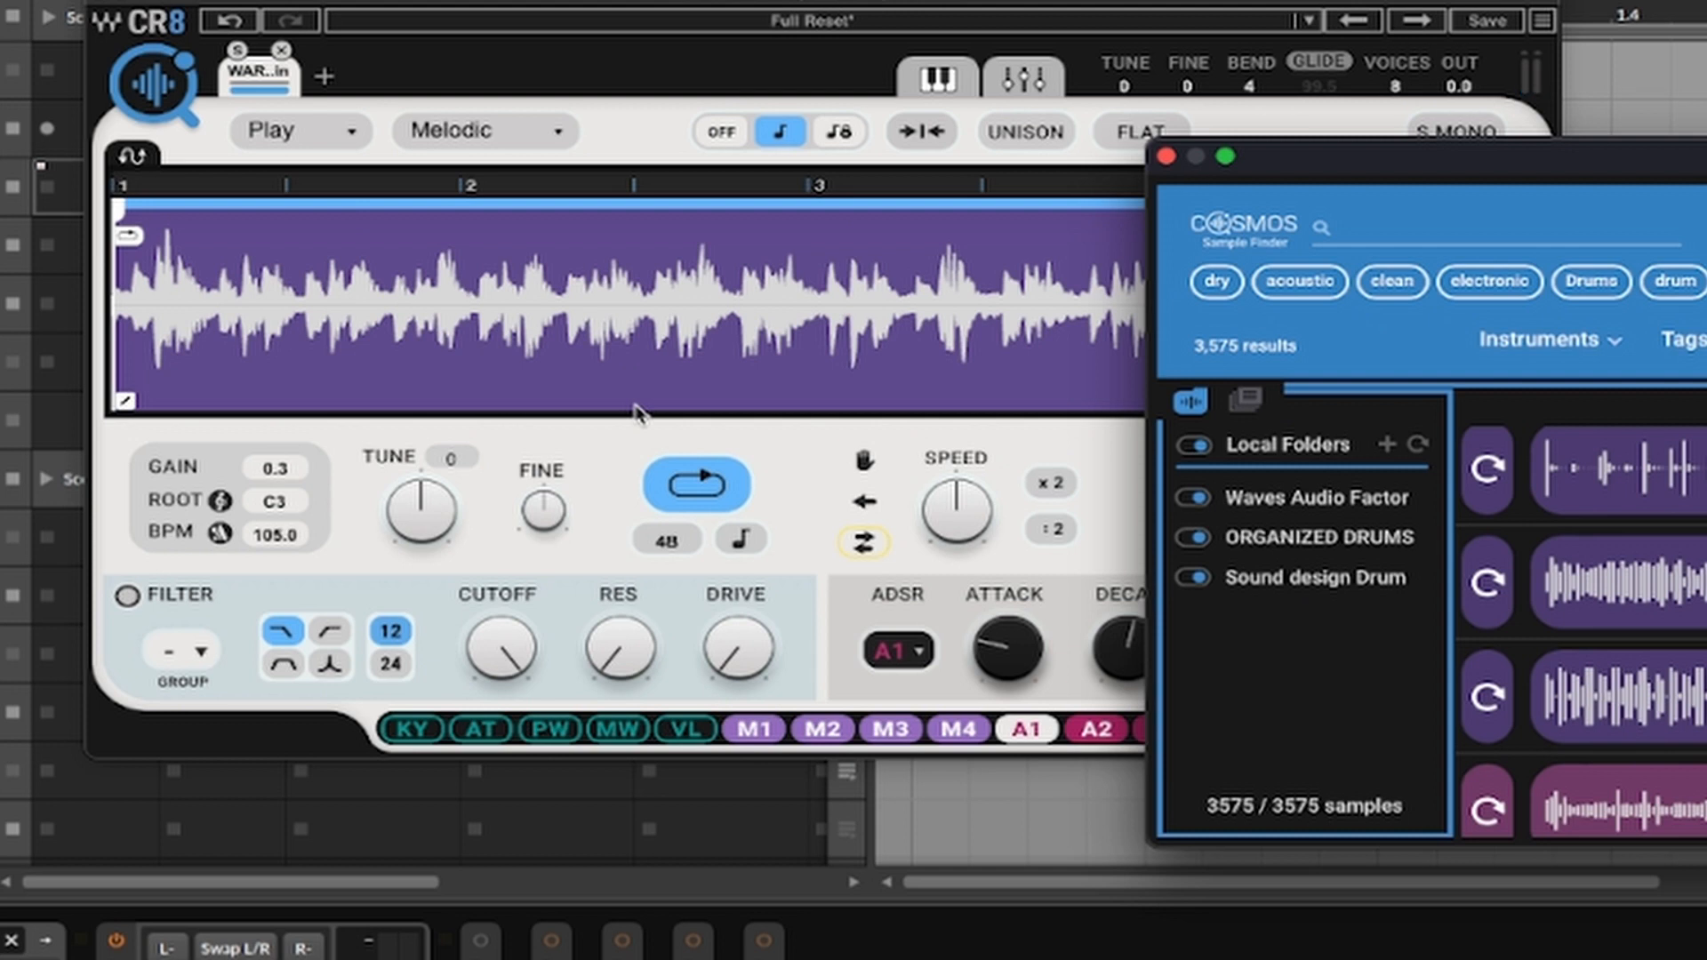
# Step: Assign the MOD 1 LFO to the RetroArp loop's filter cutoff with a modulation amount of 46
pyautogui.click(754, 730)
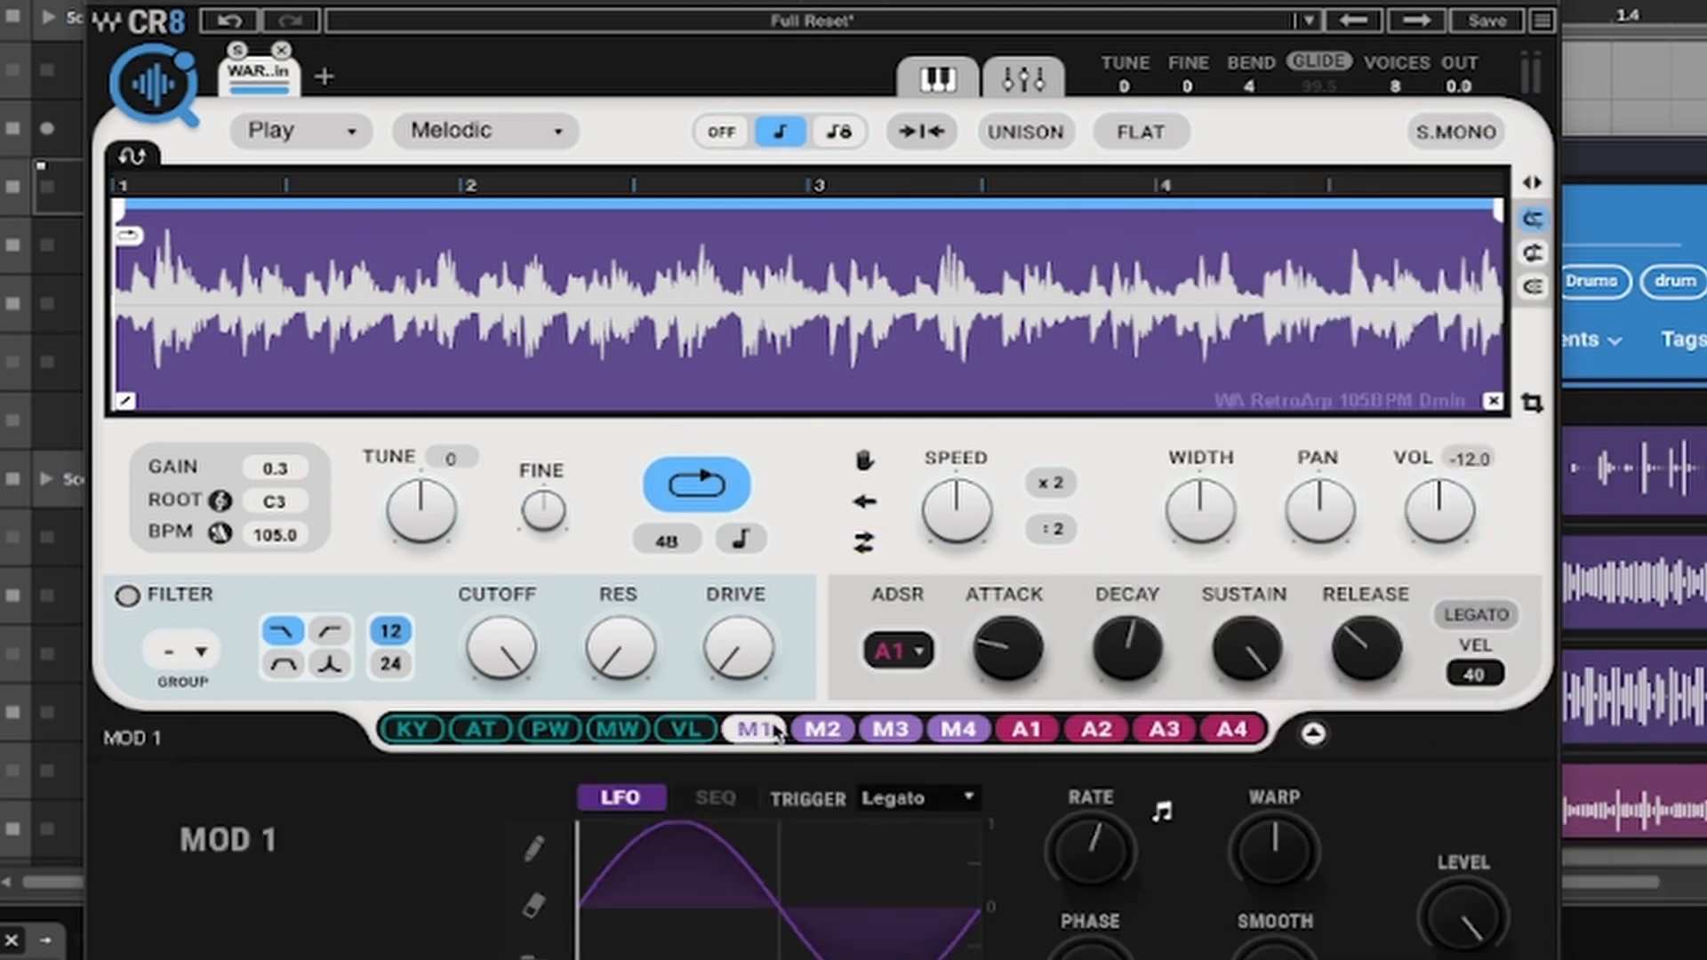
pyautogui.moveTo(754, 729); pyautogui.dragTo(514, 640)
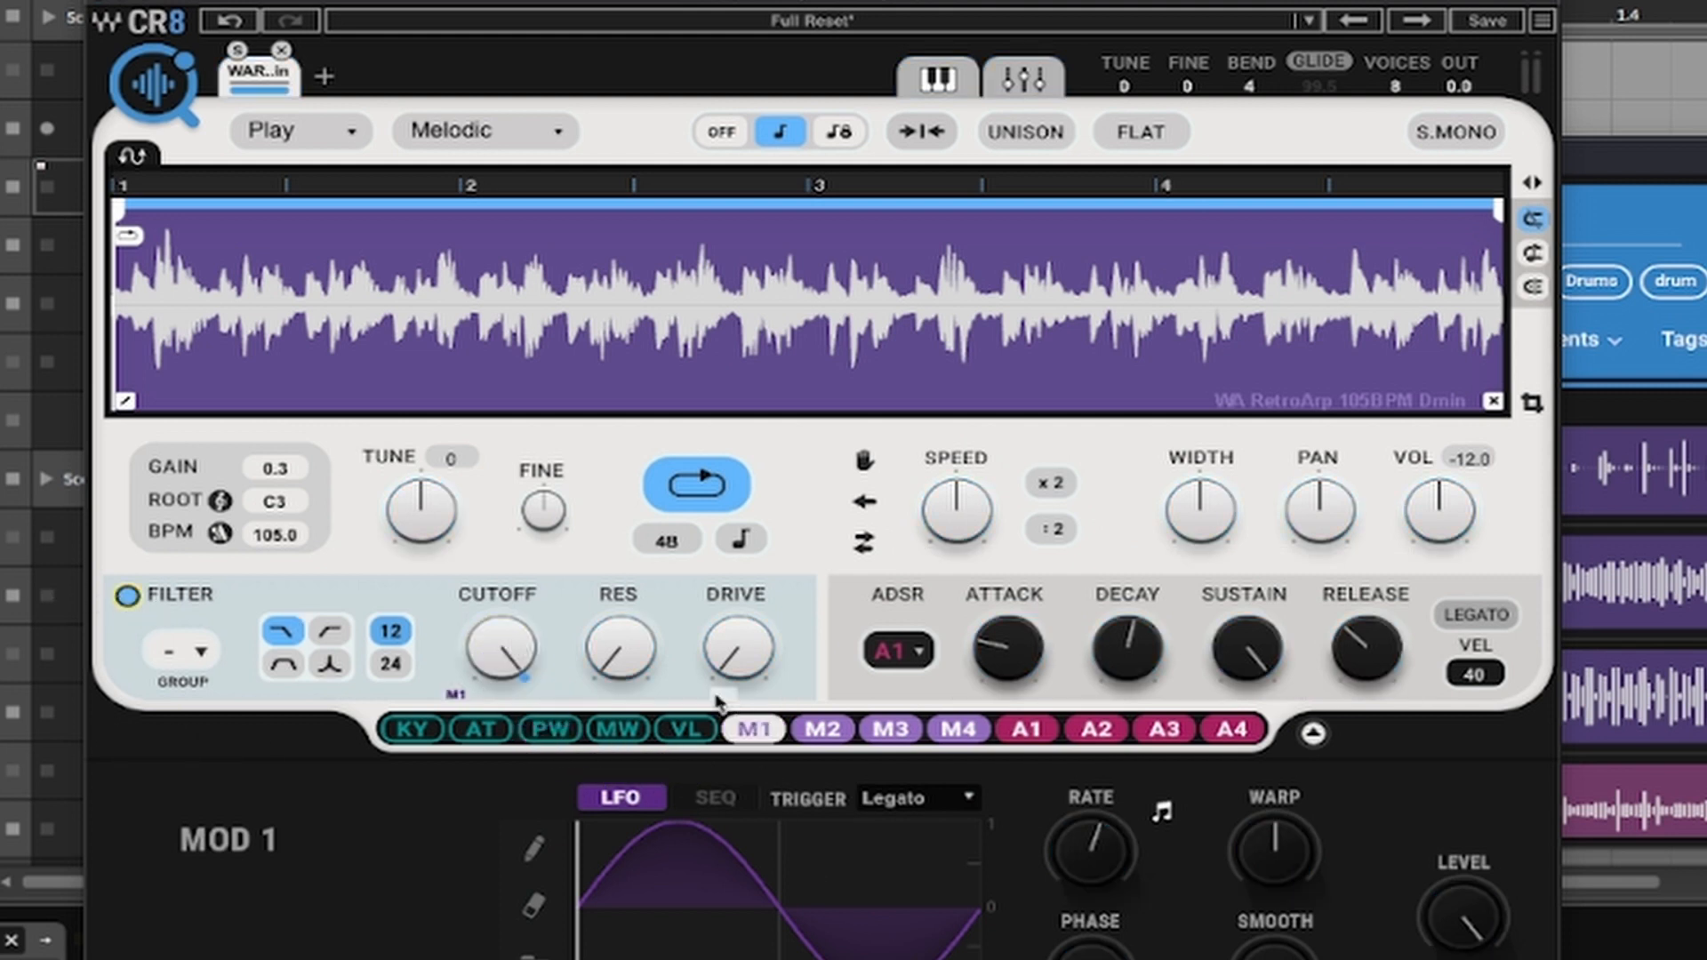
pyautogui.moveTo(462, 697)
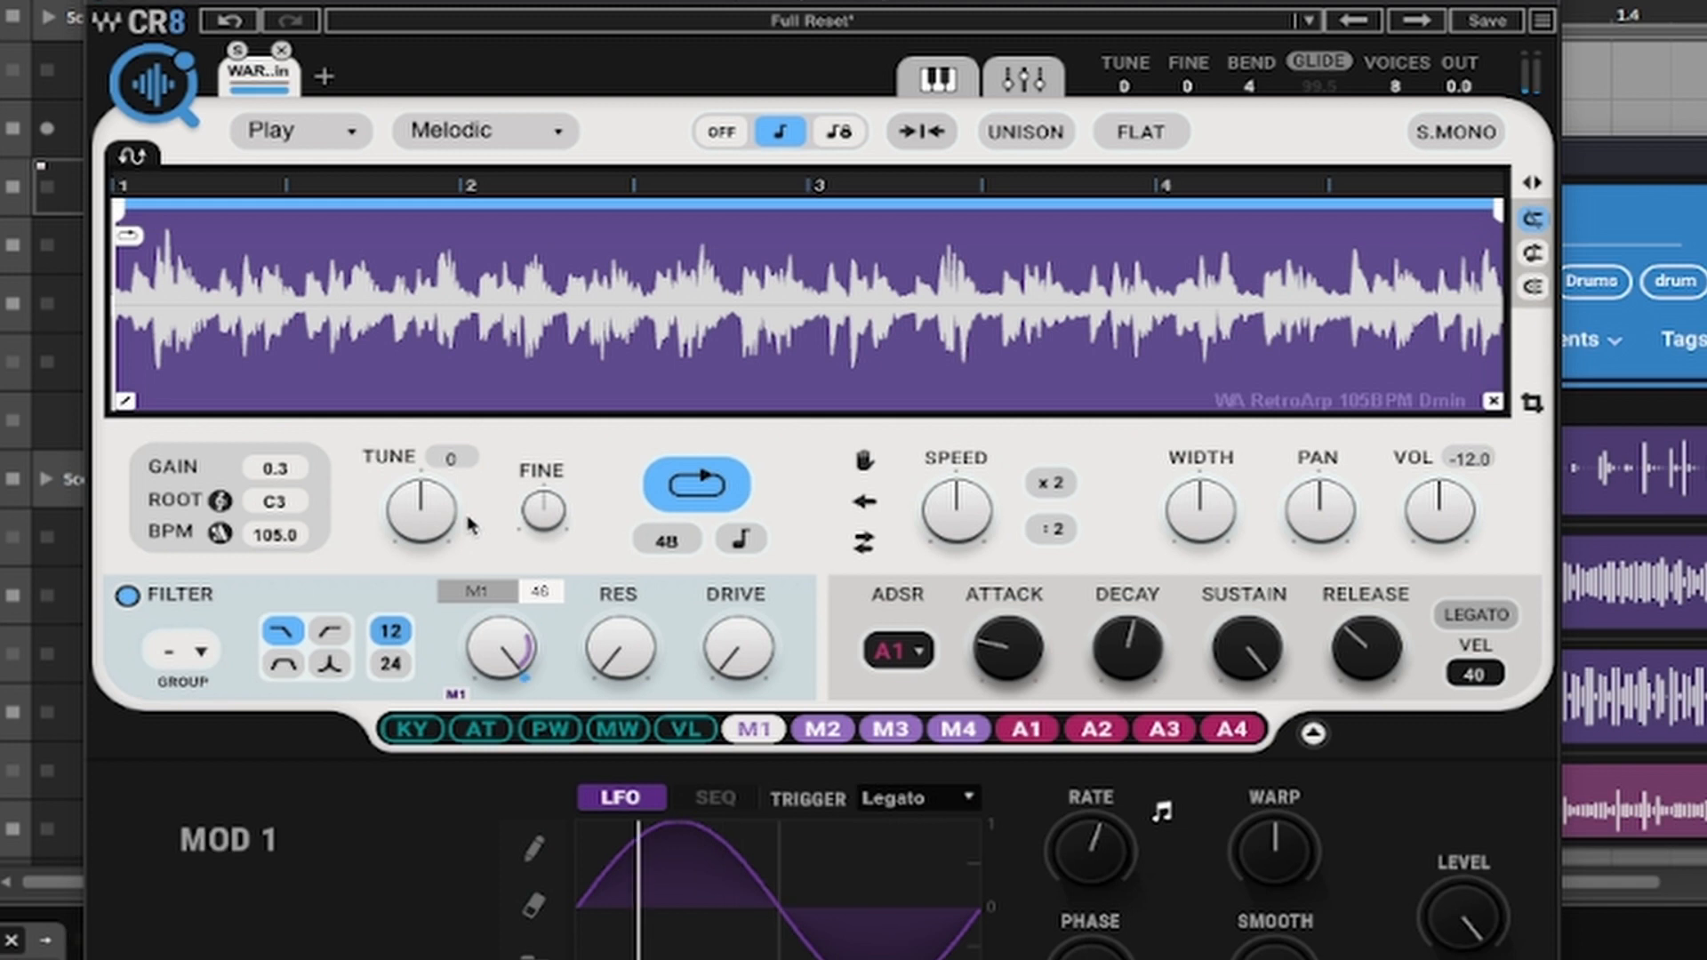
# Step: Try the high-pass, band-pass and notch filter types on the RetroArp loop
pyautogui.click(330, 633)
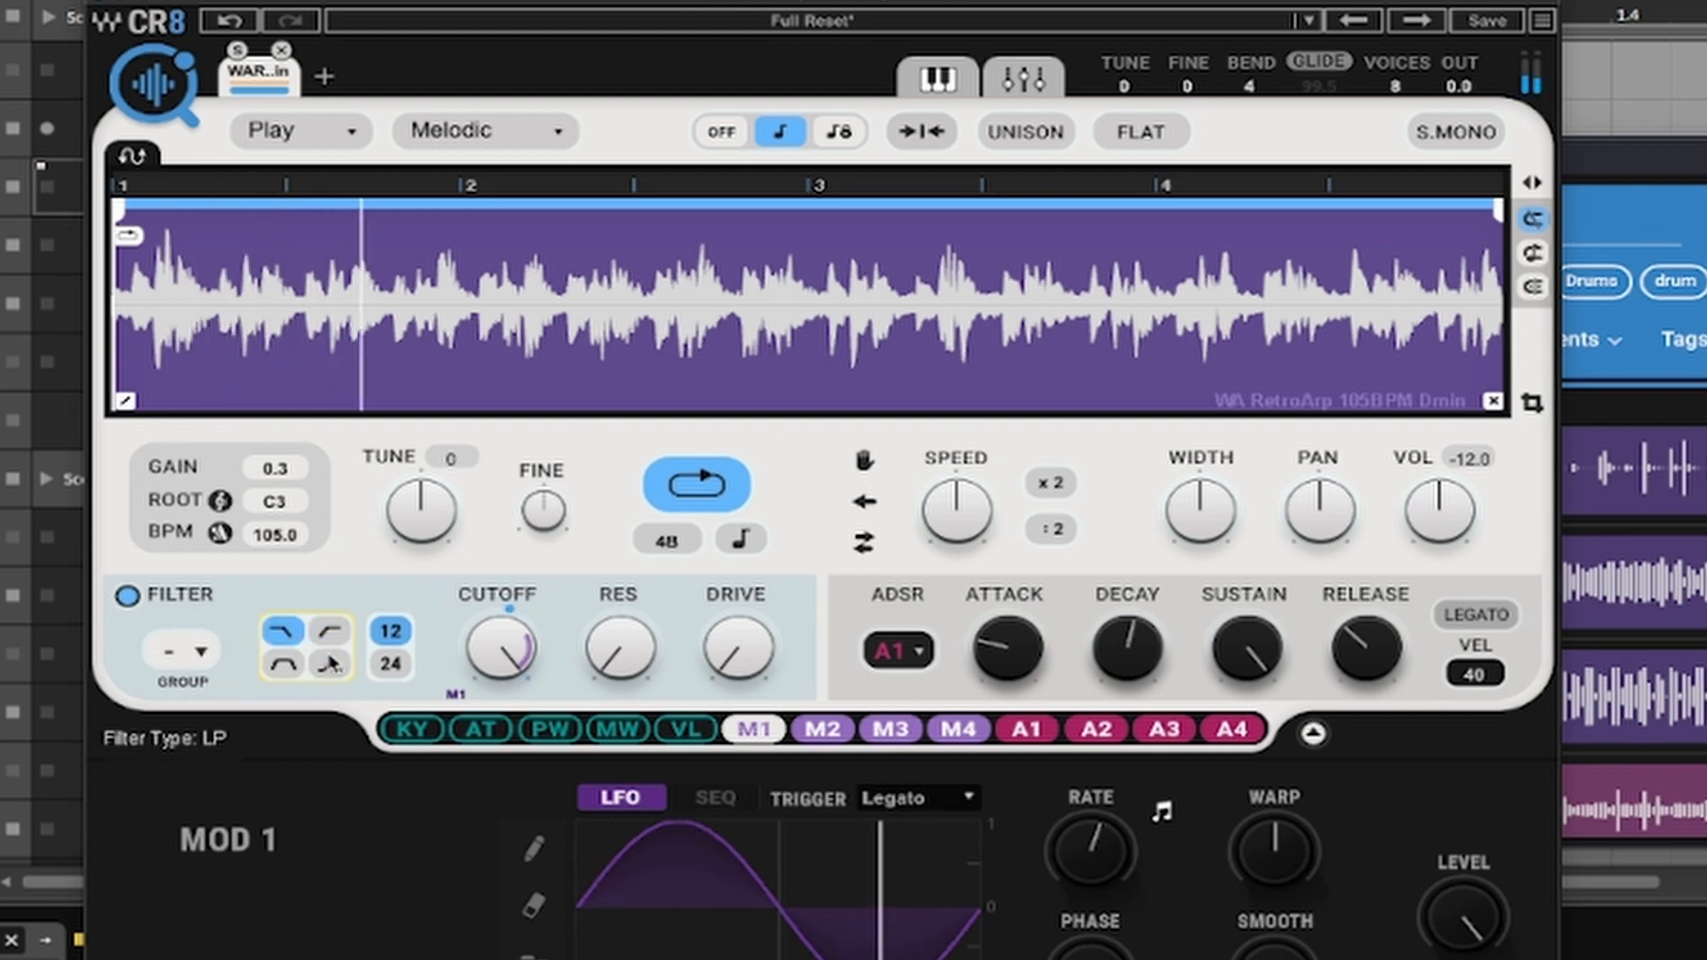
pyautogui.click(306, 671)
pyautogui.click(294, 672)
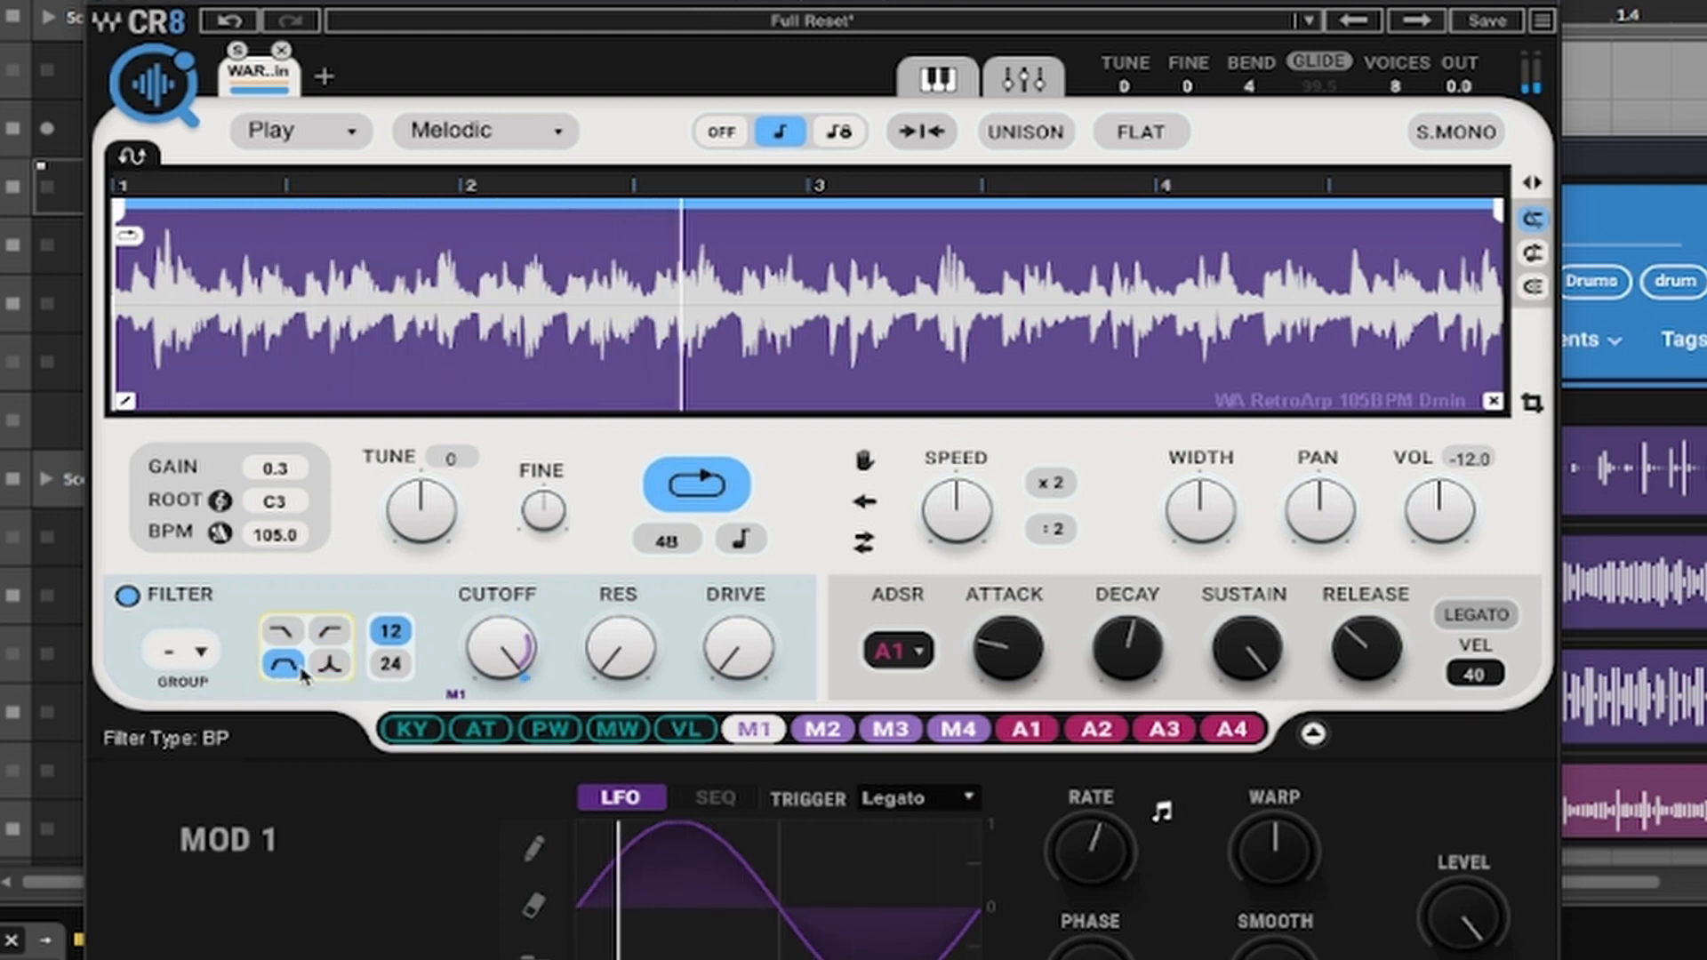
pyautogui.click(322, 671)
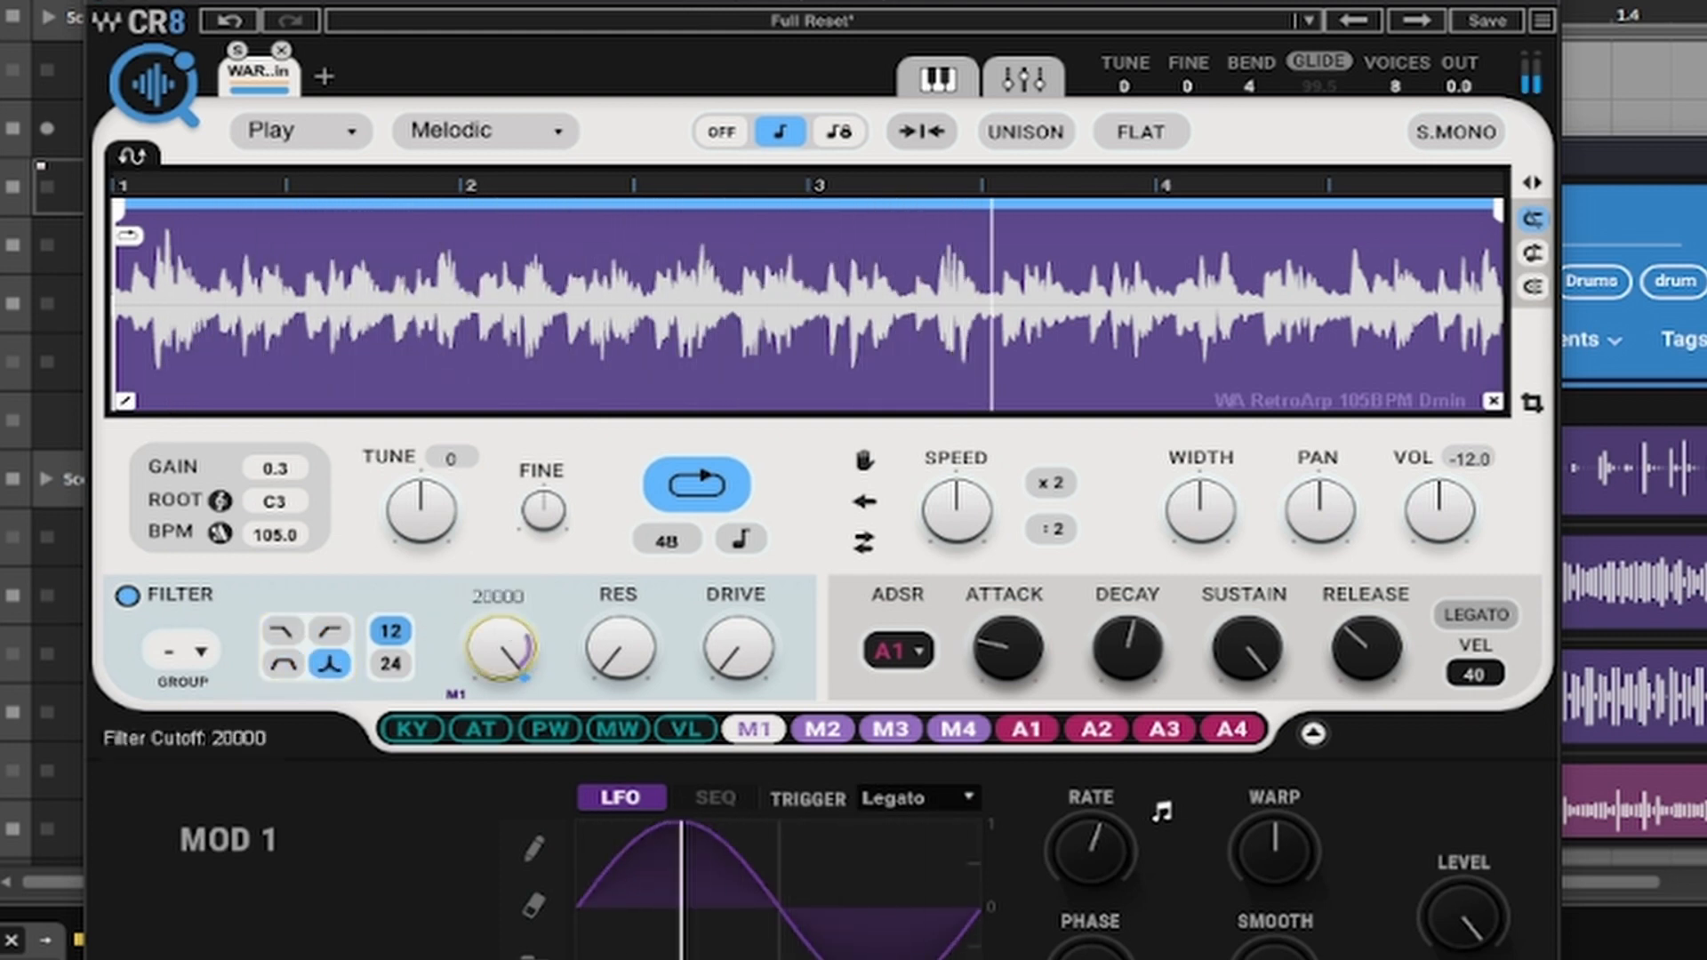
# Step: Set the filter cutoff to 1000 and the slope to 24, comparing high-pass with low-pass and ending on high-pass
pyautogui.moveTo(508, 619); pyautogui.dragTo(508, 684)
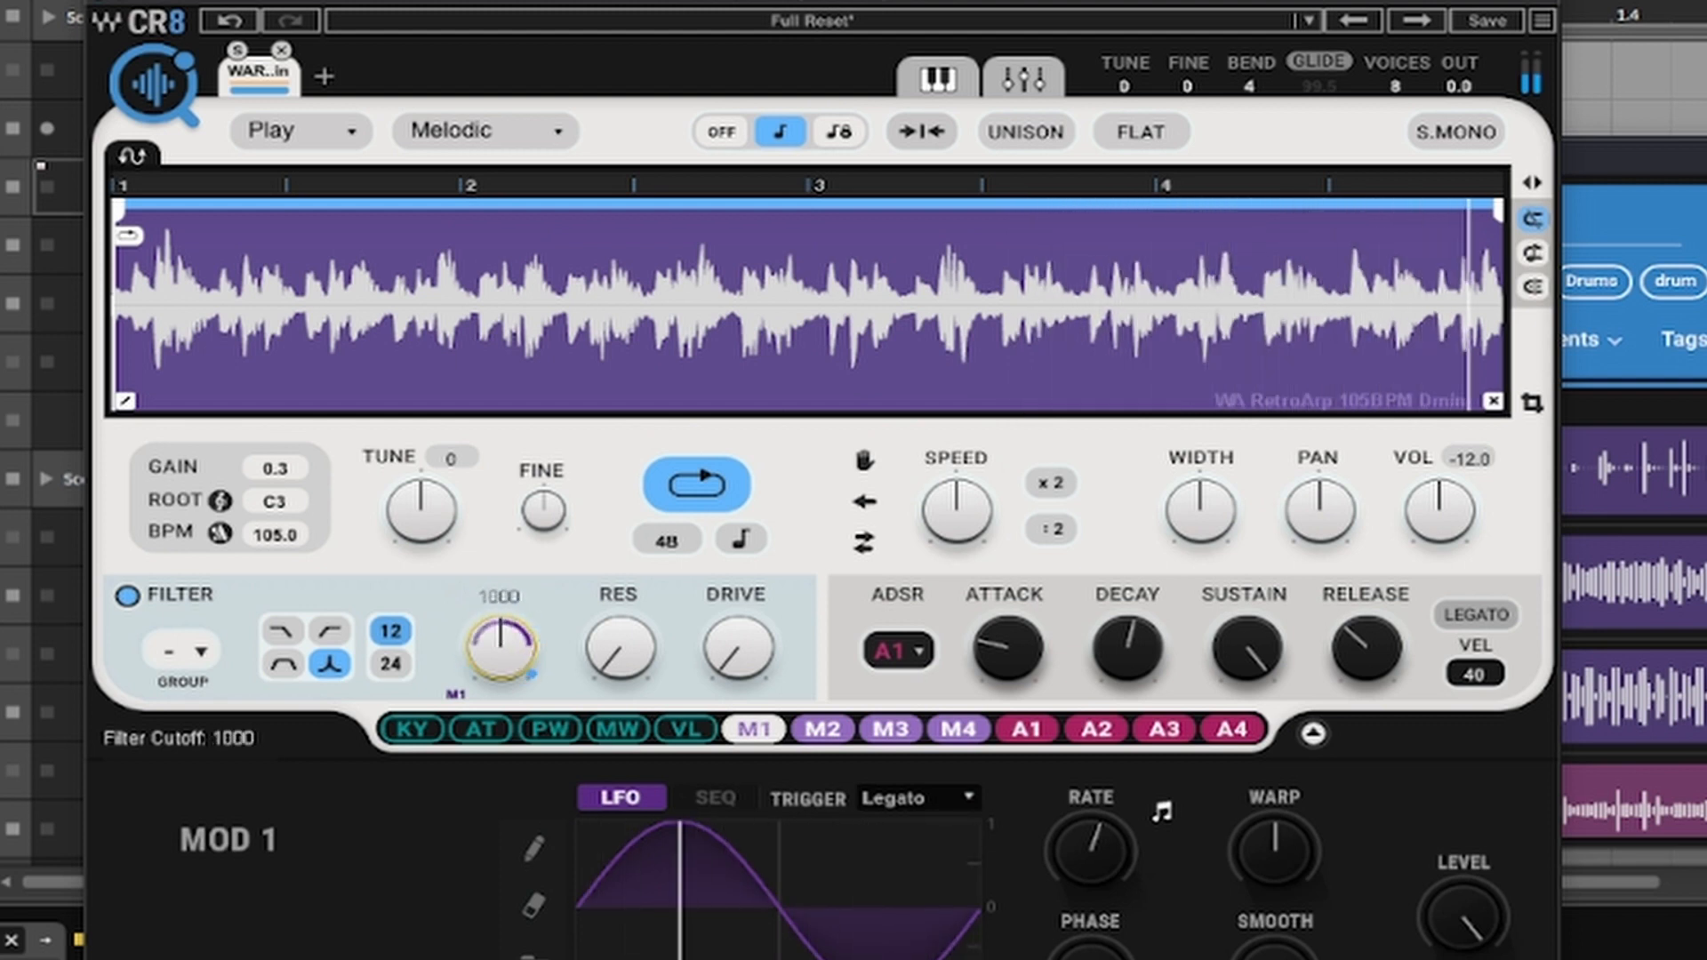
pyautogui.click(325, 630)
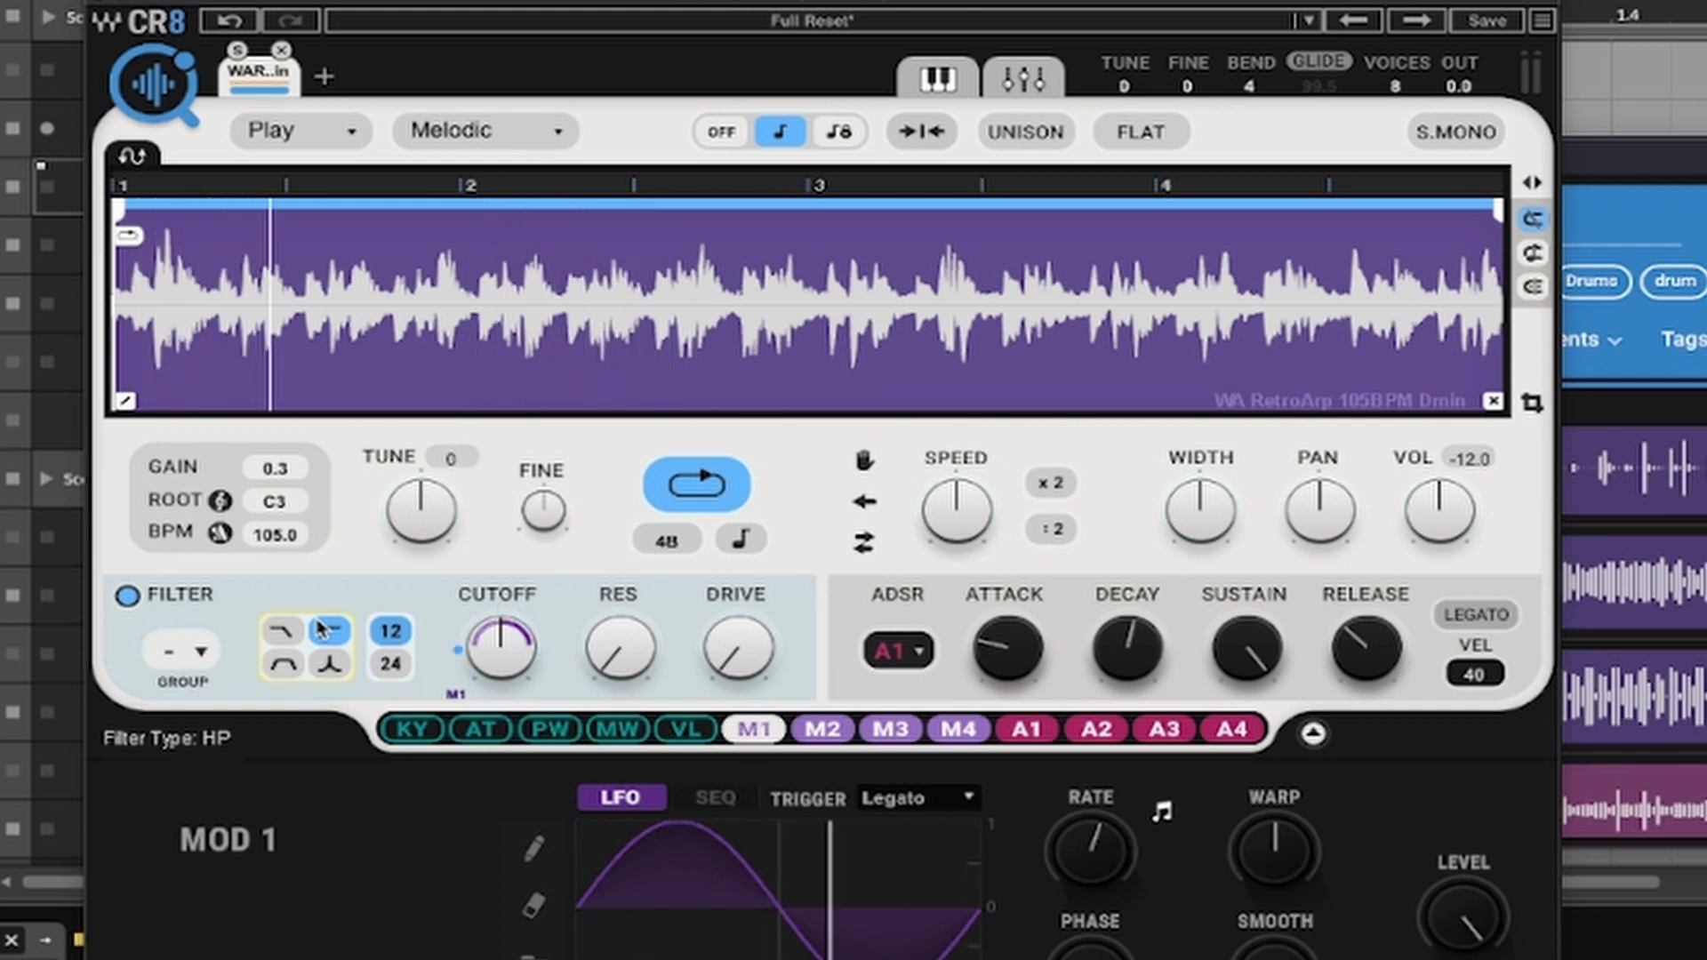
pyautogui.click(282, 632)
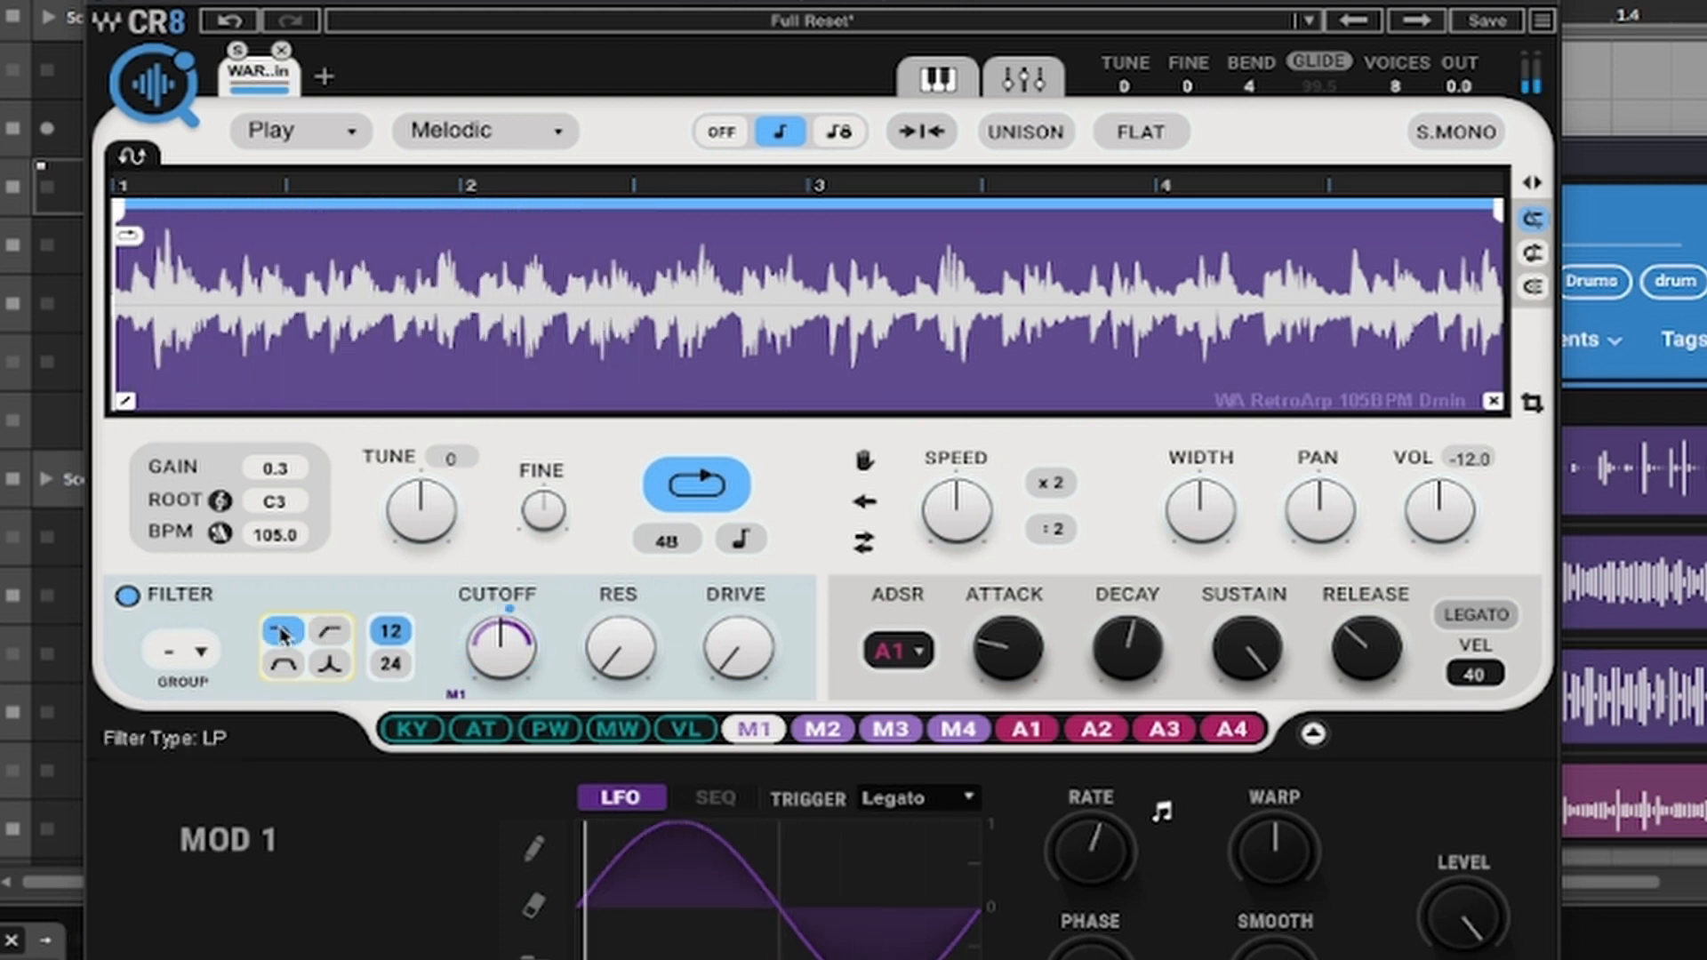
pyautogui.click(390, 663)
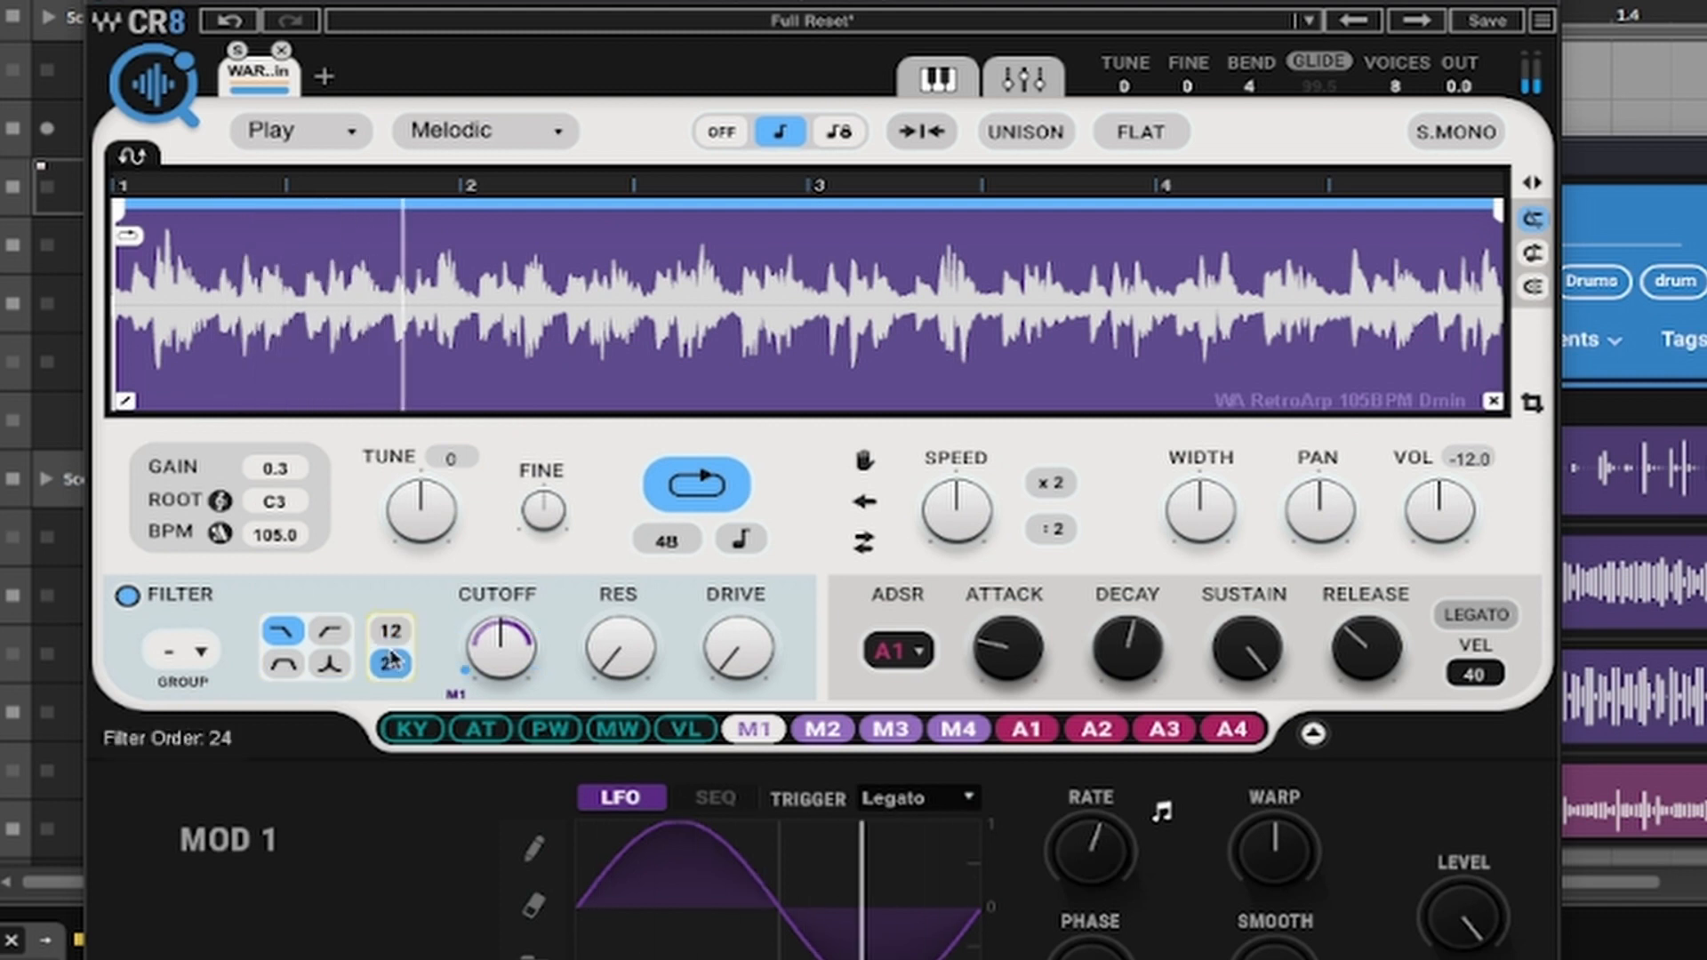
pyautogui.click(334, 634)
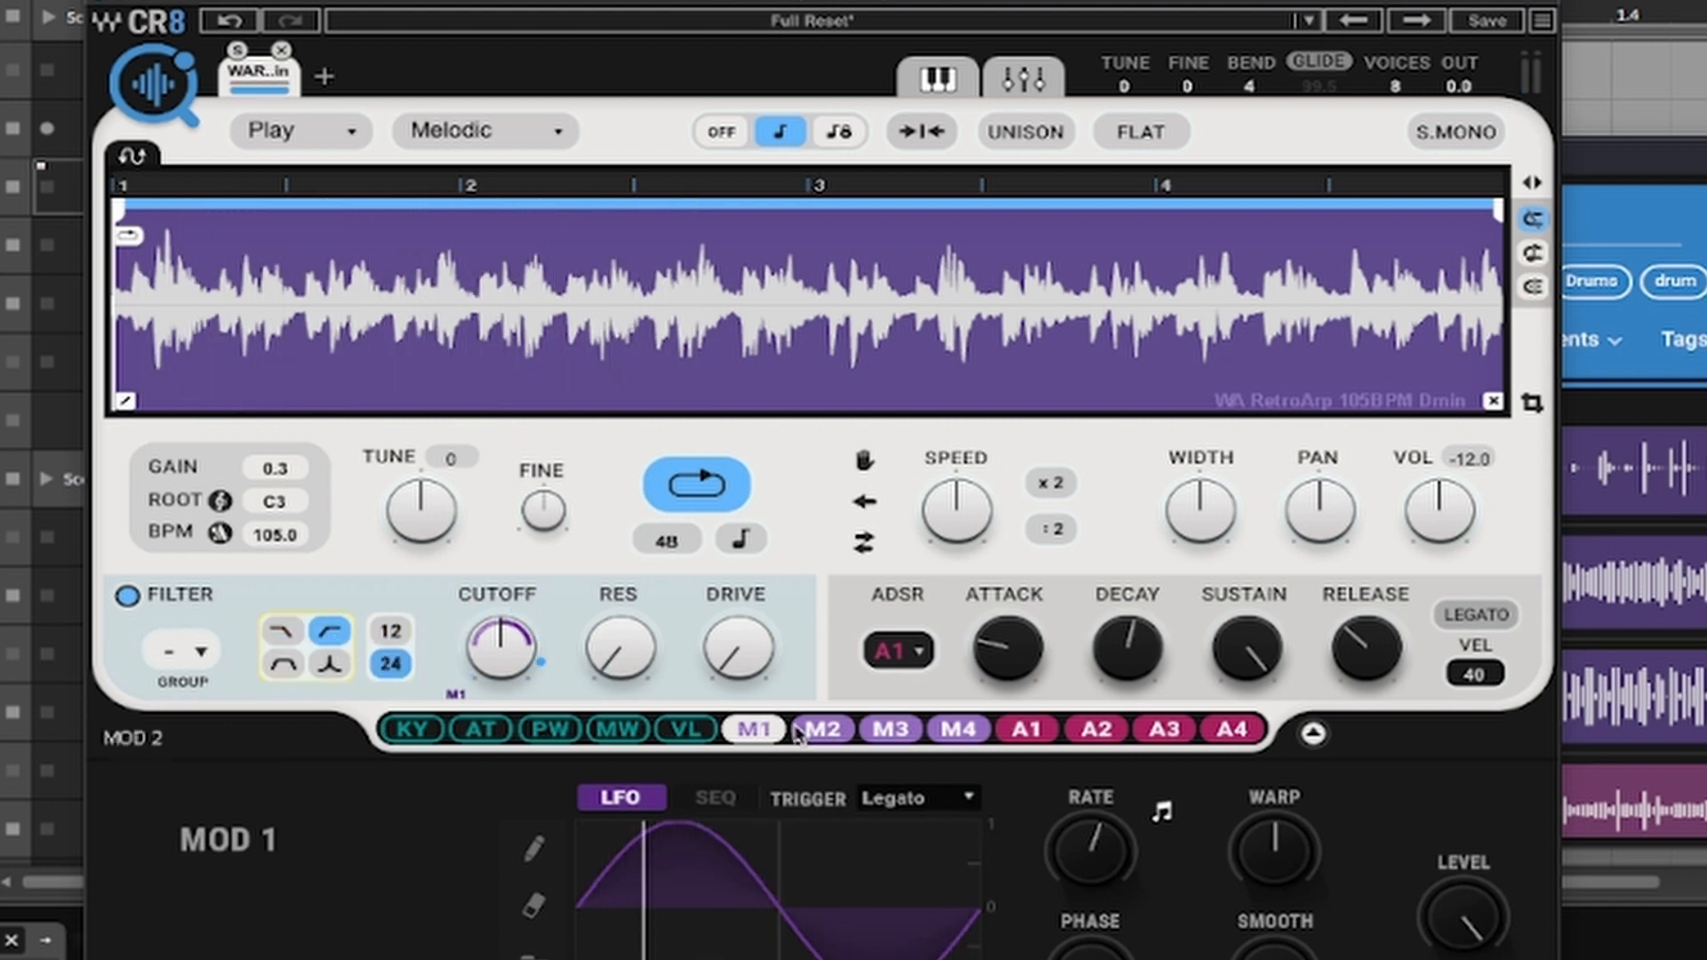
# Step: Move the MOD 1 modulation from the filter cutoff to Drive and raise the Drive level
pyautogui.moveTo(754, 729); pyautogui.dragTo(694, 618)
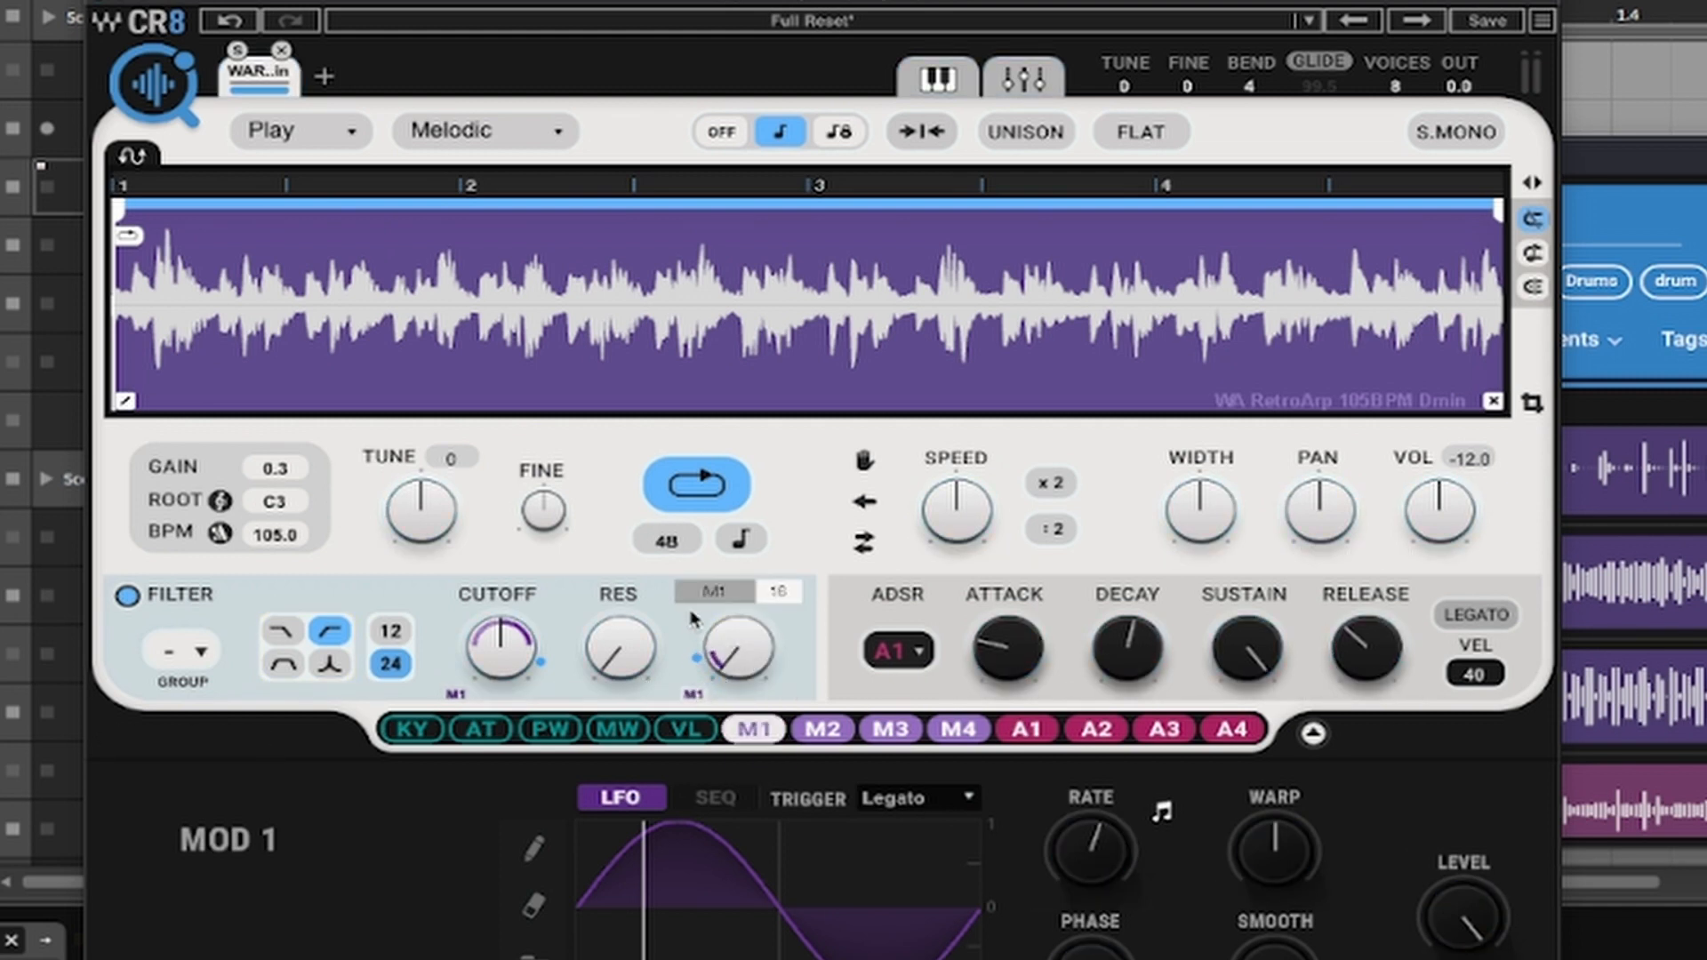
pyautogui.click(456, 702)
pyautogui.click(494, 724)
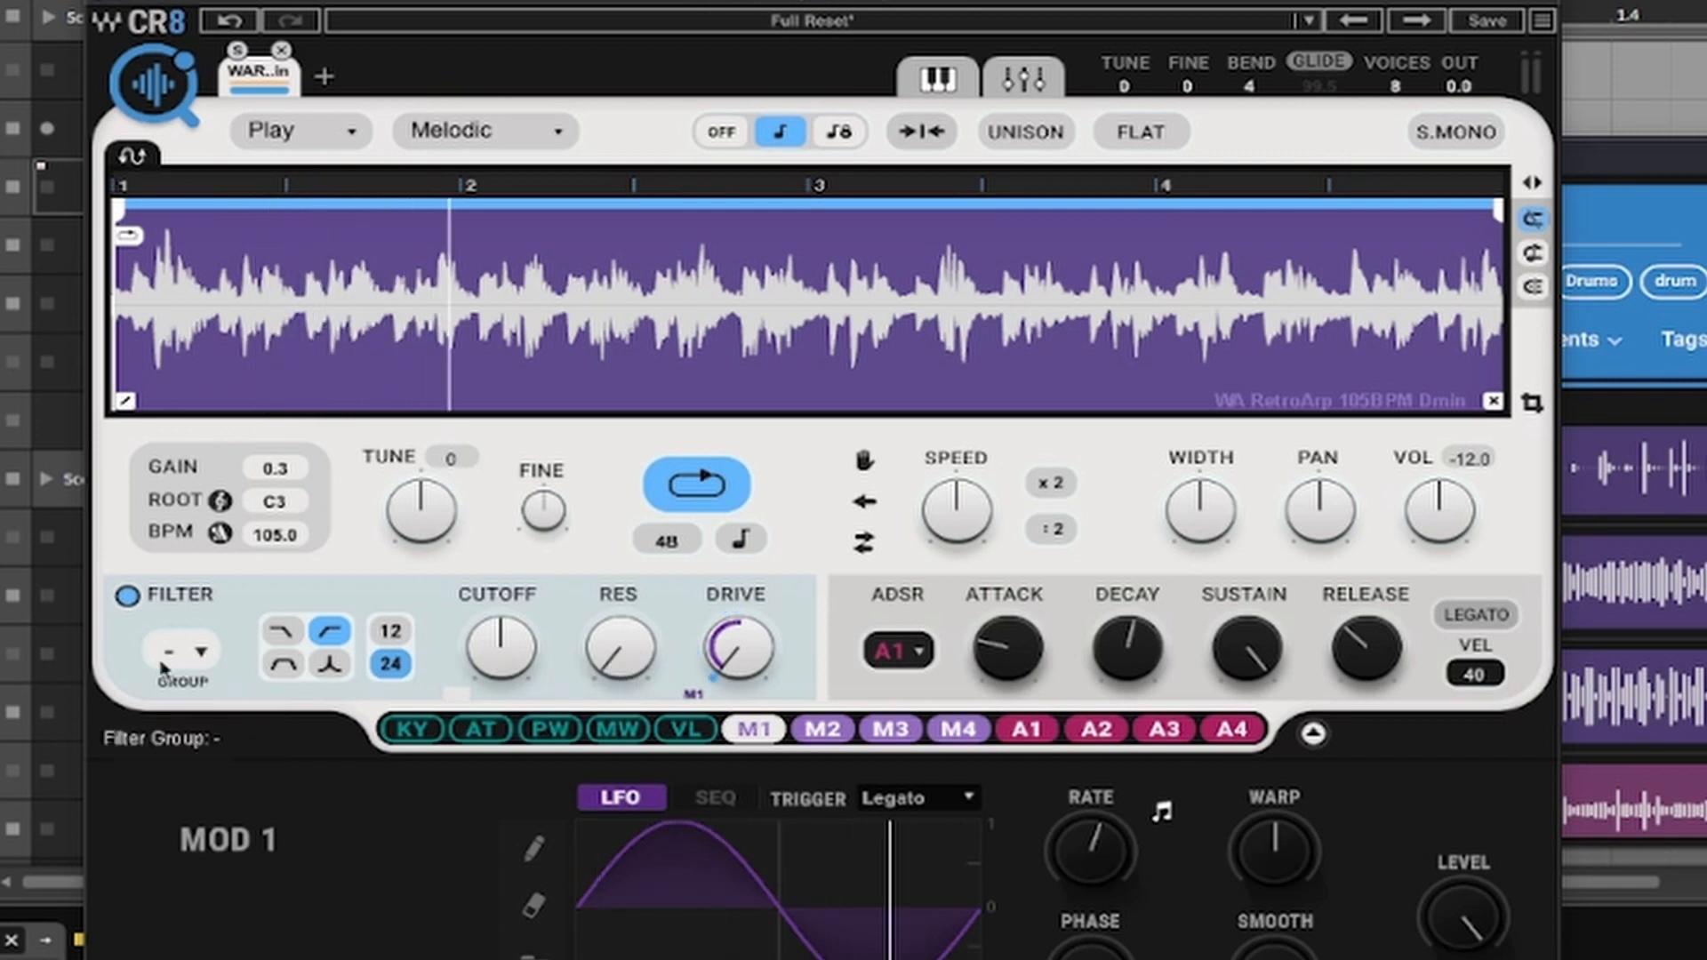
pyautogui.moveTo(738, 649); pyautogui.dragTo(738, 617)
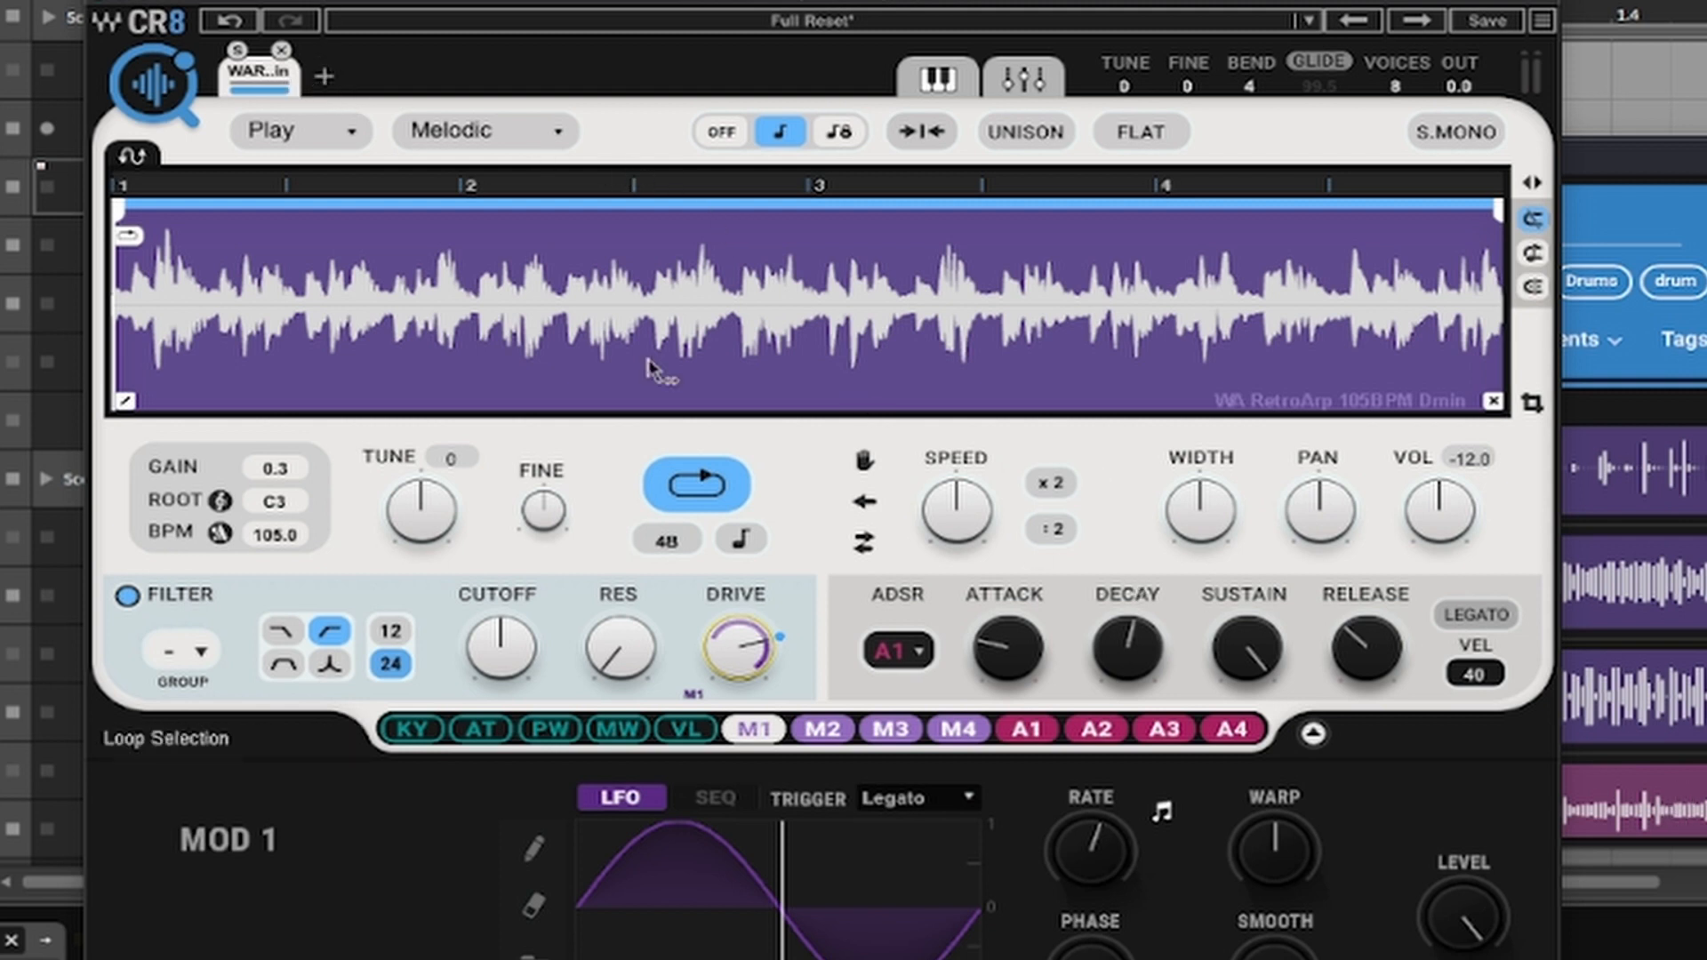
# Step: Clear the RetroArp loop from the sampler and load the WA LD BAMF C4 sample from COSMOS instead
pyautogui.click(281, 50)
pyautogui.press('super+Tab')
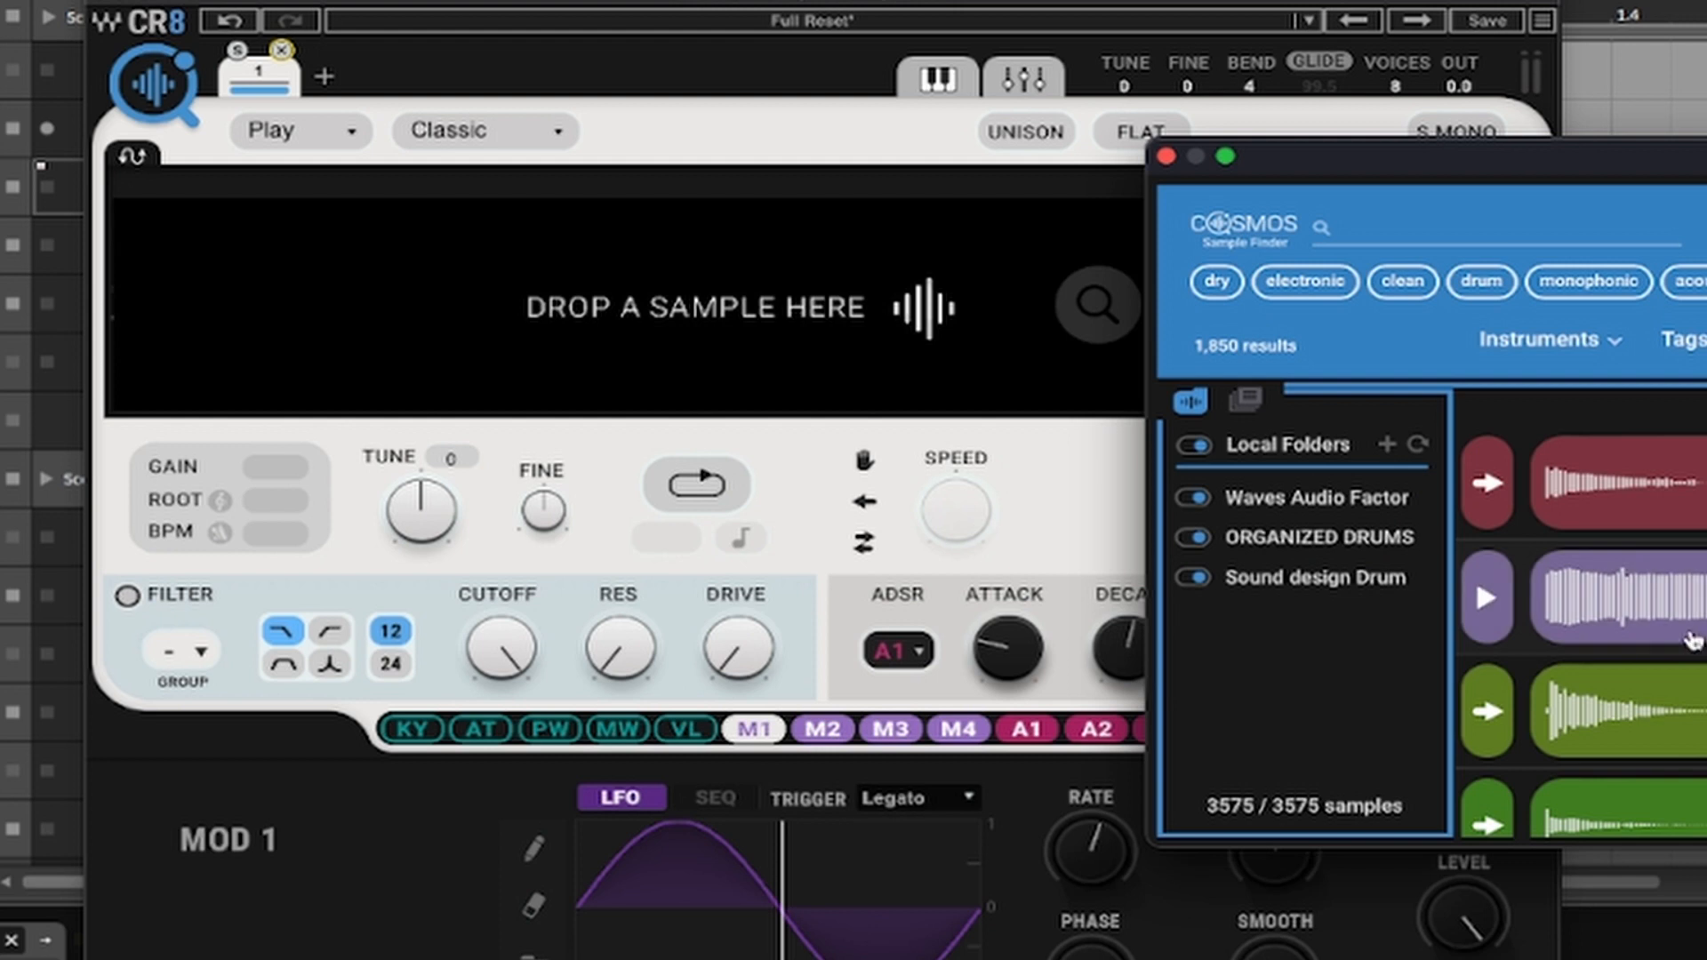
pyautogui.click(1650, 616)
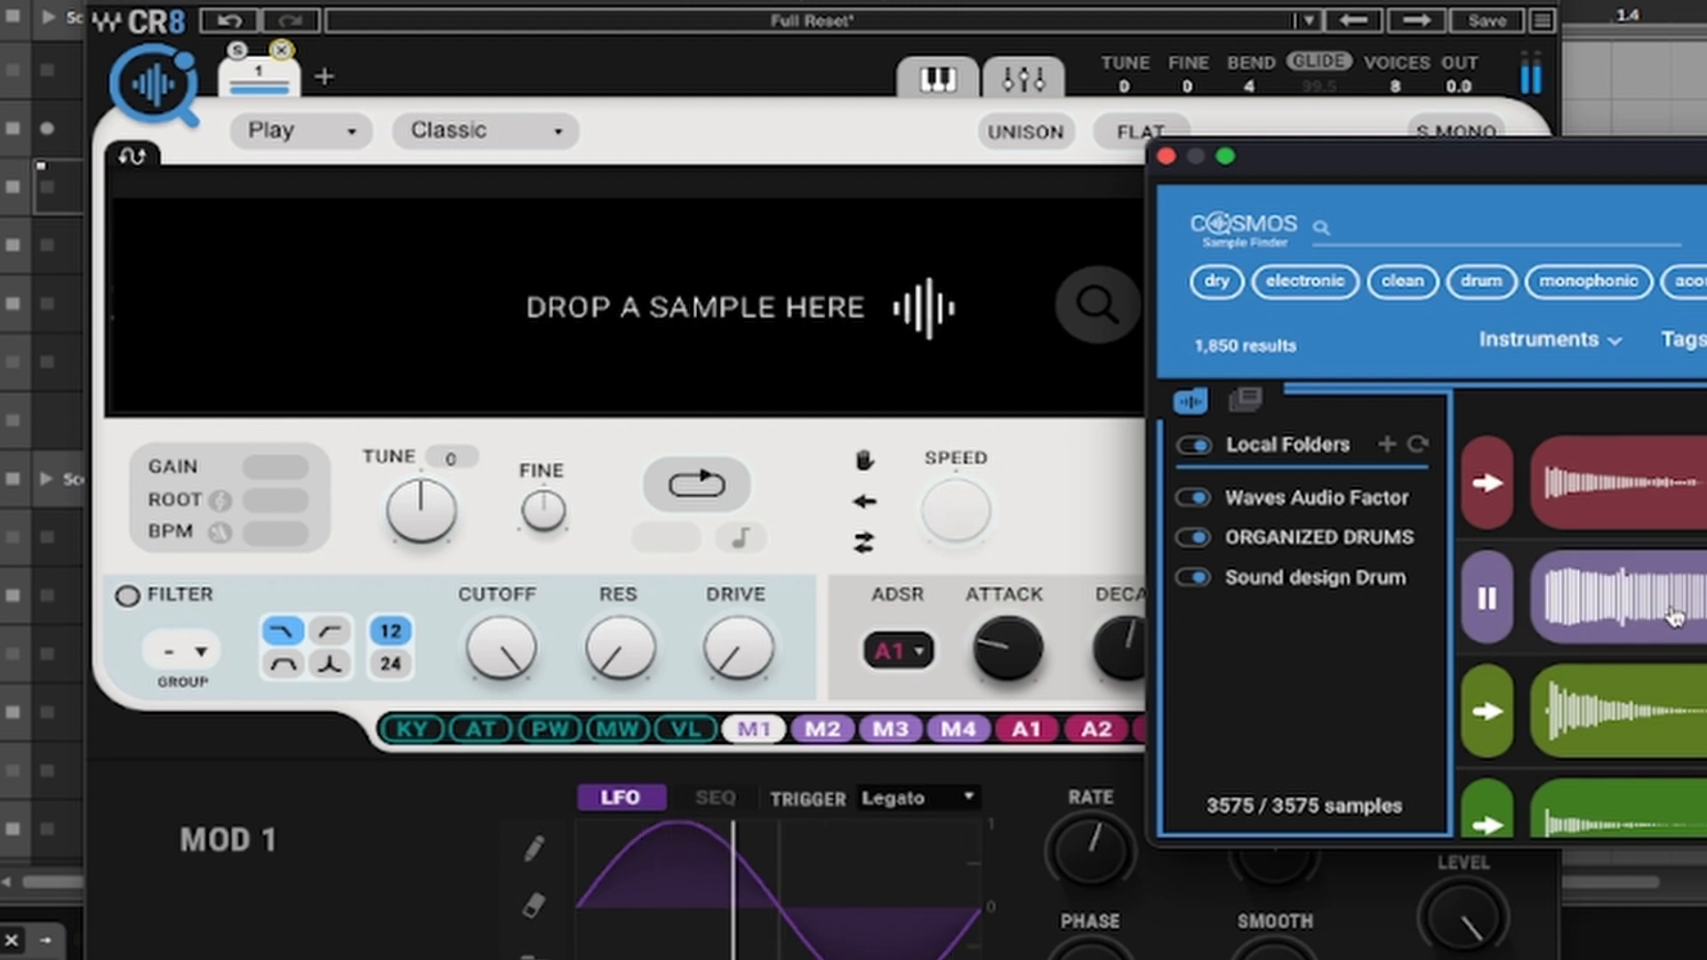
pyautogui.moveTo(1649, 616); pyautogui.dragTo(622, 296)
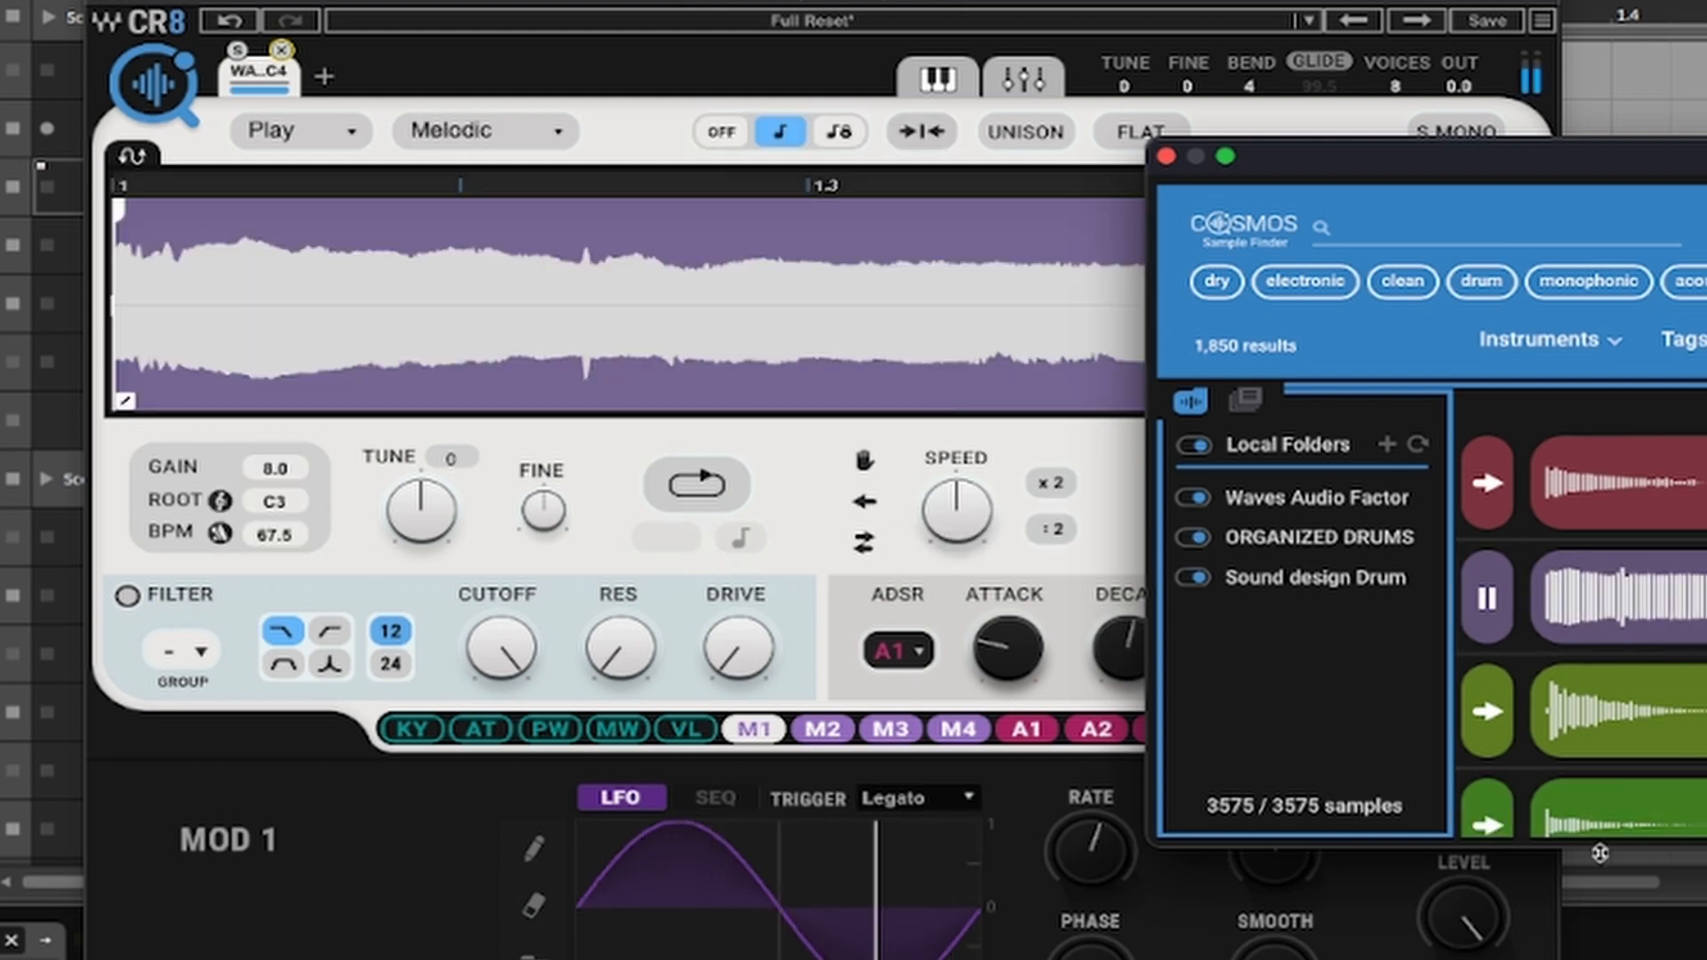
# Step: Add a second sampler slot and load the WAKSF..Cmaj sample from COSMOS into it
pyautogui.scroll(-5, 1671, 693)
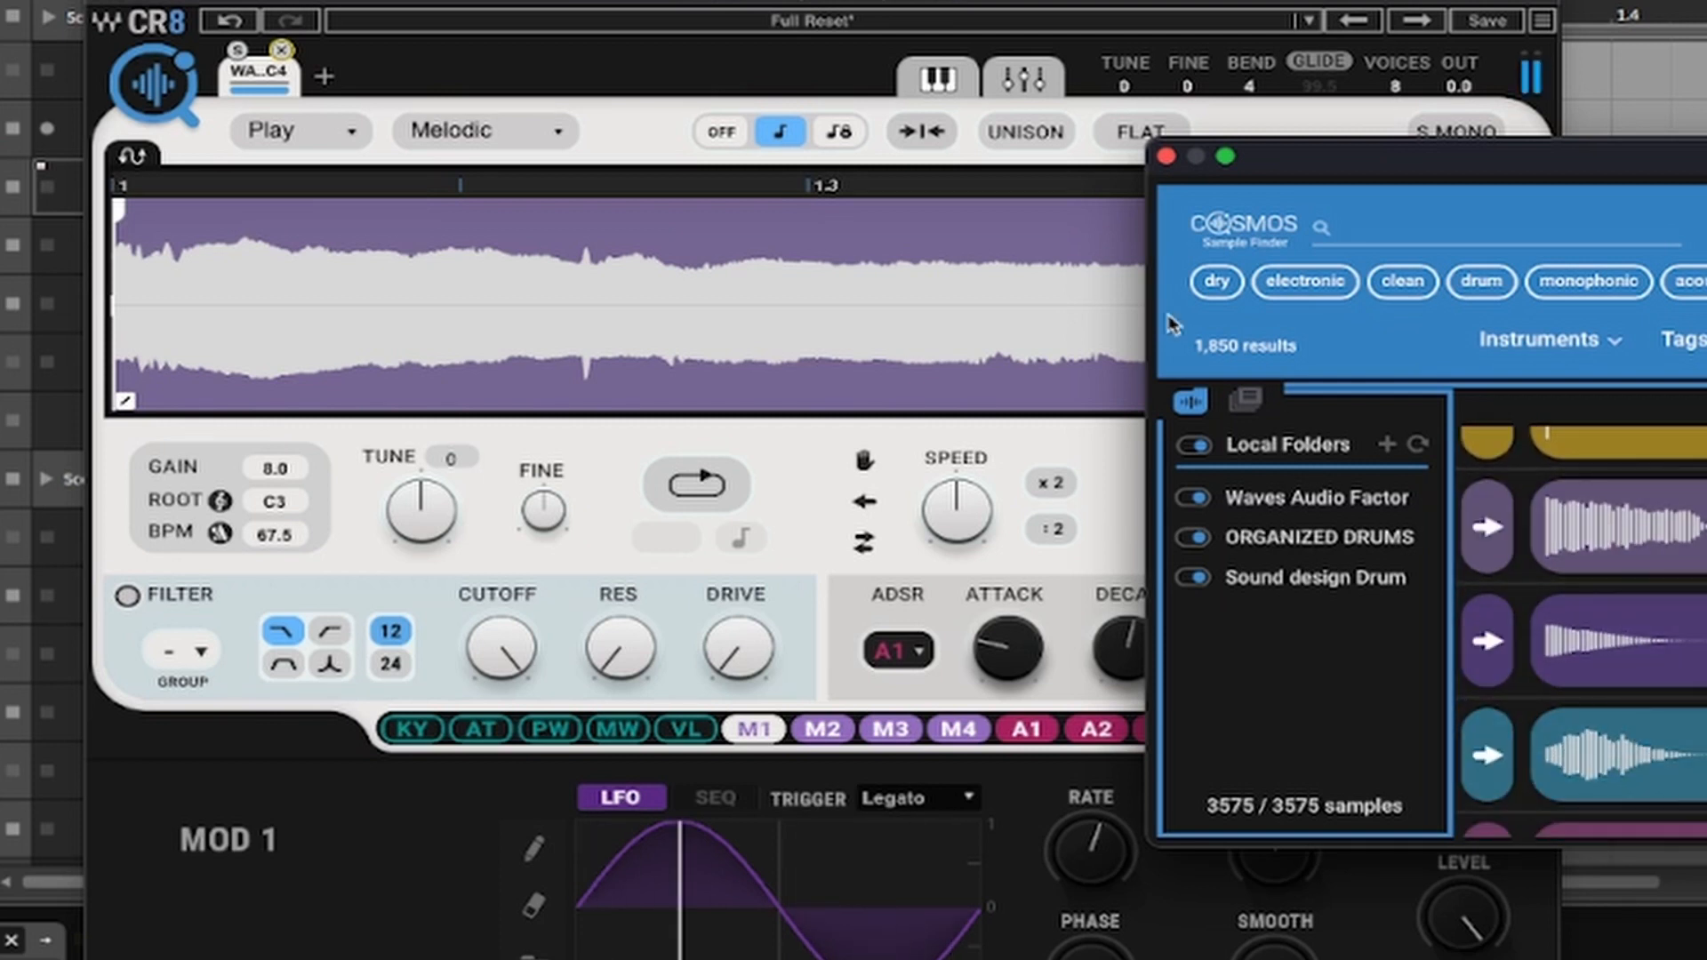
pyautogui.click(324, 76)
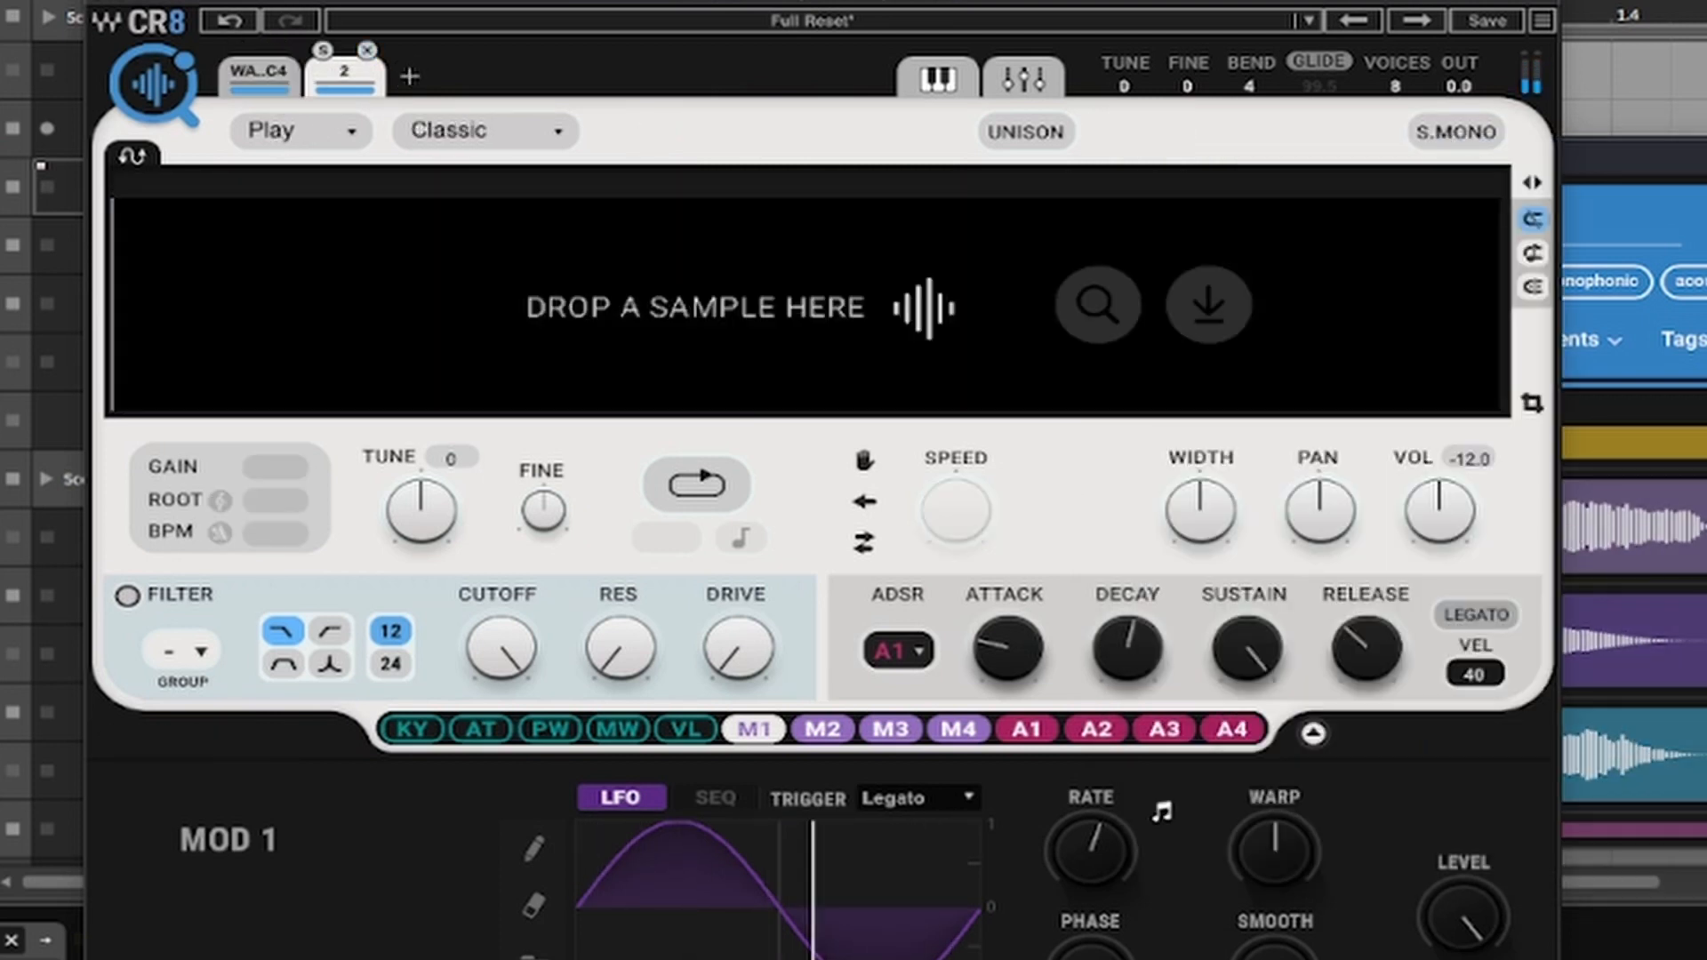
pyautogui.click(1640, 544)
pyautogui.moveTo(1640, 544); pyautogui.dragTo(782, 324)
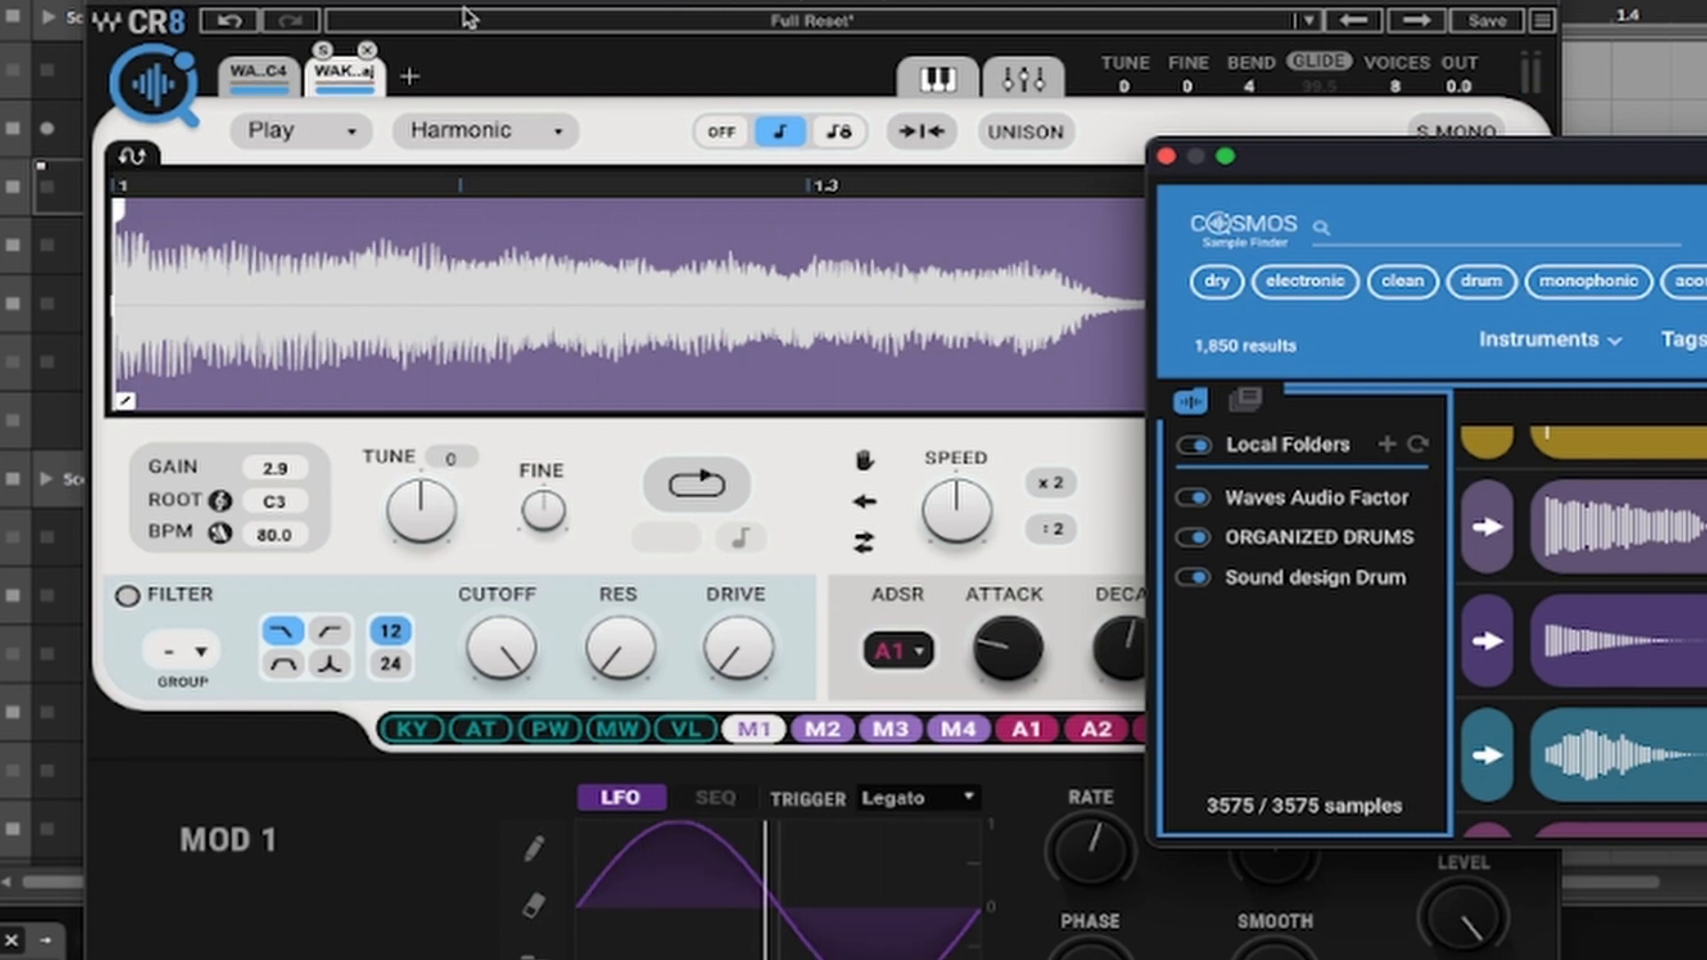
# Step: In the mixer view, slightly lower the WAKSF..Cmaj slot's volume and set its scheme to Beats
pyautogui.click(1020, 82)
pyautogui.click(1020, 82)
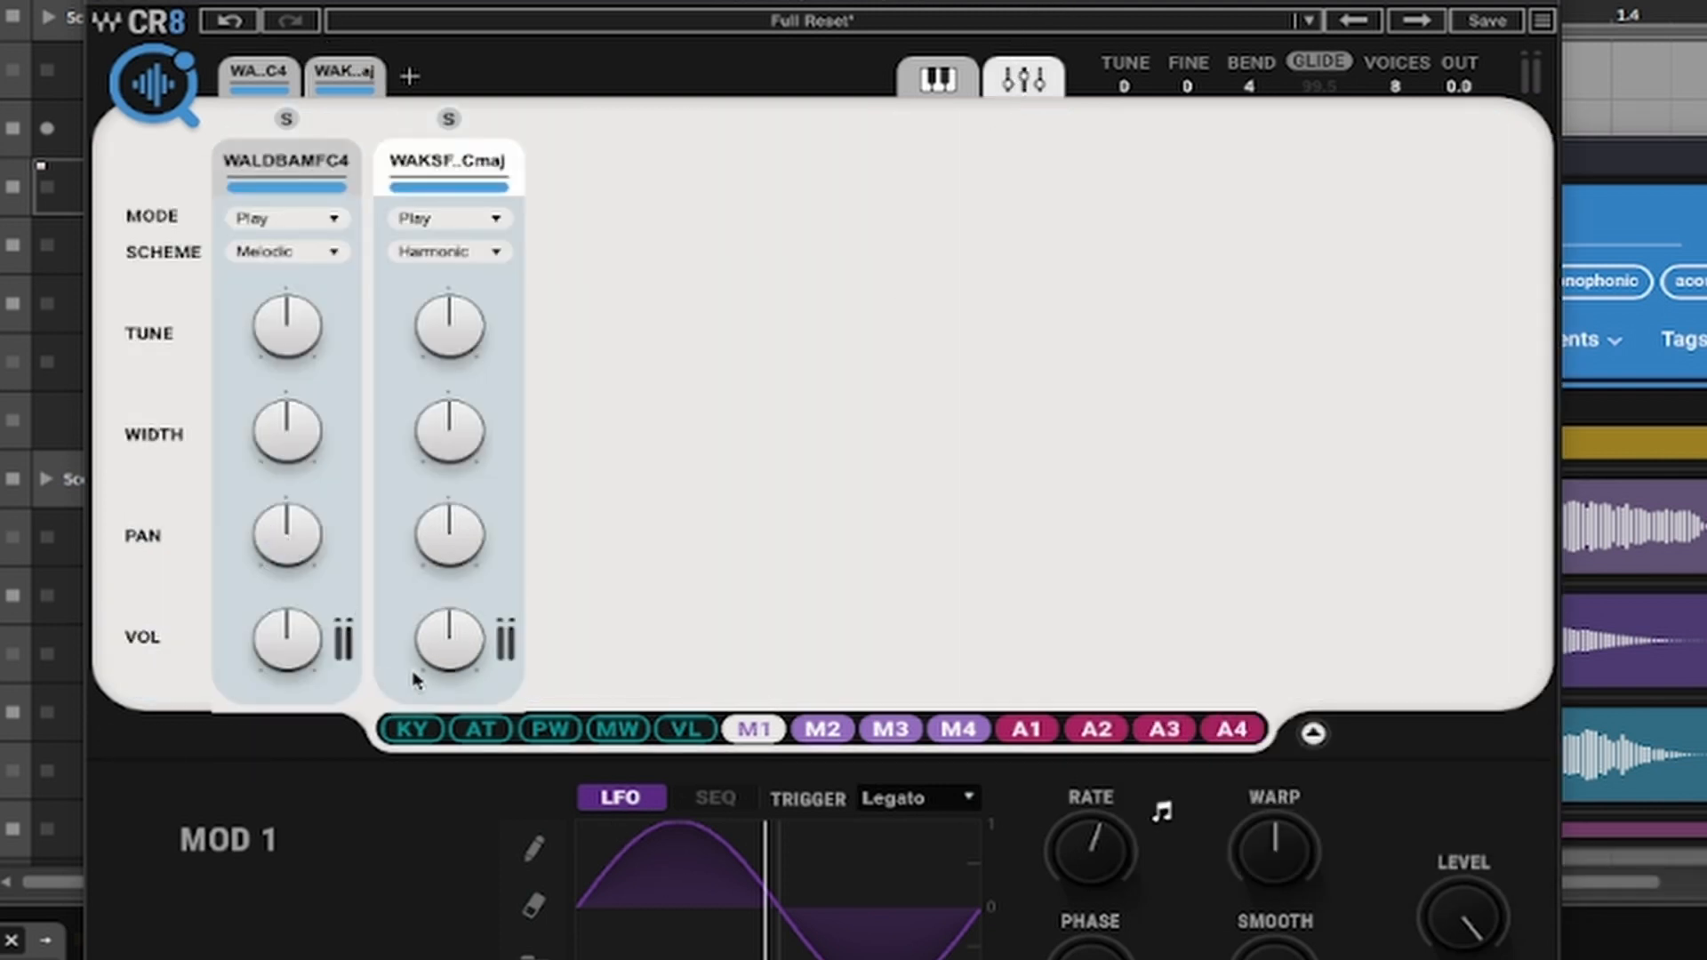
pyautogui.moveTo(414, 681); pyautogui.dragTo(413, 702)
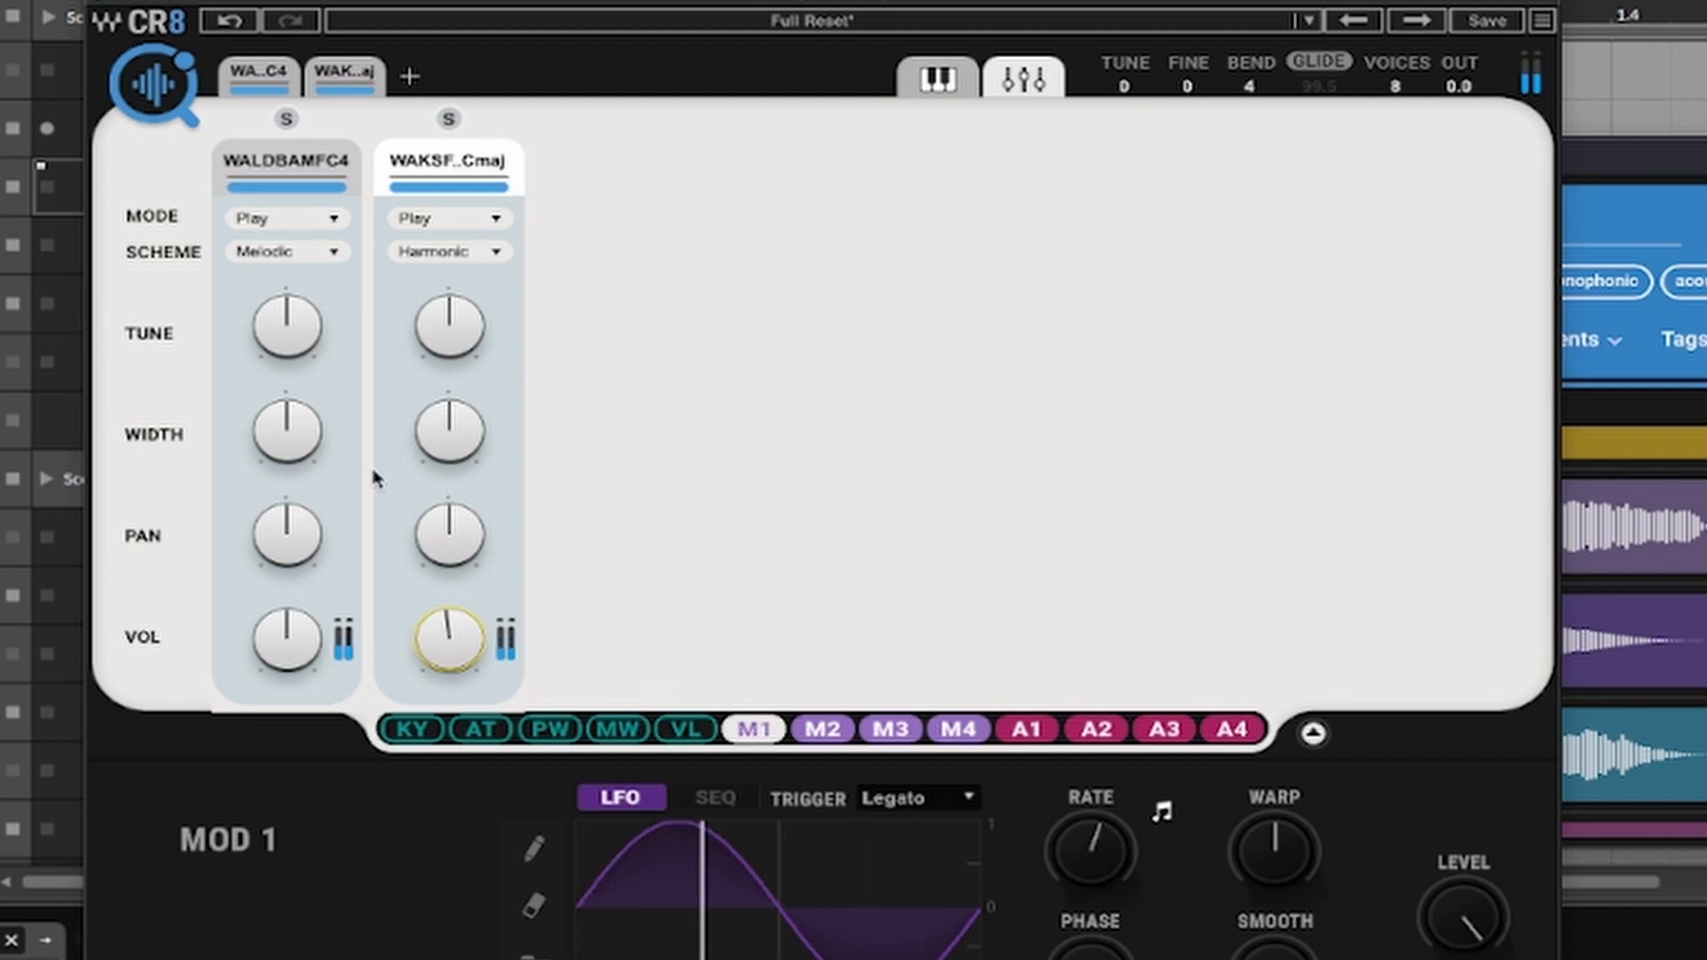
pyautogui.click(473, 251)
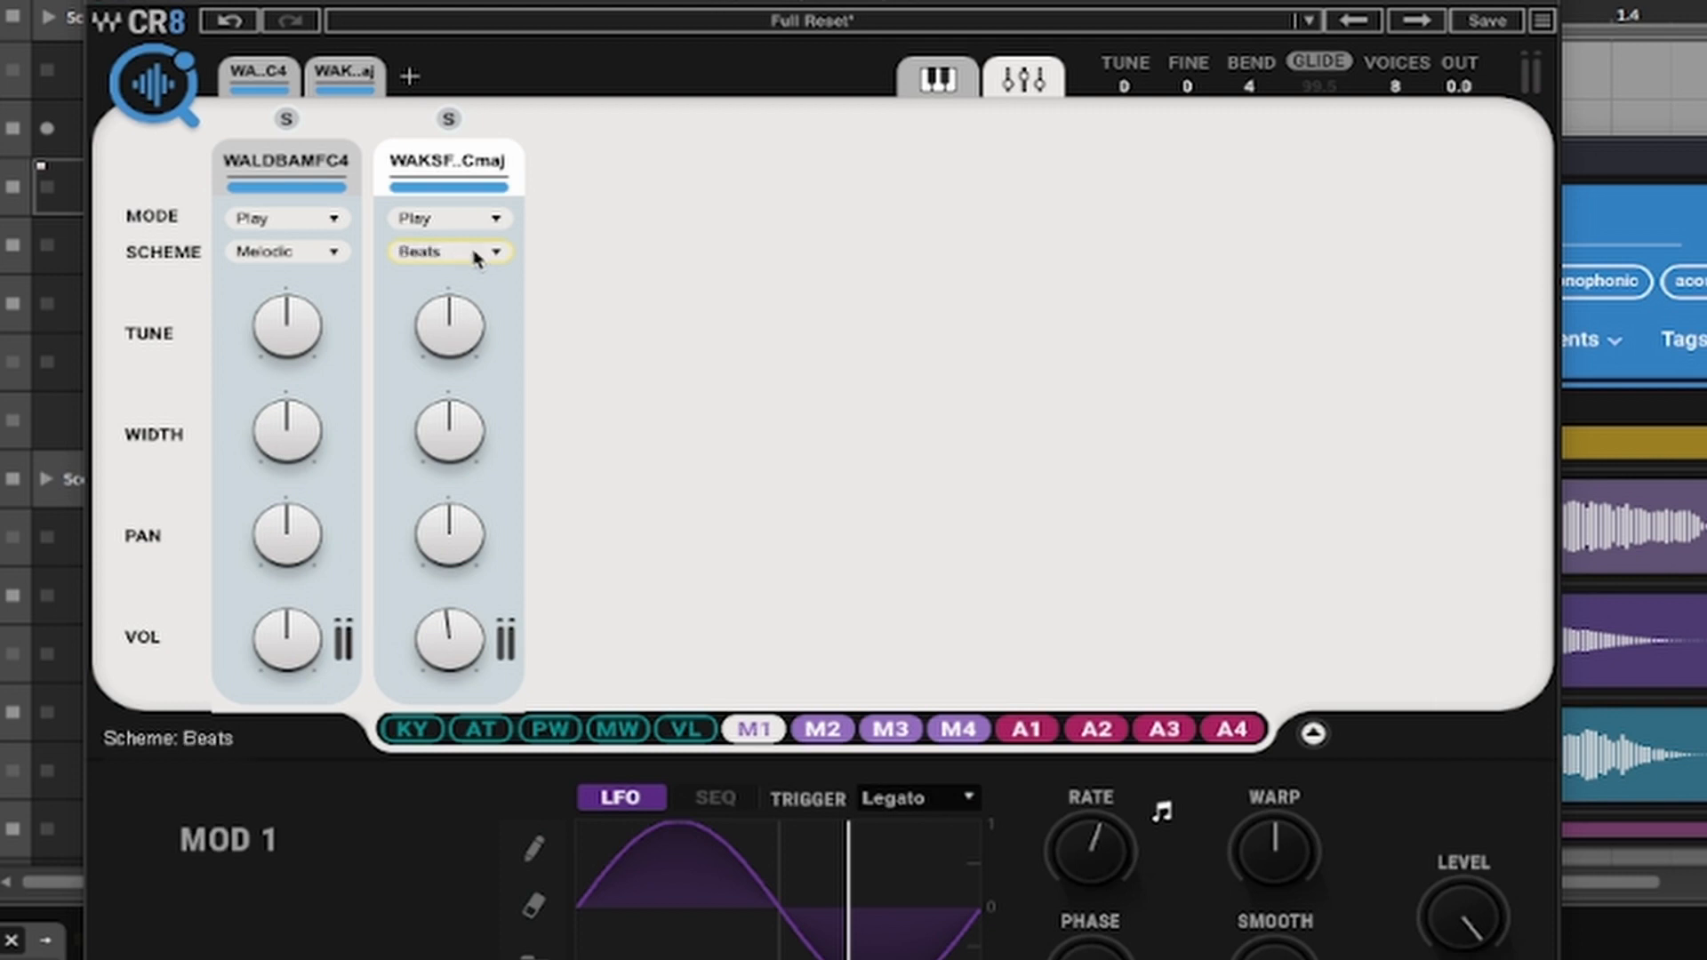
# Step: Solo the WA LD BAMF C4 slot and try Flatten on it, switching Flatten off again
pyautogui.click(259, 73)
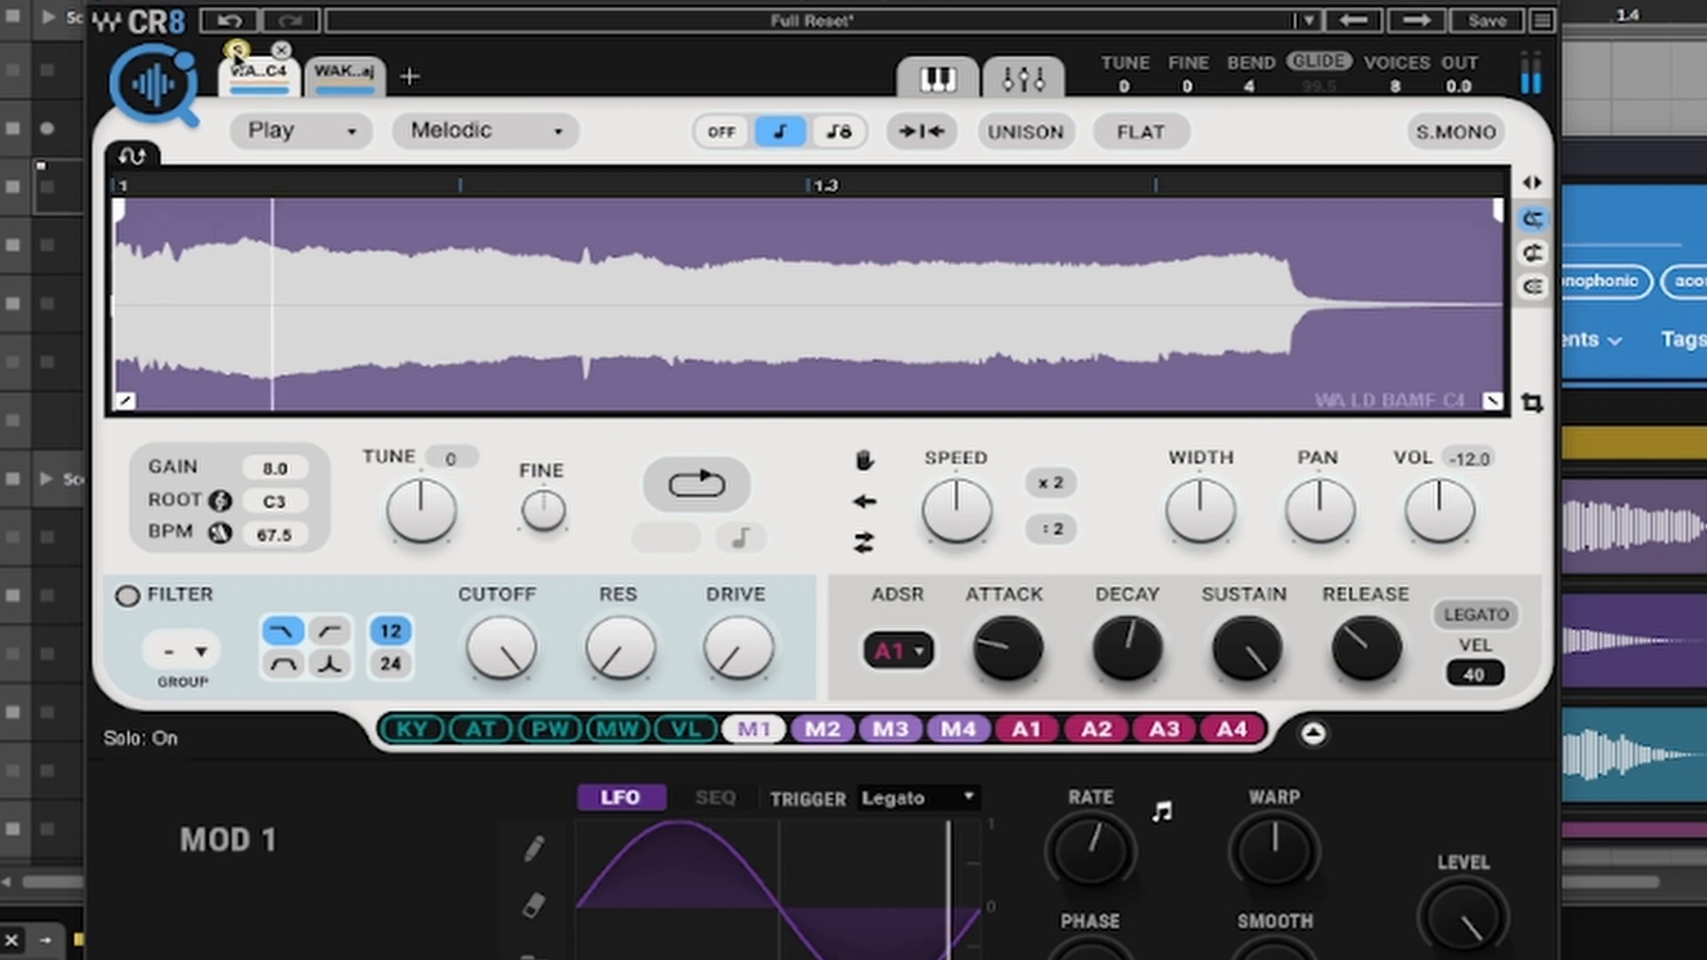
pyautogui.click(1142, 132)
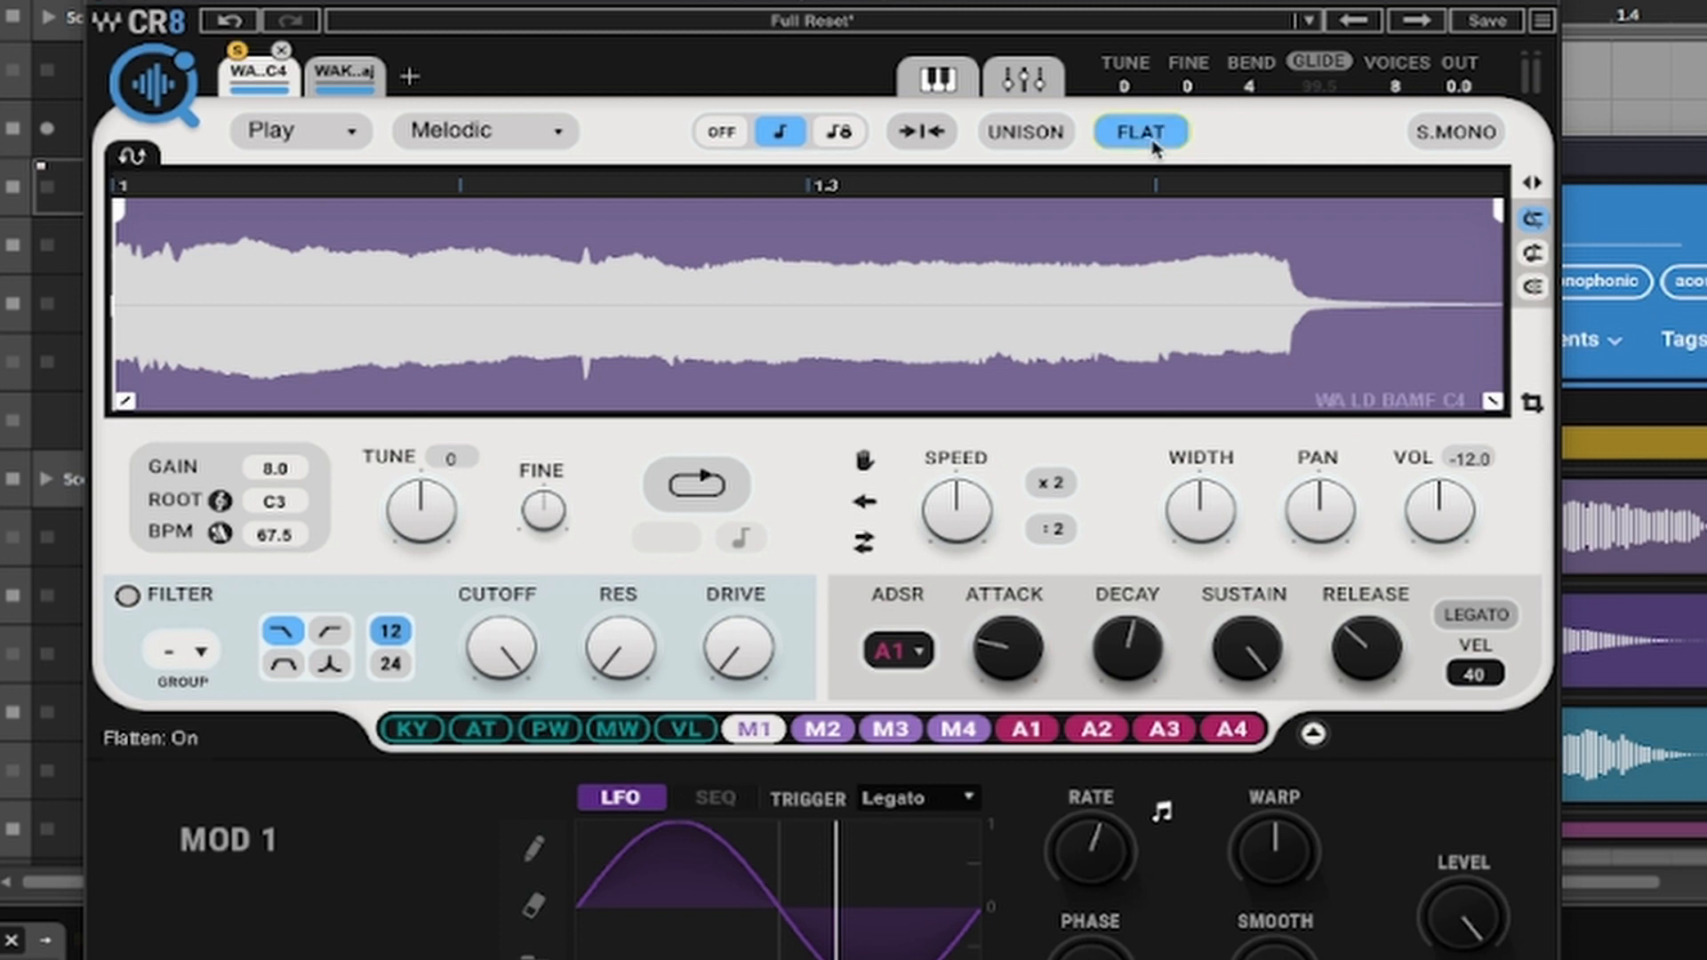
pyautogui.click(1142, 132)
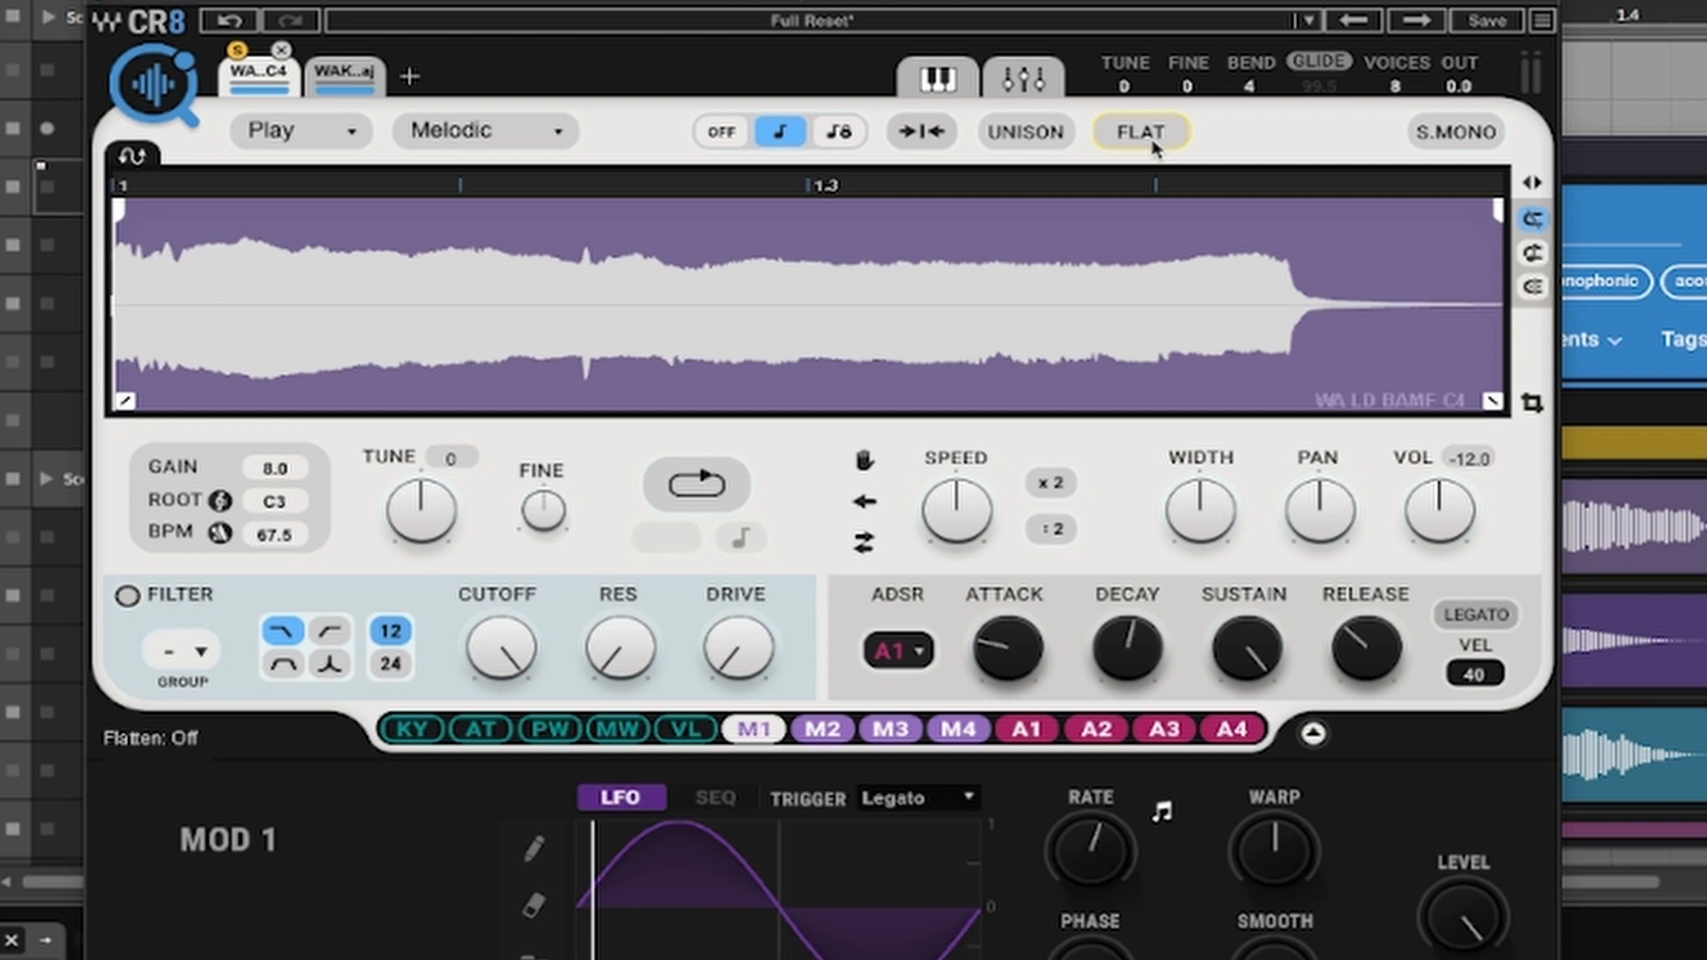
# Step: Limit the COSMOS sample list to the Sound design Drum folder by disabling Waves Audio Factor and ORGANIZED DRUMS
pyautogui.click(1684, 213)
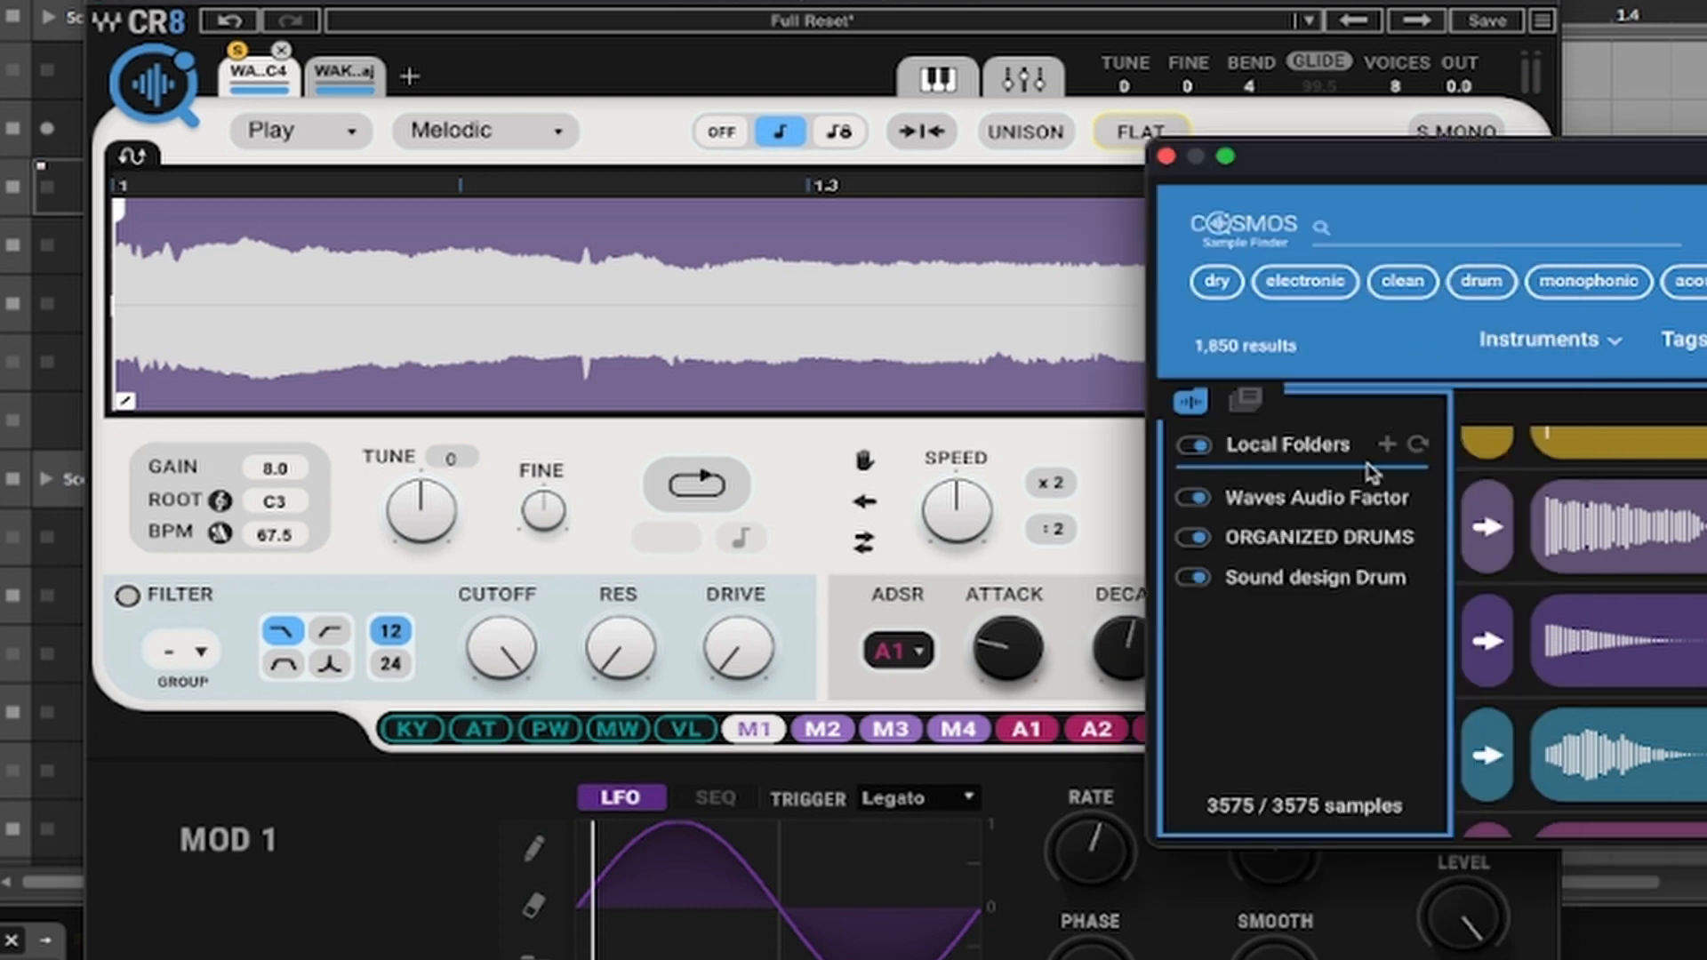
pyautogui.click(1307, 579)
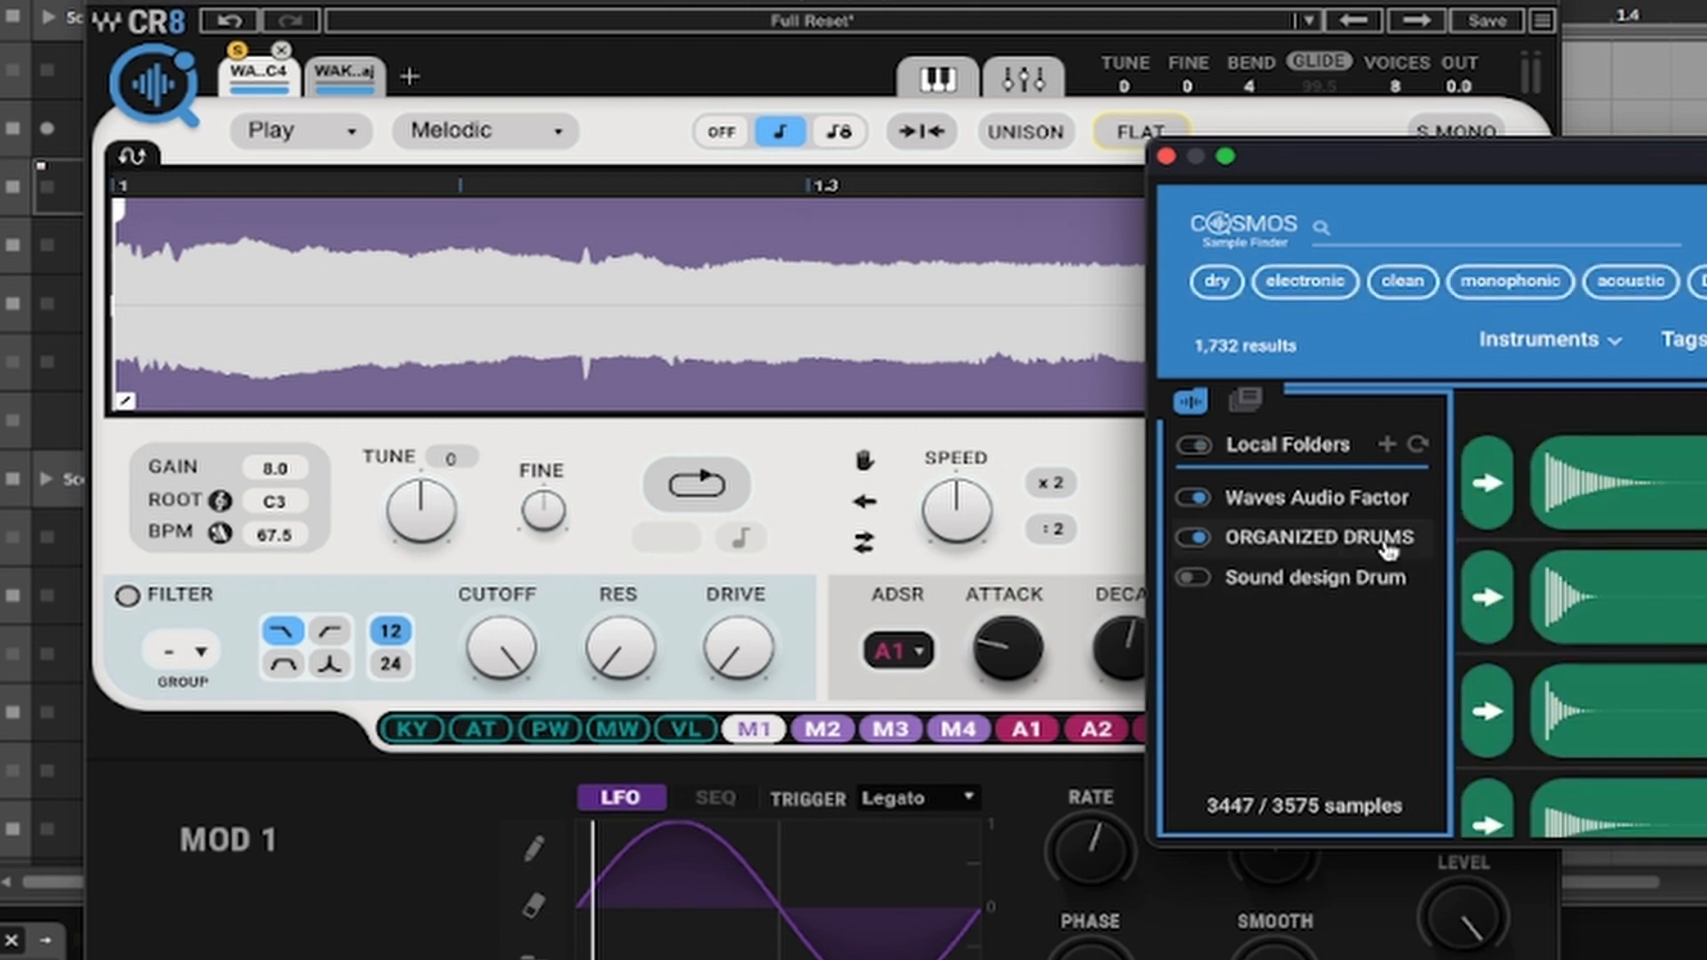
pyautogui.click(1288, 579)
pyautogui.click(1196, 497)
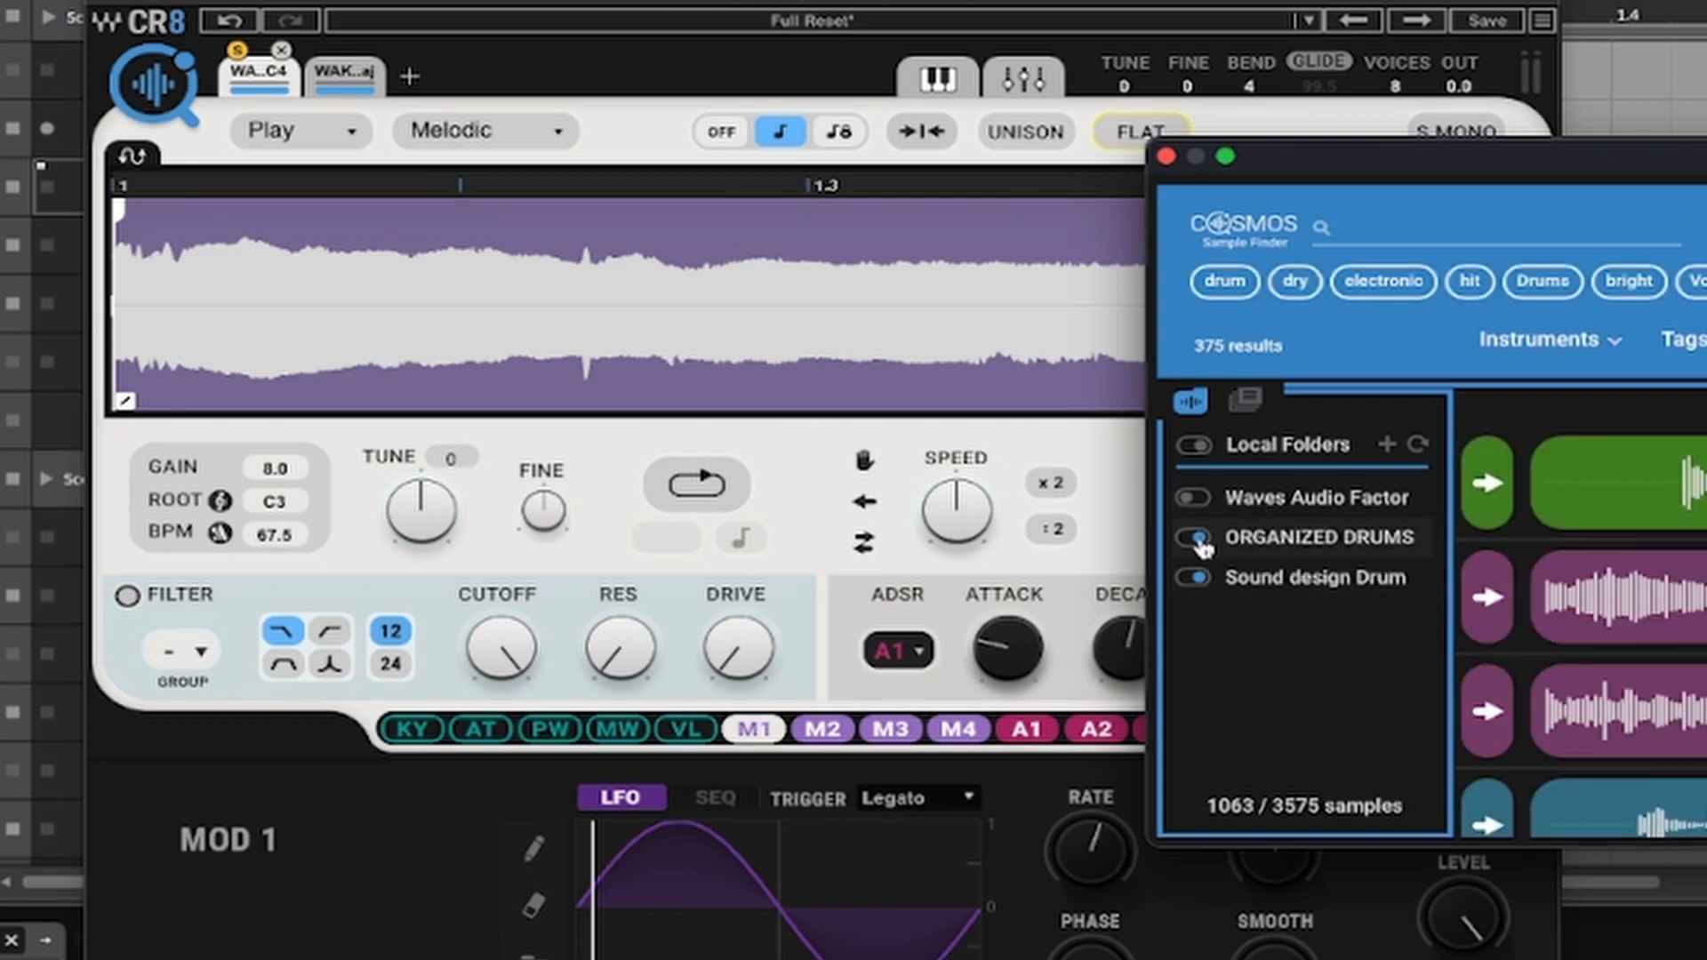
pyautogui.click(1196, 536)
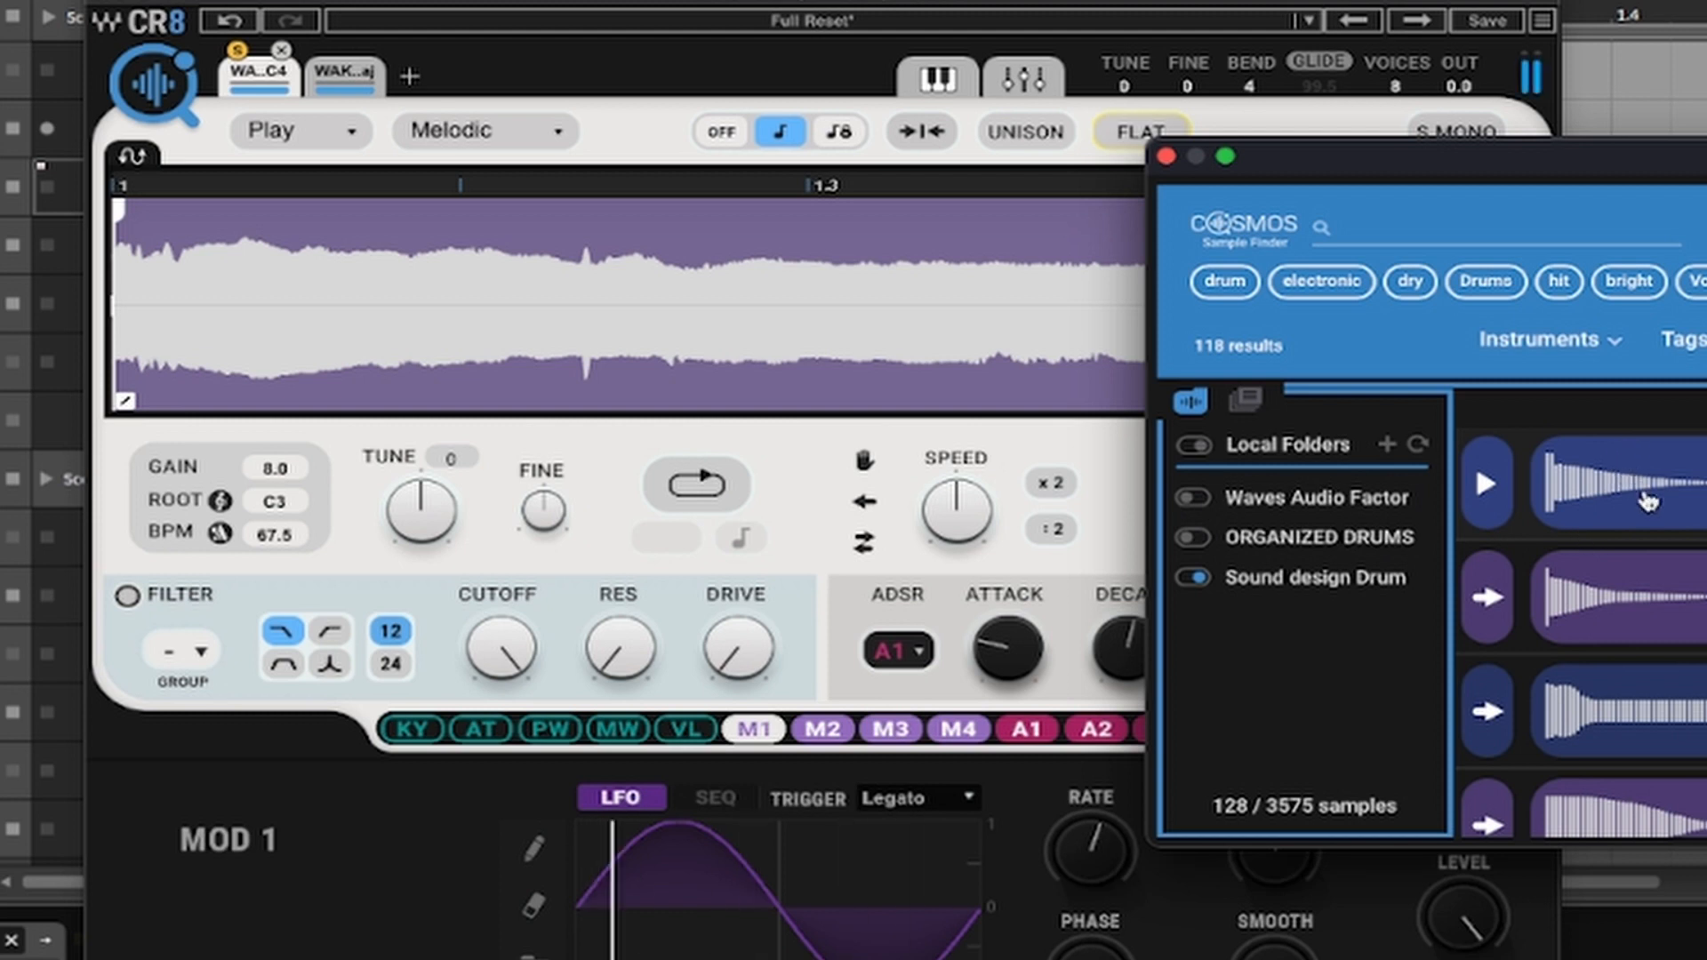
# Step: Replace the first slot's sample with Dofo808_12 from COSMOS and enable Flat with a bend range of 48
pyautogui.click(1631, 596)
pyautogui.click(1648, 711)
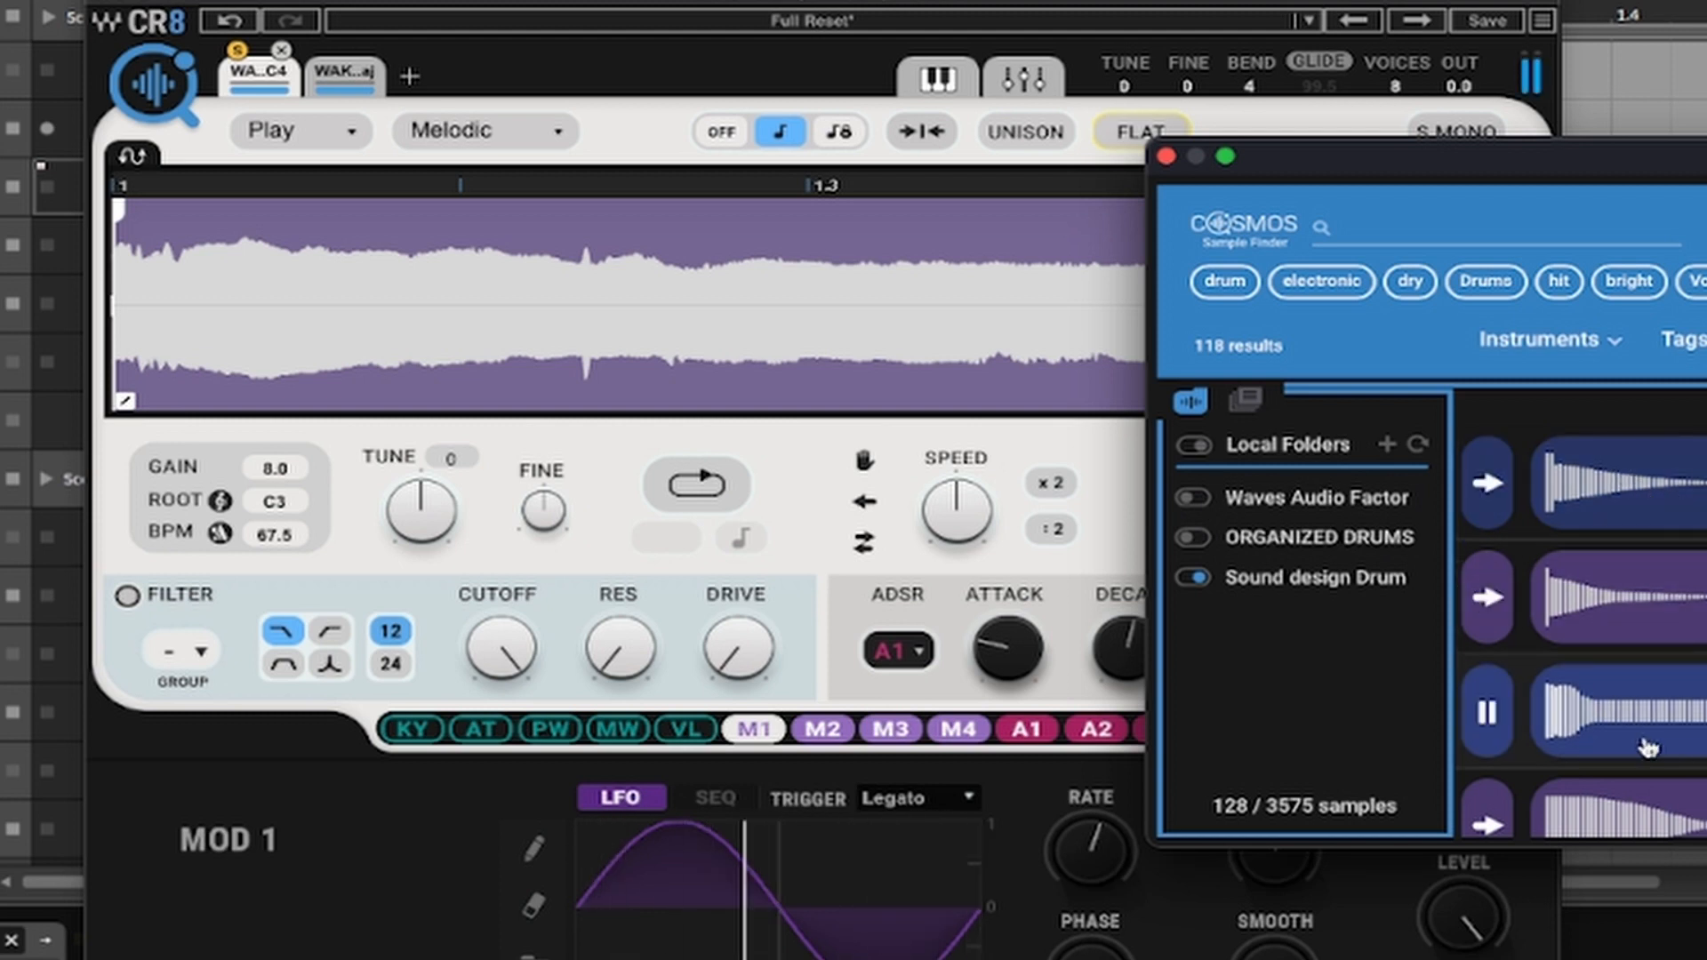
pyautogui.moveTo(1648, 723); pyautogui.dragTo(836, 308)
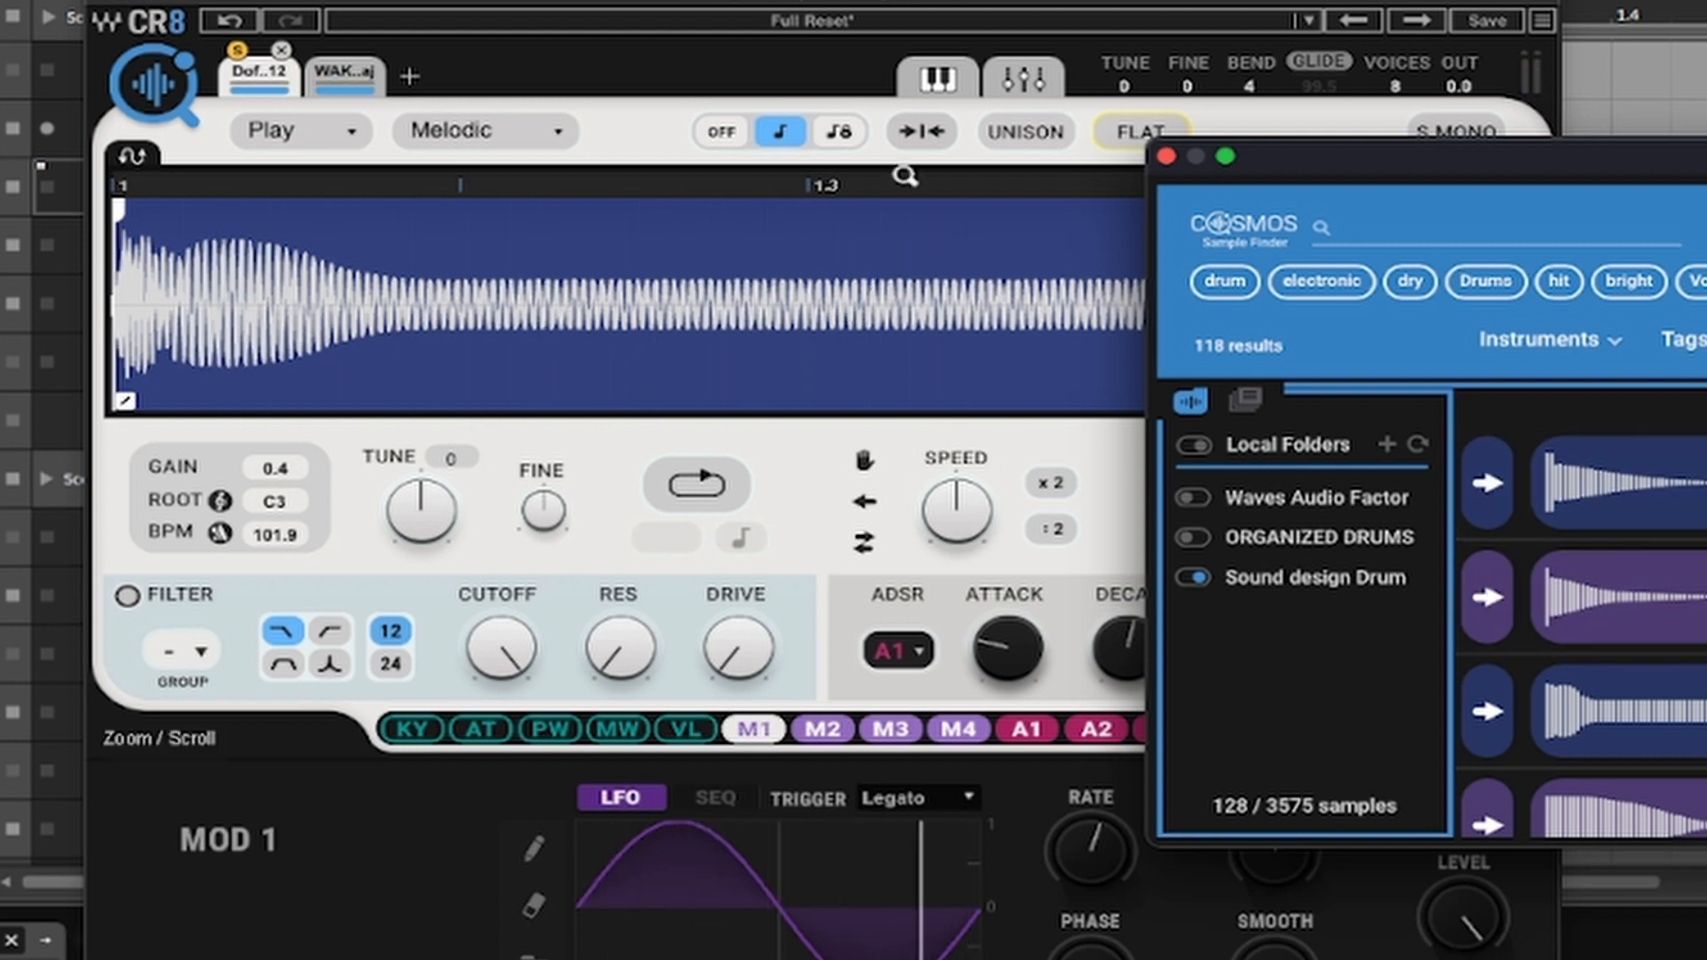
pyautogui.click(1132, 135)
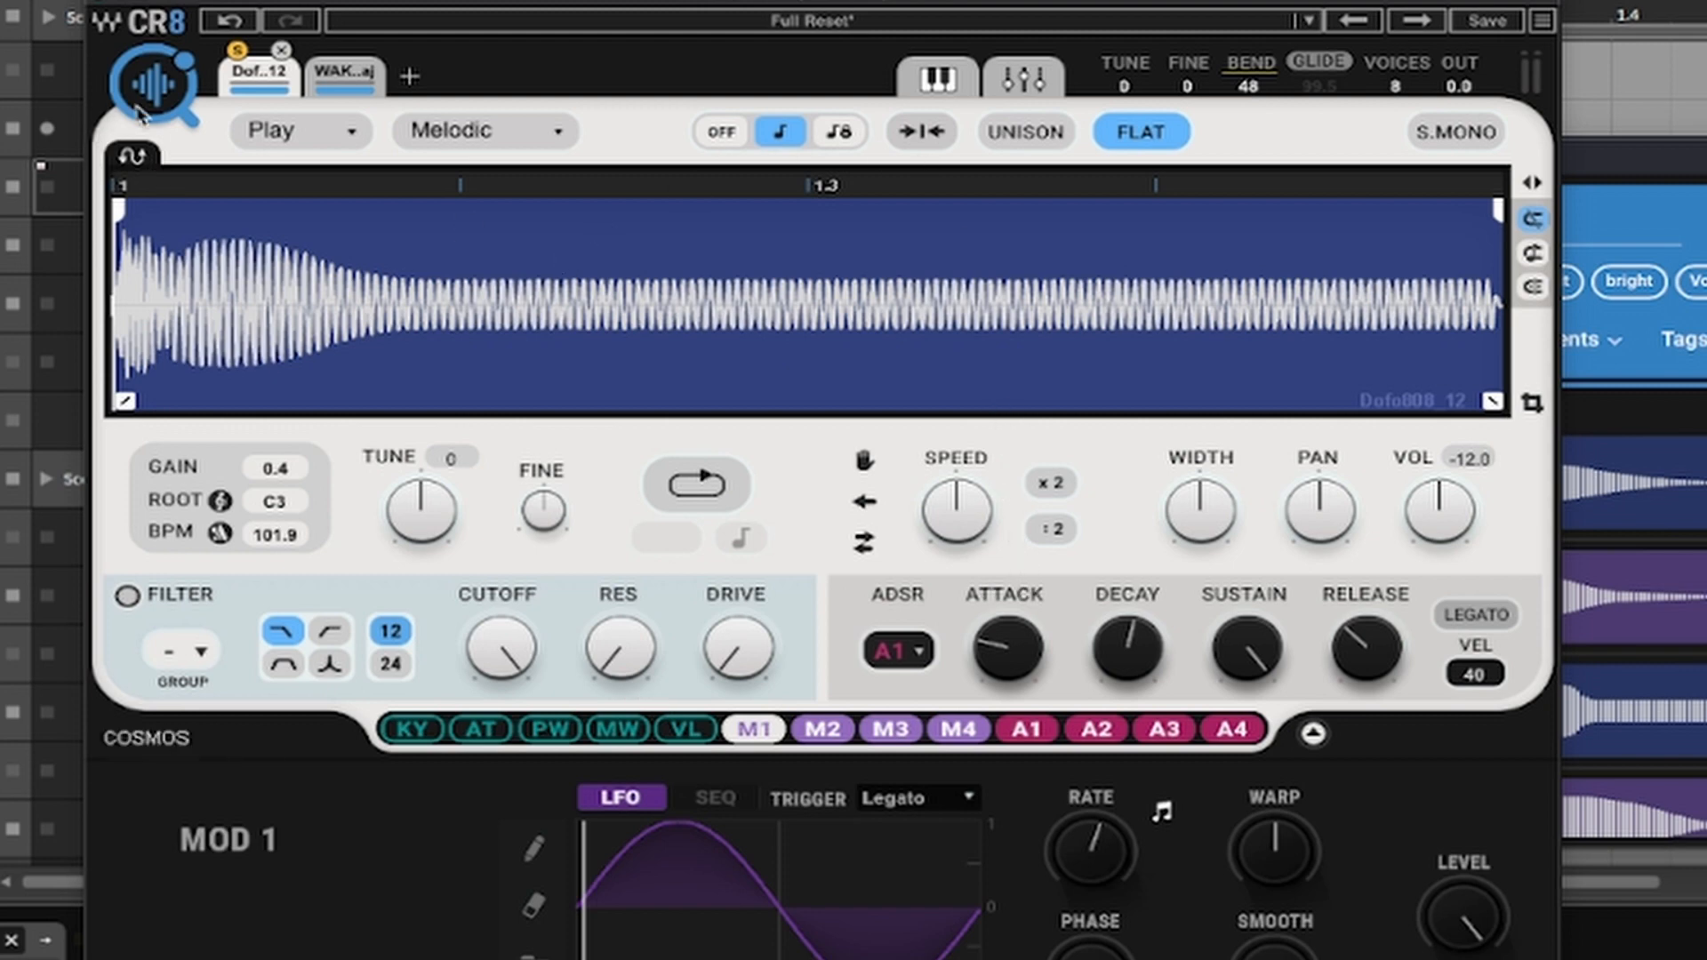
# Step: Move the CR8 window clear of the launcher and create a Scene 1 clip on the CR 8 SAMPLER track
pyautogui.moveTo(419, 0); pyautogui.dragTo(591, 1)
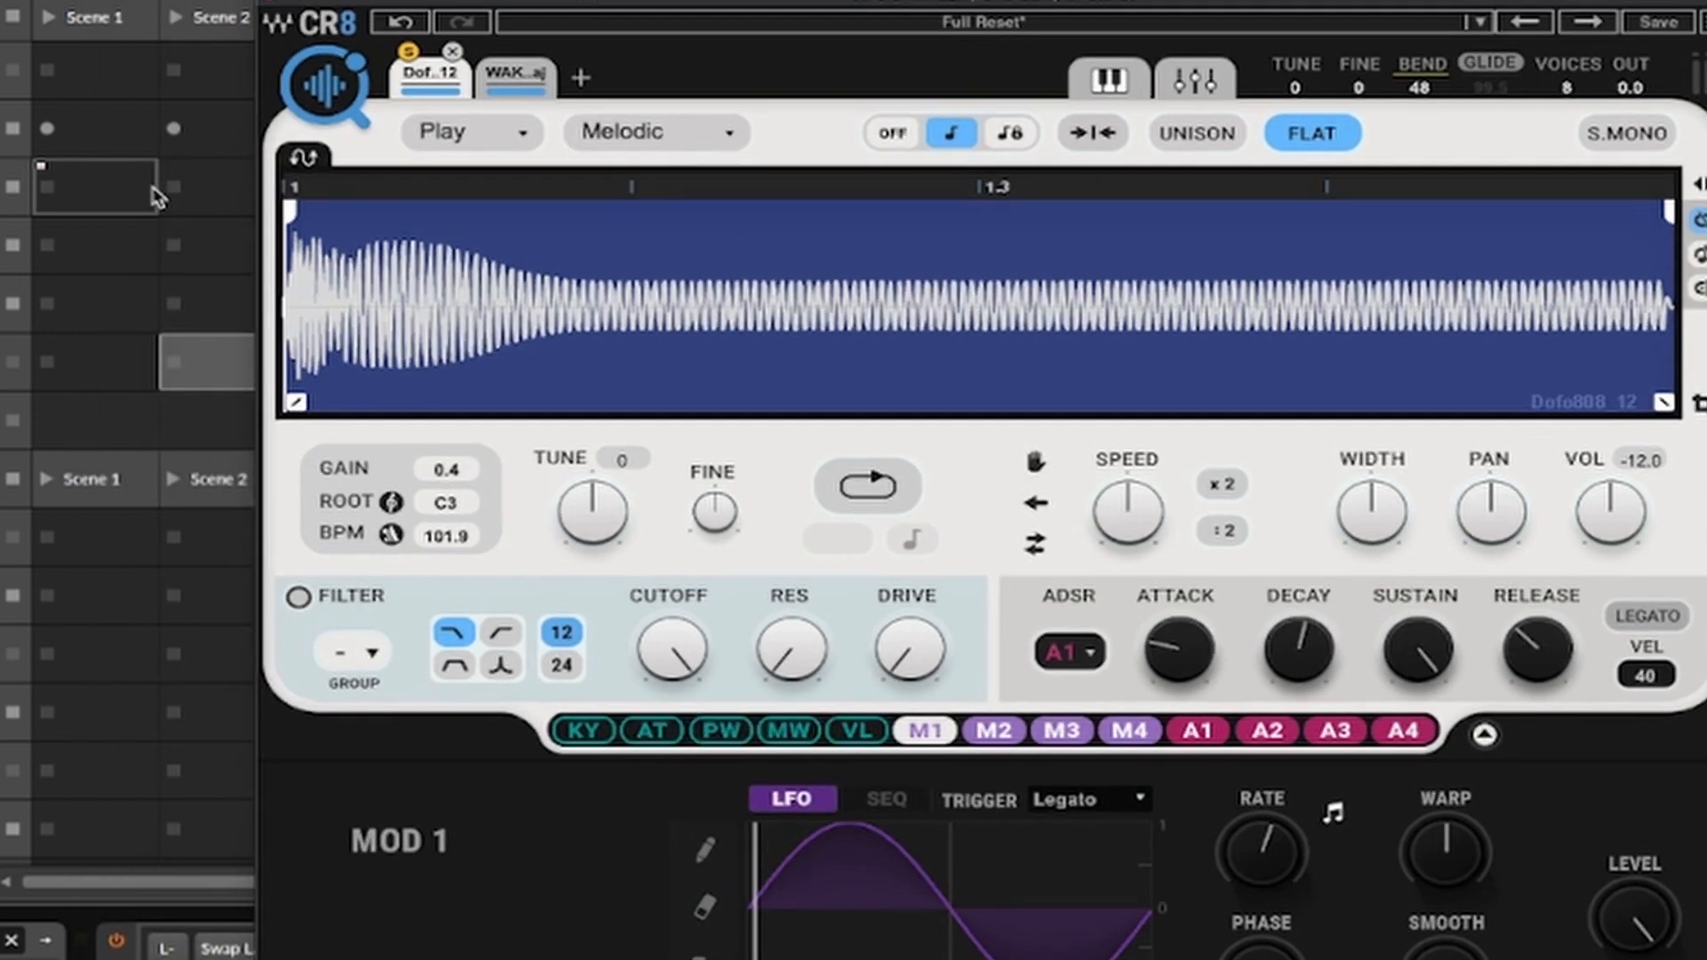
pyautogui.click(107, 127)
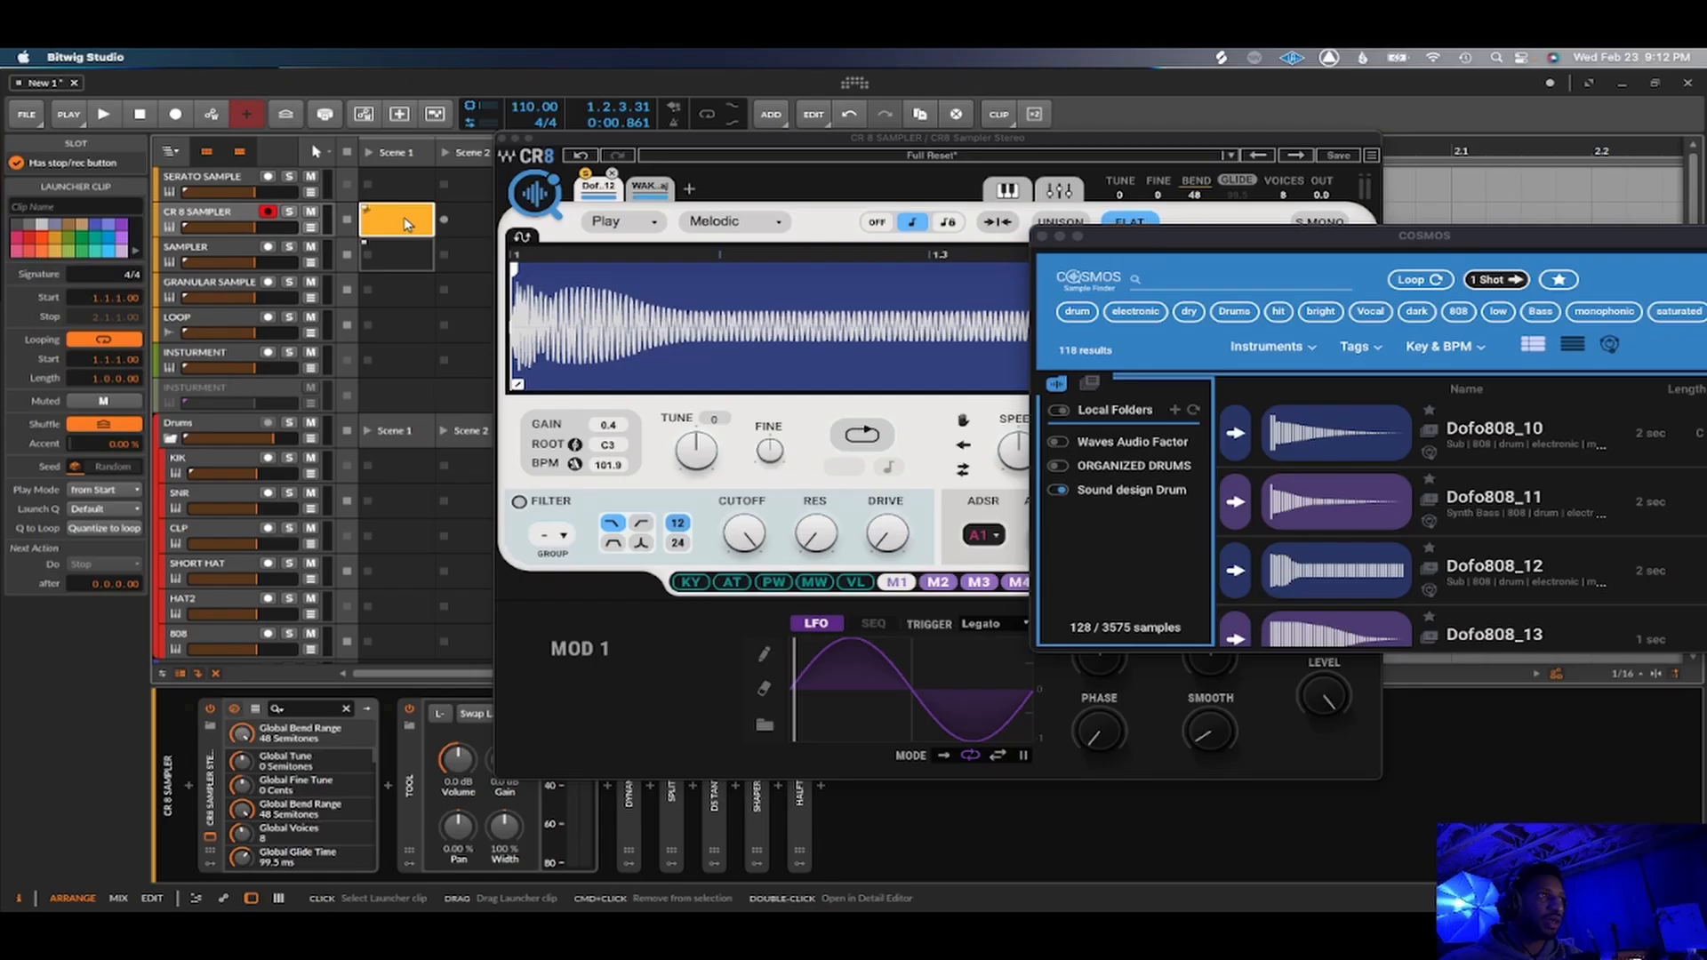
# Step: Add an F3 note two beats long at the start of the CR 8 SAMPLER track's Scene 1 clip
pyautogui.doubleClick(389, 230)
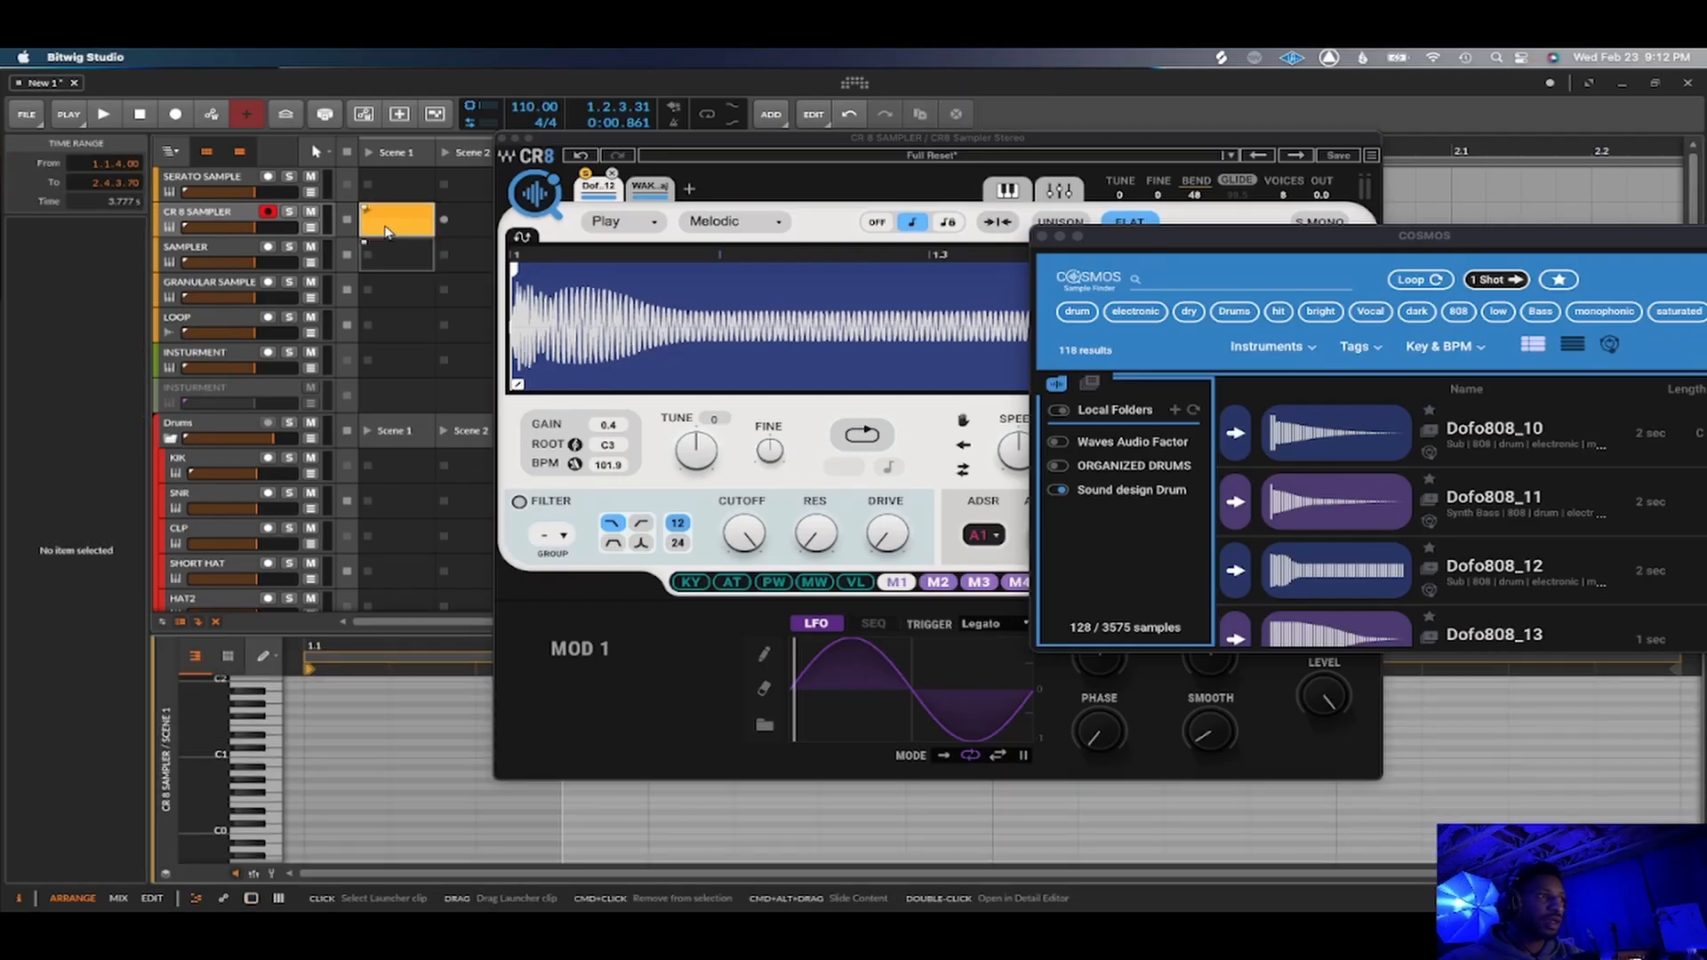
pyautogui.click(305, 721)
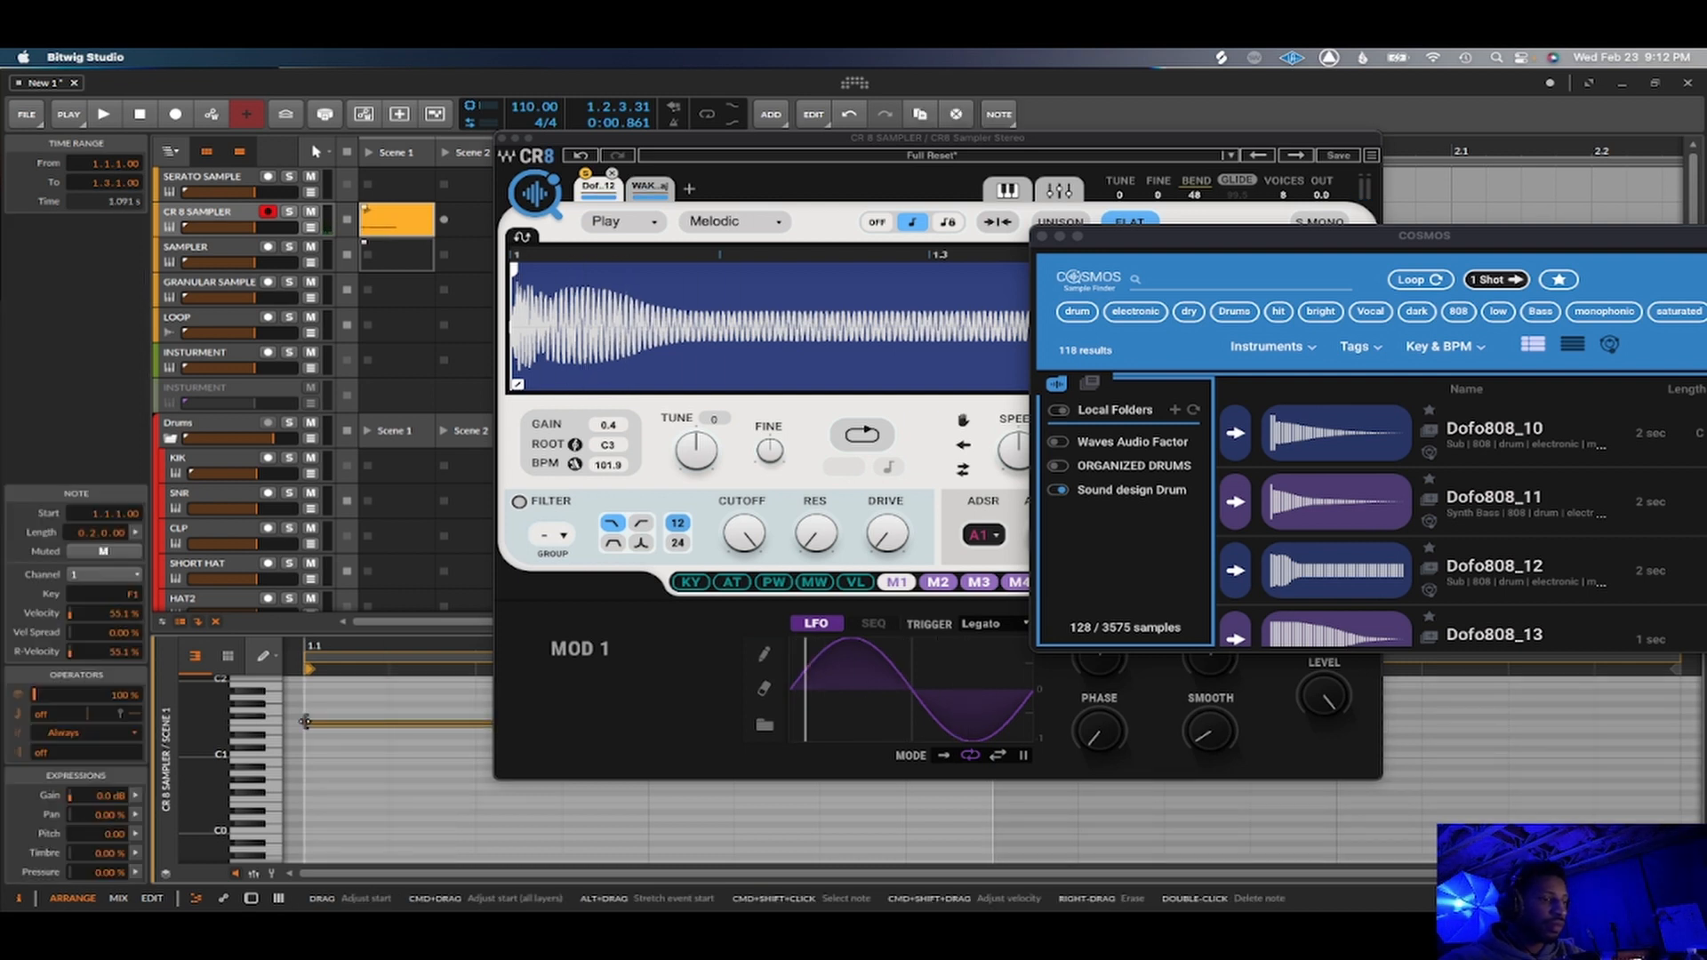
pyautogui.hotkey('shift', 'Up')
pyautogui.hotkey('shift', 'Up')
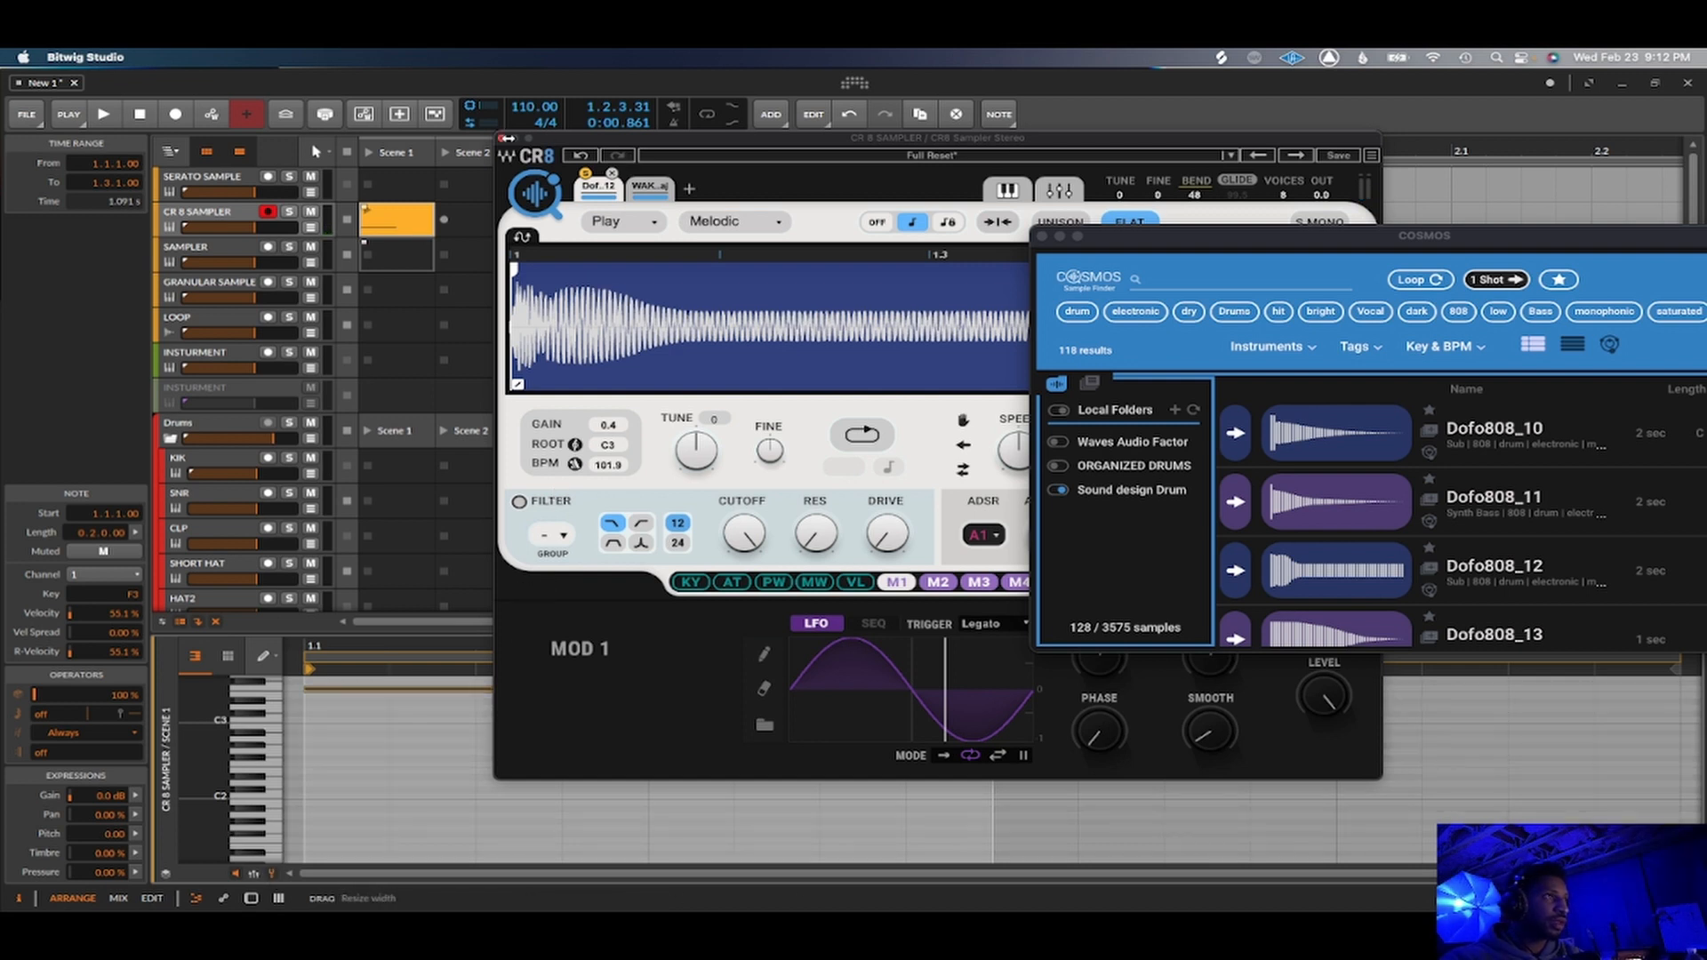
# Step: Close the CR8 window and draw a micro-pitch bend on the F3 note, rising to 20.00 at position 1.1.4
pyautogui.click(502, 137)
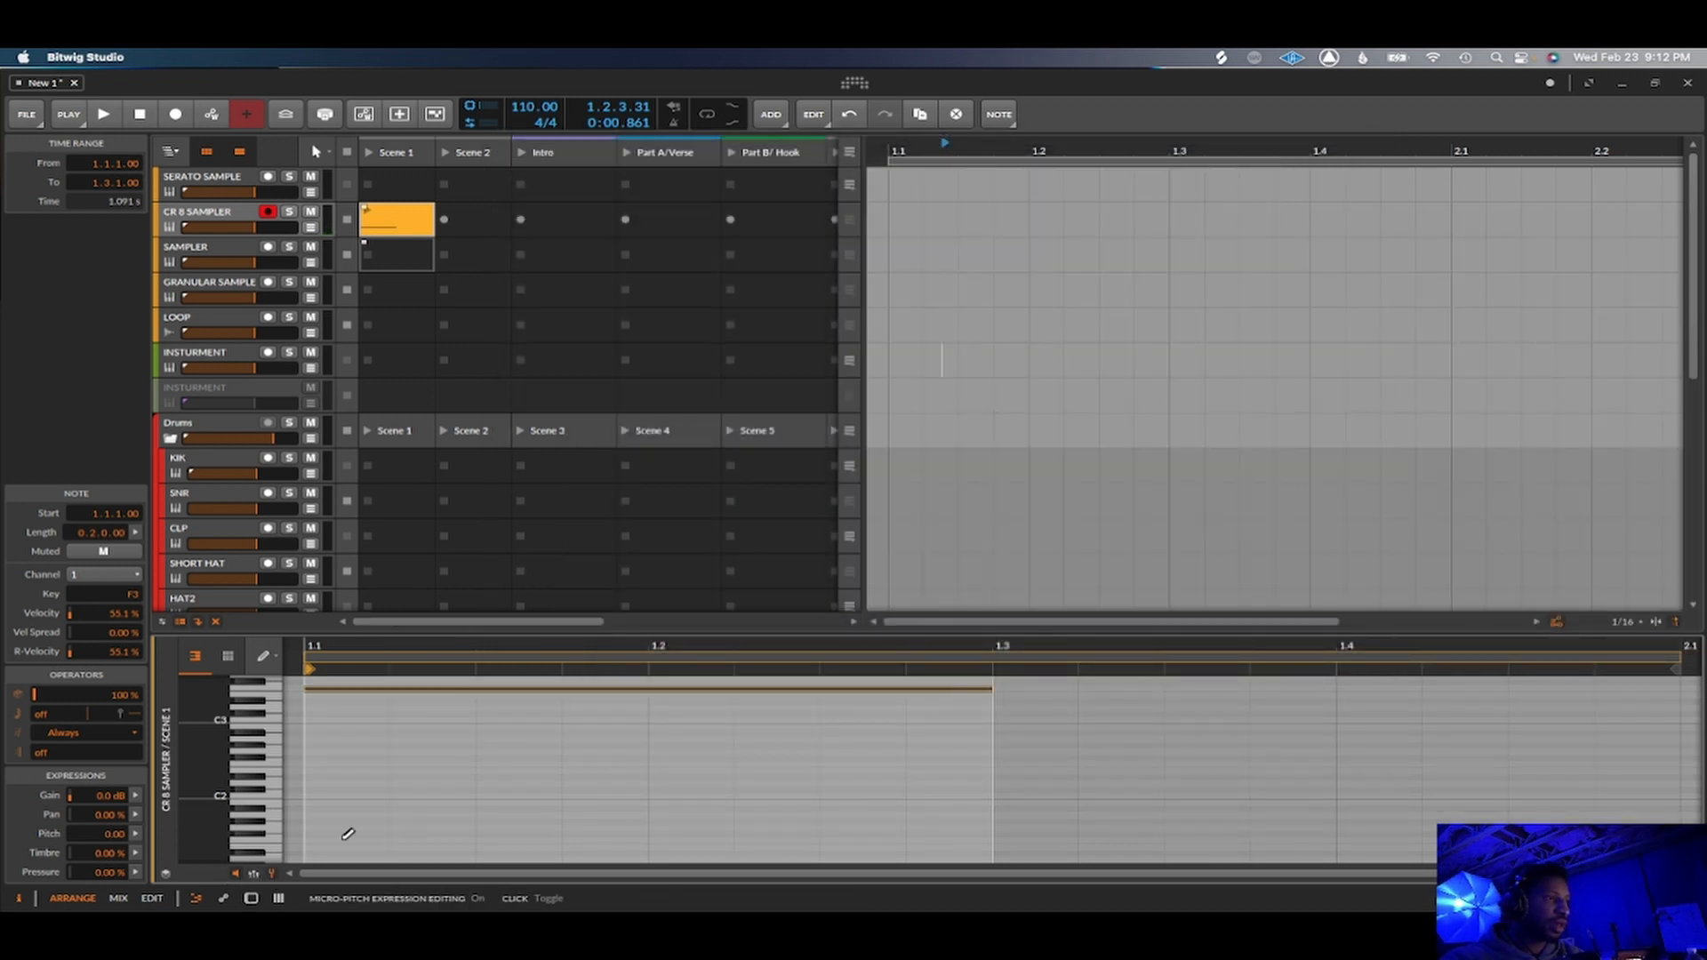
pyautogui.scroll(3, 480, 827)
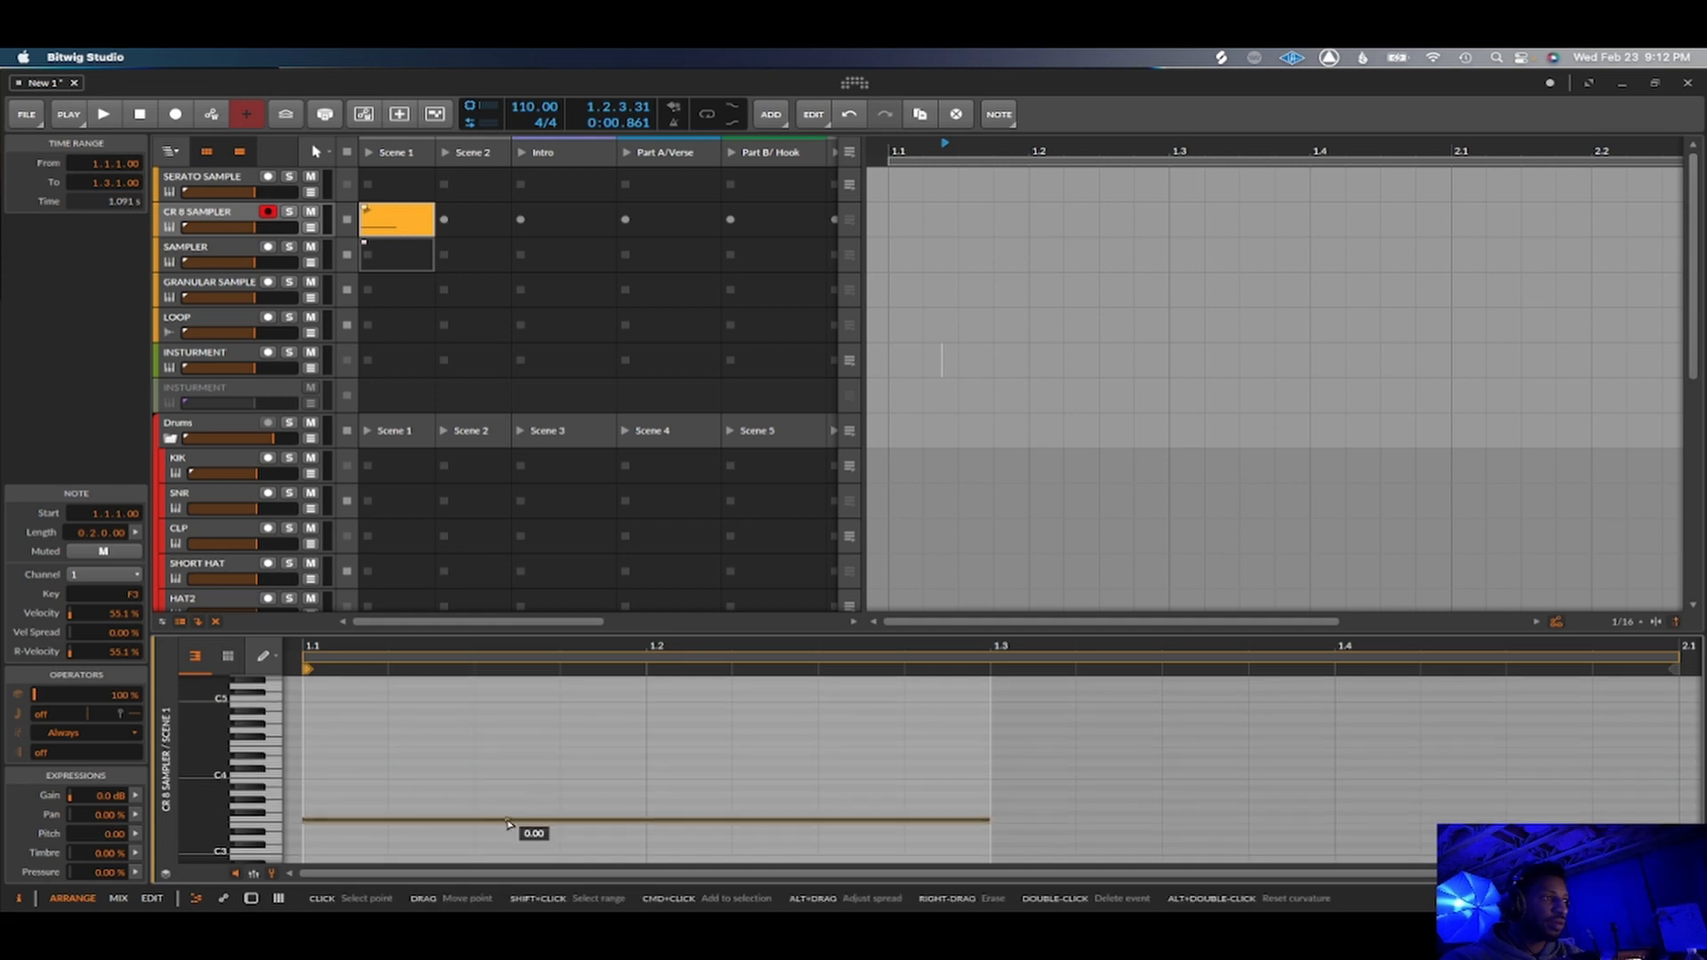
pyautogui.moveTo(507, 819); pyautogui.dragTo(560, 694)
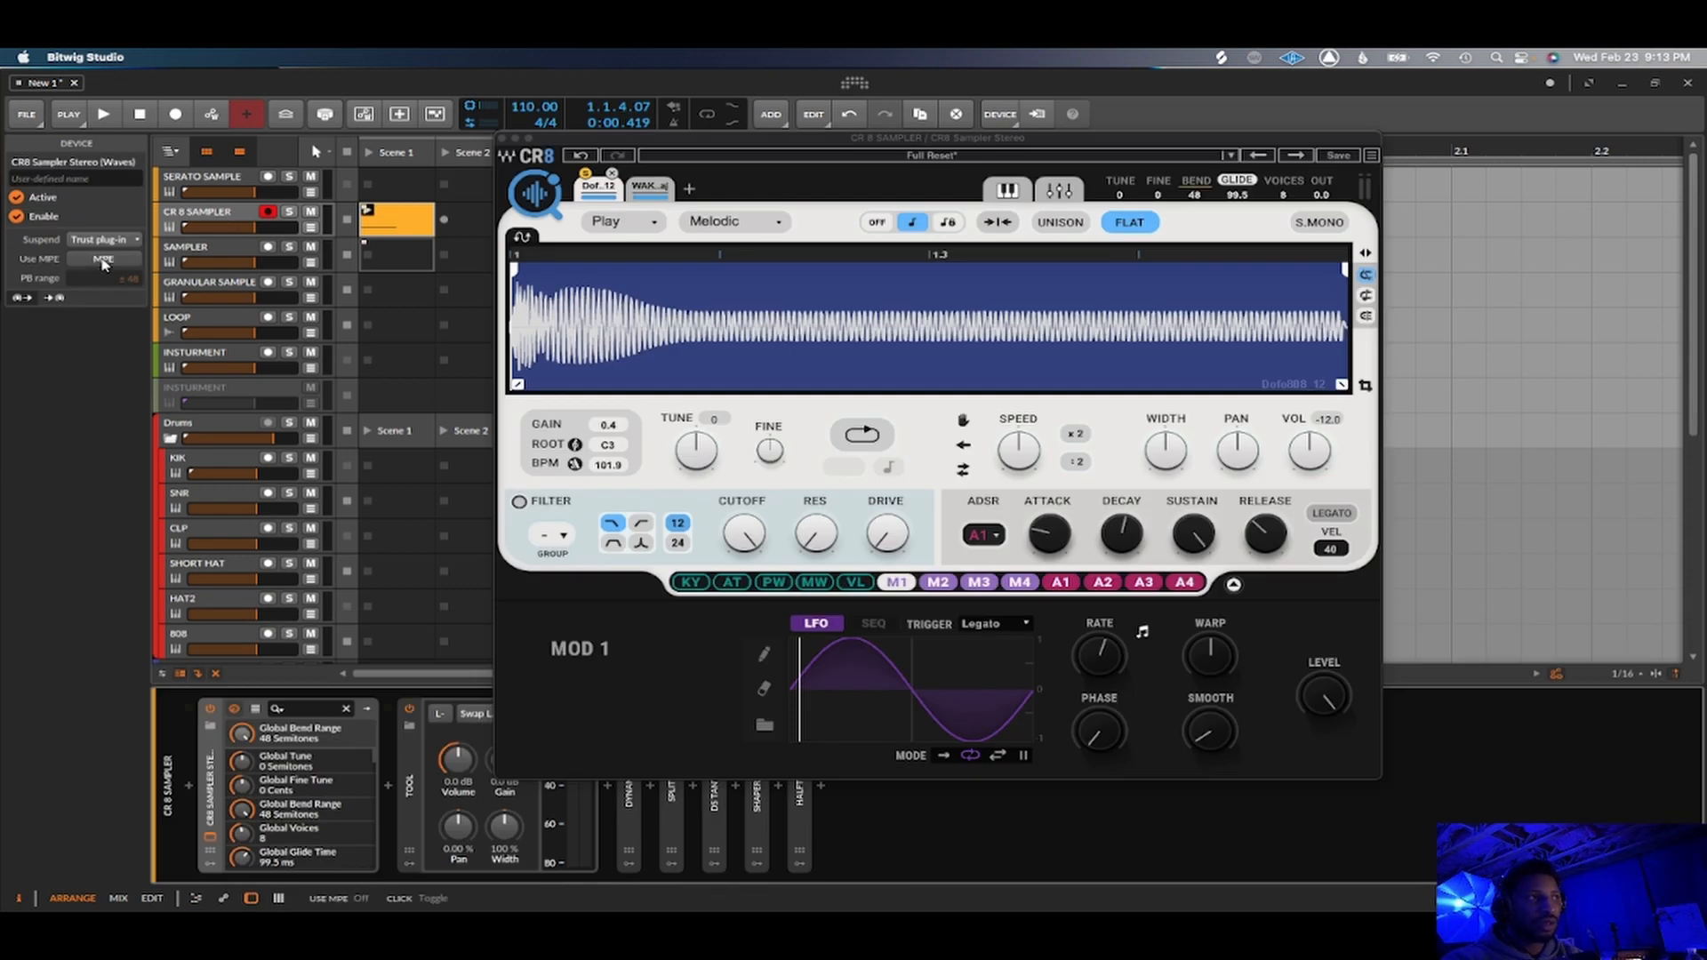
# Step: Open the Scene 1 clip in the note editor, play it with its pitch bend and stop playback
pyautogui.click(406, 229)
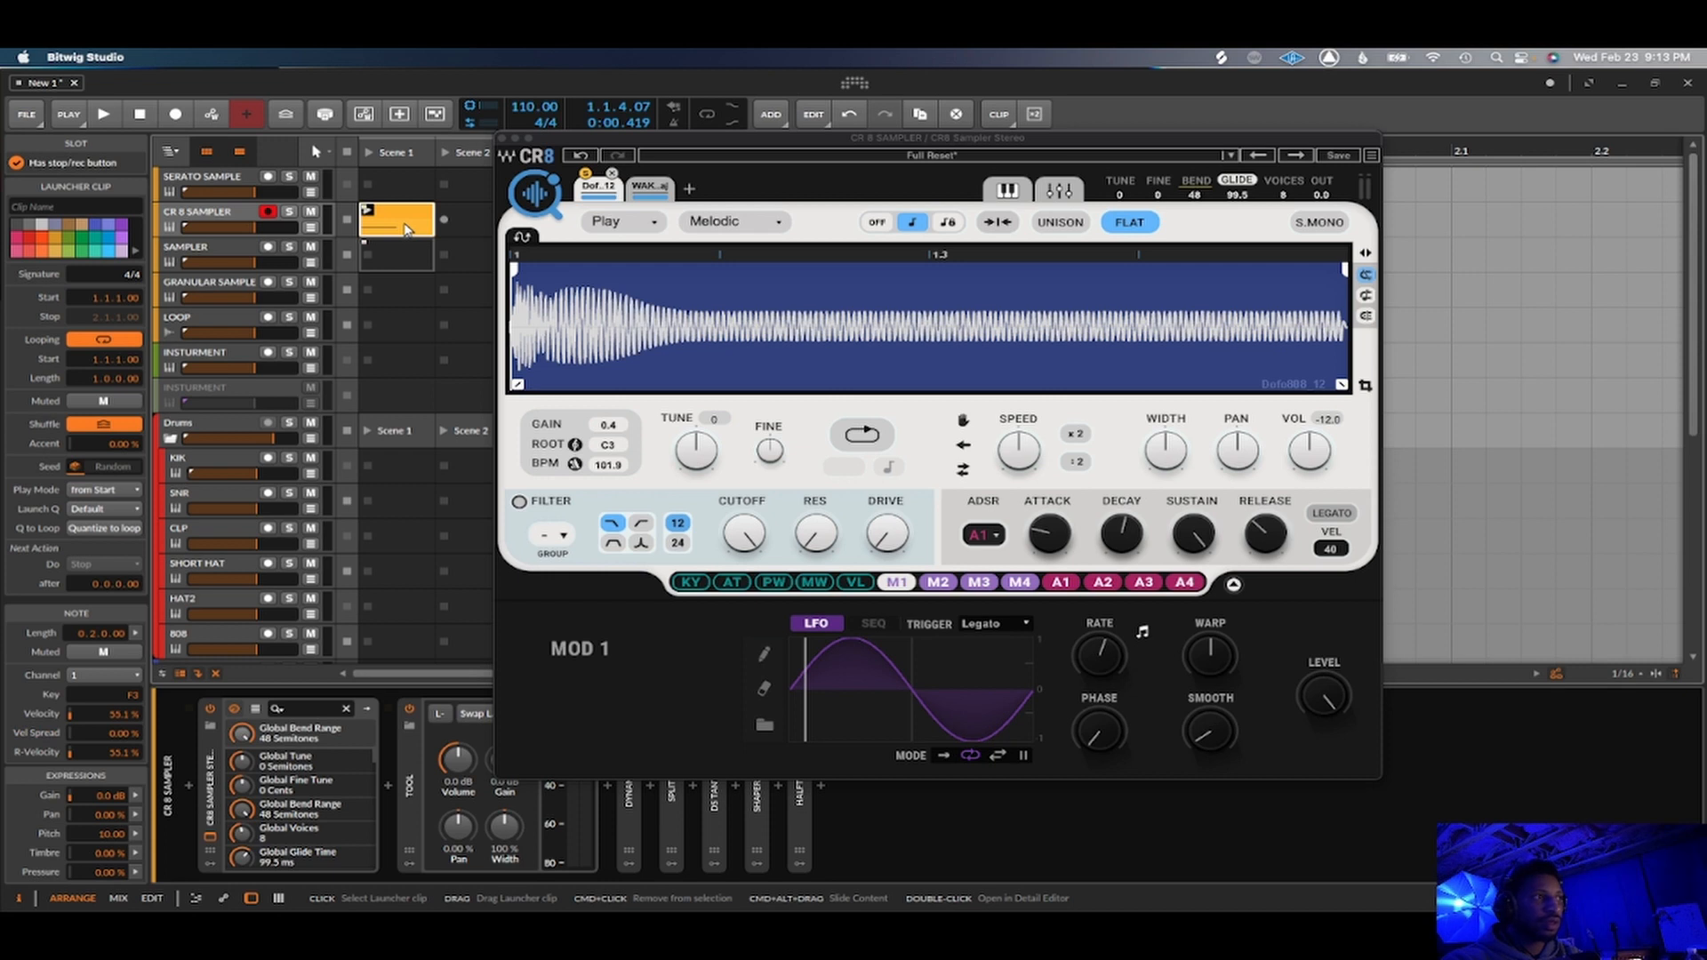
pyautogui.doubleClick(407, 229)
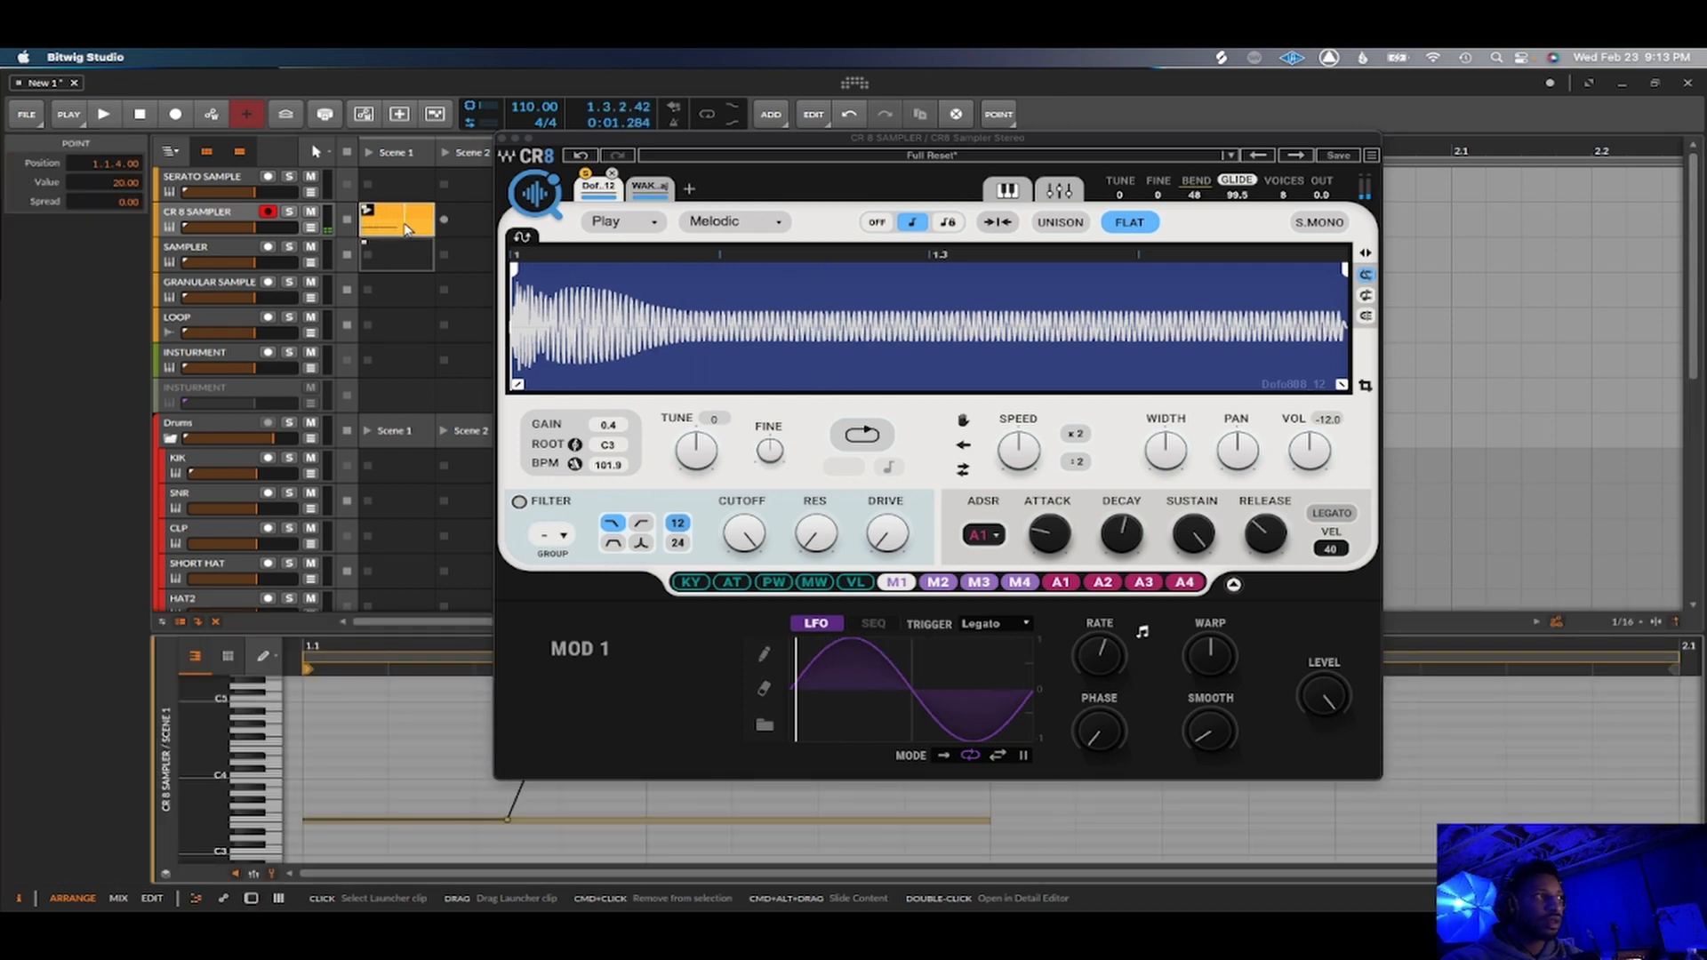
pyautogui.press('space')
pyautogui.press('space')
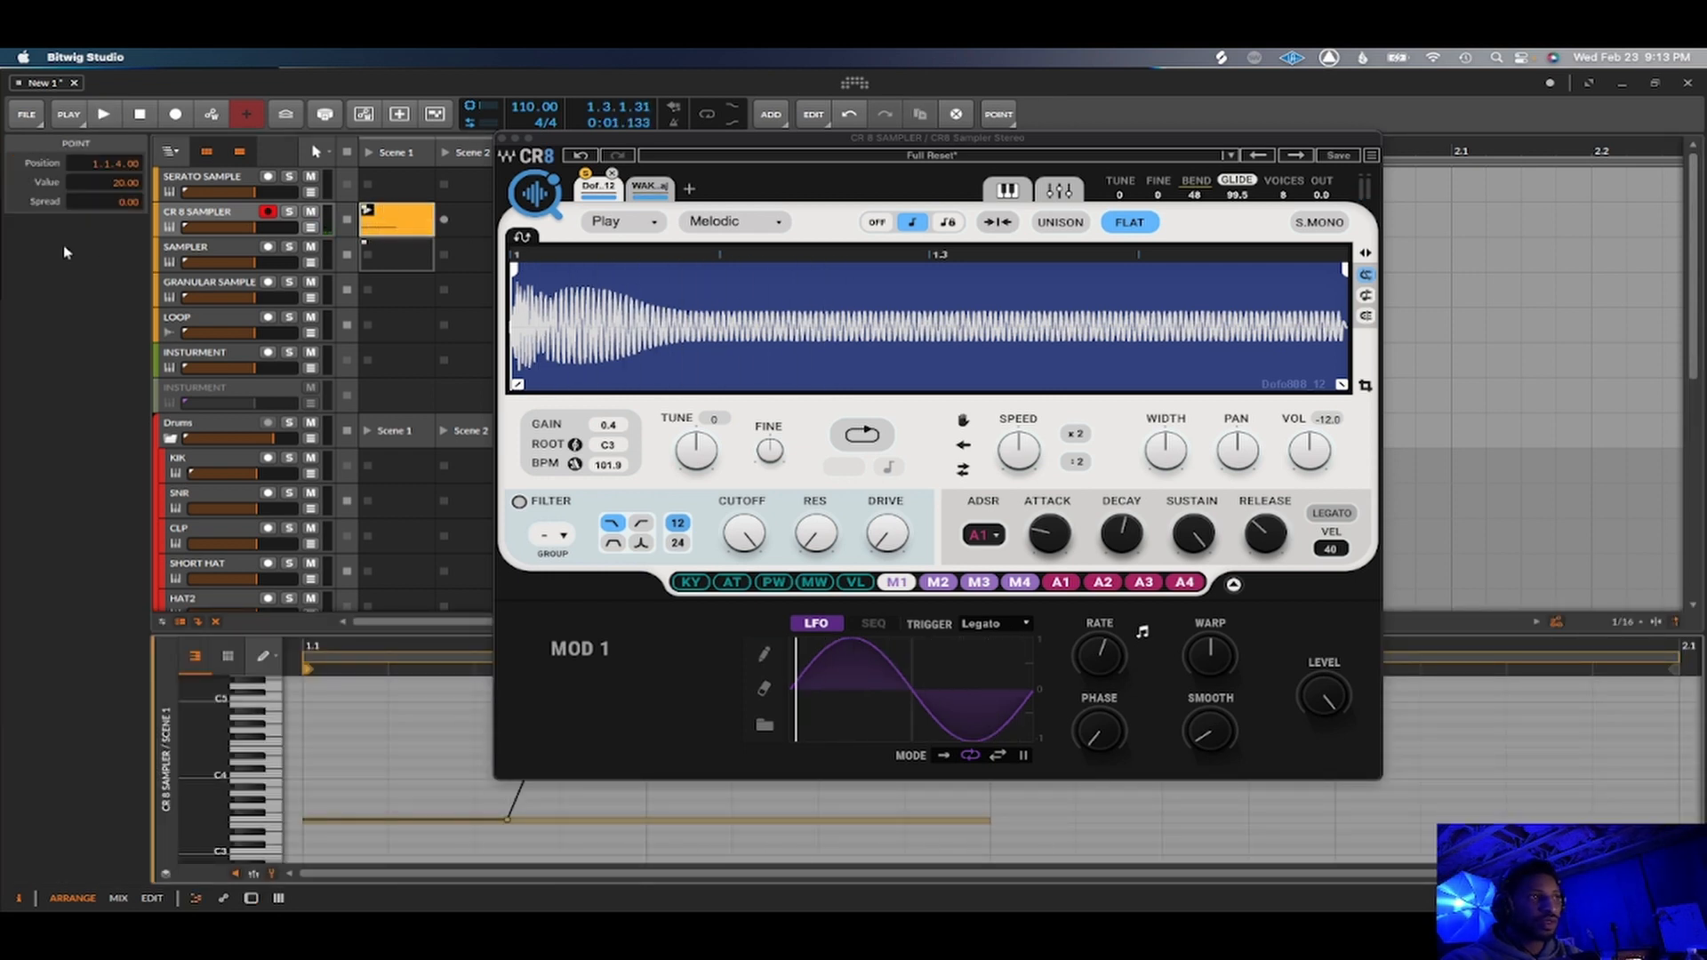
# Step: Bring back the CR 8 SAMPLER track's device chain and select its Scene 1 clip
pyautogui.click(216, 222)
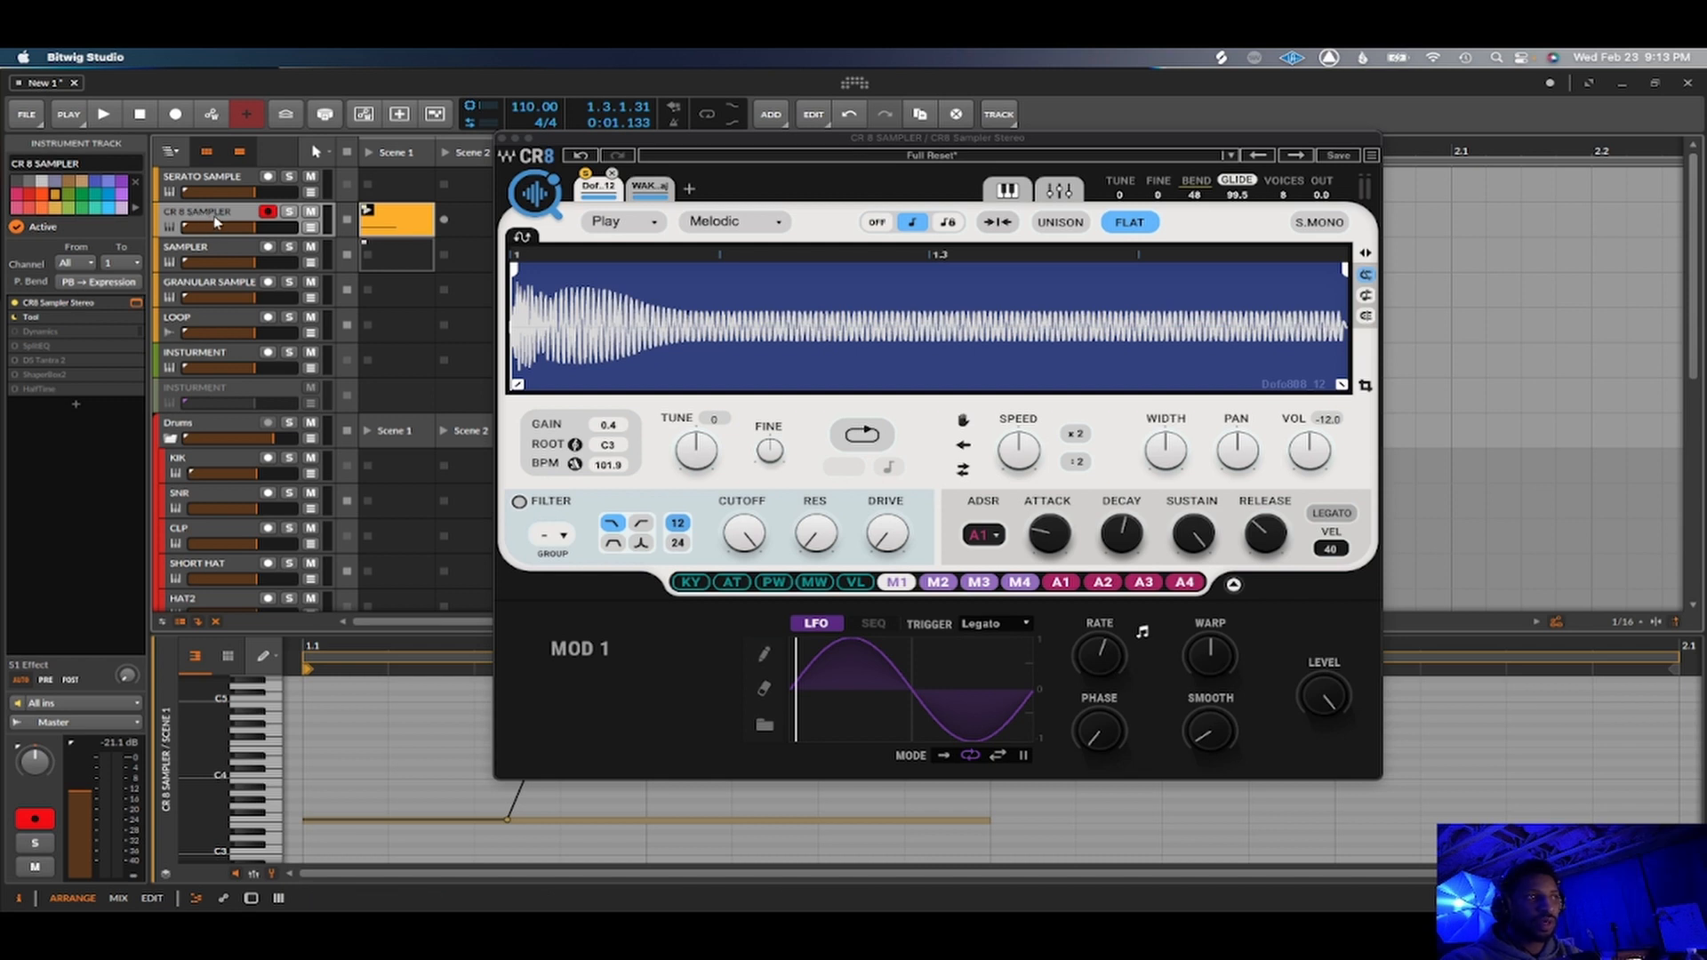
pyautogui.doubleClick(231, 216)
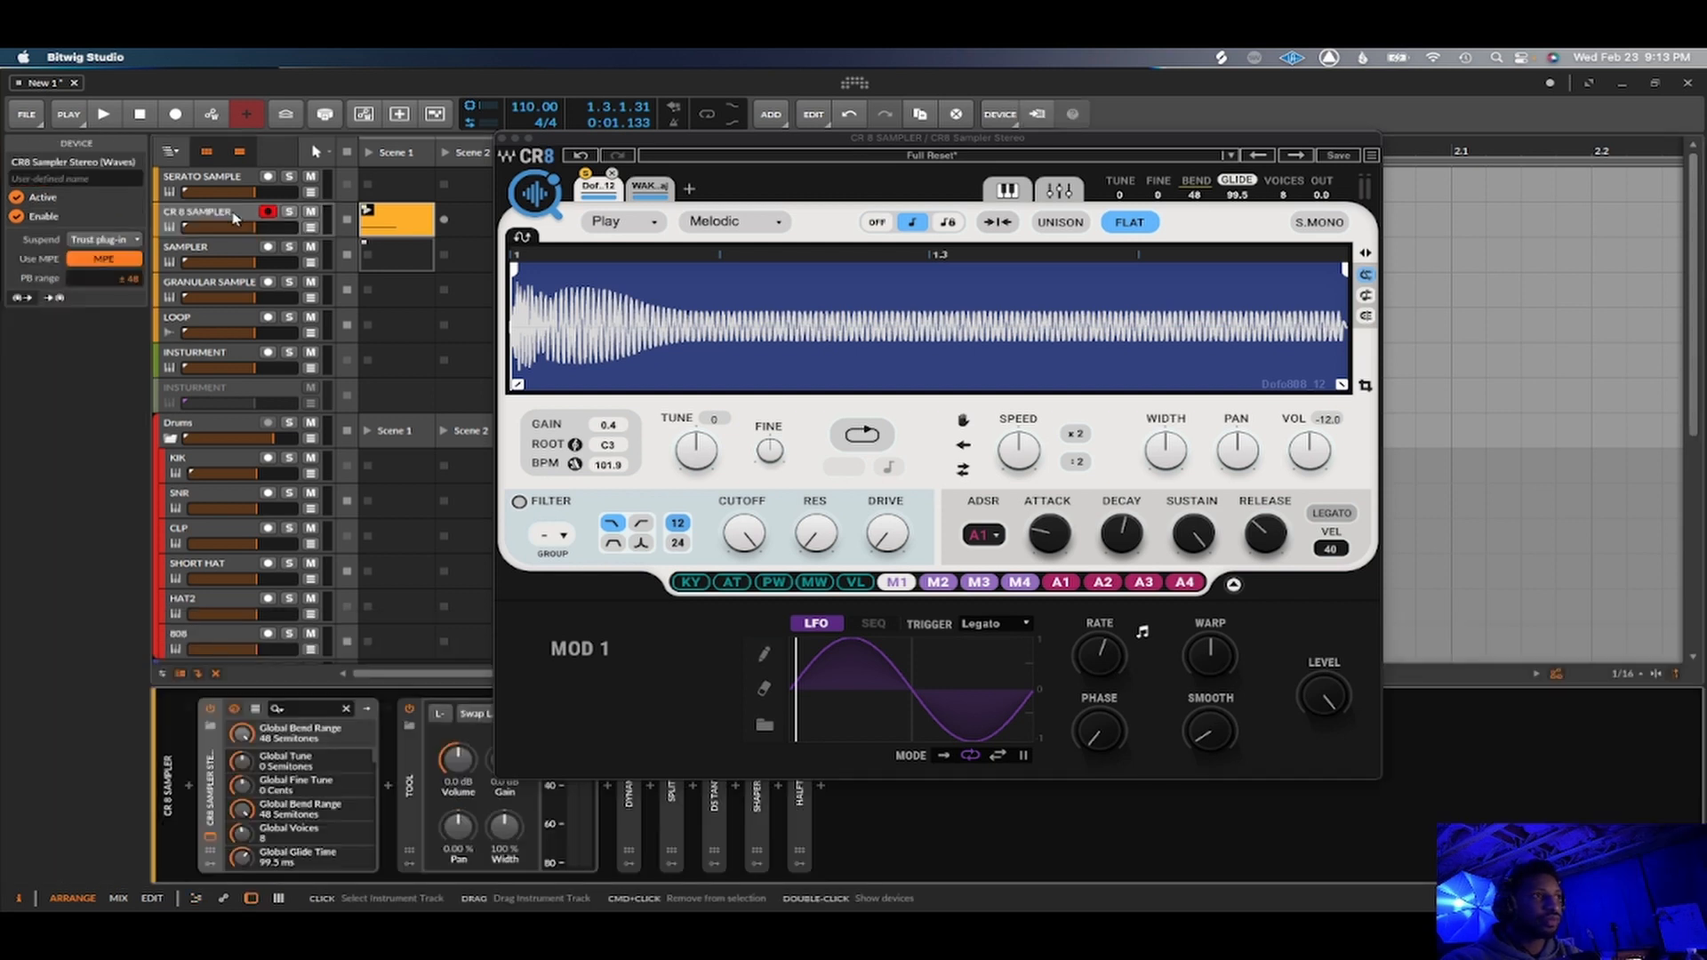
pyautogui.click(406, 223)
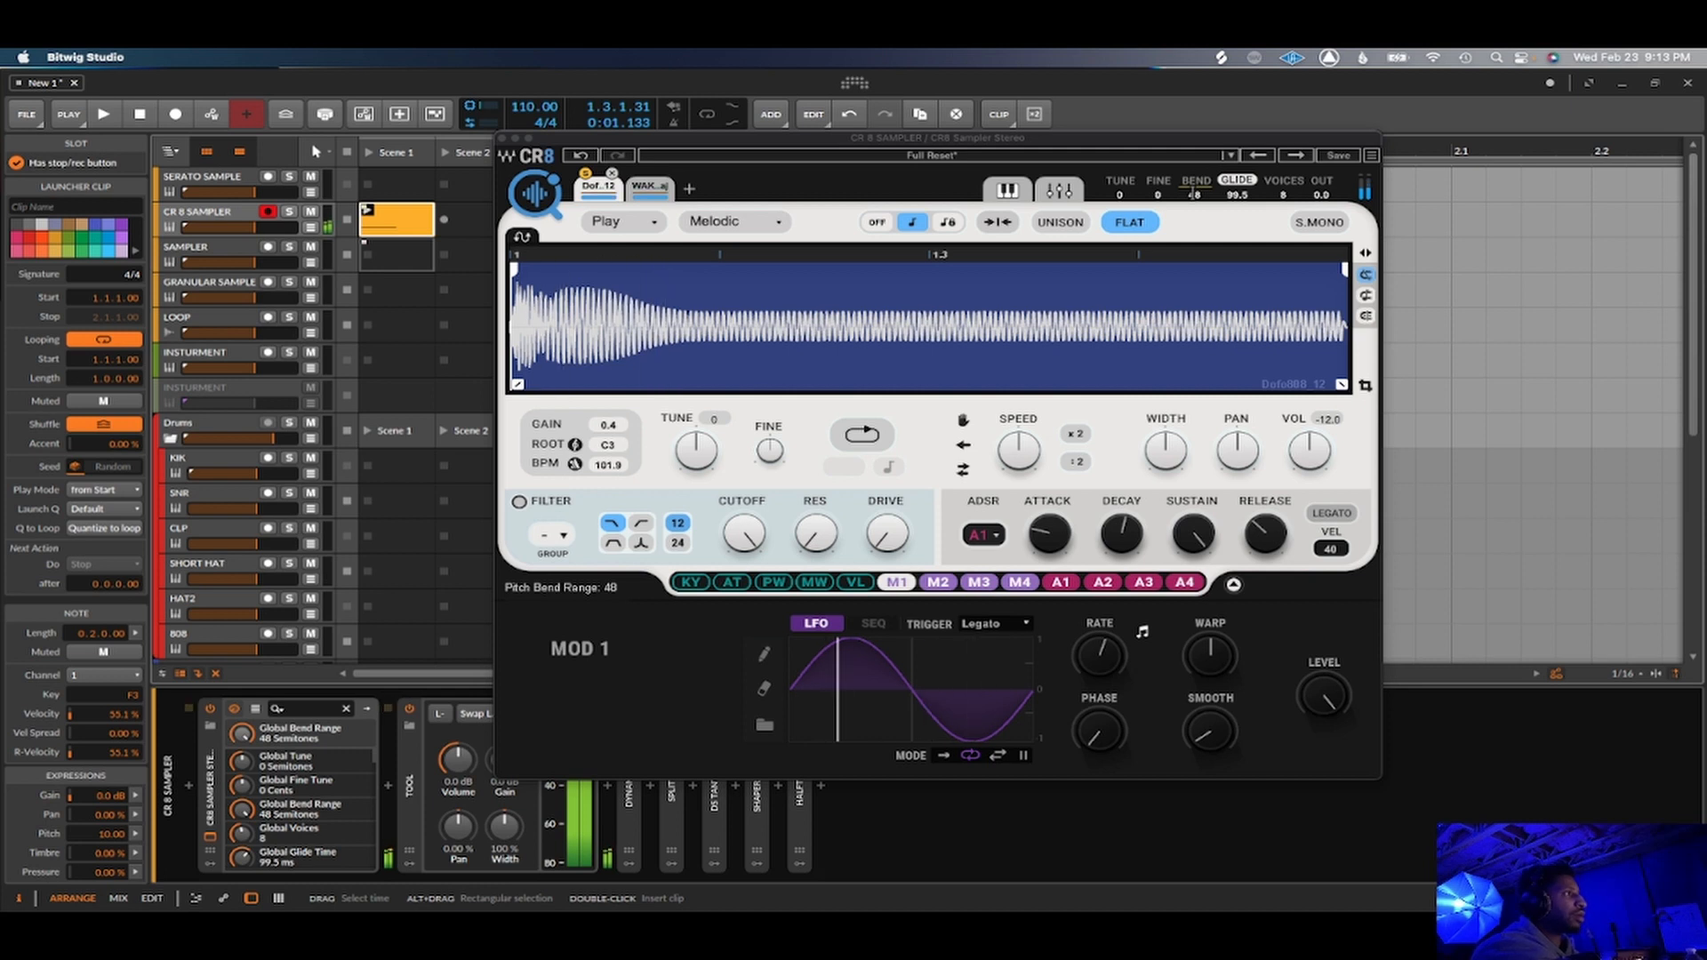
# Step: Turn Glide off and try Unison on the Dofo808_12 slot, switching Unison off again
pyautogui.click(1245, 178)
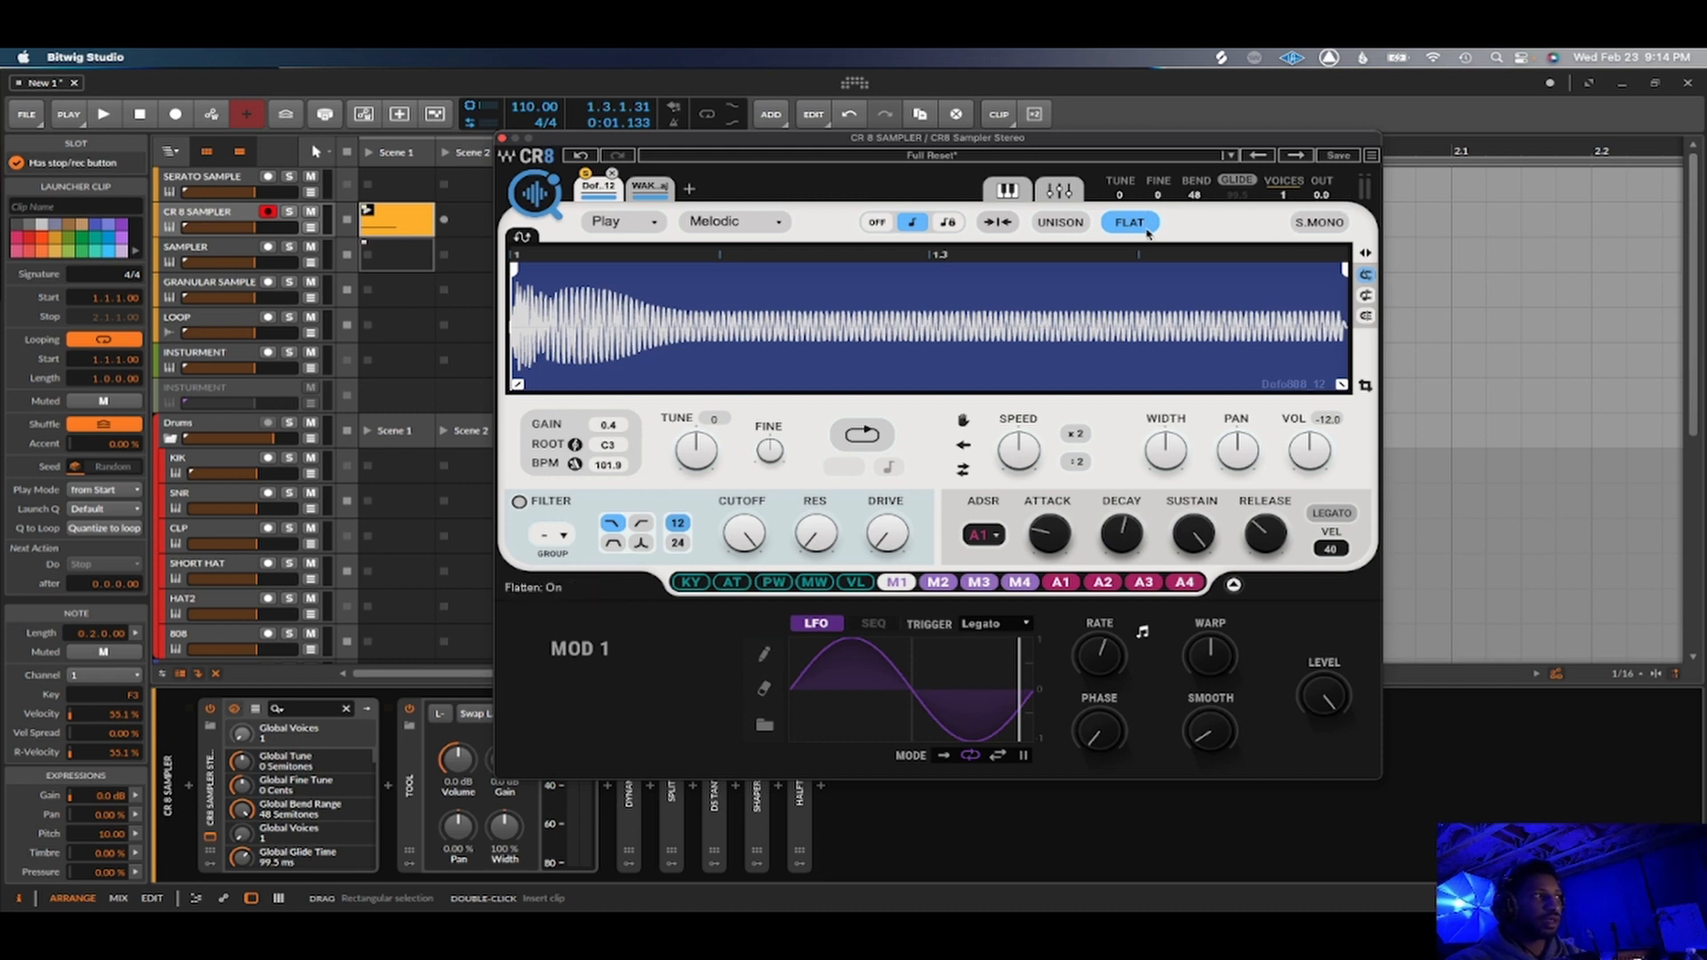
pyautogui.click(1067, 228)
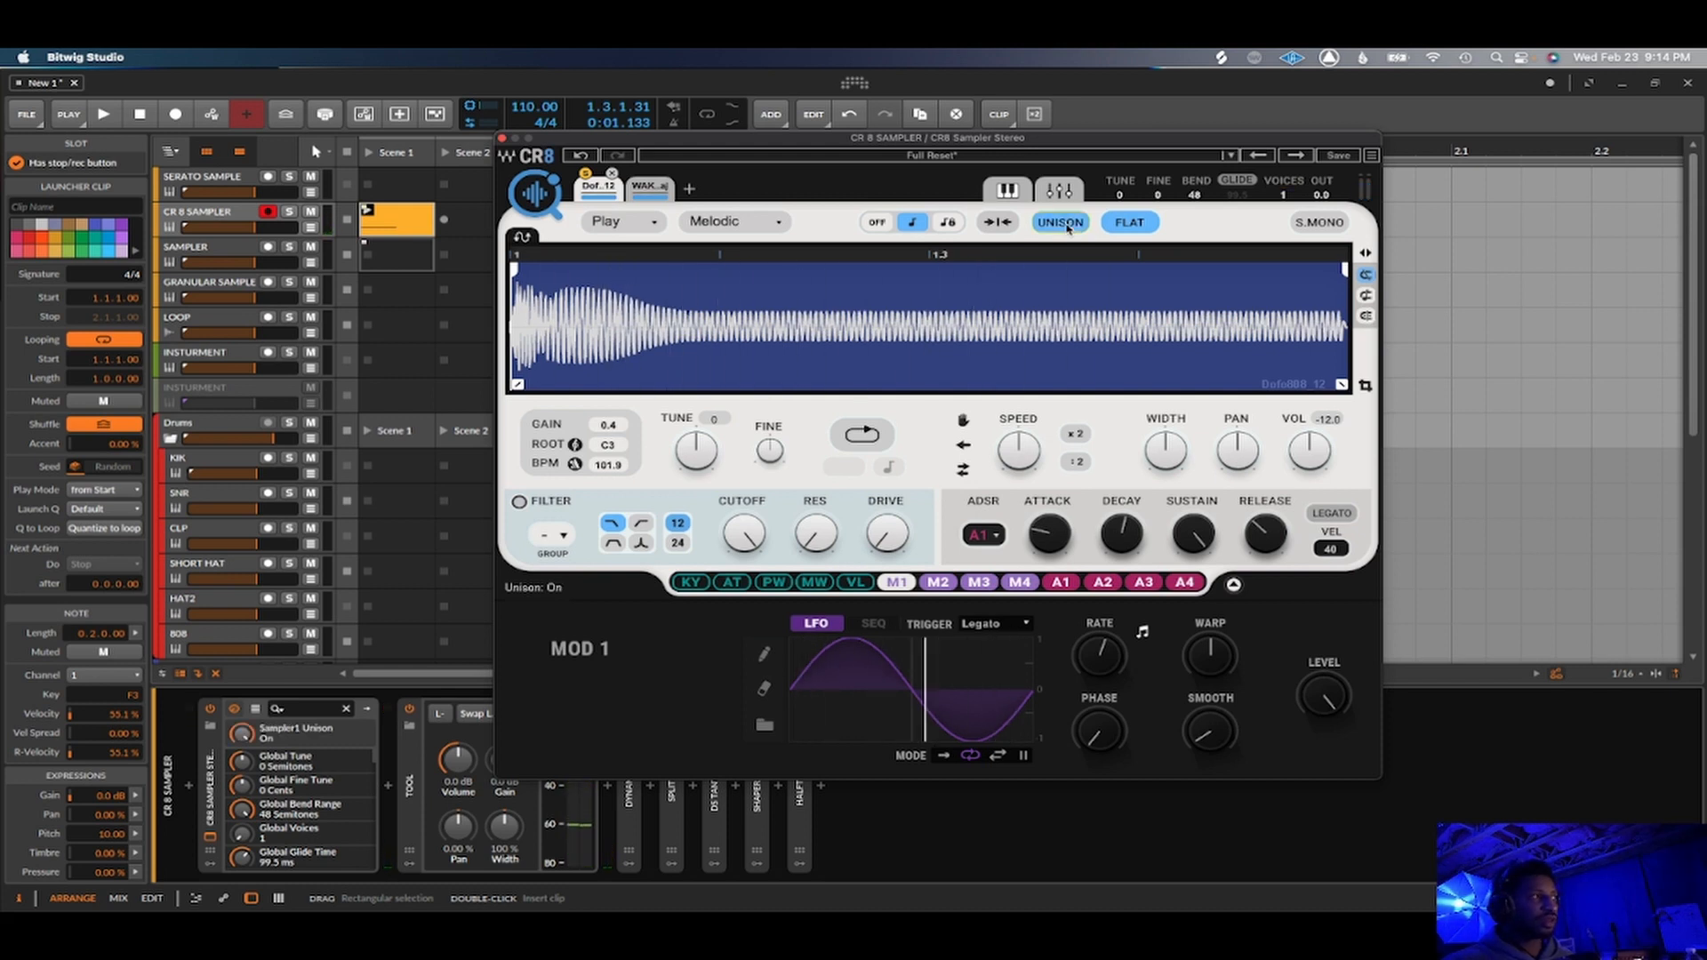
pyautogui.click(1067, 228)
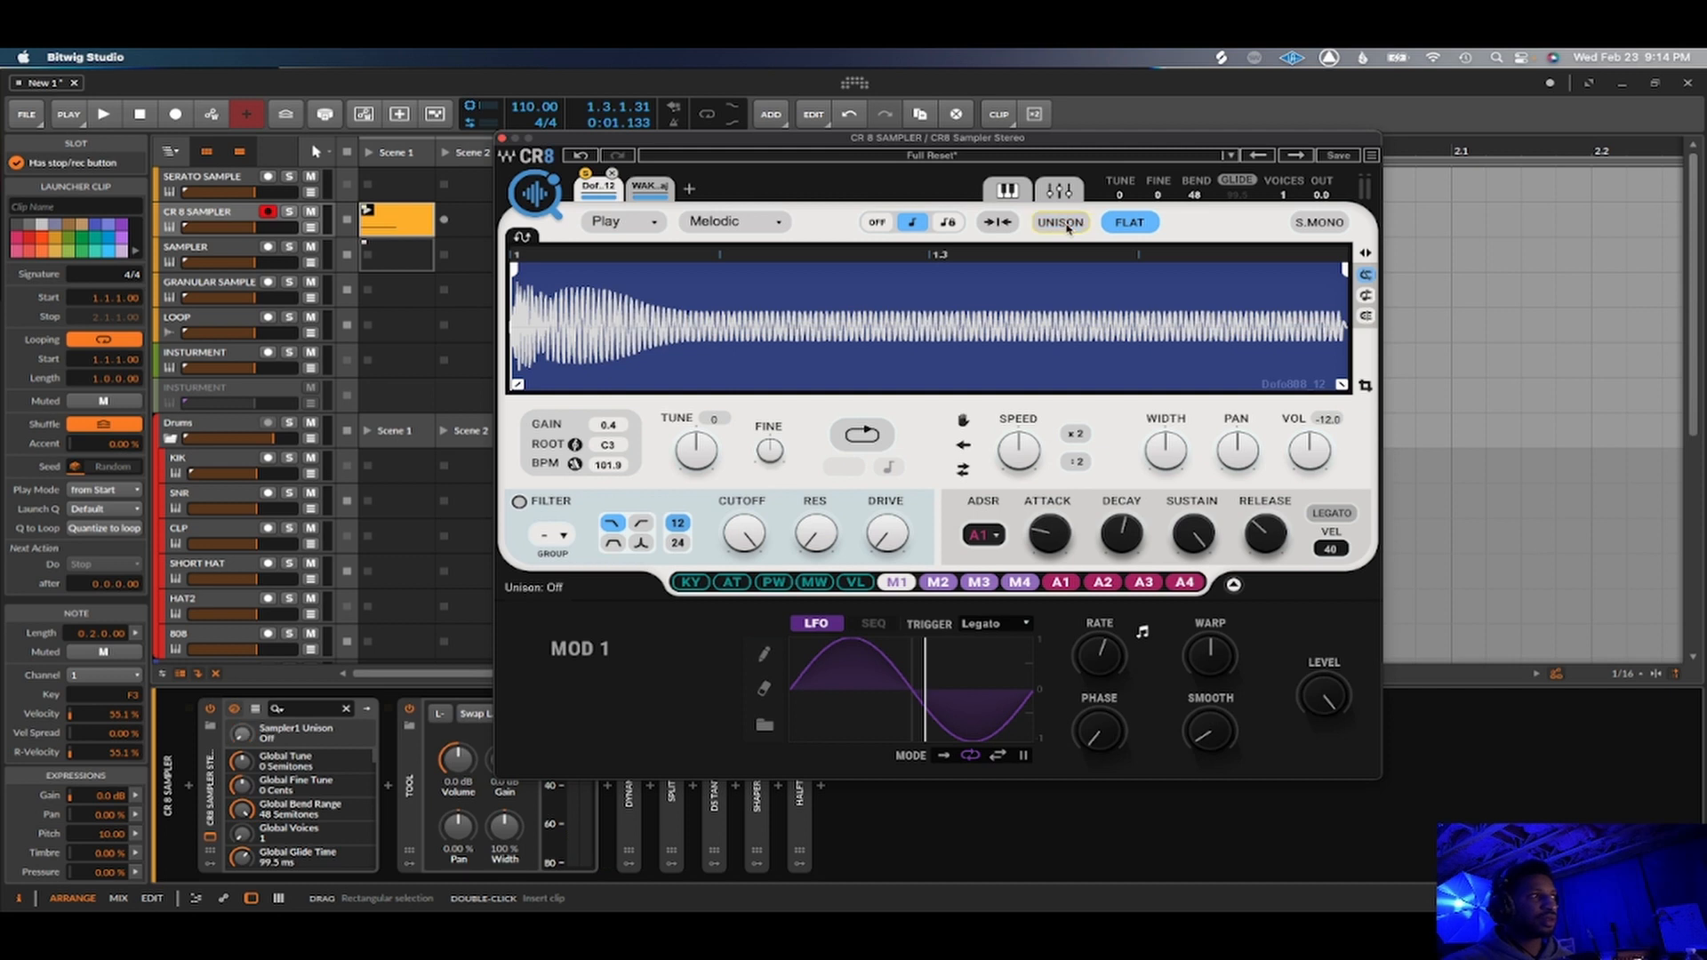
# Step: Set the number of voices to 9 and compare the Dofo808_12 slot with S.MONO on and off, leaving it on
pyautogui.click(1333, 226)
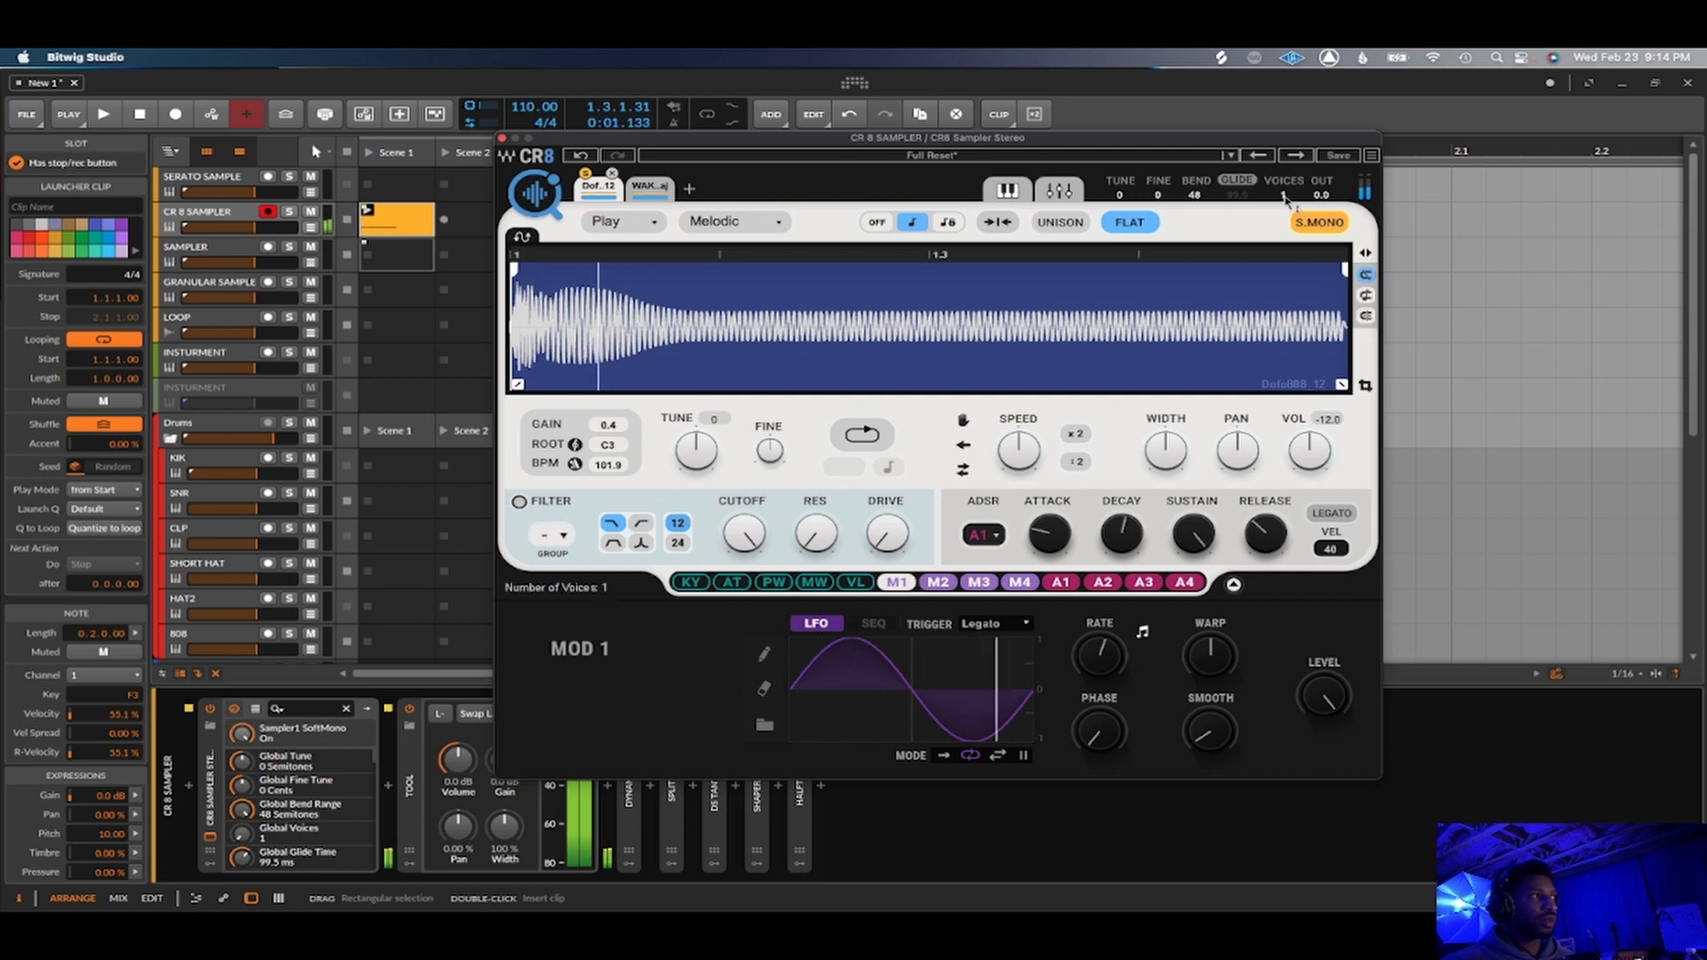
pyautogui.moveTo(1286, 196); pyautogui.dragTo(1285, 160)
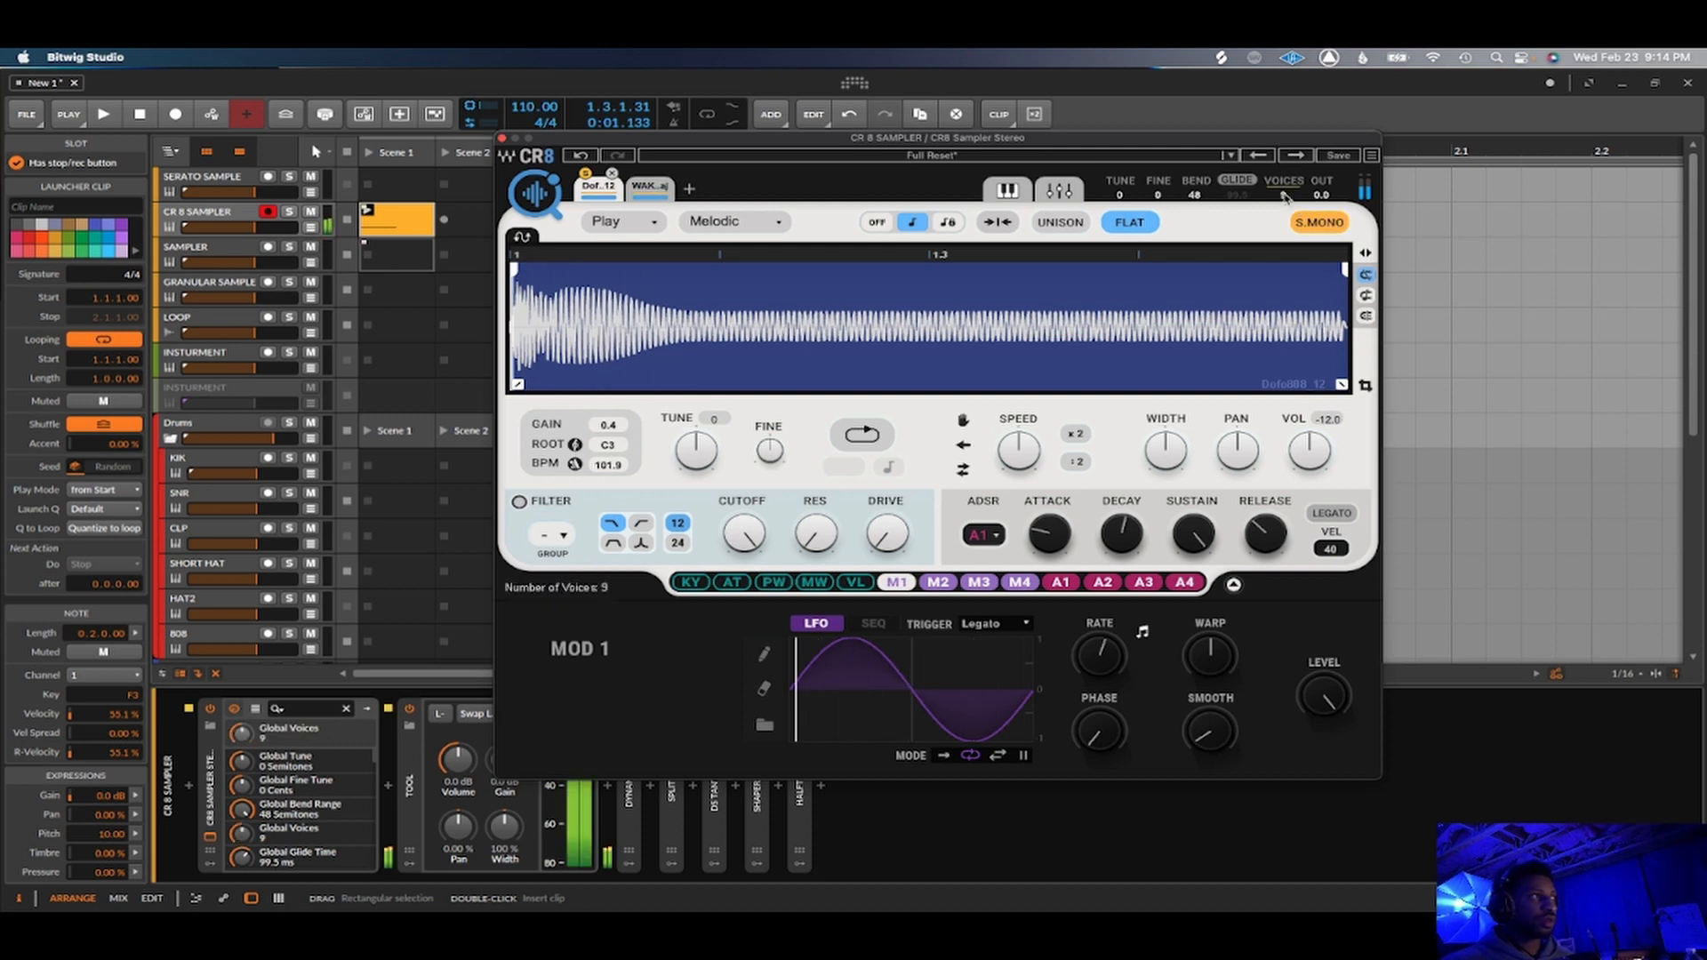
pyautogui.click(1315, 220)
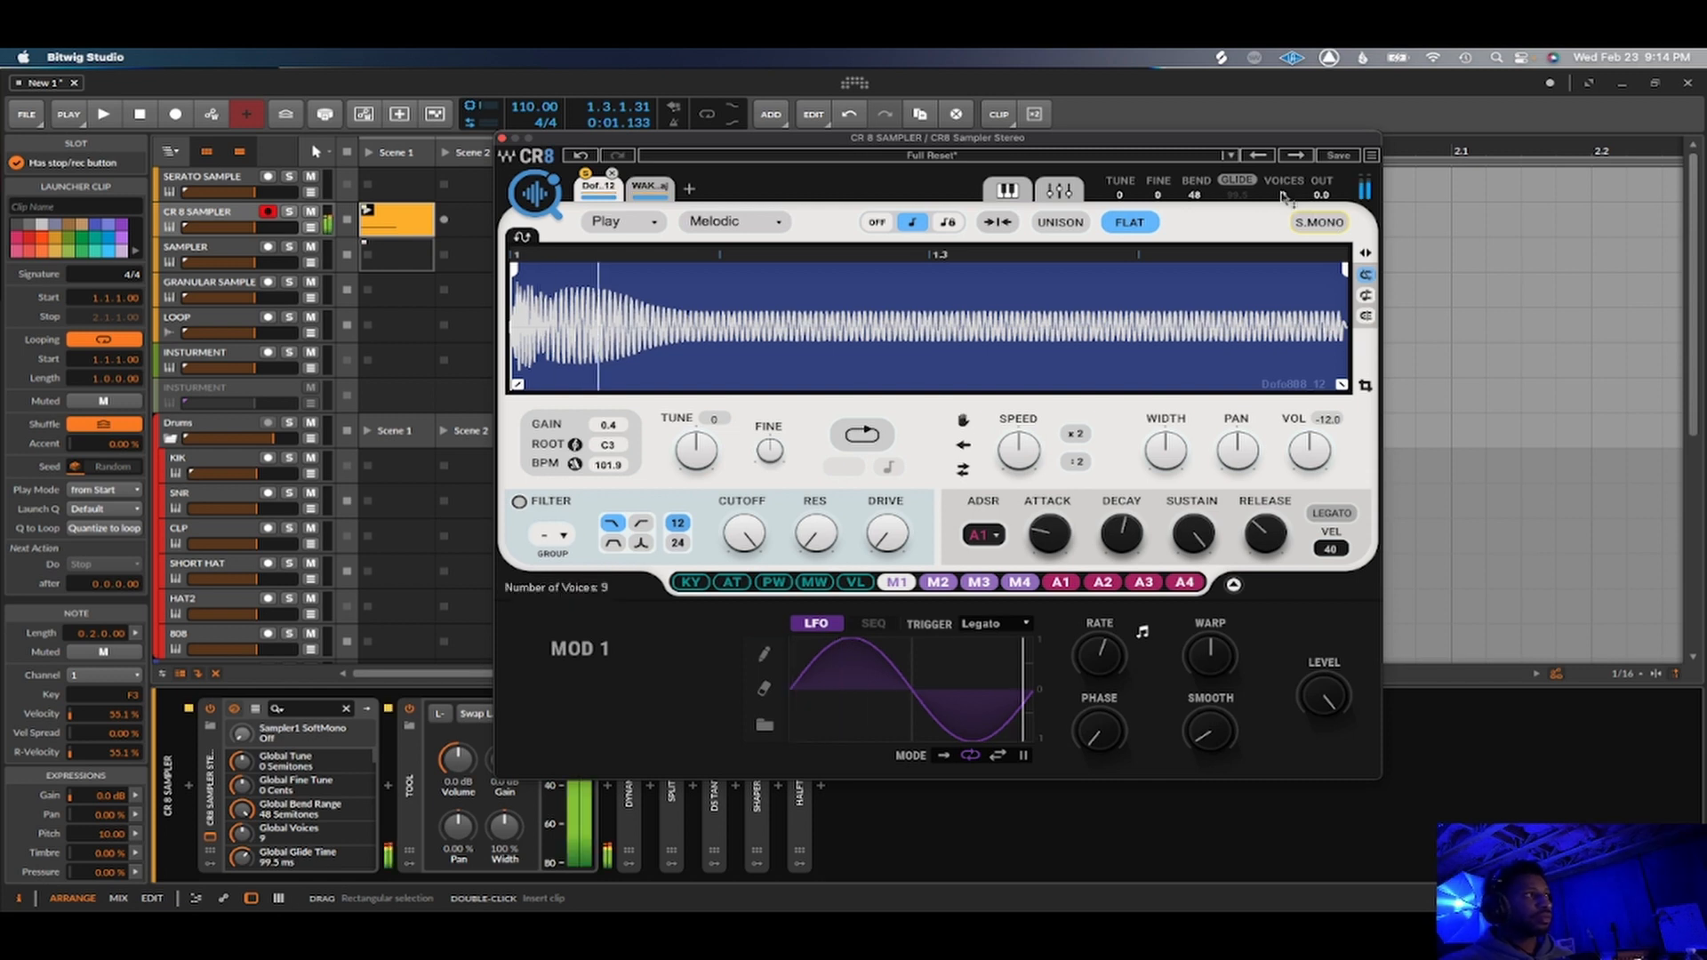
pyautogui.click(1320, 223)
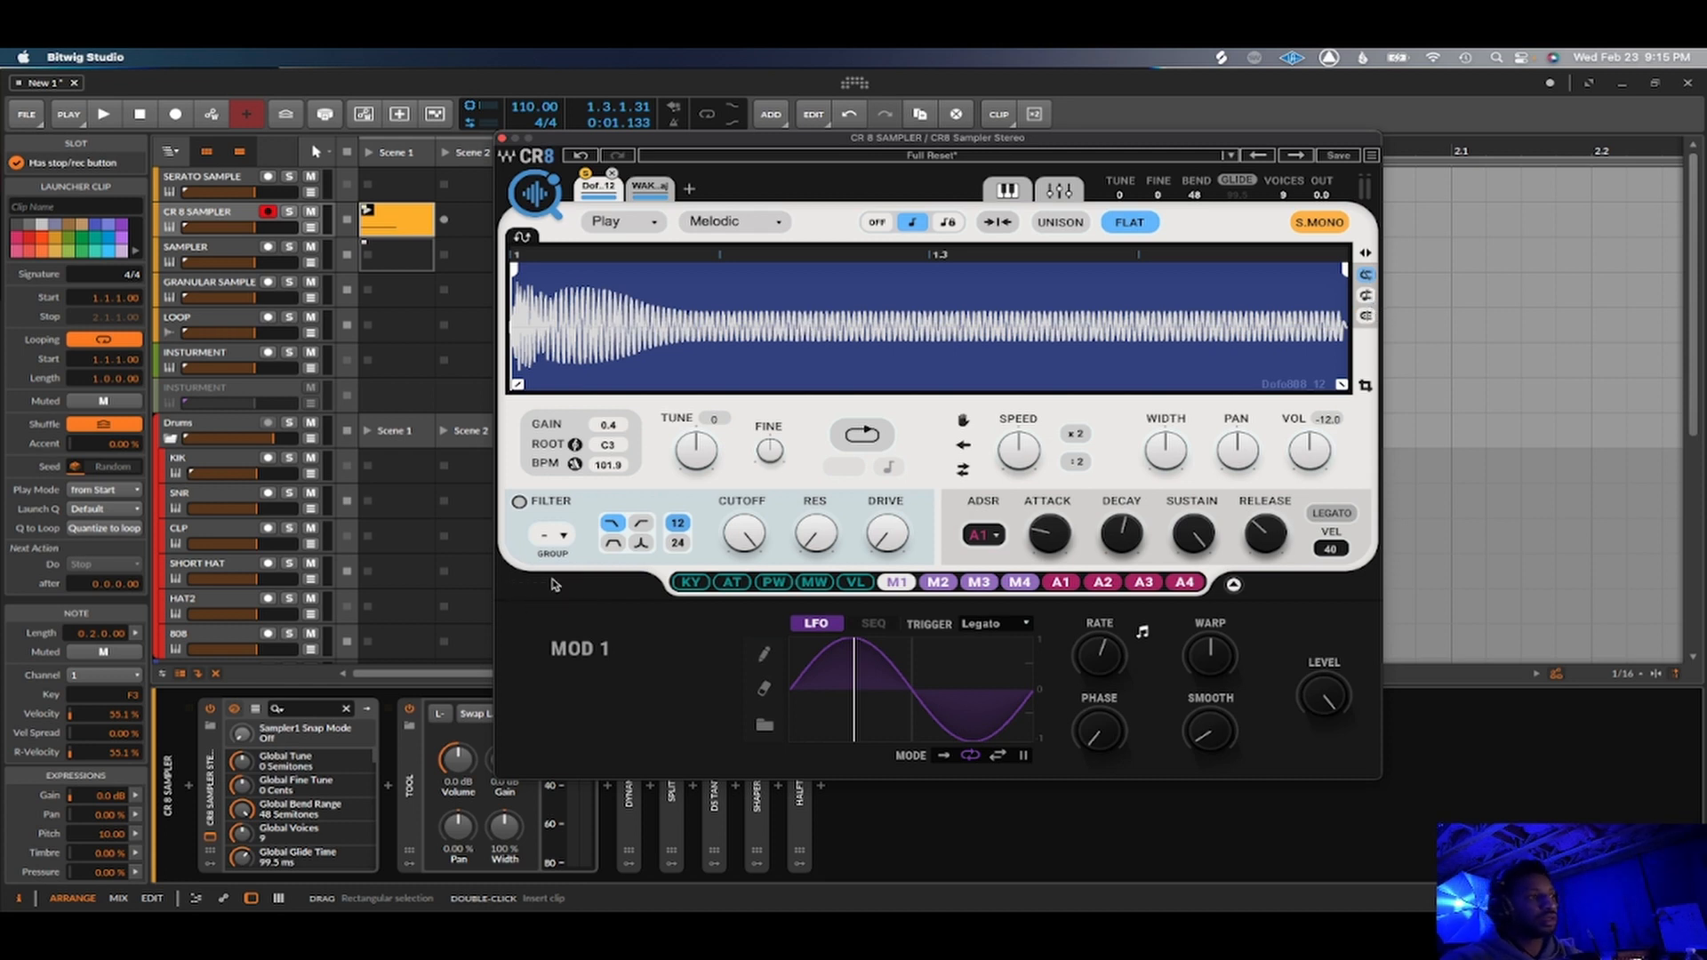
# Step: Try the Beats and Transients snap modes on the Dofo808_12 slot and return snapping to Off
pyautogui.click(1367, 296)
pyautogui.click(1368, 276)
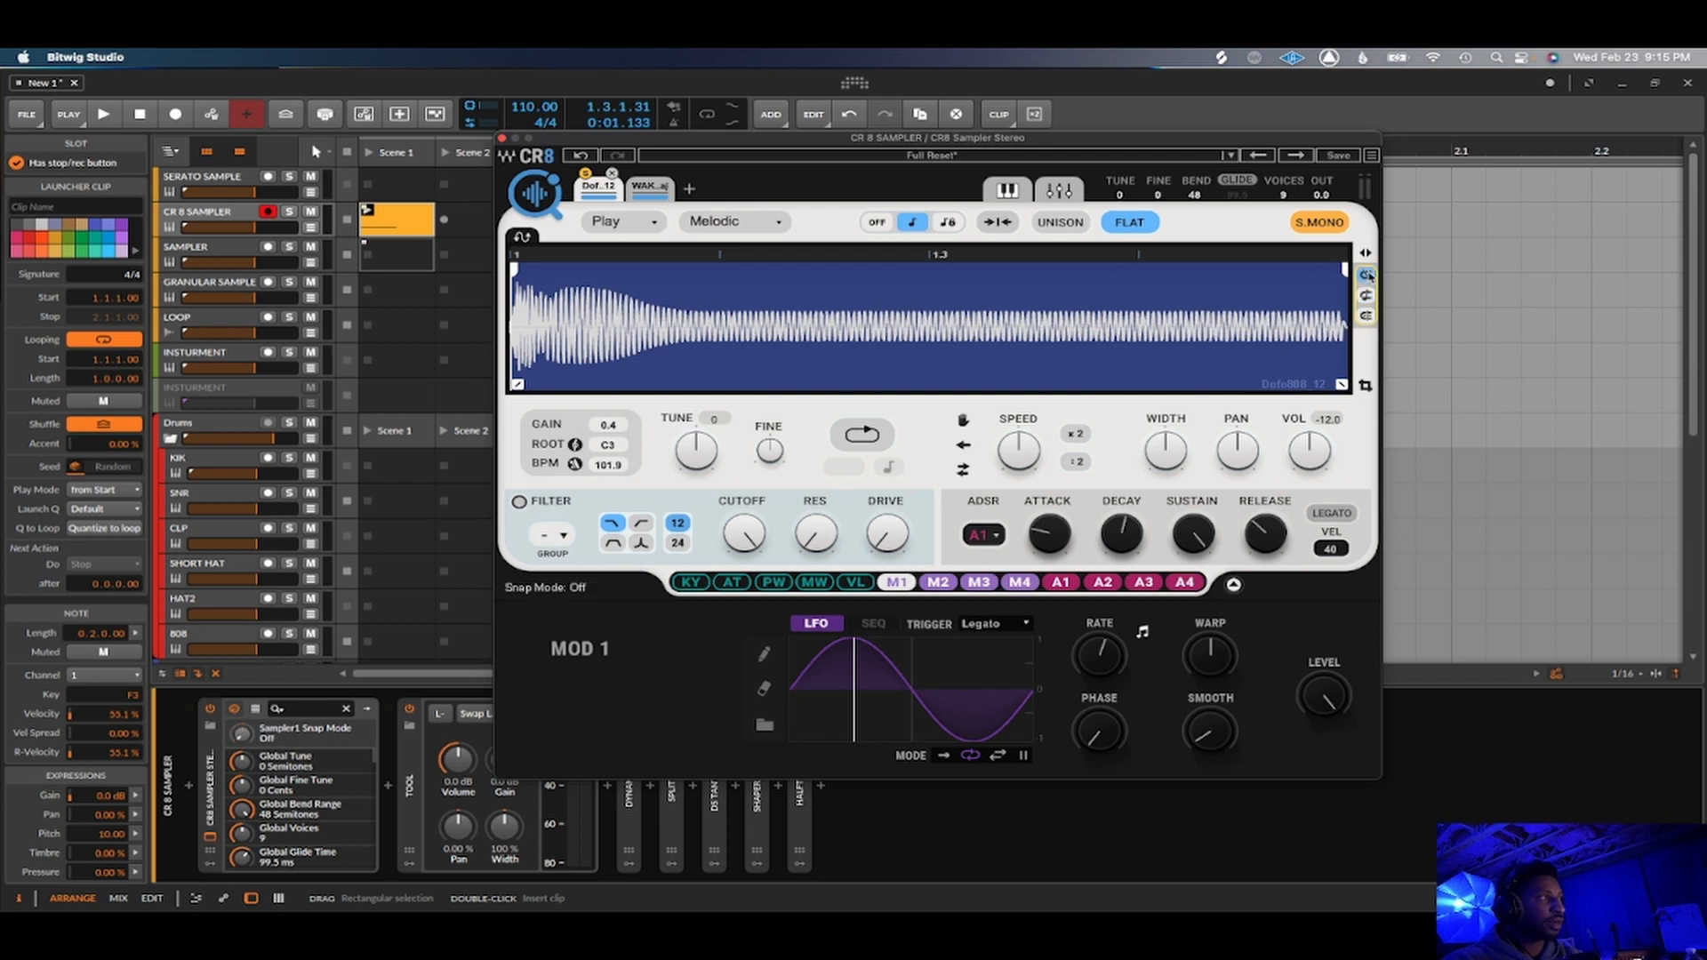
pyautogui.click(1366, 317)
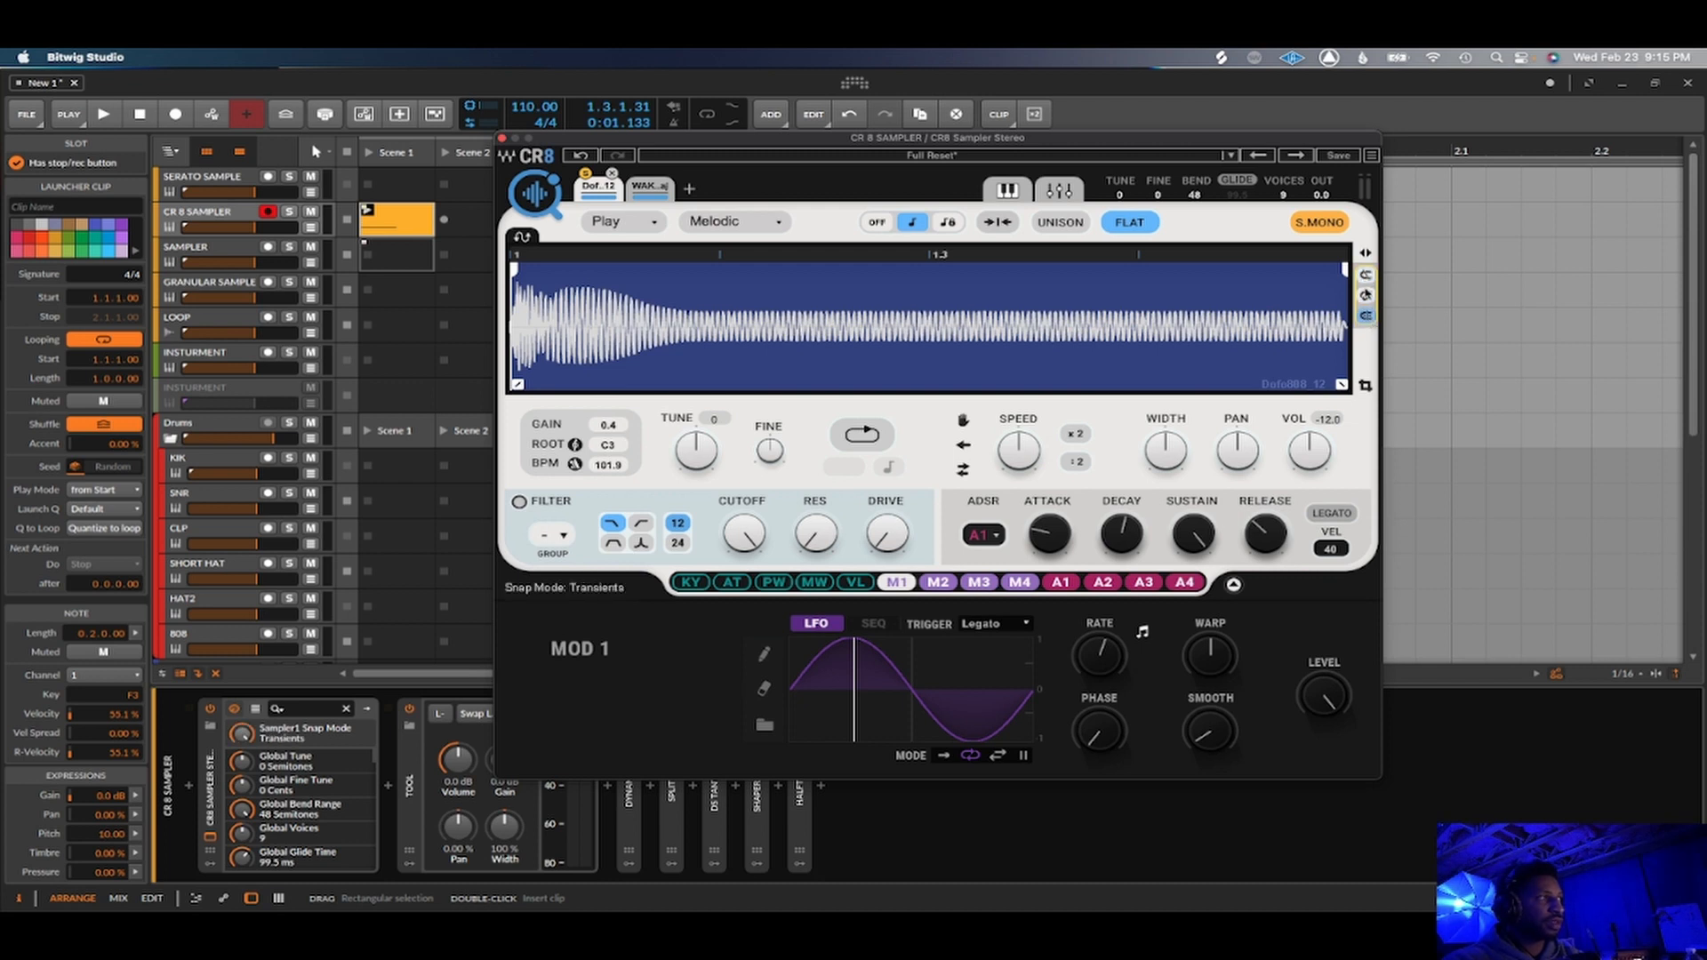
pyautogui.click(1367, 275)
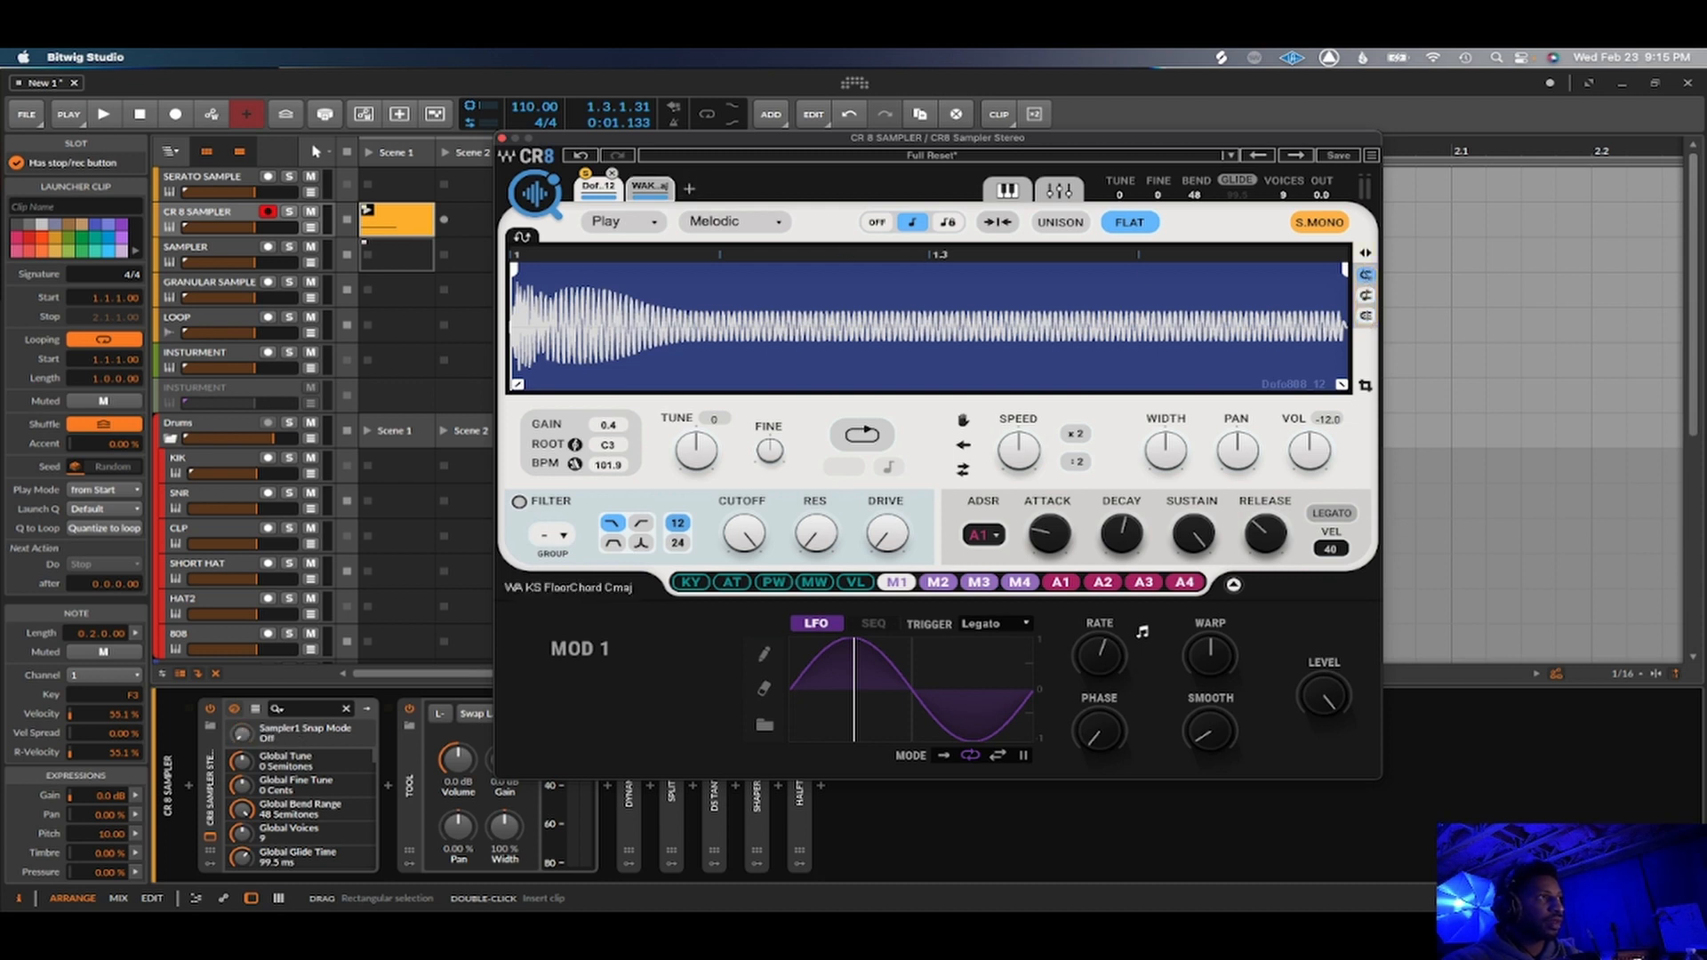
# Step: On the WA KS FloorChord slot, set snapping to Beats, move the sample start marker inward, and switch snapping off
pyautogui.click(649, 186)
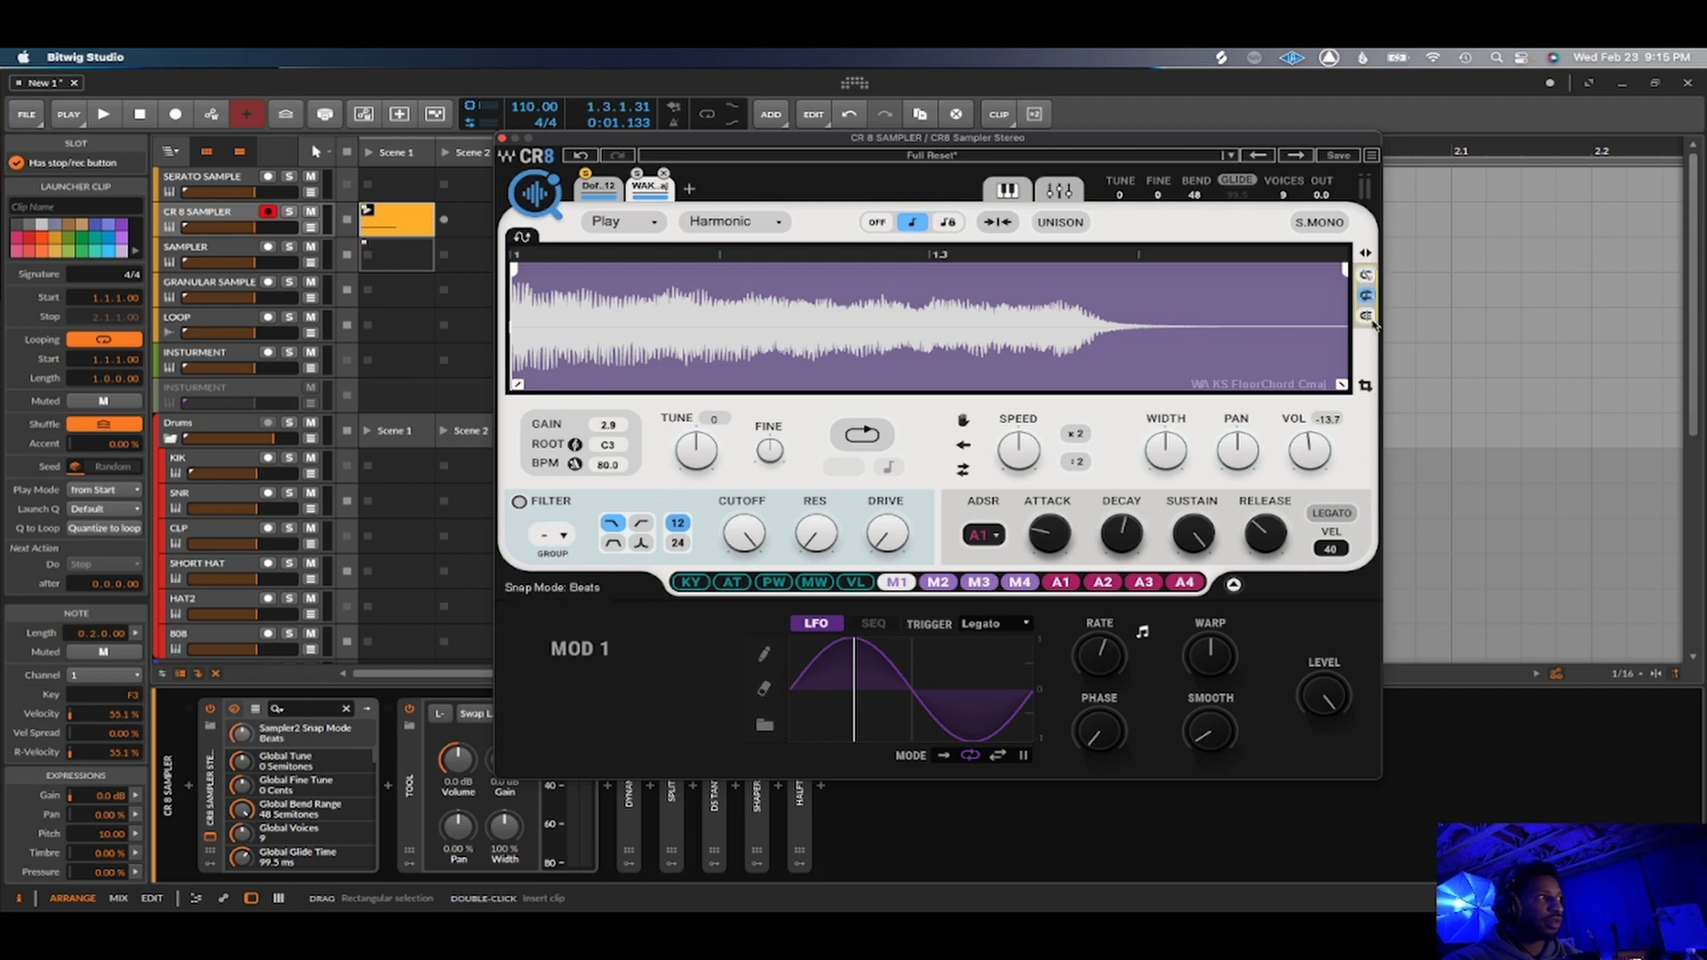
pyautogui.click(1368, 275)
pyautogui.click(1366, 295)
pyautogui.click(1020, 430)
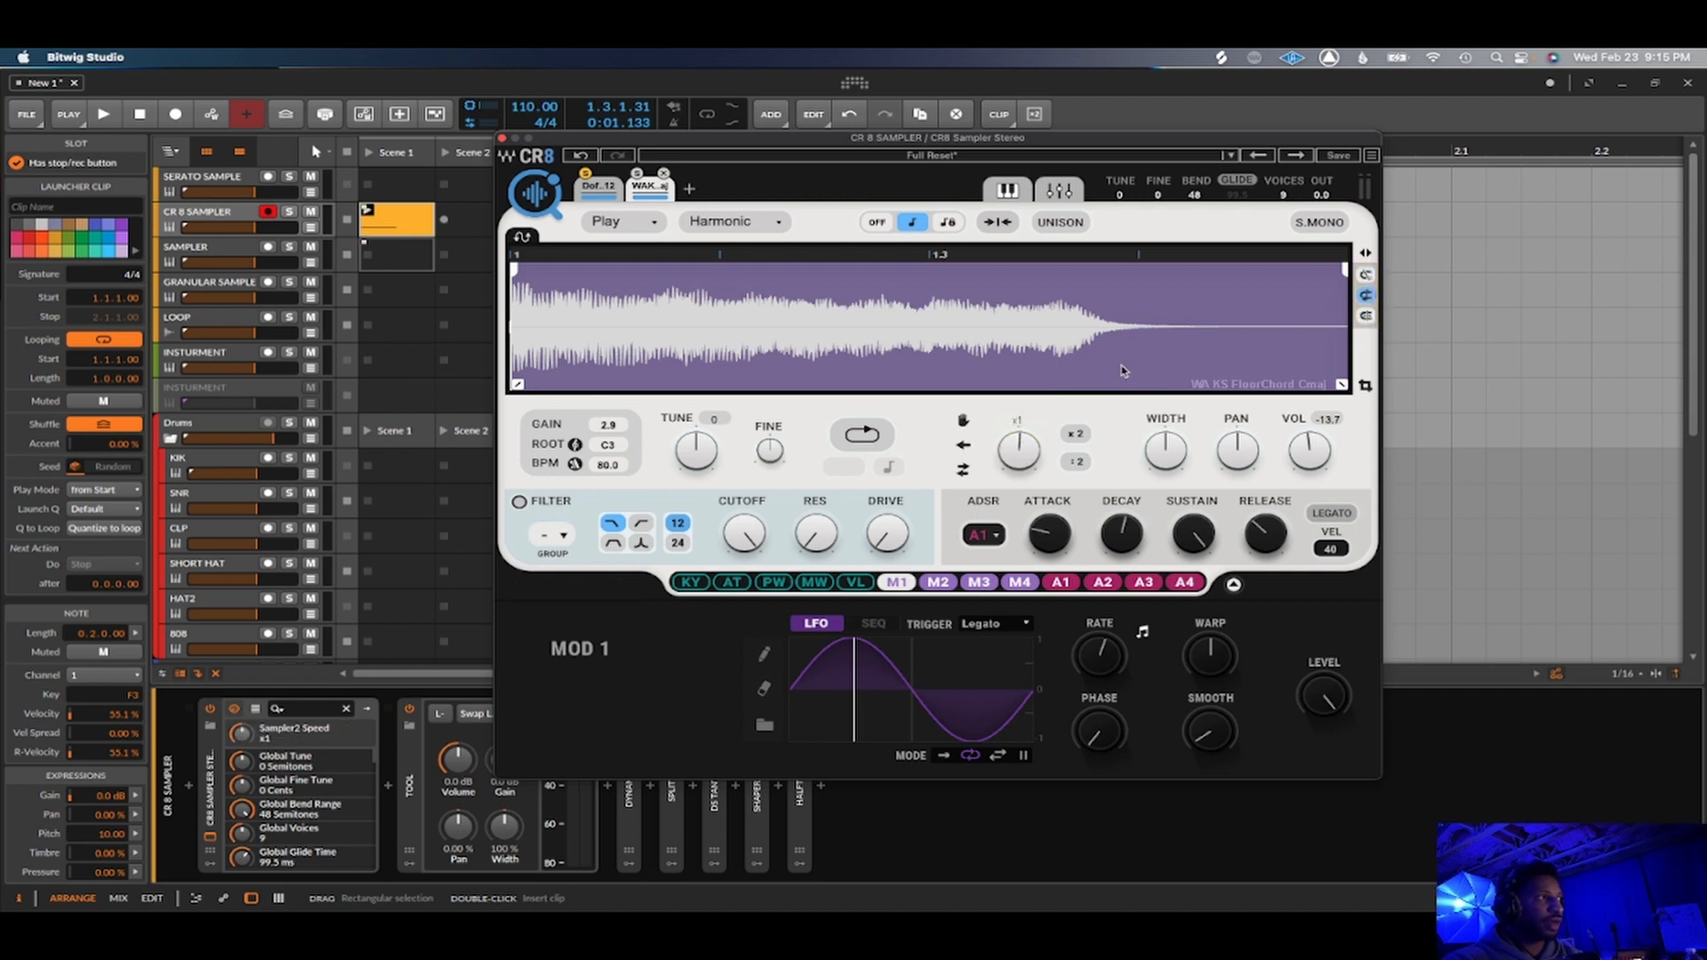
pyautogui.moveTo(517, 273)
pyautogui.mouseDown()
pyautogui.moveTo(703, 269)
pyautogui.moveTo(451, 294)
pyautogui.moveTo(668, 264)
pyautogui.moveTo(618, 266)
pyautogui.mouseUp()
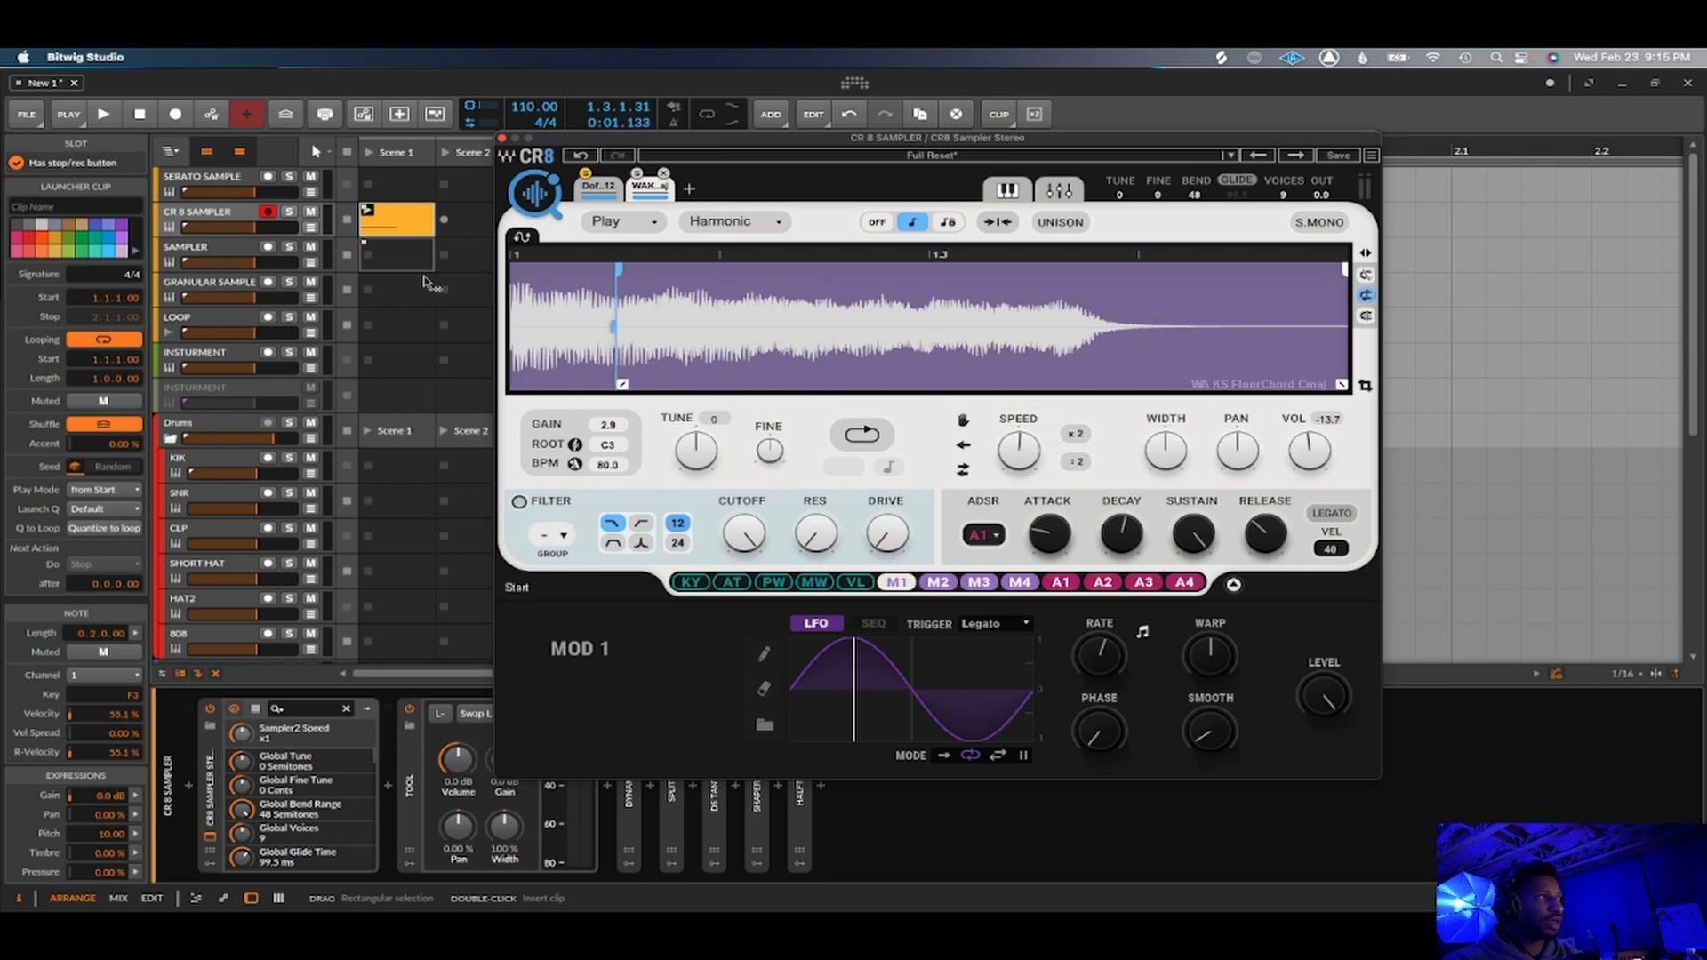
pyautogui.click(1366, 274)
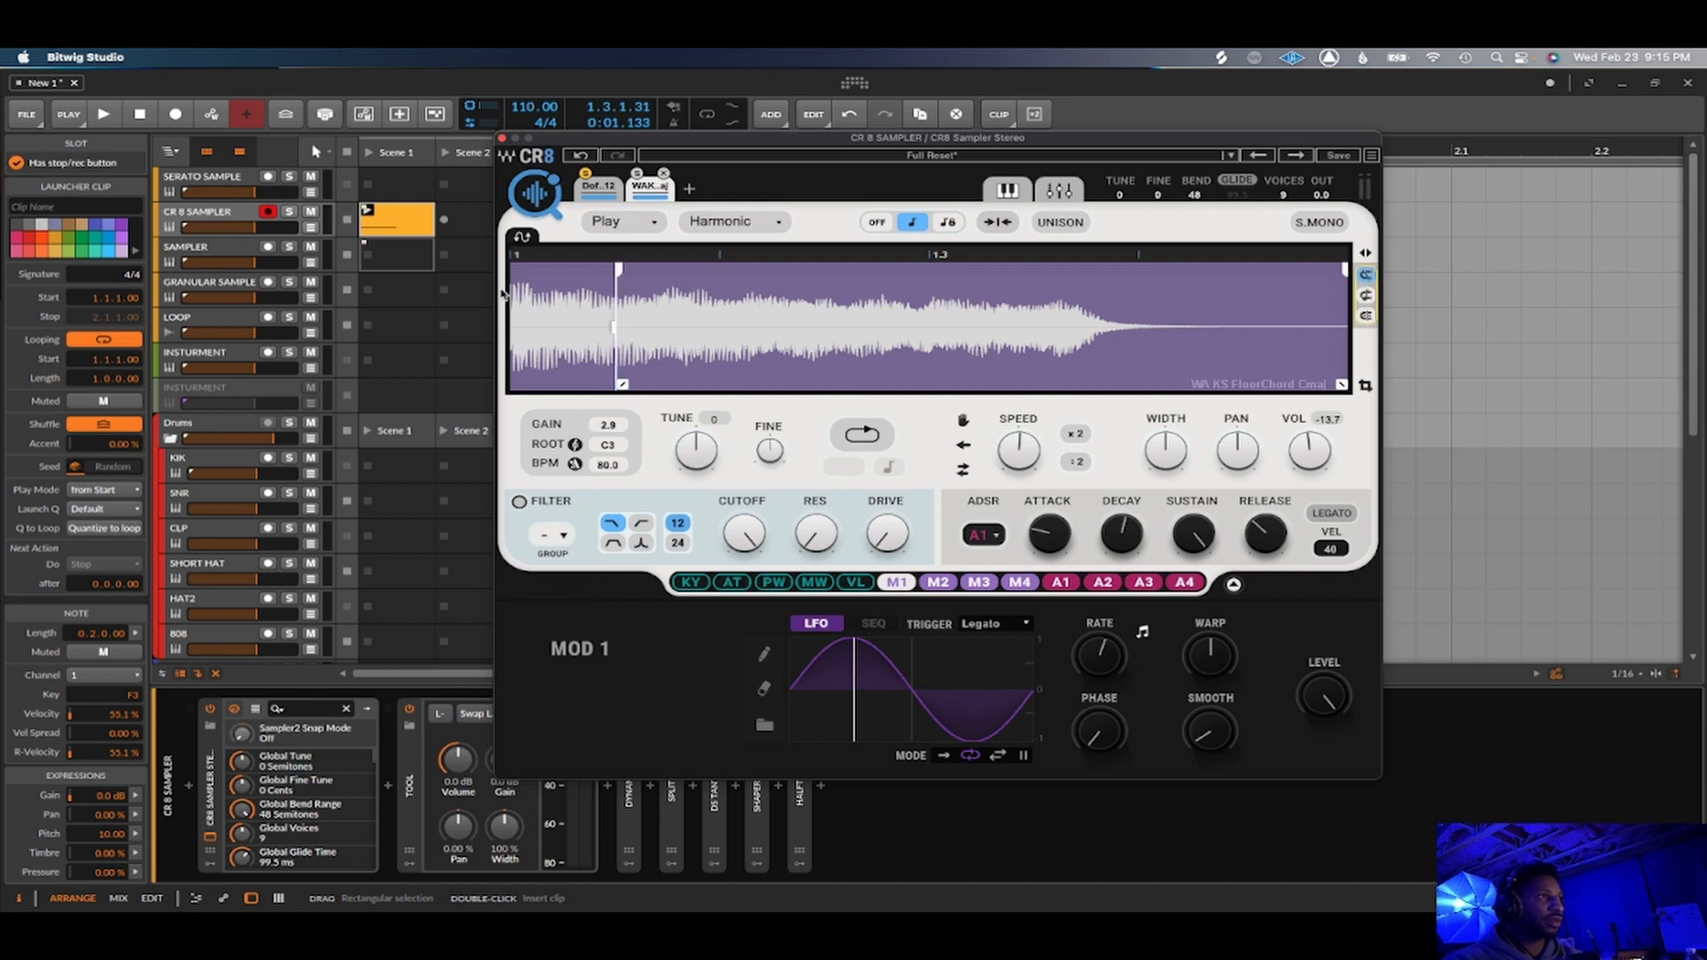
# Step: Reopen COSMOS, limit the sample list to the Waves Audio Factor folder, and browse its one-shots
pyautogui.click(534, 191)
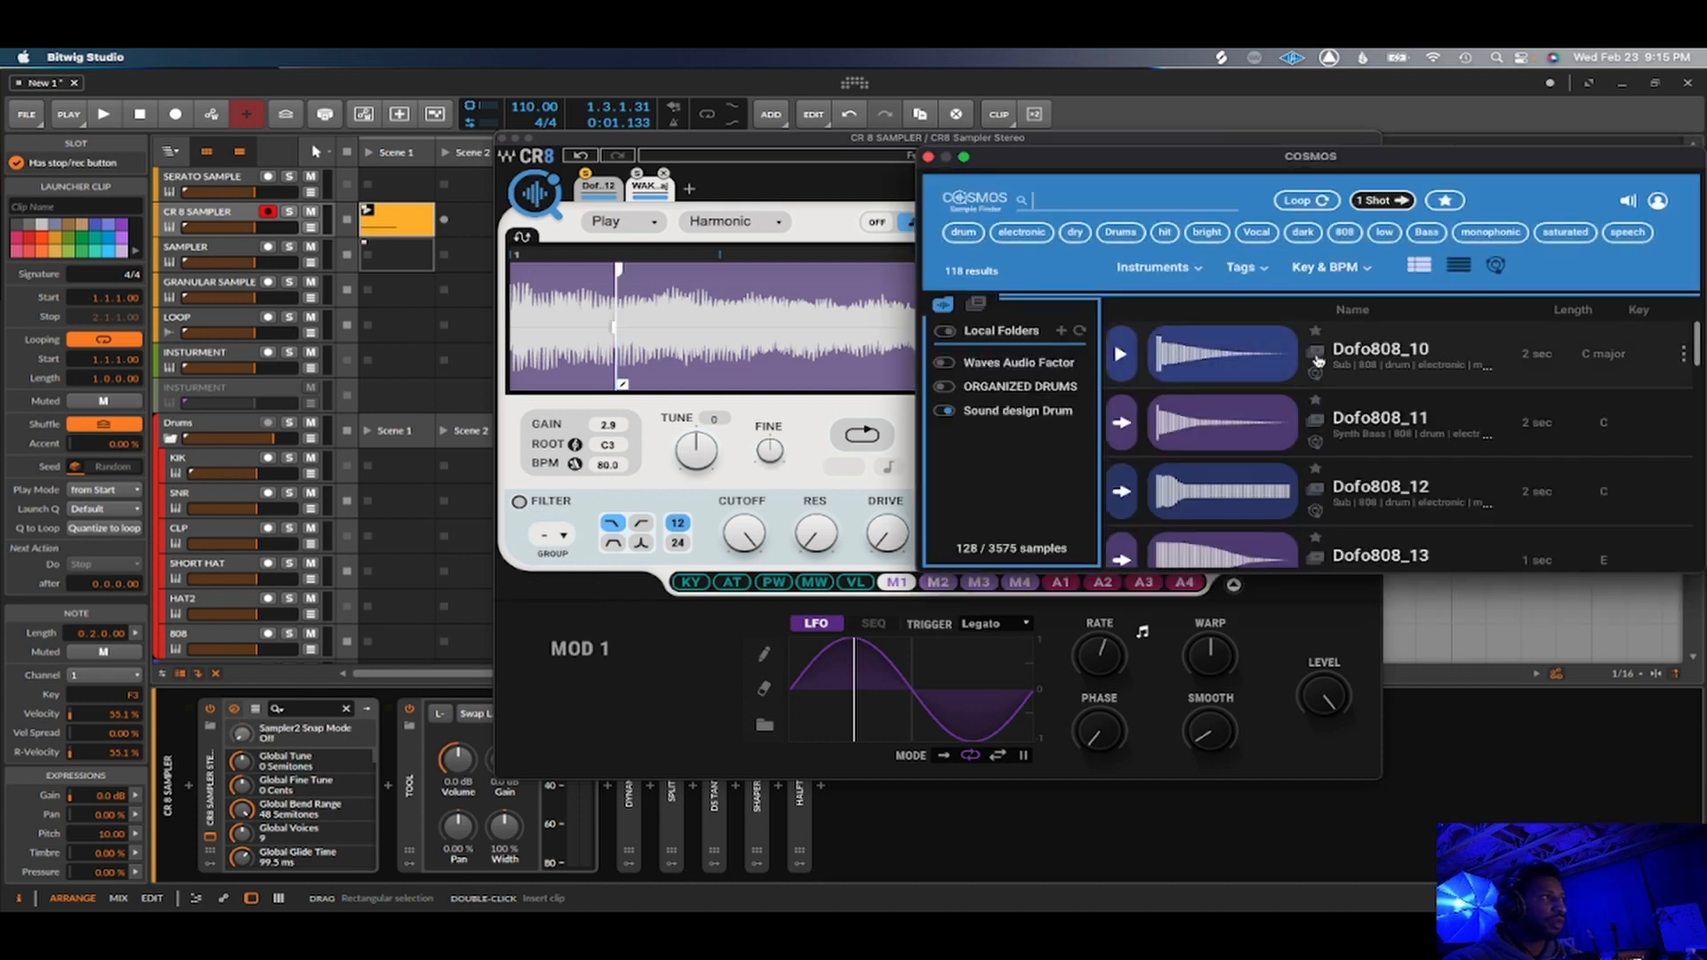
pyautogui.click(1011, 364)
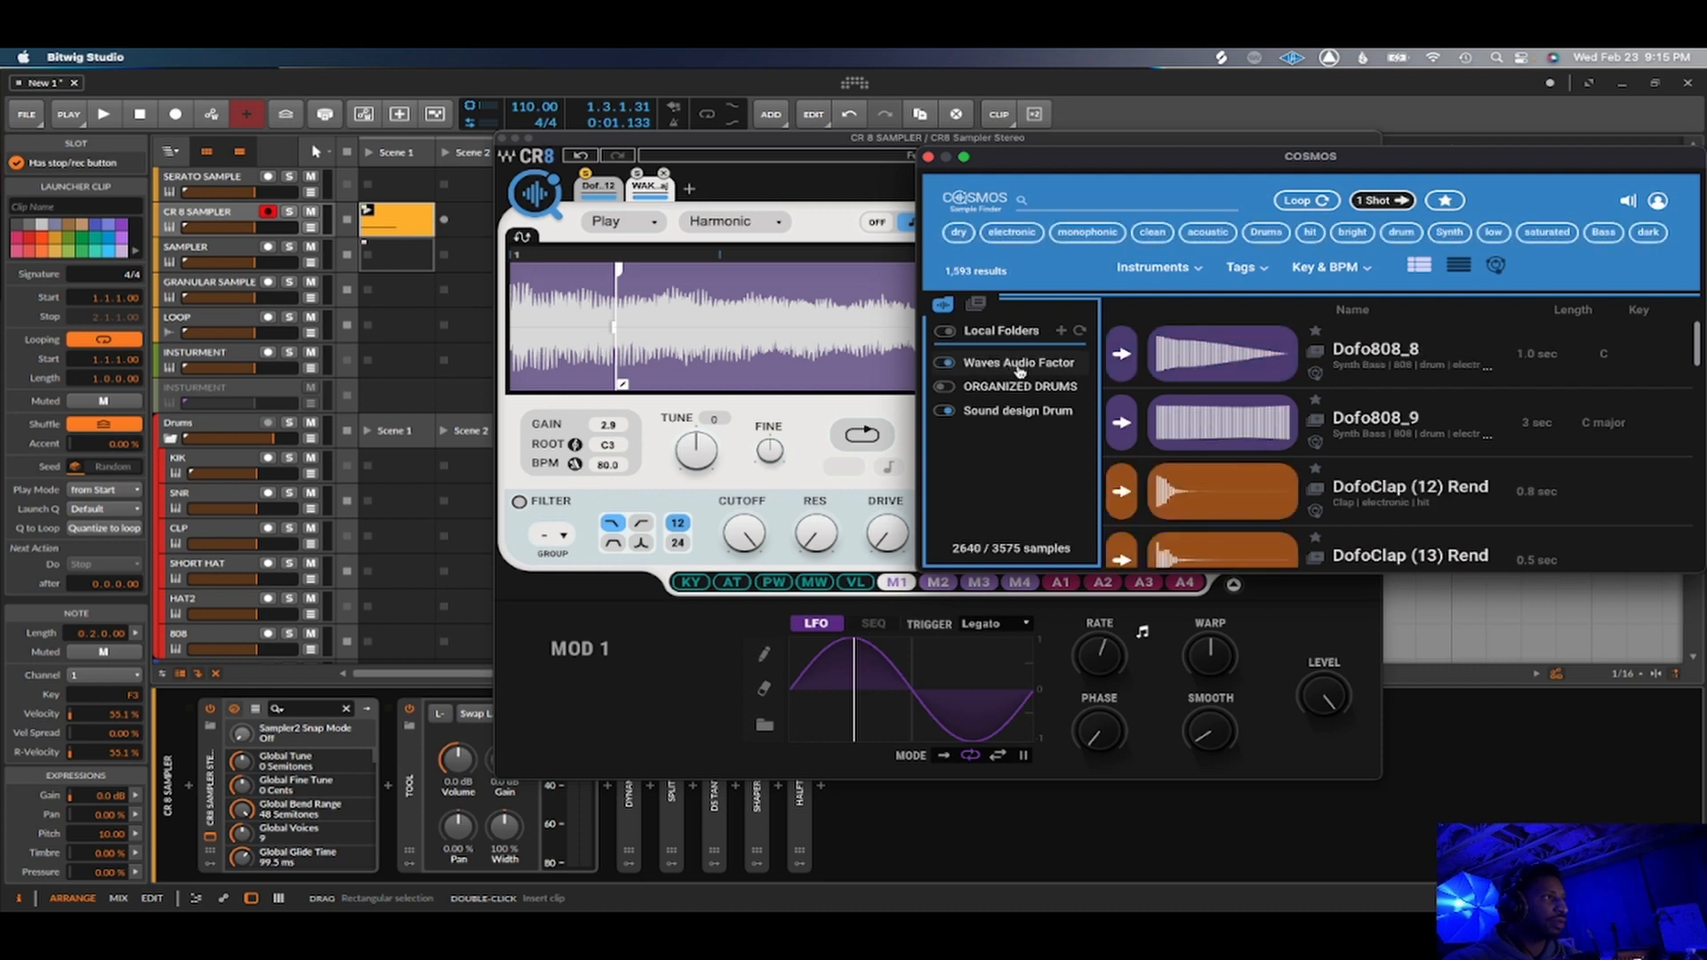
pyautogui.click(948, 412)
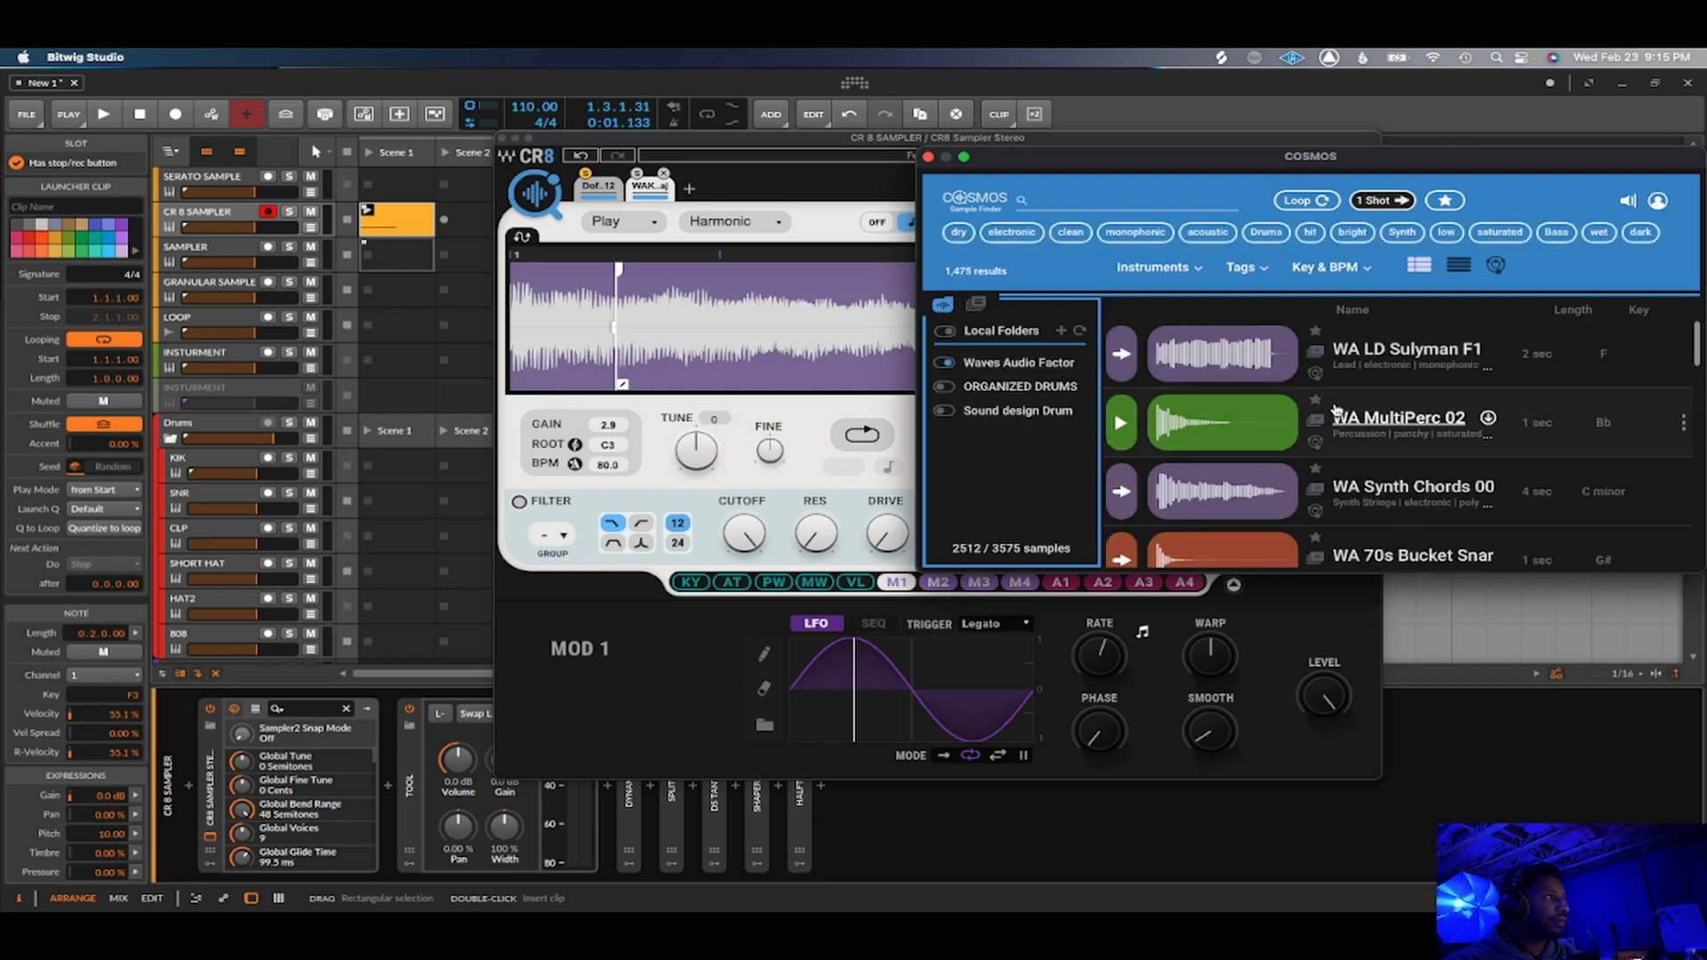
pyautogui.scroll(-10, 1336, 411)
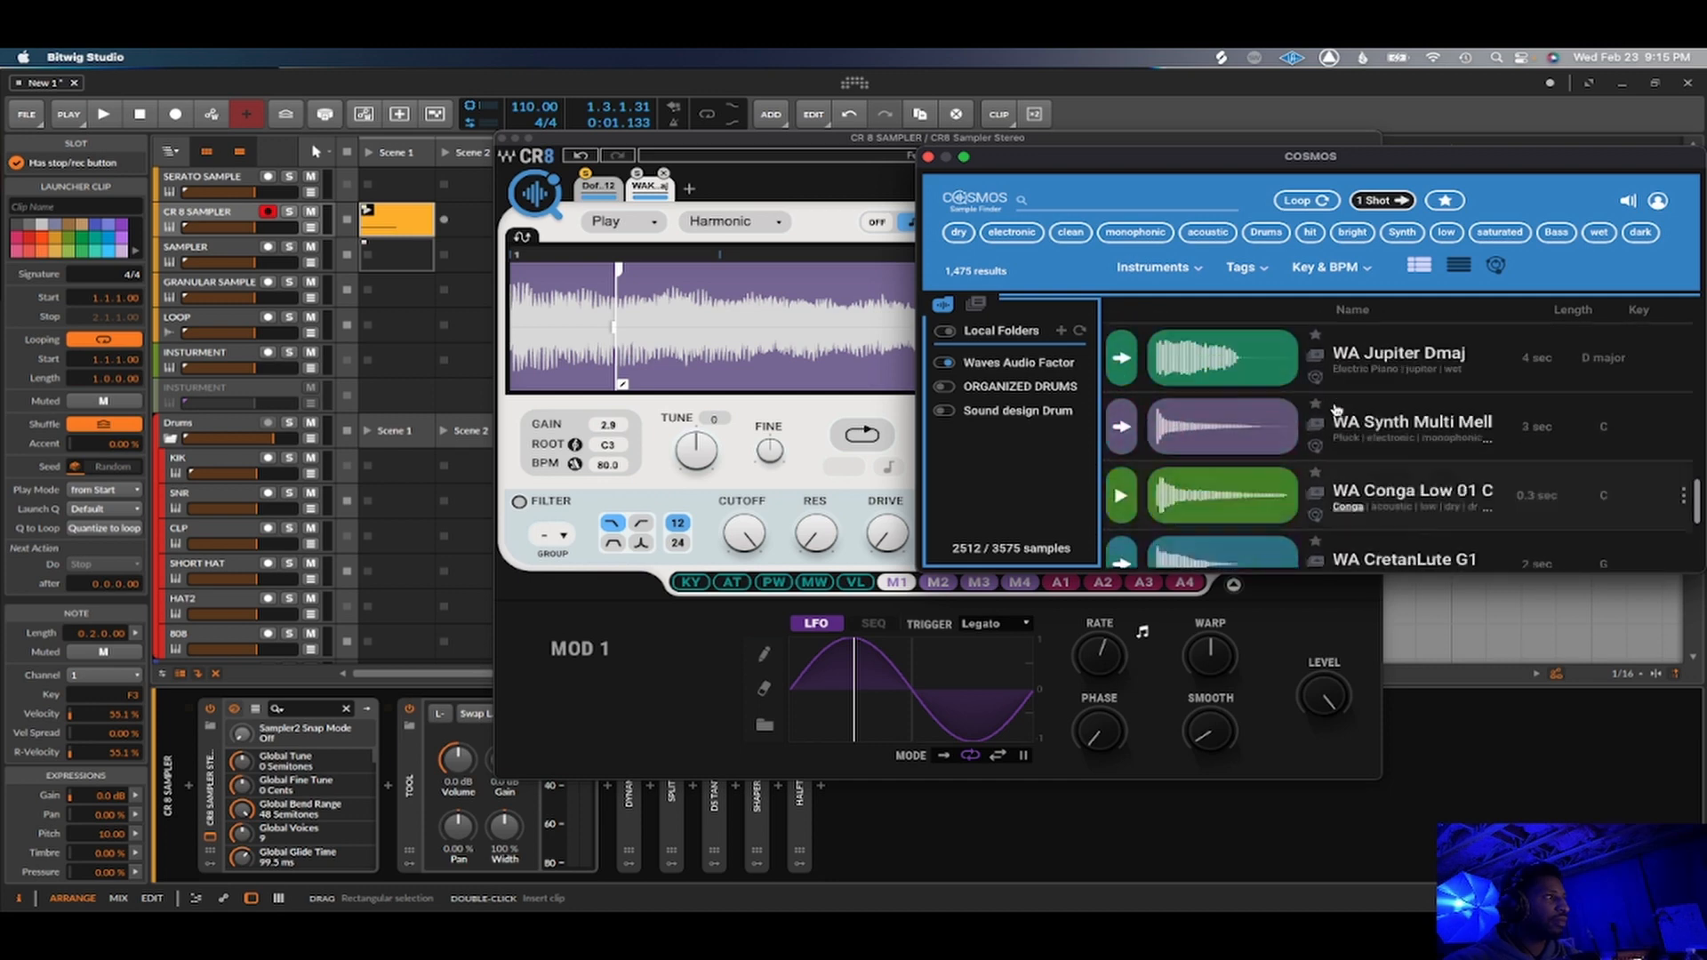
pyautogui.scroll(10, 1336, 411)
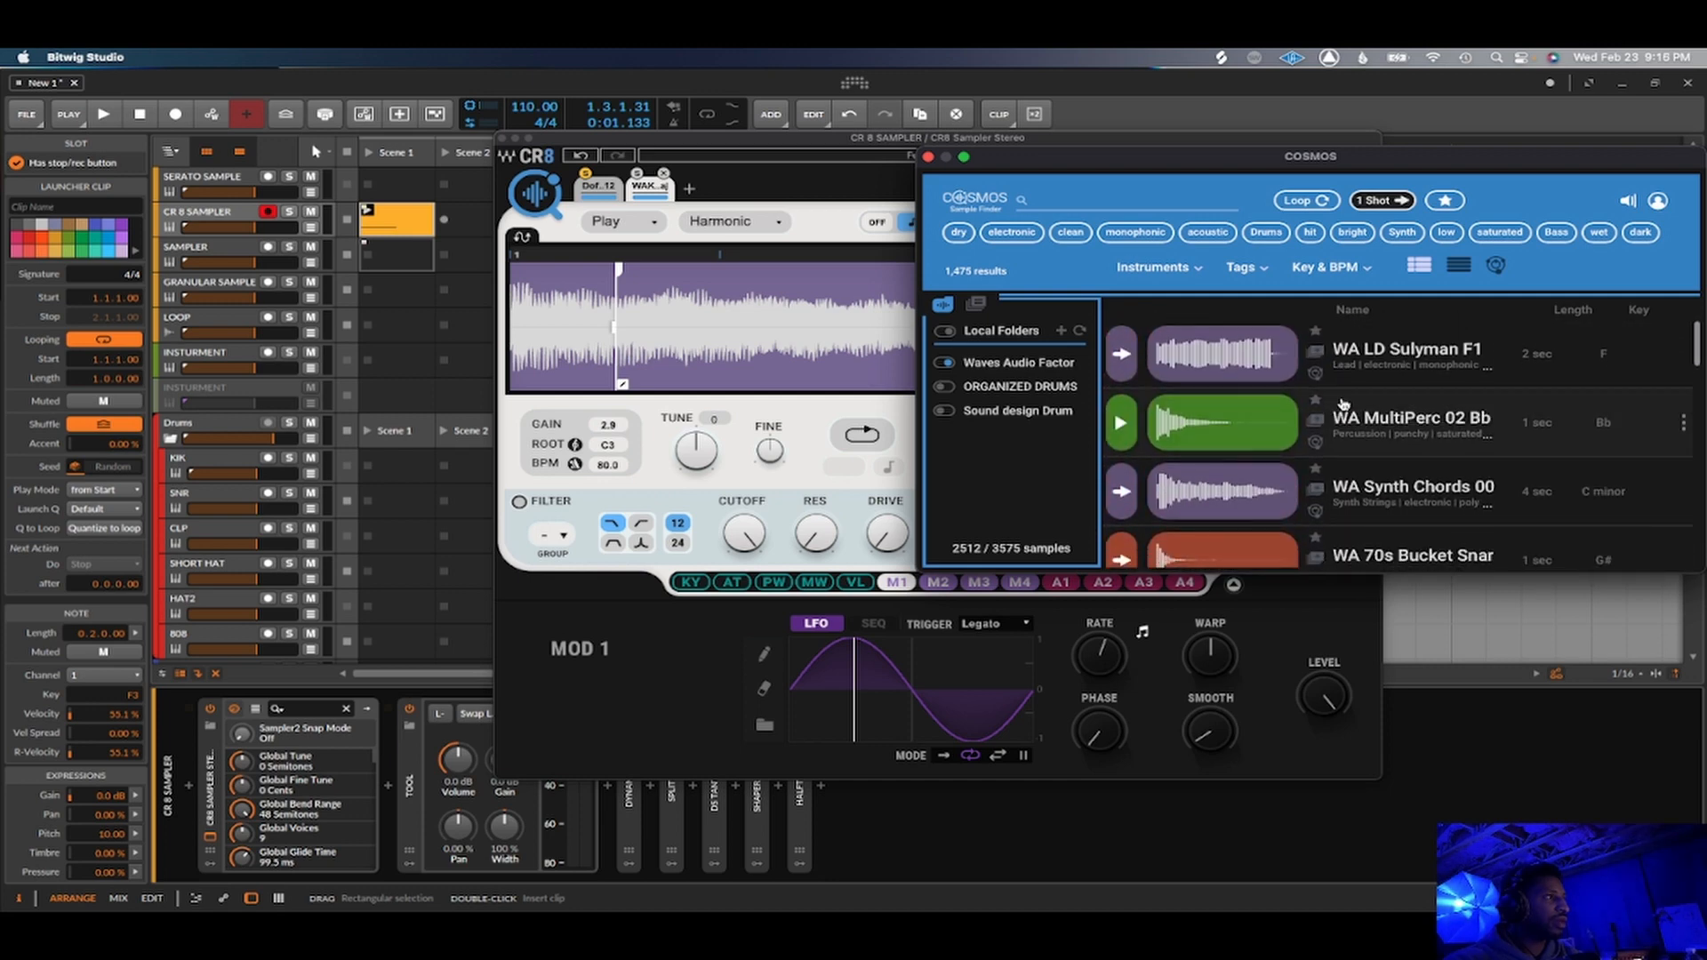
pyautogui.scroll(-8, 1343, 405)
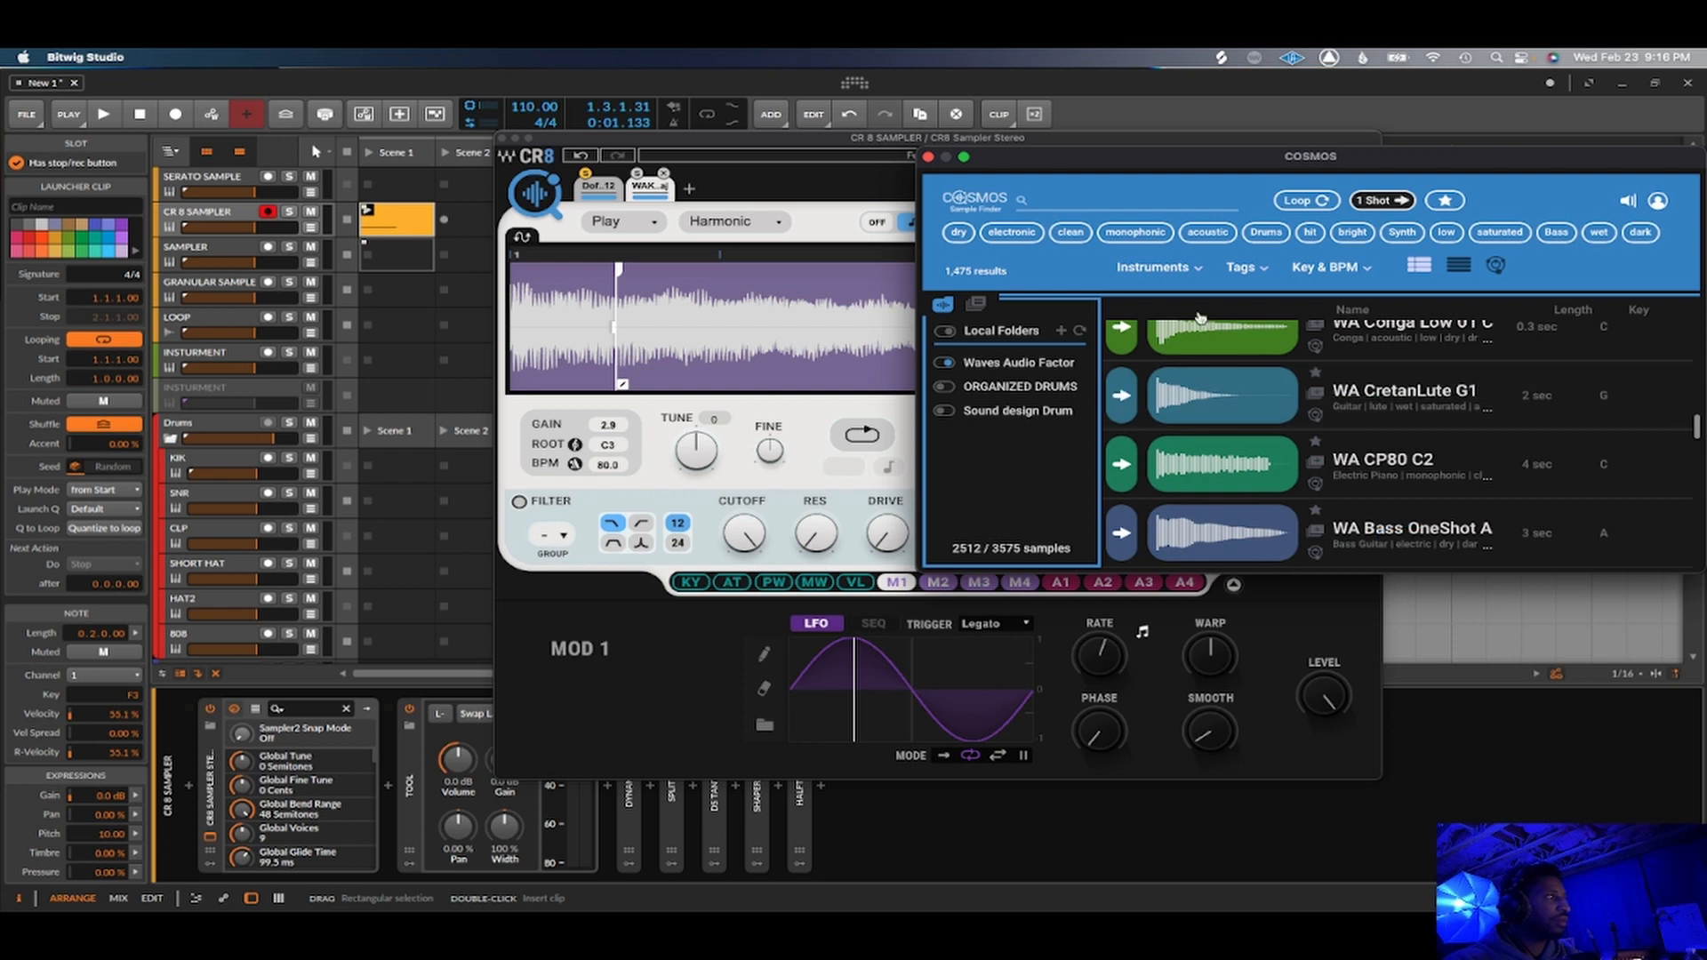
# Step: Filter COSMOS to loops, load WA Tops Techno into the second CR8 slot, and remove that slot
pyautogui.click(1307, 201)
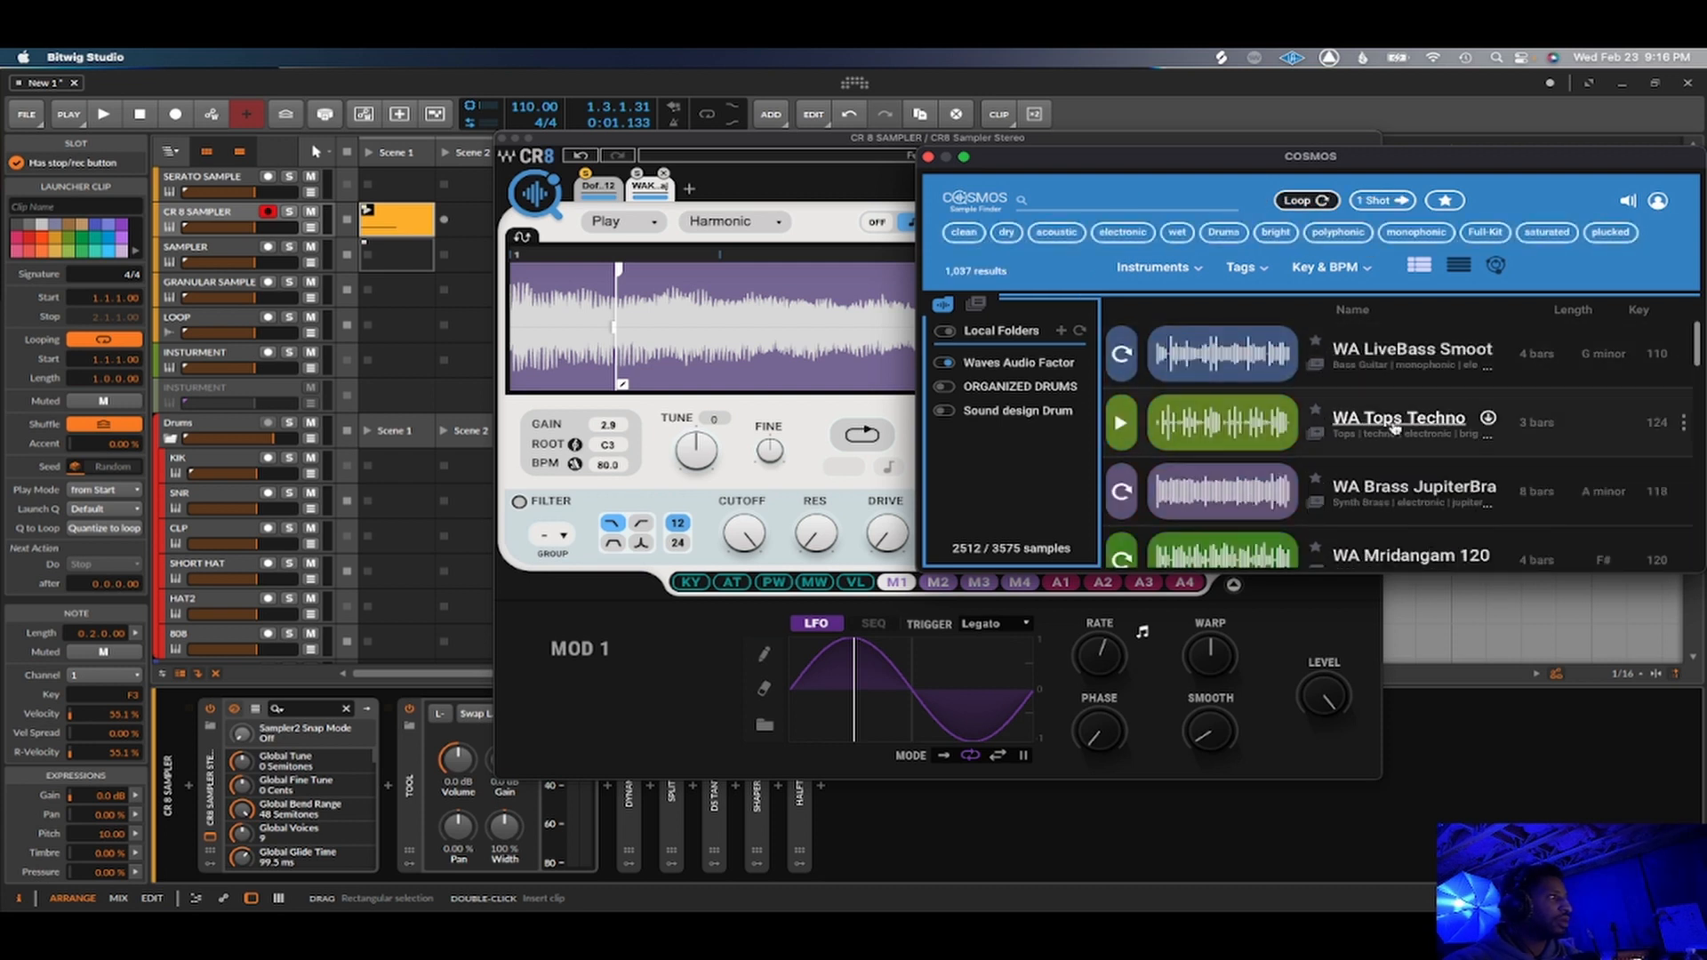
pyautogui.moveTo(1391, 421); pyautogui.dragTo(800, 347)
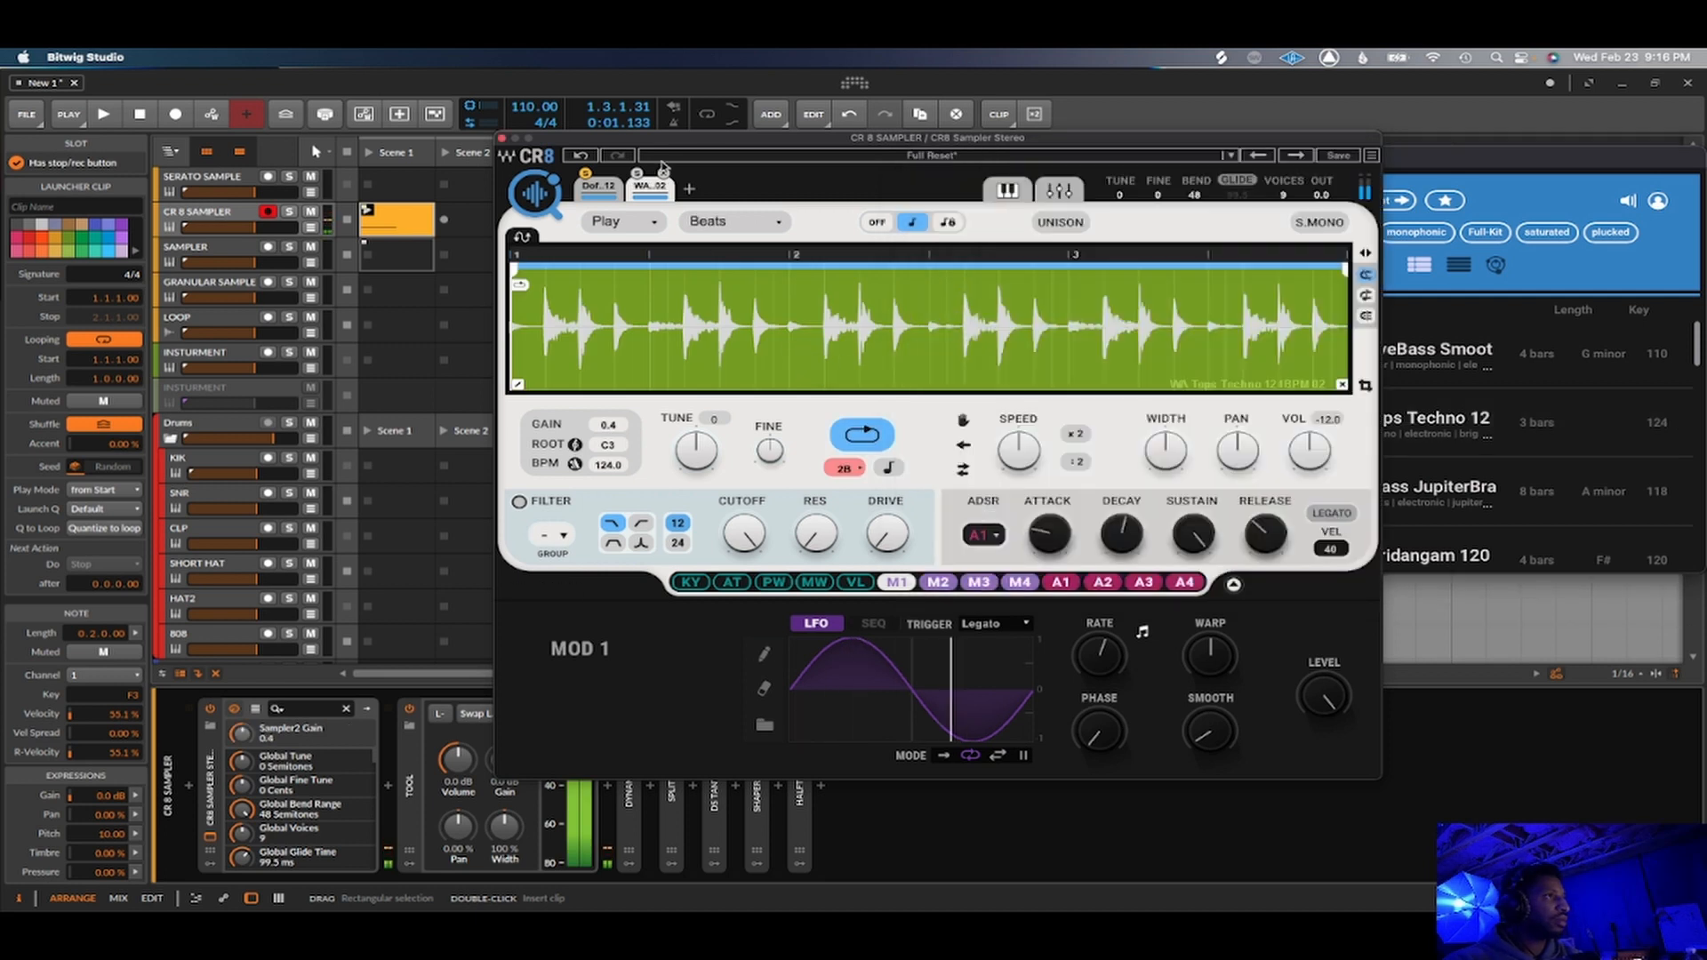
pyautogui.click(664, 174)
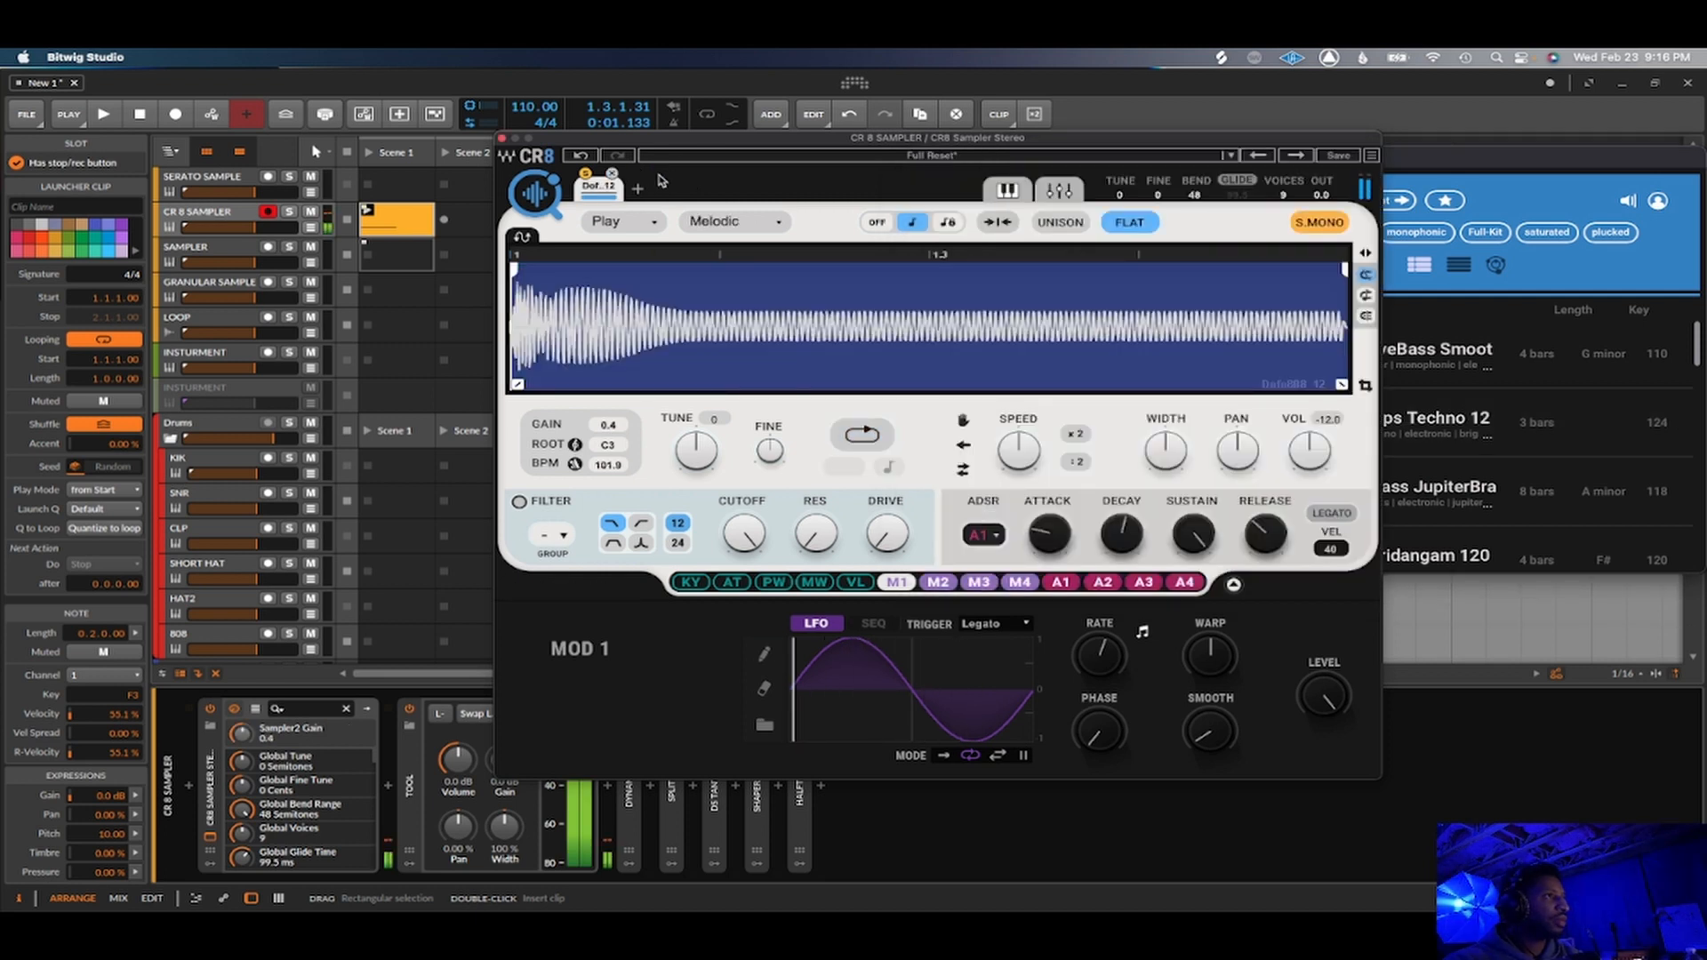
# Step: Remove the Dofo808_12 sample from its CR8 slot and load the WA Tops Techno 124BPM loop from COSMOS in its place
pyautogui.click(612, 174)
pyautogui.click(1423, 418)
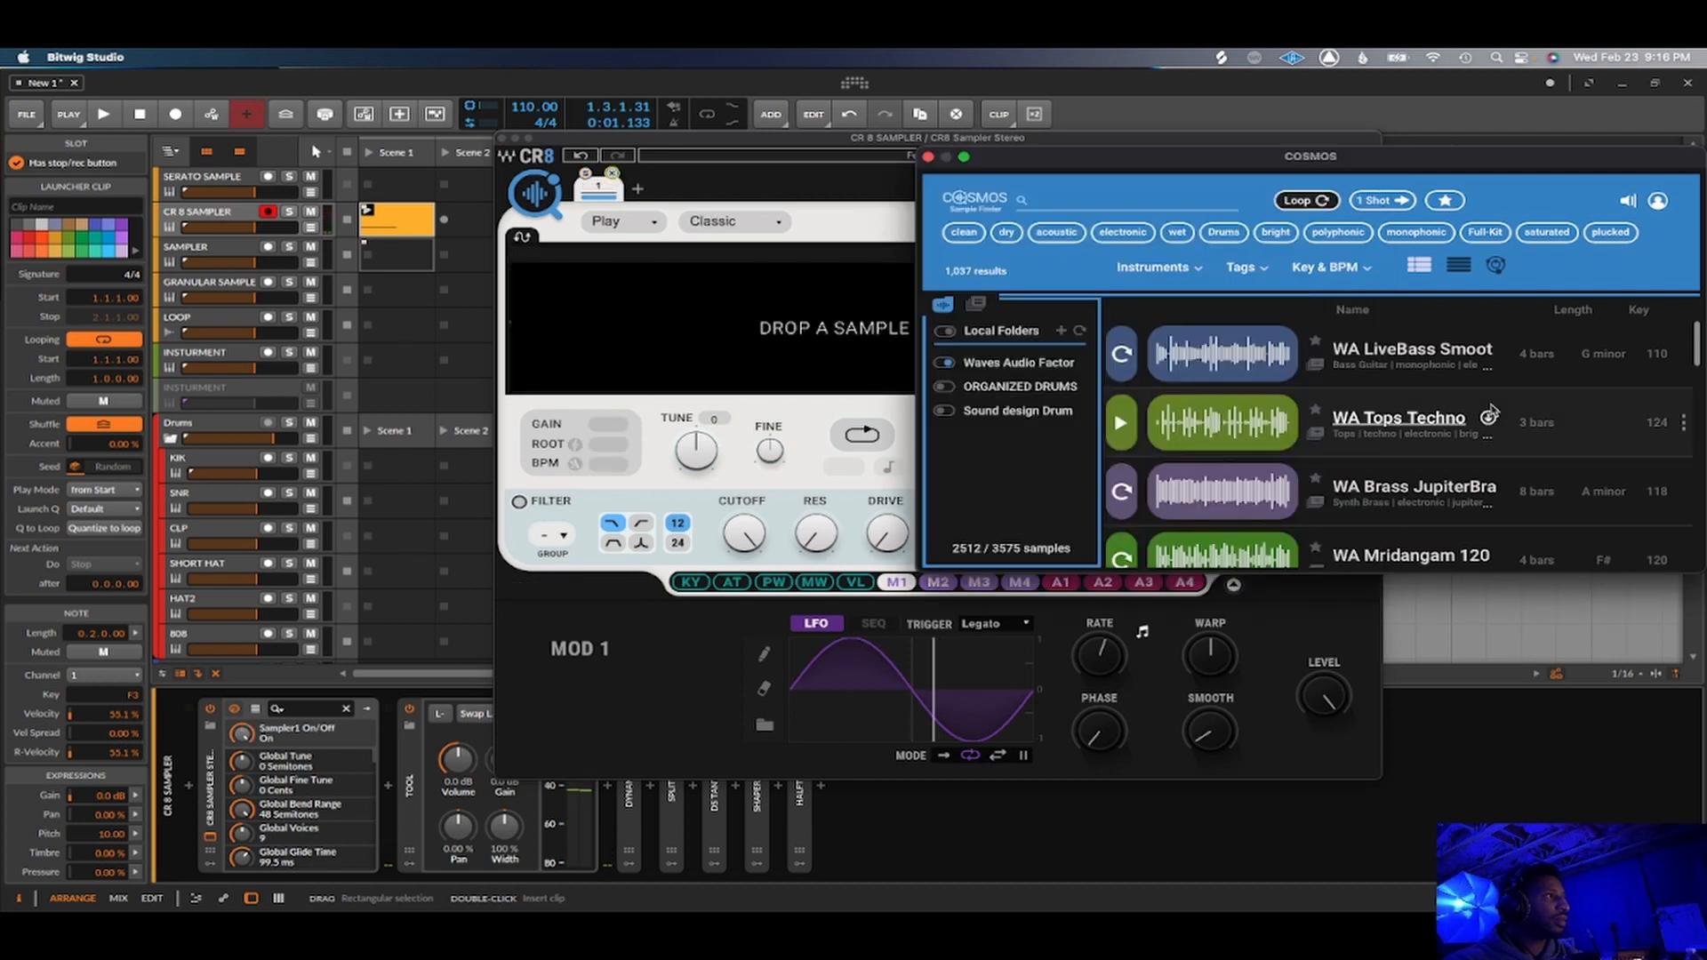
pyautogui.moveTo(1276, 429); pyautogui.dragTo(736, 325)
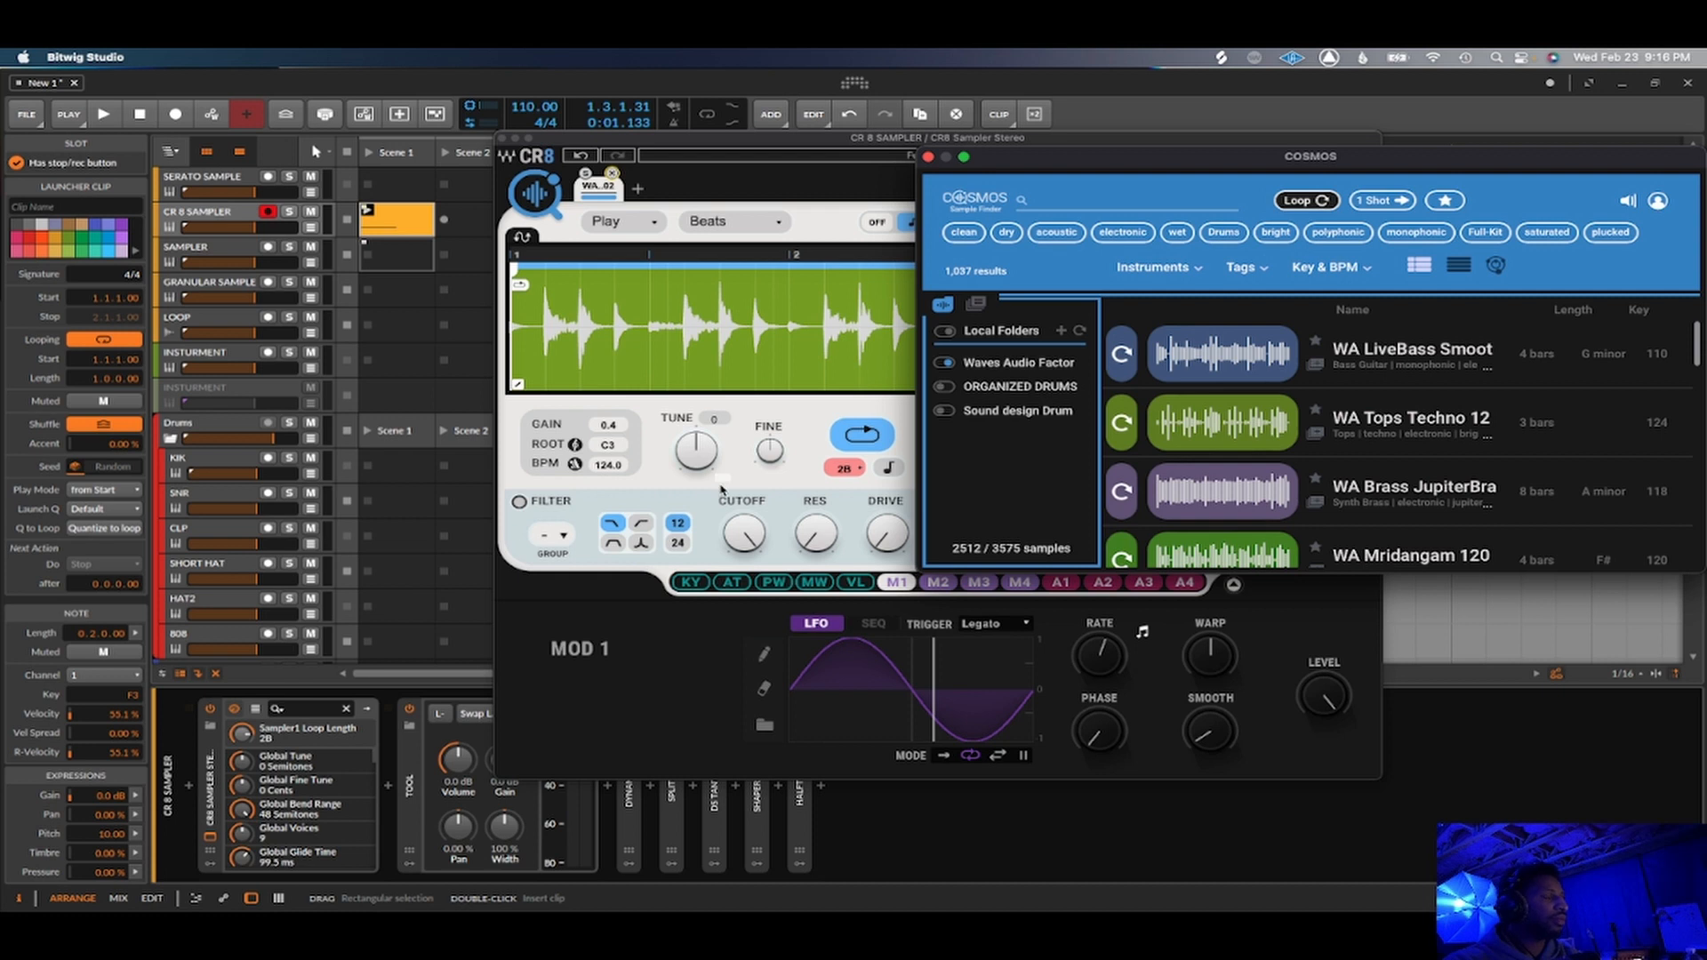
pyautogui.click(722, 489)
pyautogui.click(1184, 302)
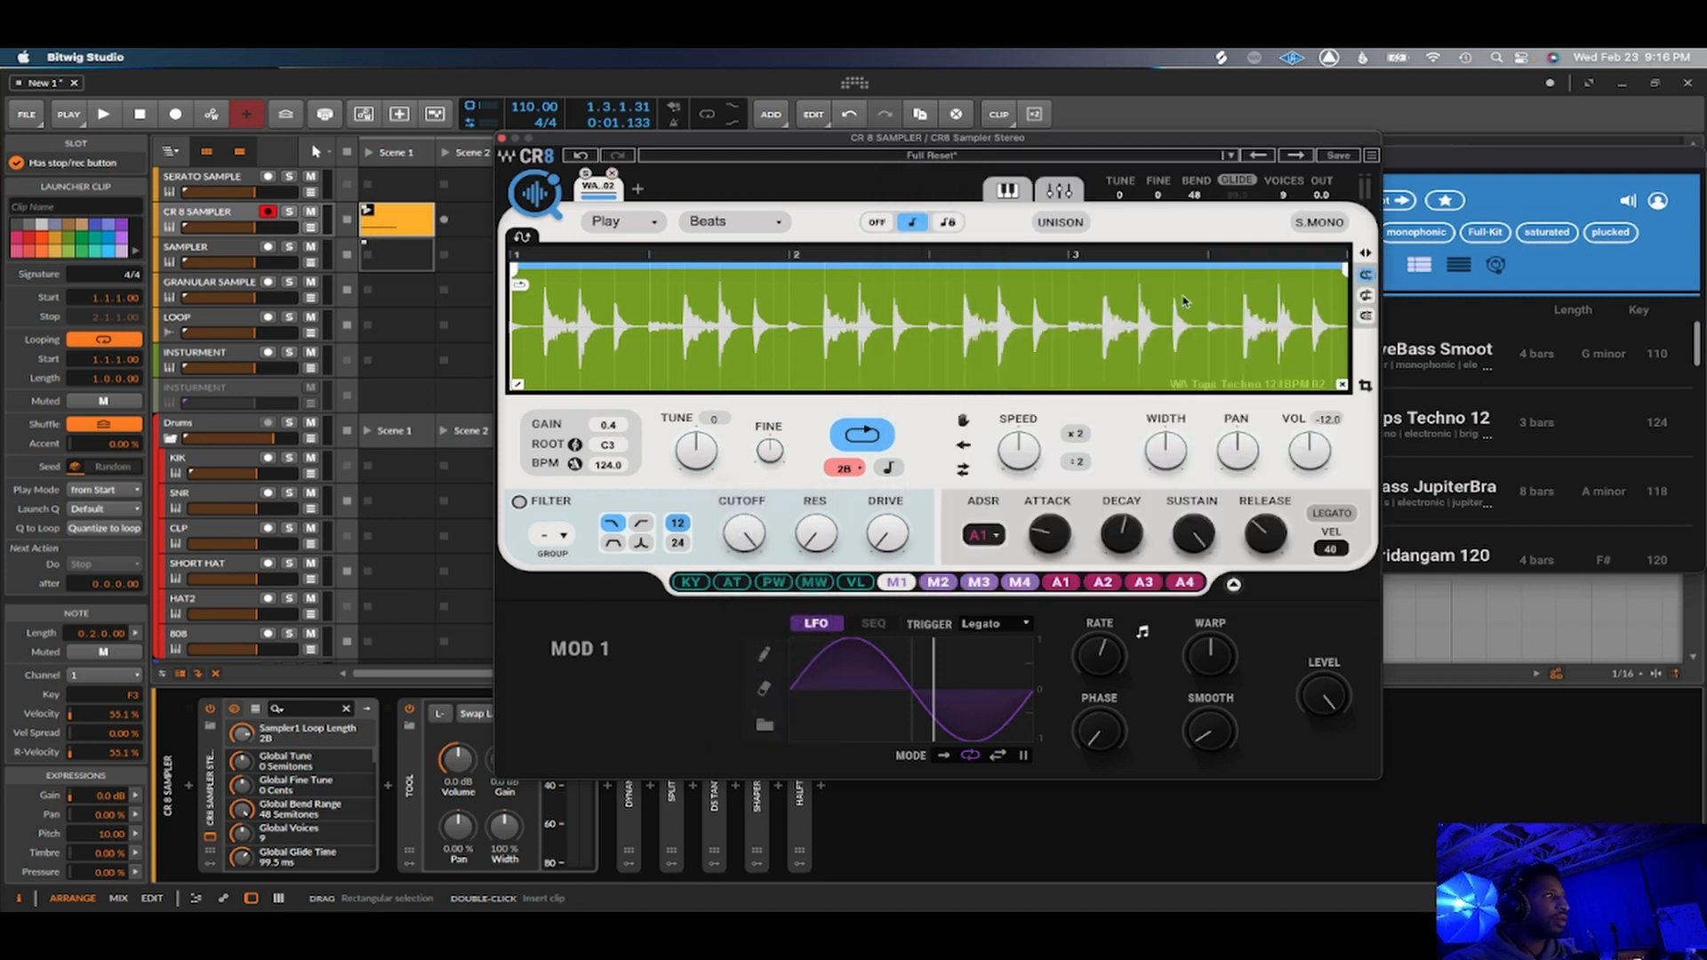
# Step: Try moving the loop's start marker with Transients and Beats snapping, returning it to the beginning and leaving snapping on Beats
pyautogui.click(1368, 295)
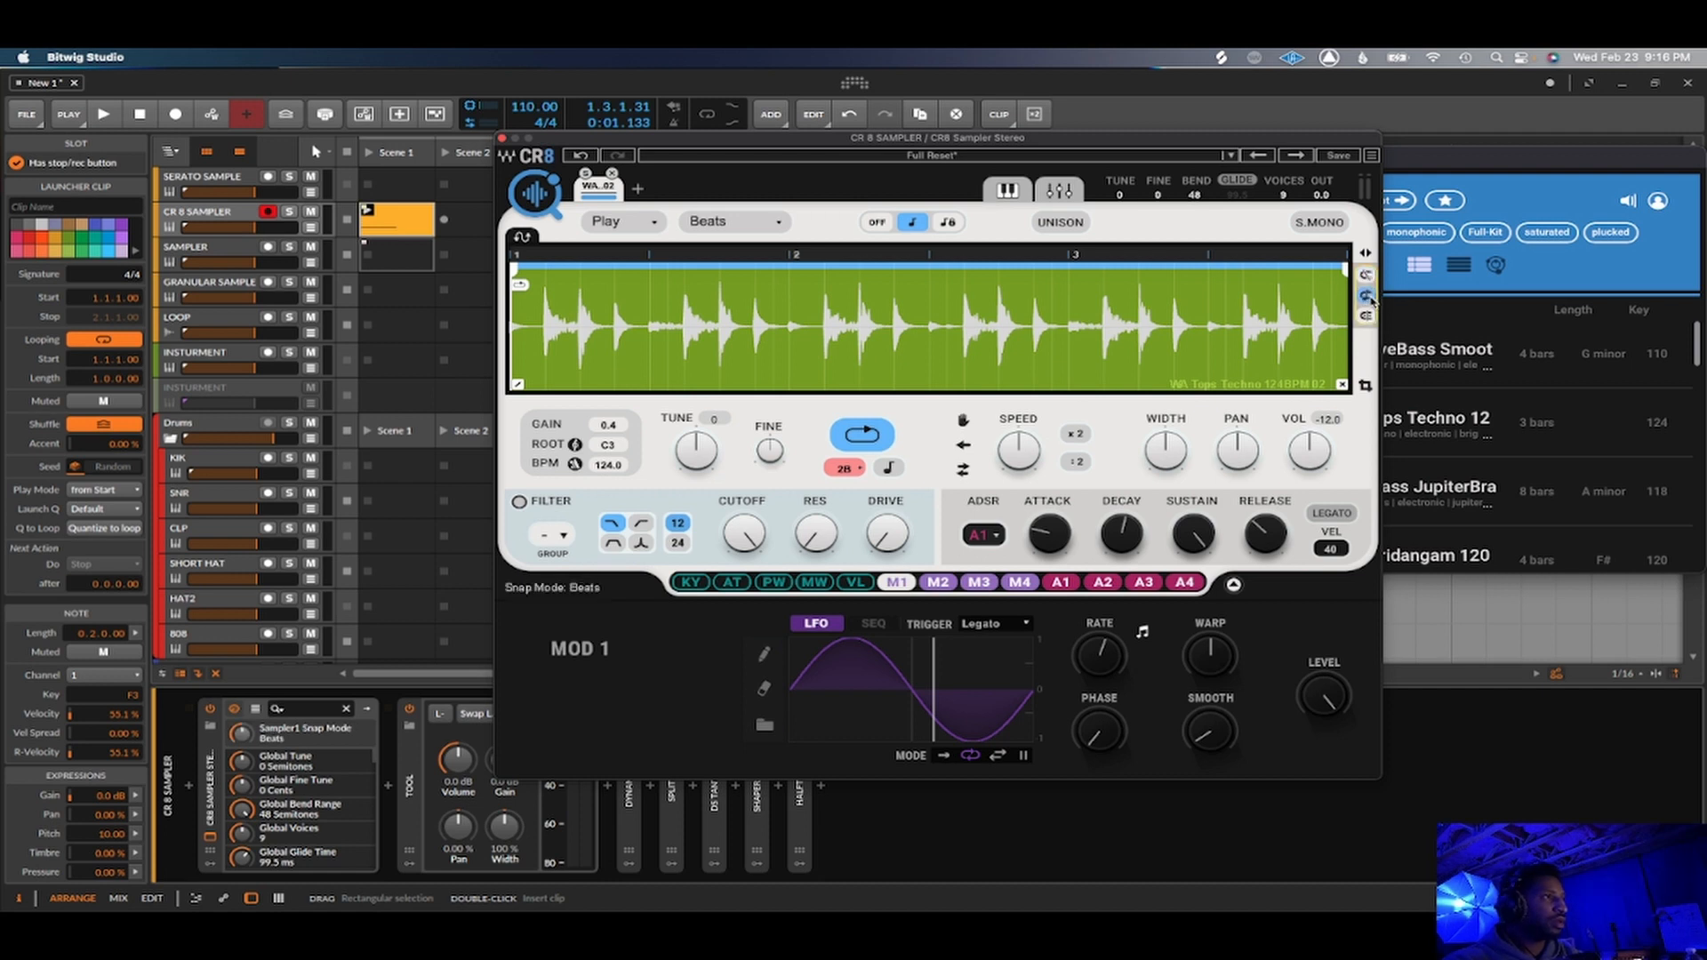
pyautogui.click(1367, 315)
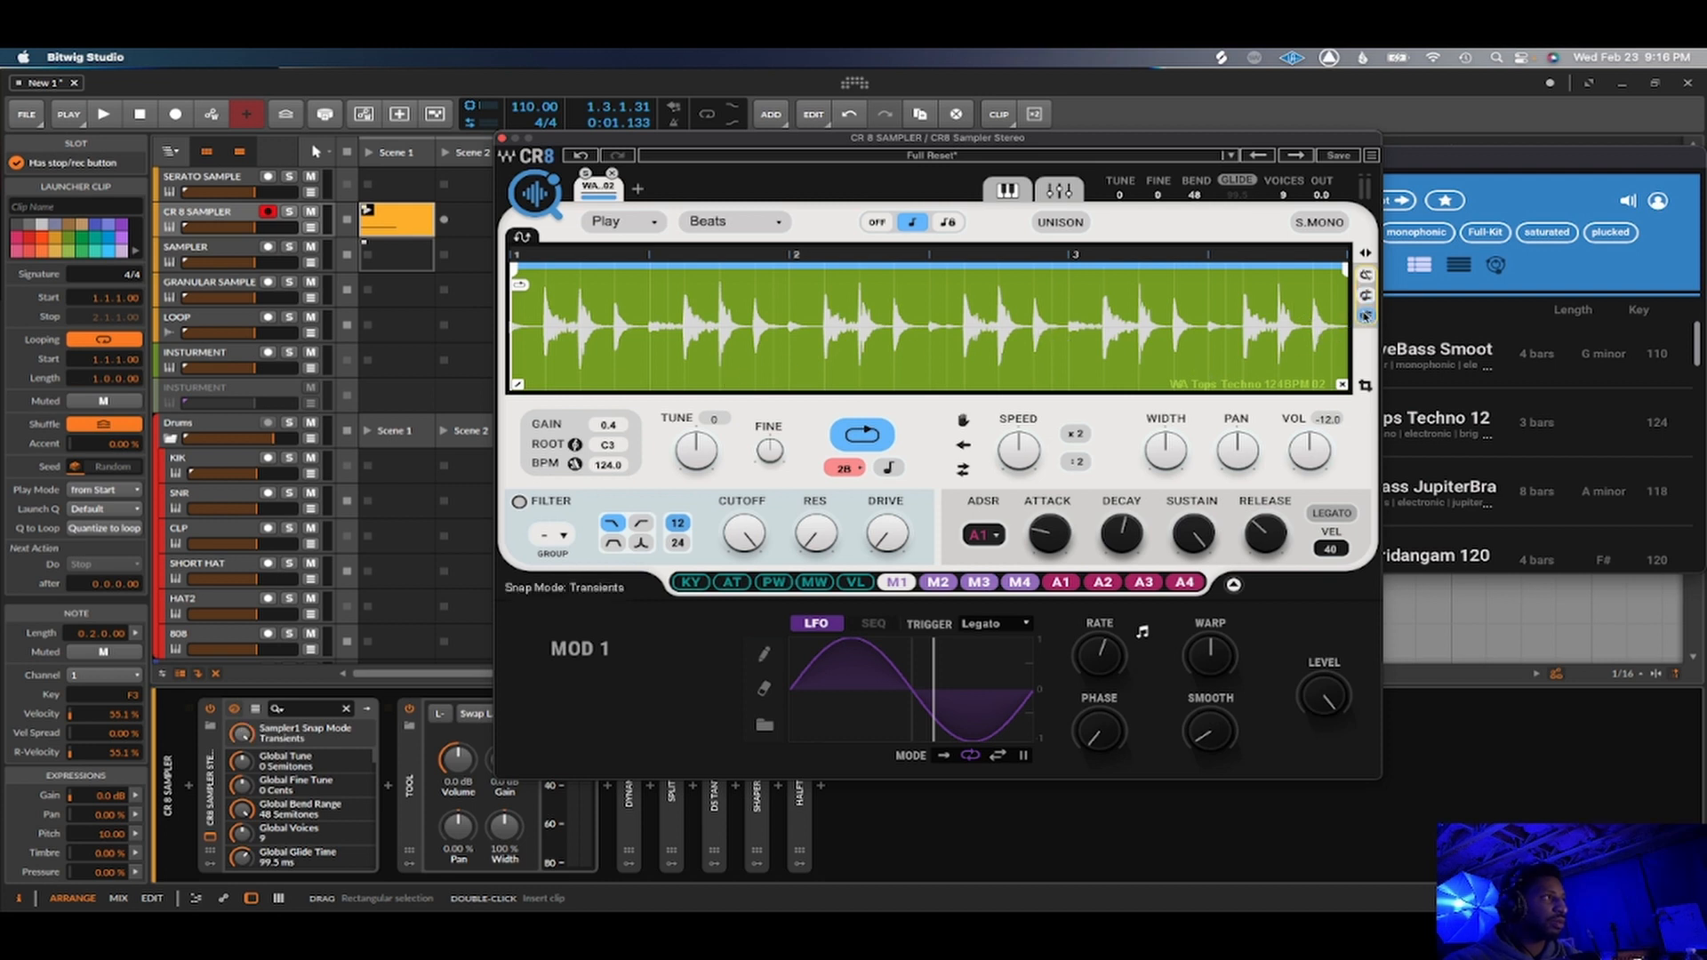
pyautogui.moveTo(520, 281)
pyautogui.mouseDown()
pyautogui.moveTo(771, 283)
pyautogui.moveTo(705, 269)
pyautogui.moveTo(892, 286)
pyautogui.moveTo(805, 318)
pyautogui.moveTo(602, 329)
pyautogui.mouseUp()
pyautogui.click(1366, 295)
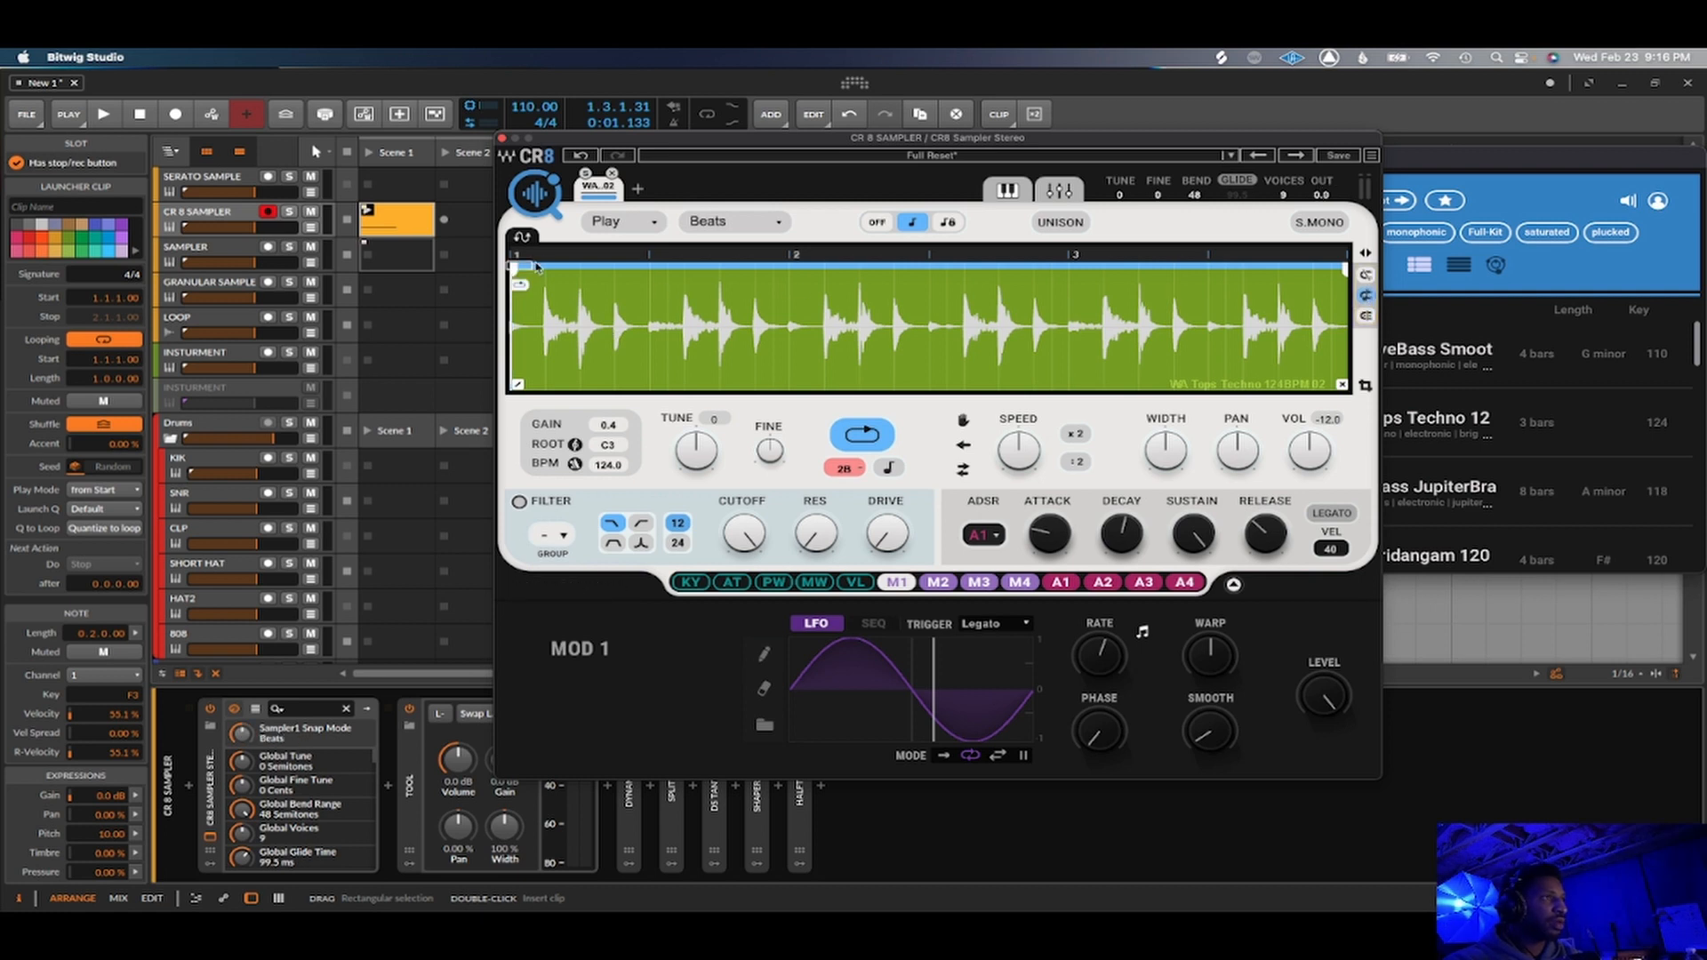
pyautogui.moveTo(518, 273)
pyautogui.mouseDown()
pyautogui.moveTo(935, 276)
pyautogui.moveTo(516, 336)
pyautogui.mouseUp()
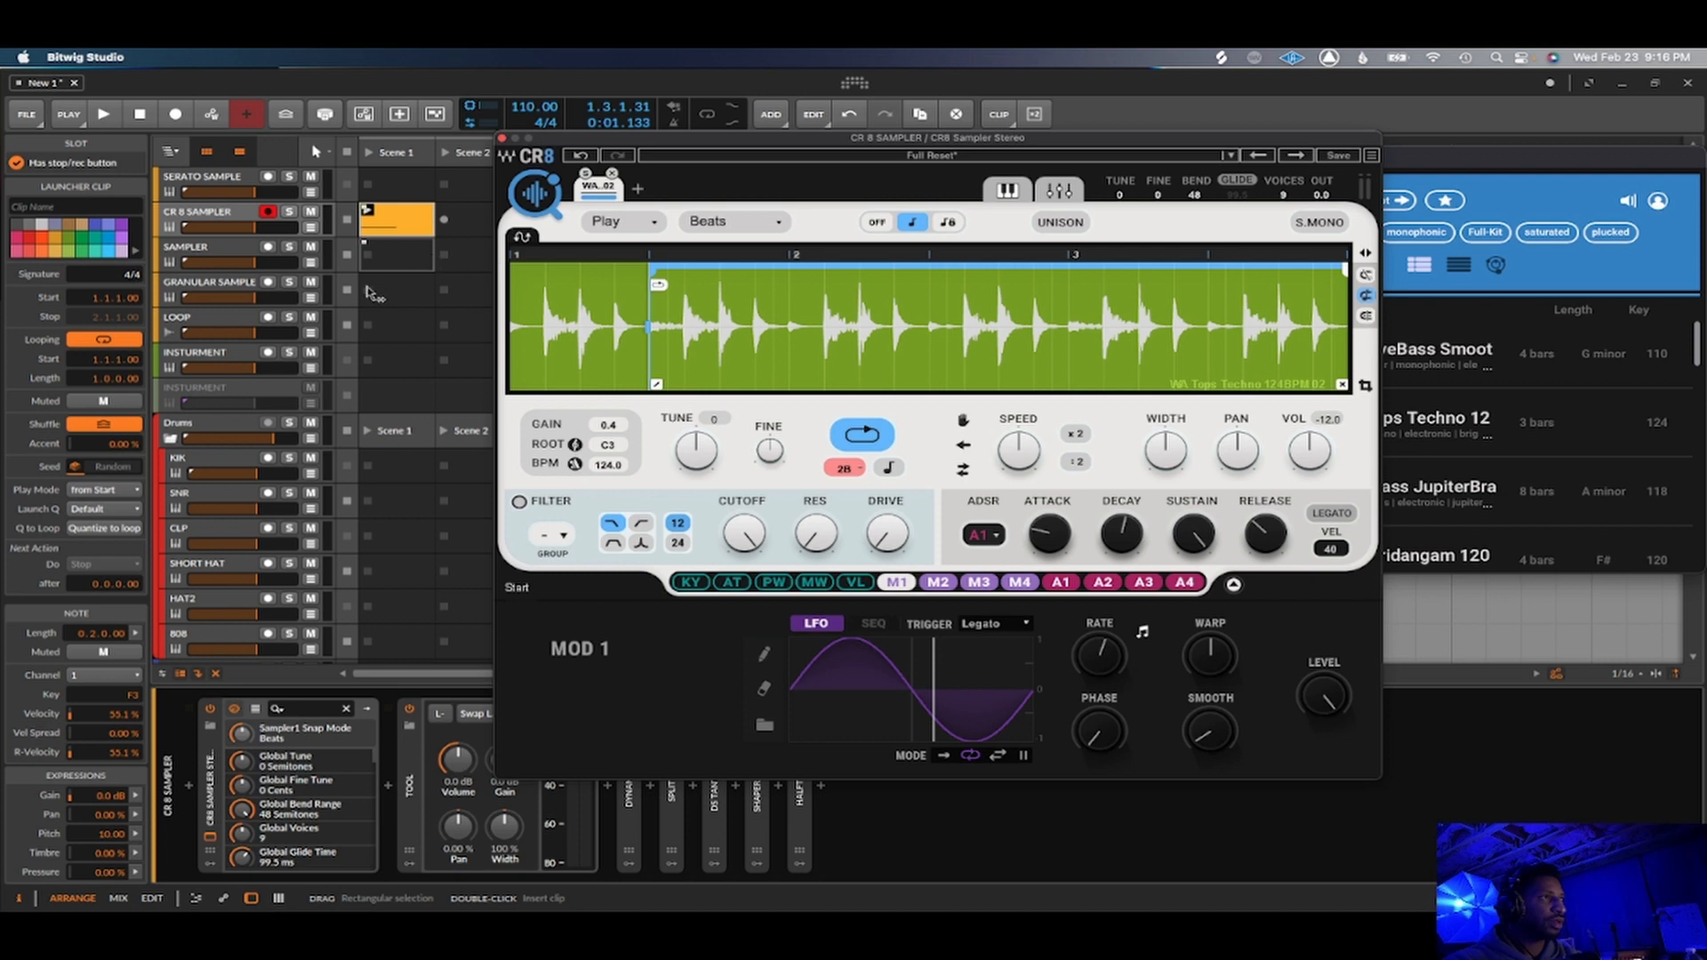
pyautogui.moveTo(651, 272); pyautogui.dragTo(518, 274)
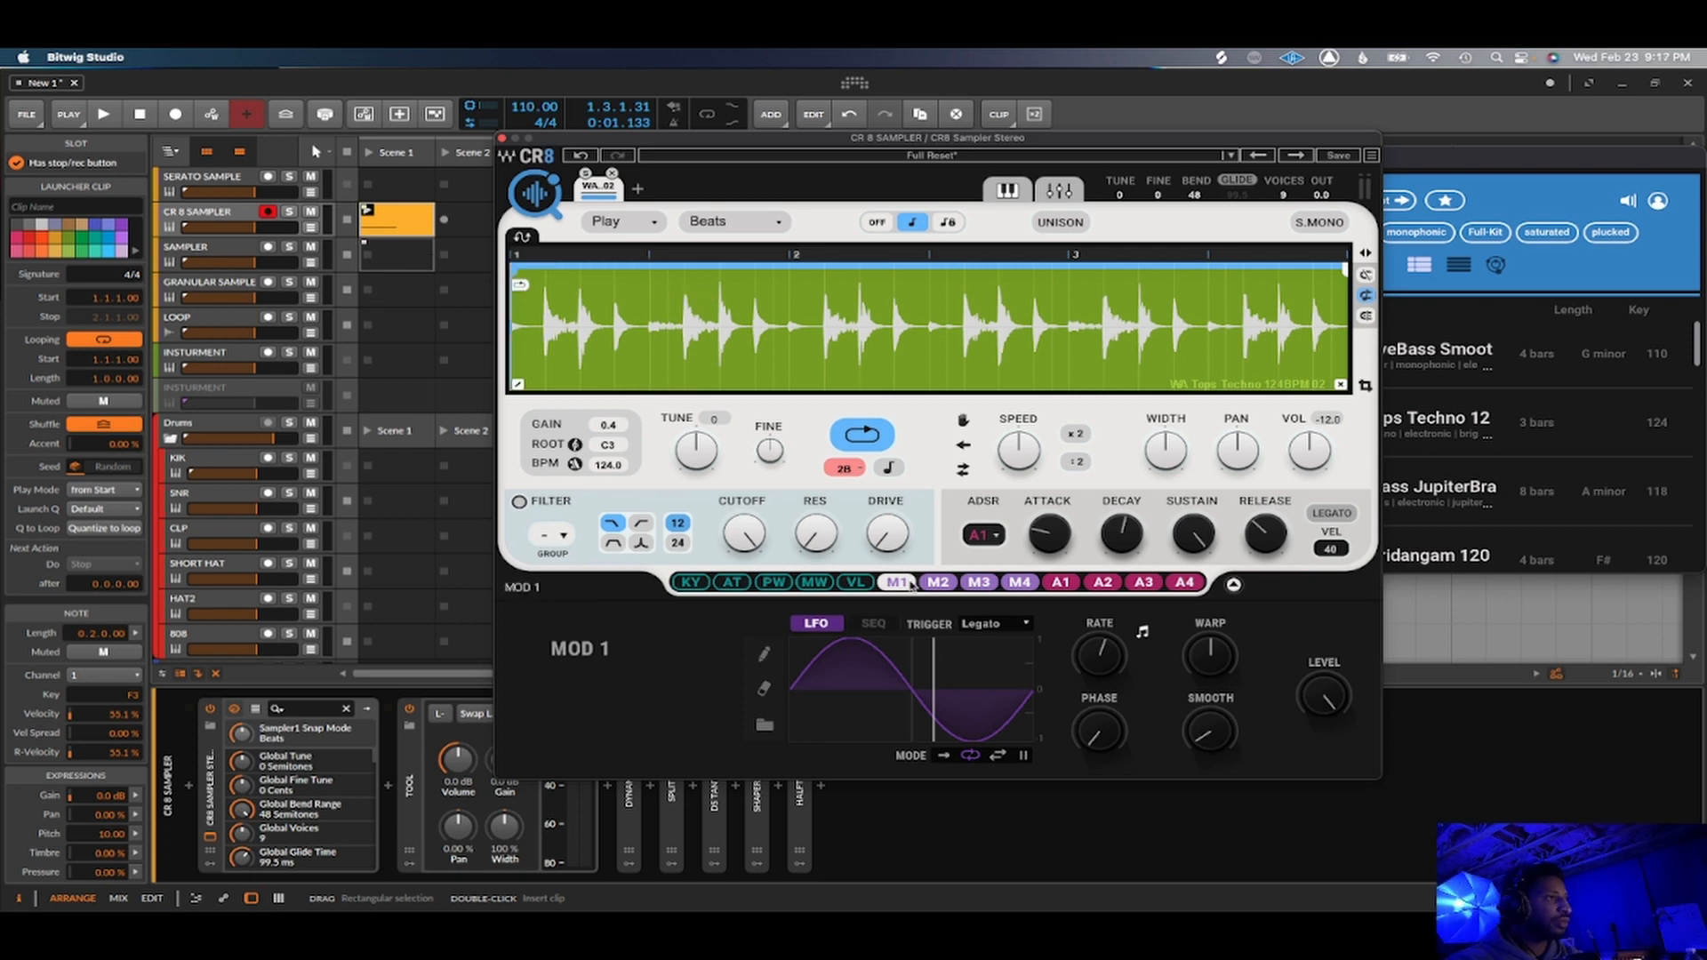
# Step: Look through modulators 2 and 3, change Mod 3 to an LFO with a Synced trigger, and return to Mod 1
pyautogui.click(934, 584)
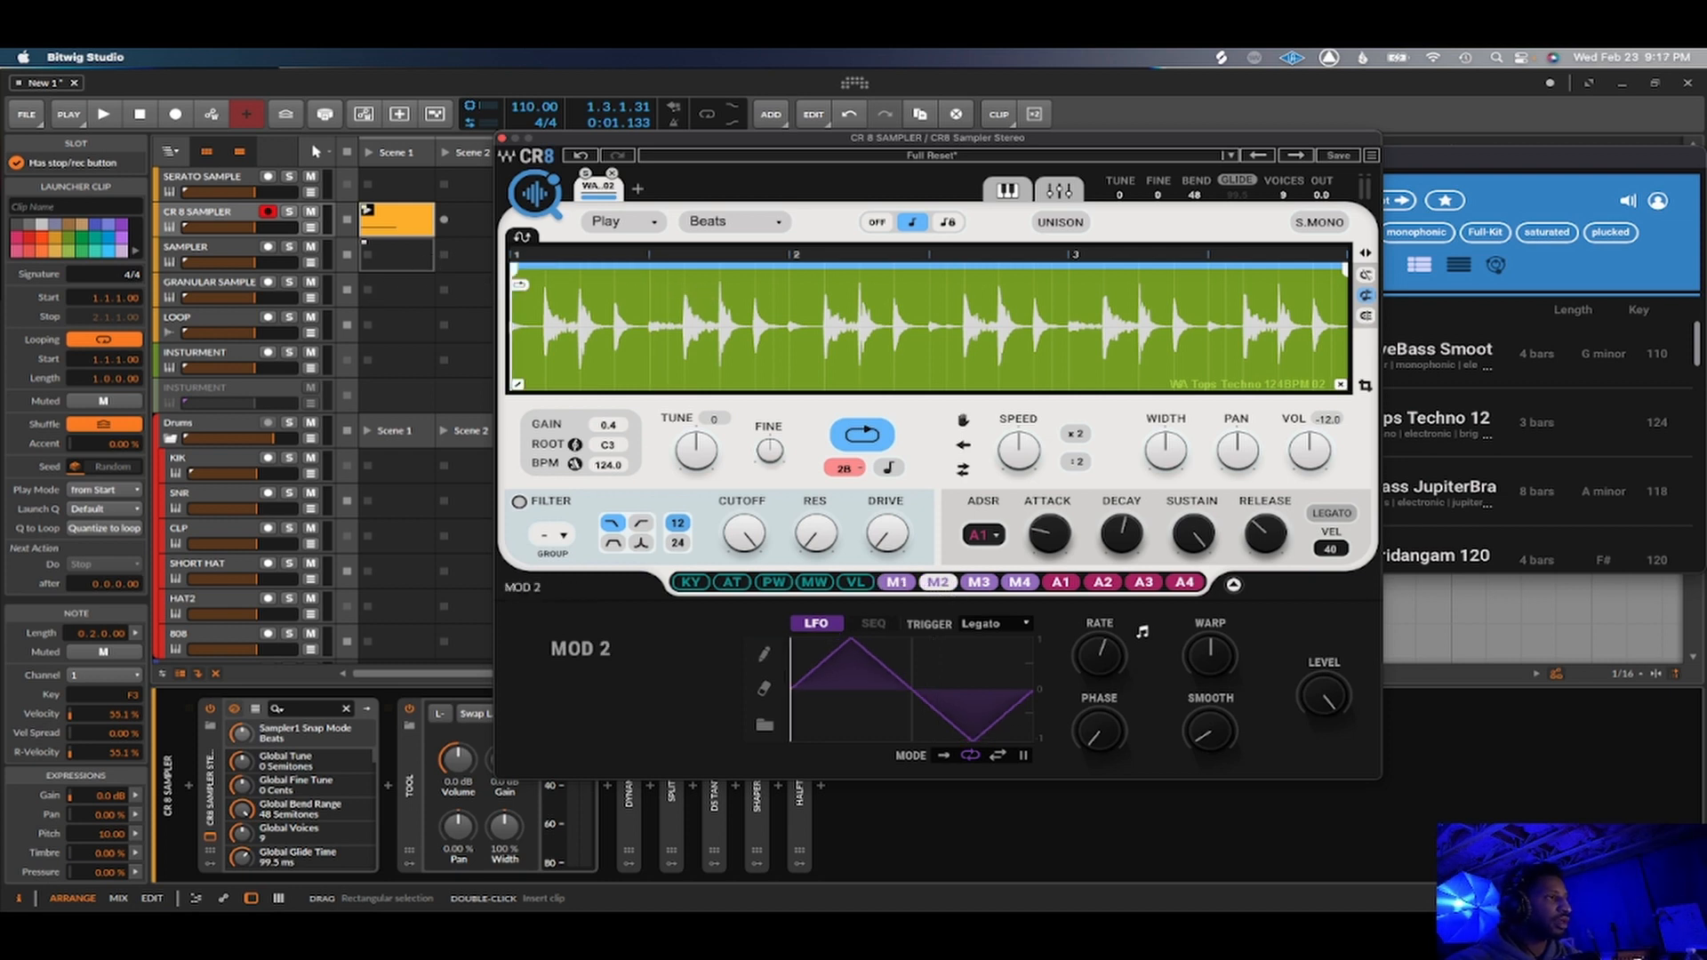
pyautogui.click(976, 585)
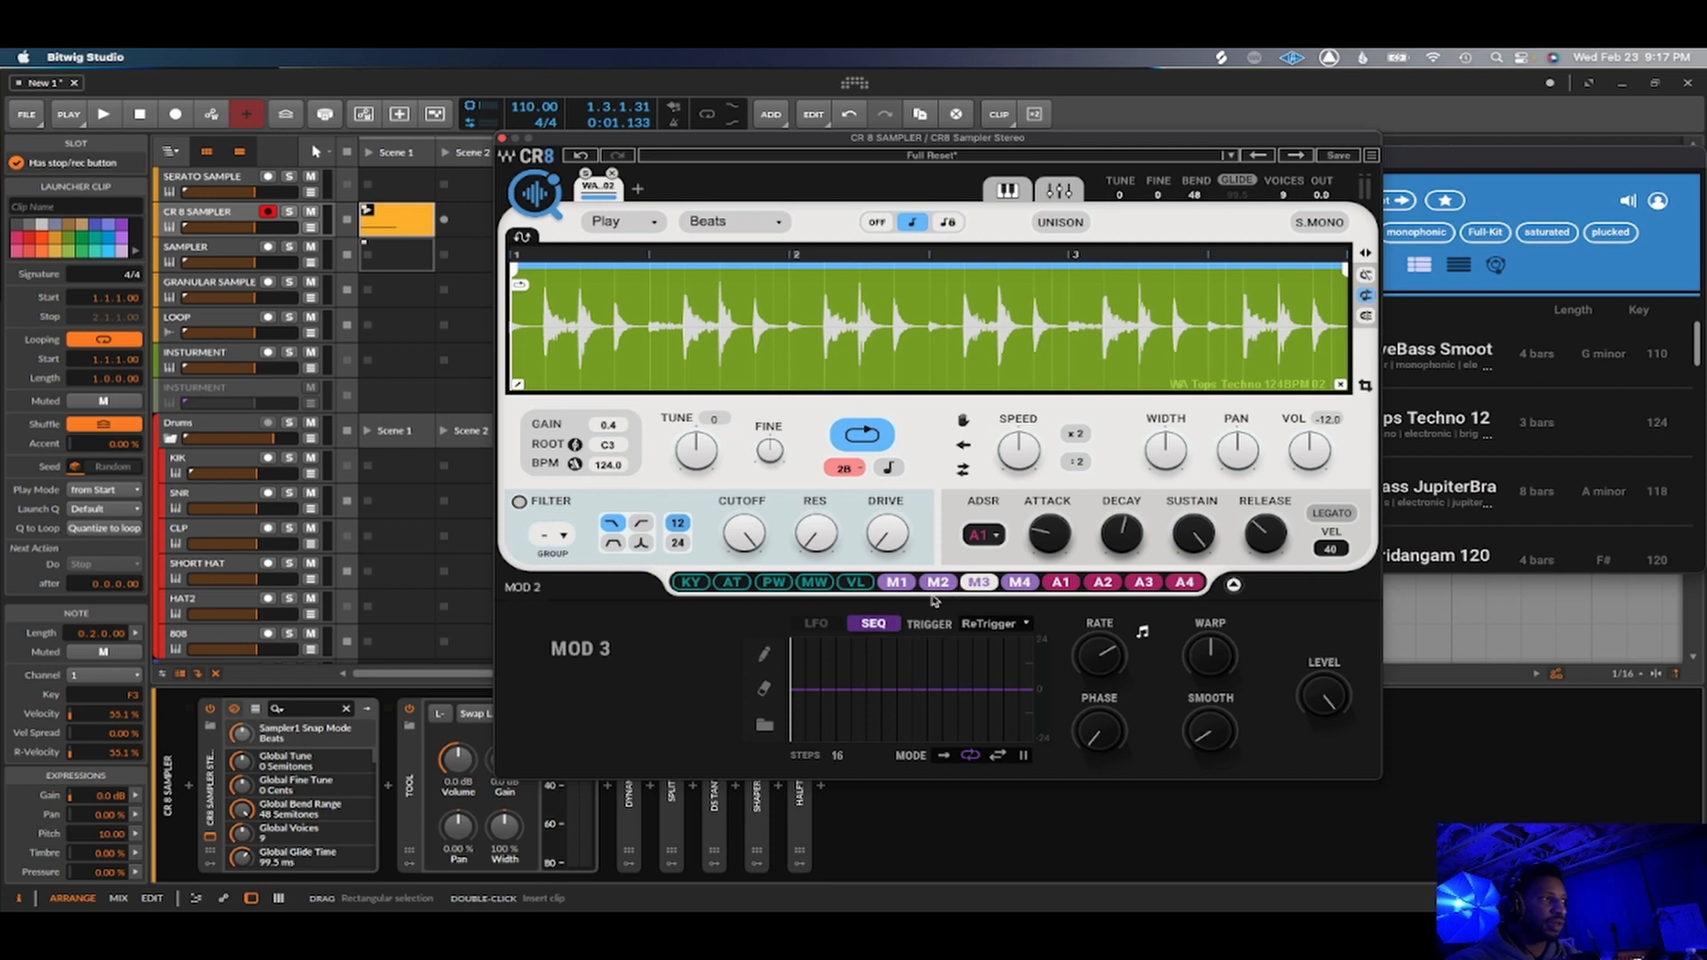
pyautogui.click(846, 627)
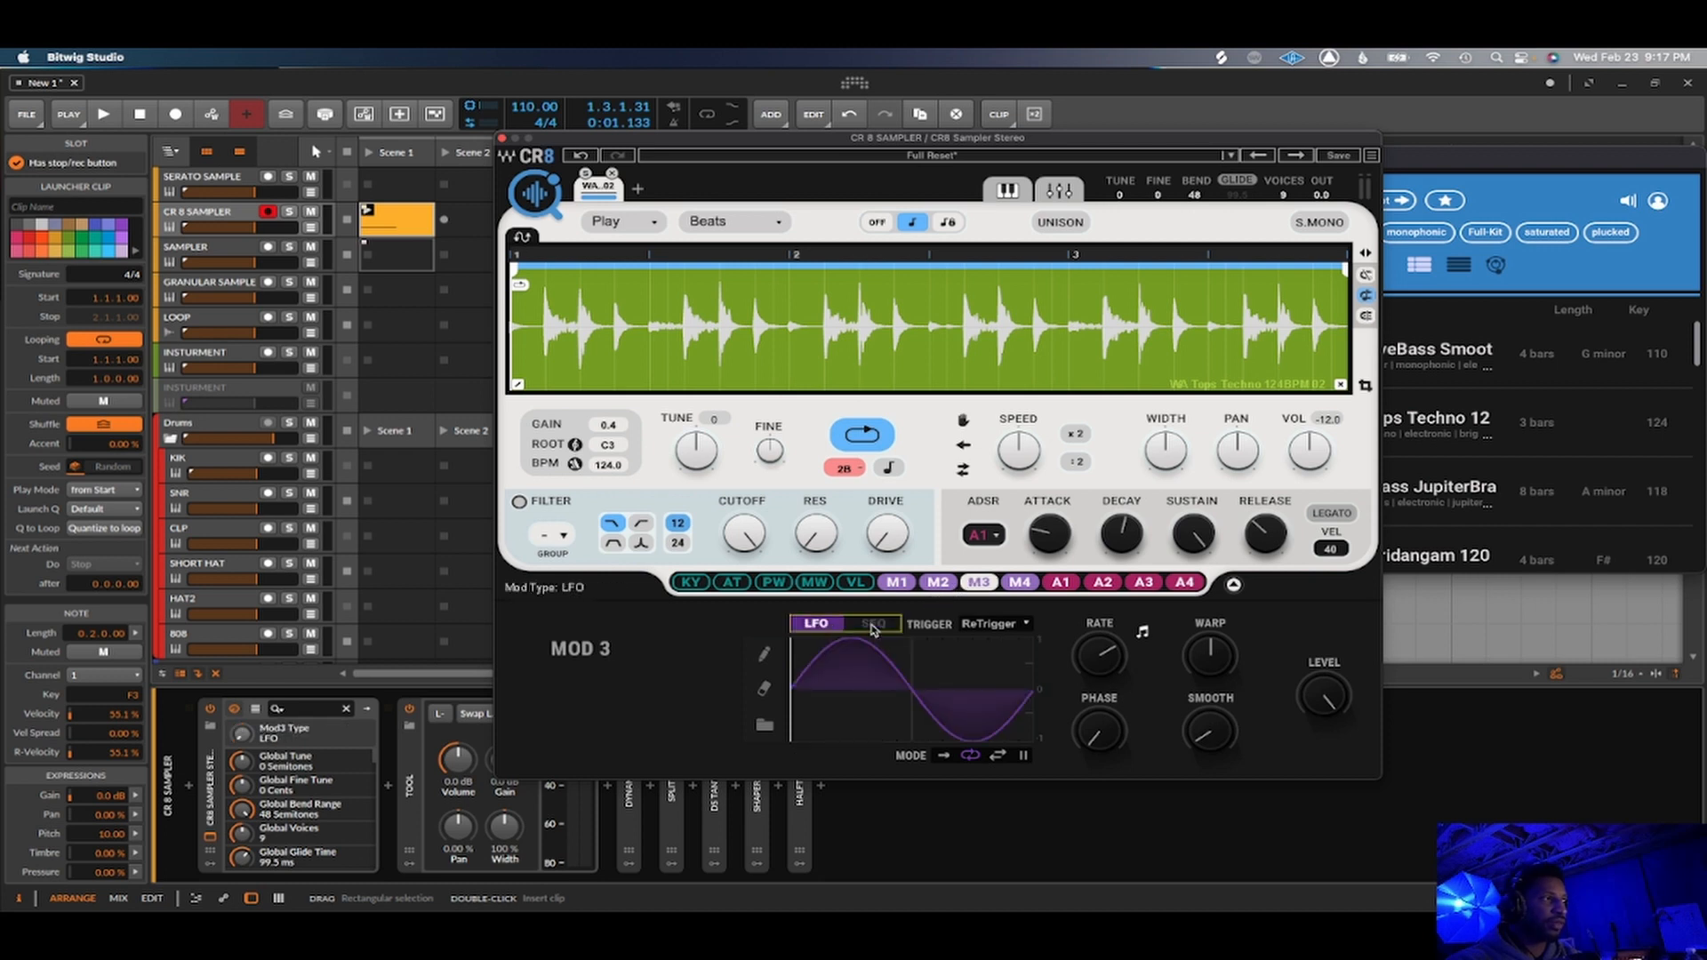
pyautogui.click(1000, 622)
pyautogui.click(1000, 622)
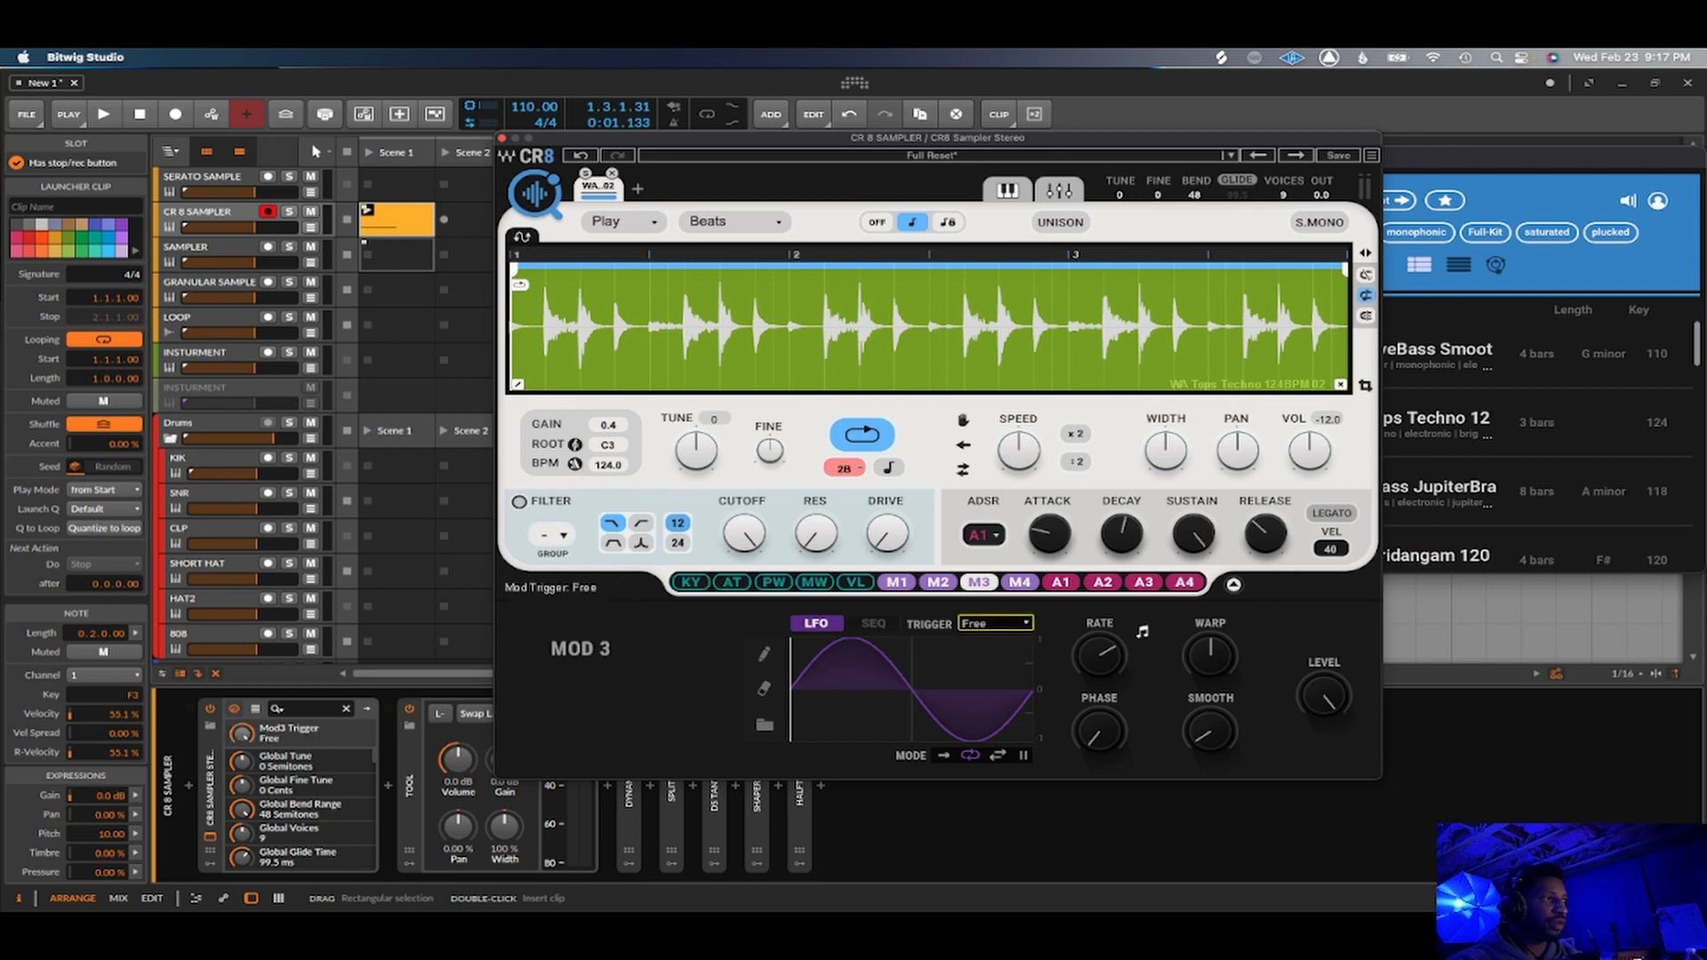
pyautogui.click(1004, 623)
pyautogui.click(896, 584)
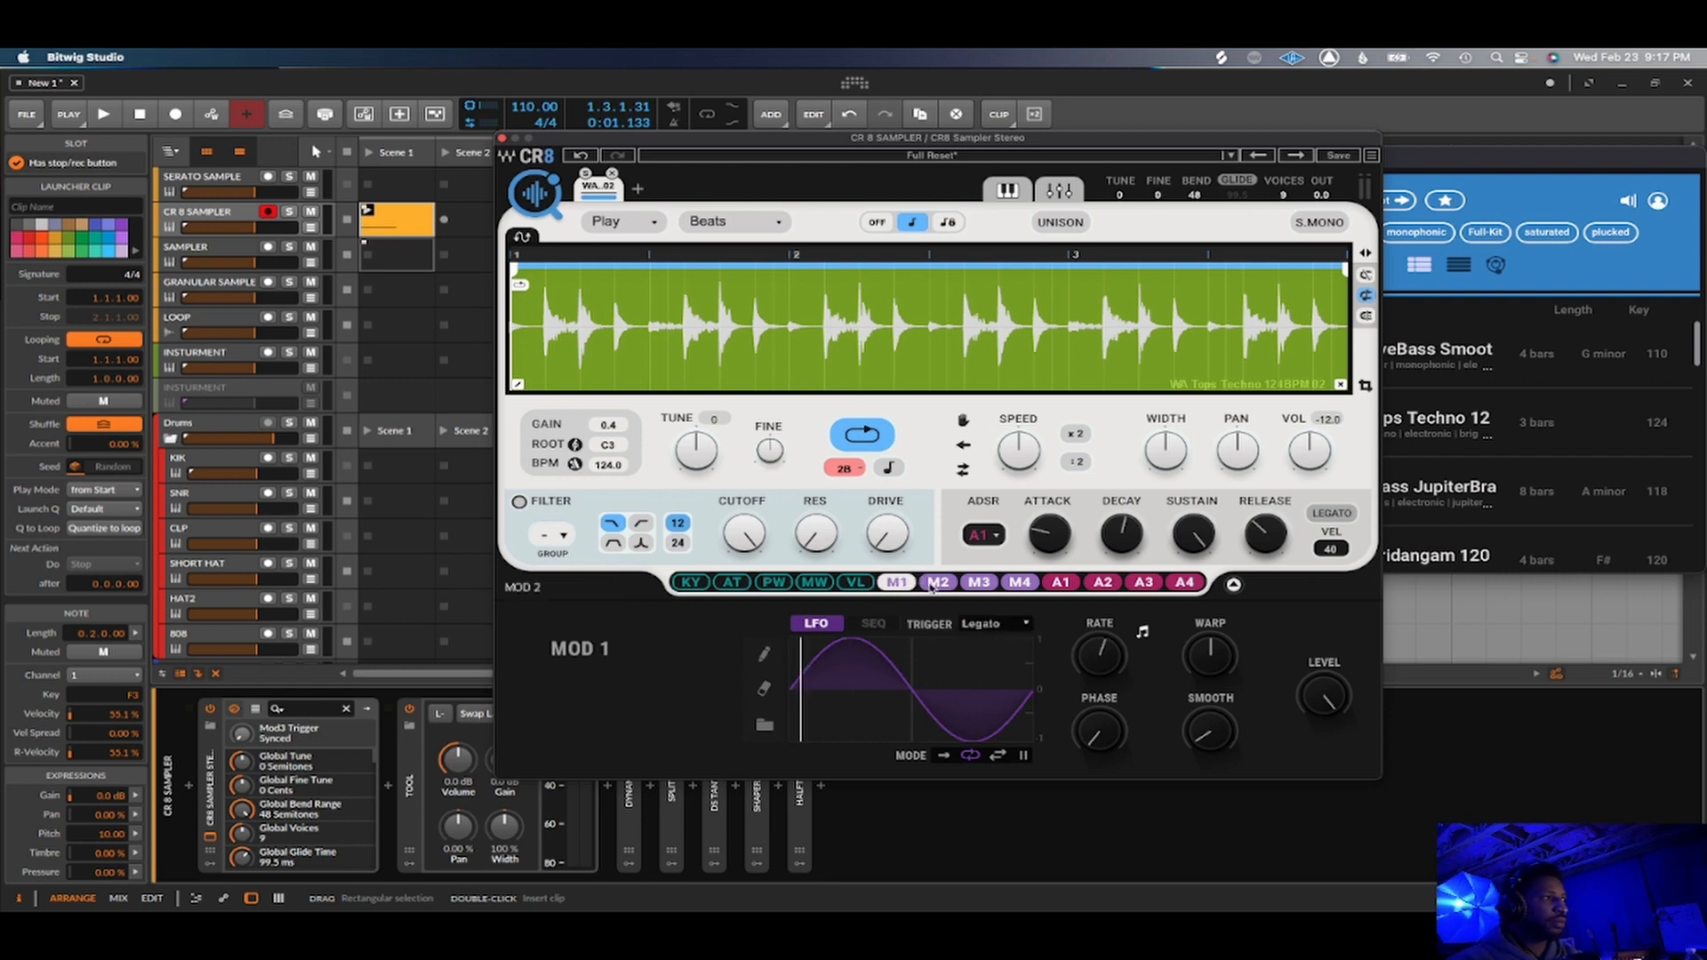
# Step: With ADSR 2 assigned to the filter cutoff, set the ADSR 1 attack to 15.6 ms and switch the sample mode to Harmonic
pyautogui.click(1102, 583)
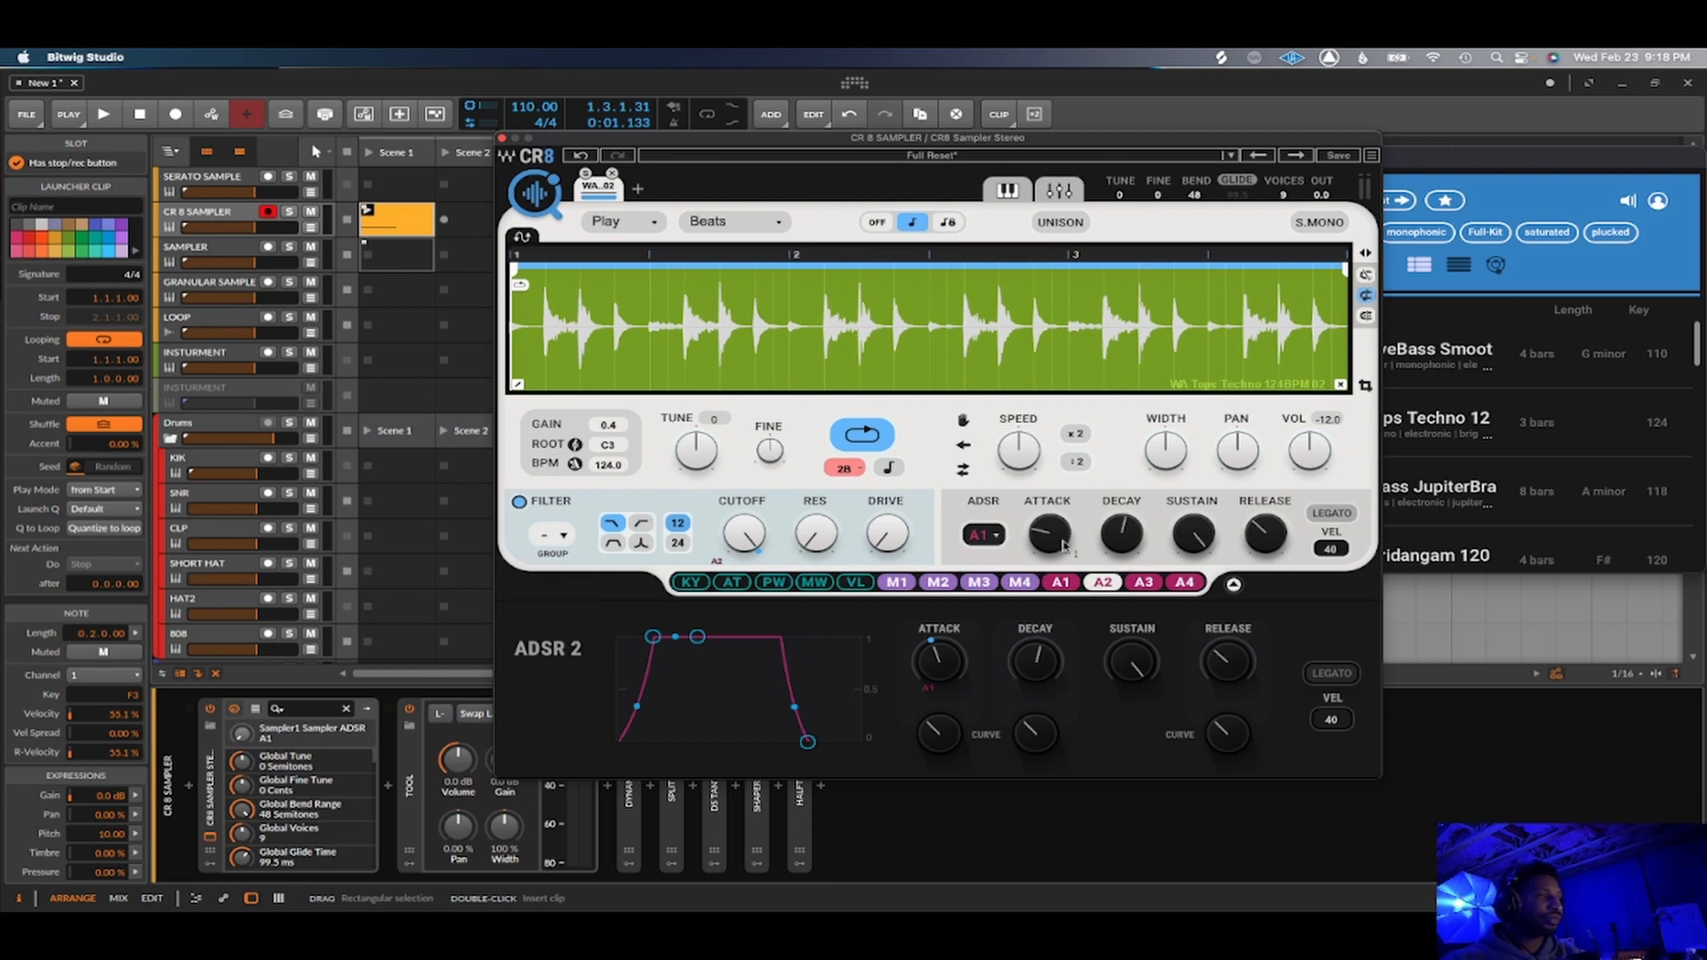
pyautogui.moveTo(1045, 539); pyautogui.dragTo(1045, 538)
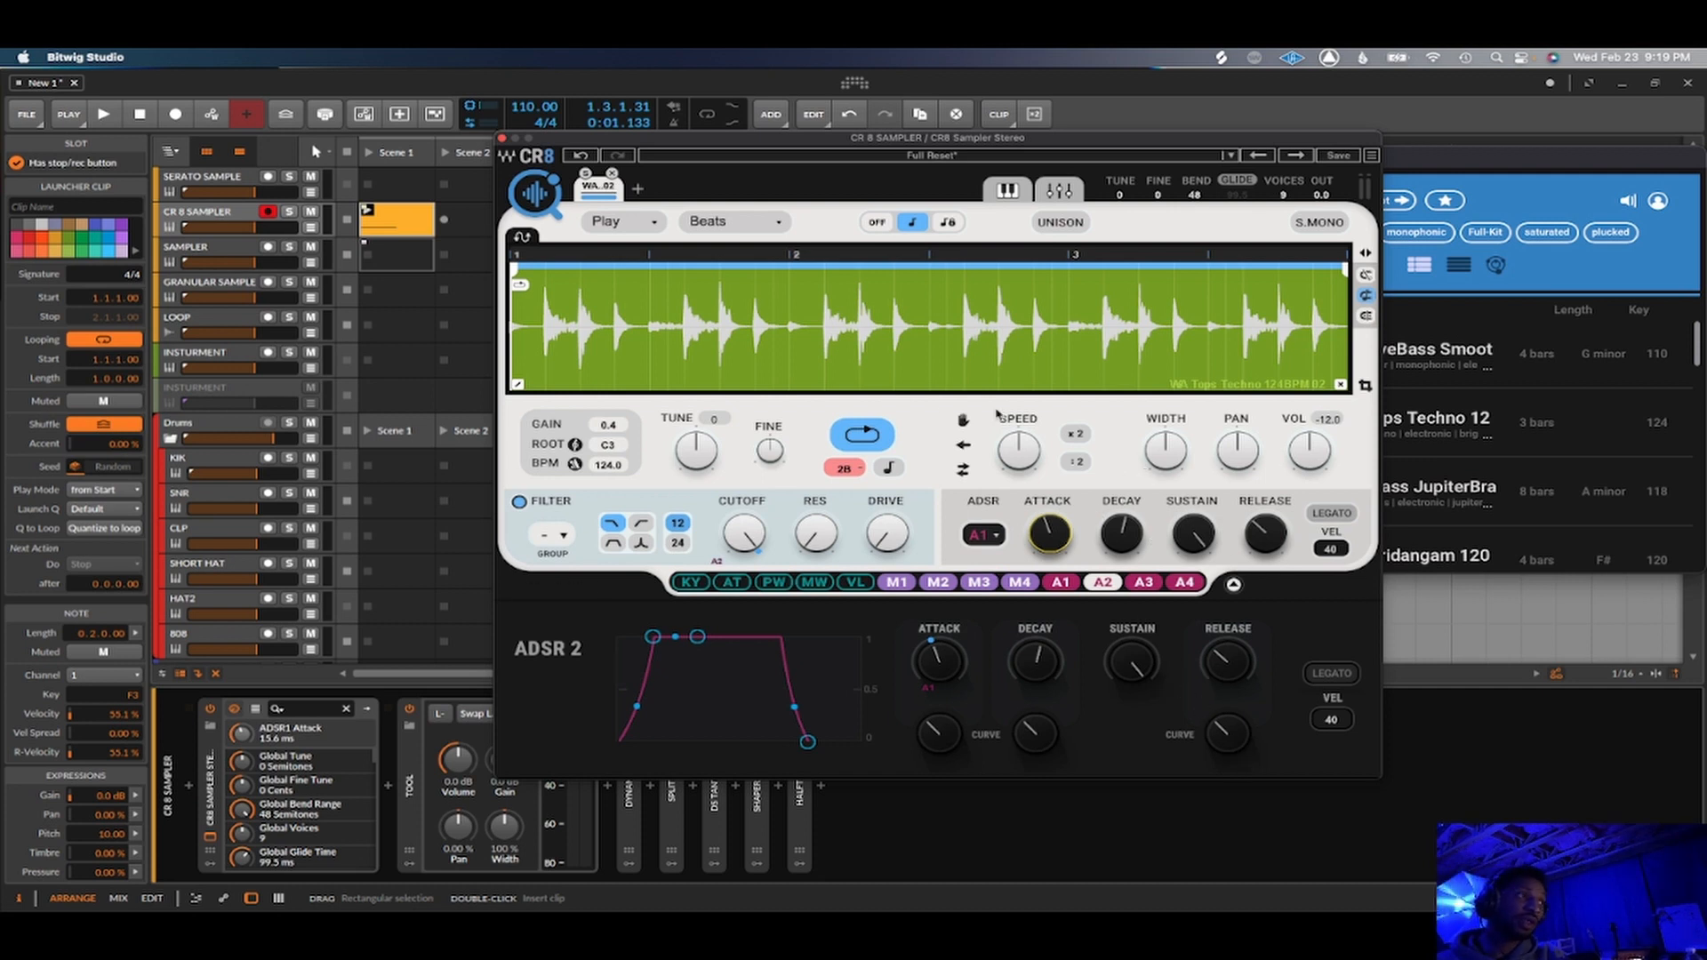
pyautogui.click(764, 229)
pyautogui.click(775, 226)
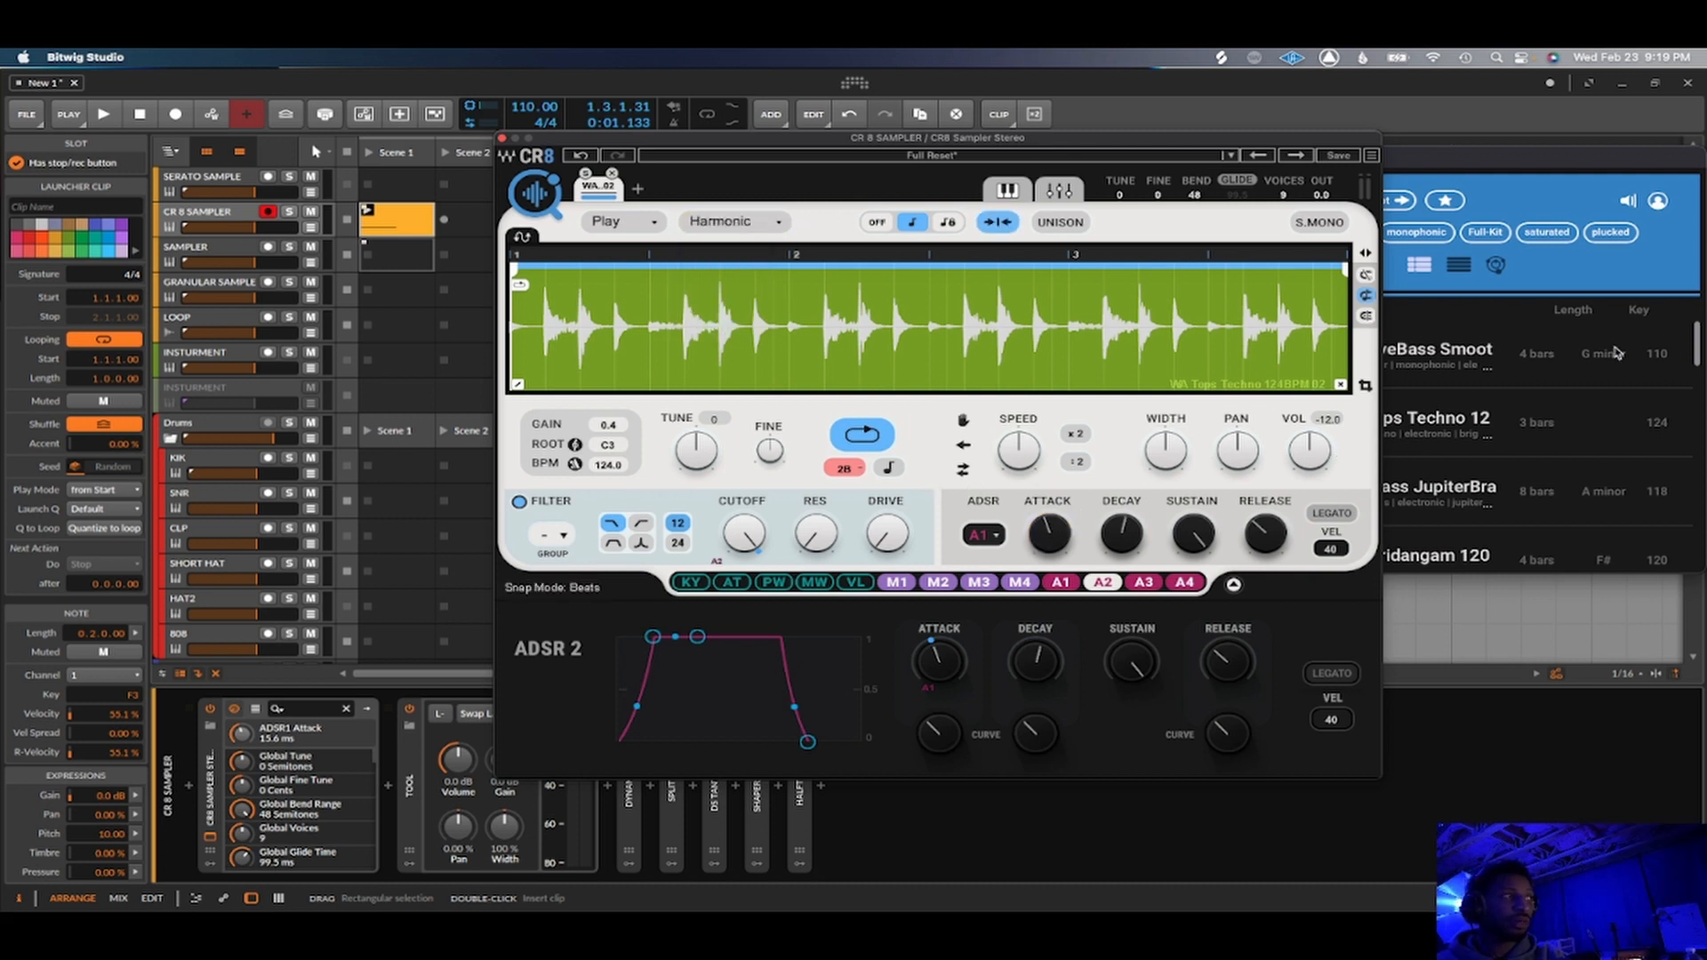
# Step: Filter the COSMOS loops by the monophonic tag, preview WA Violin 160BPM 01 Cmin, and load it into the CR8 slot
pyautogui.click(1451, 367)
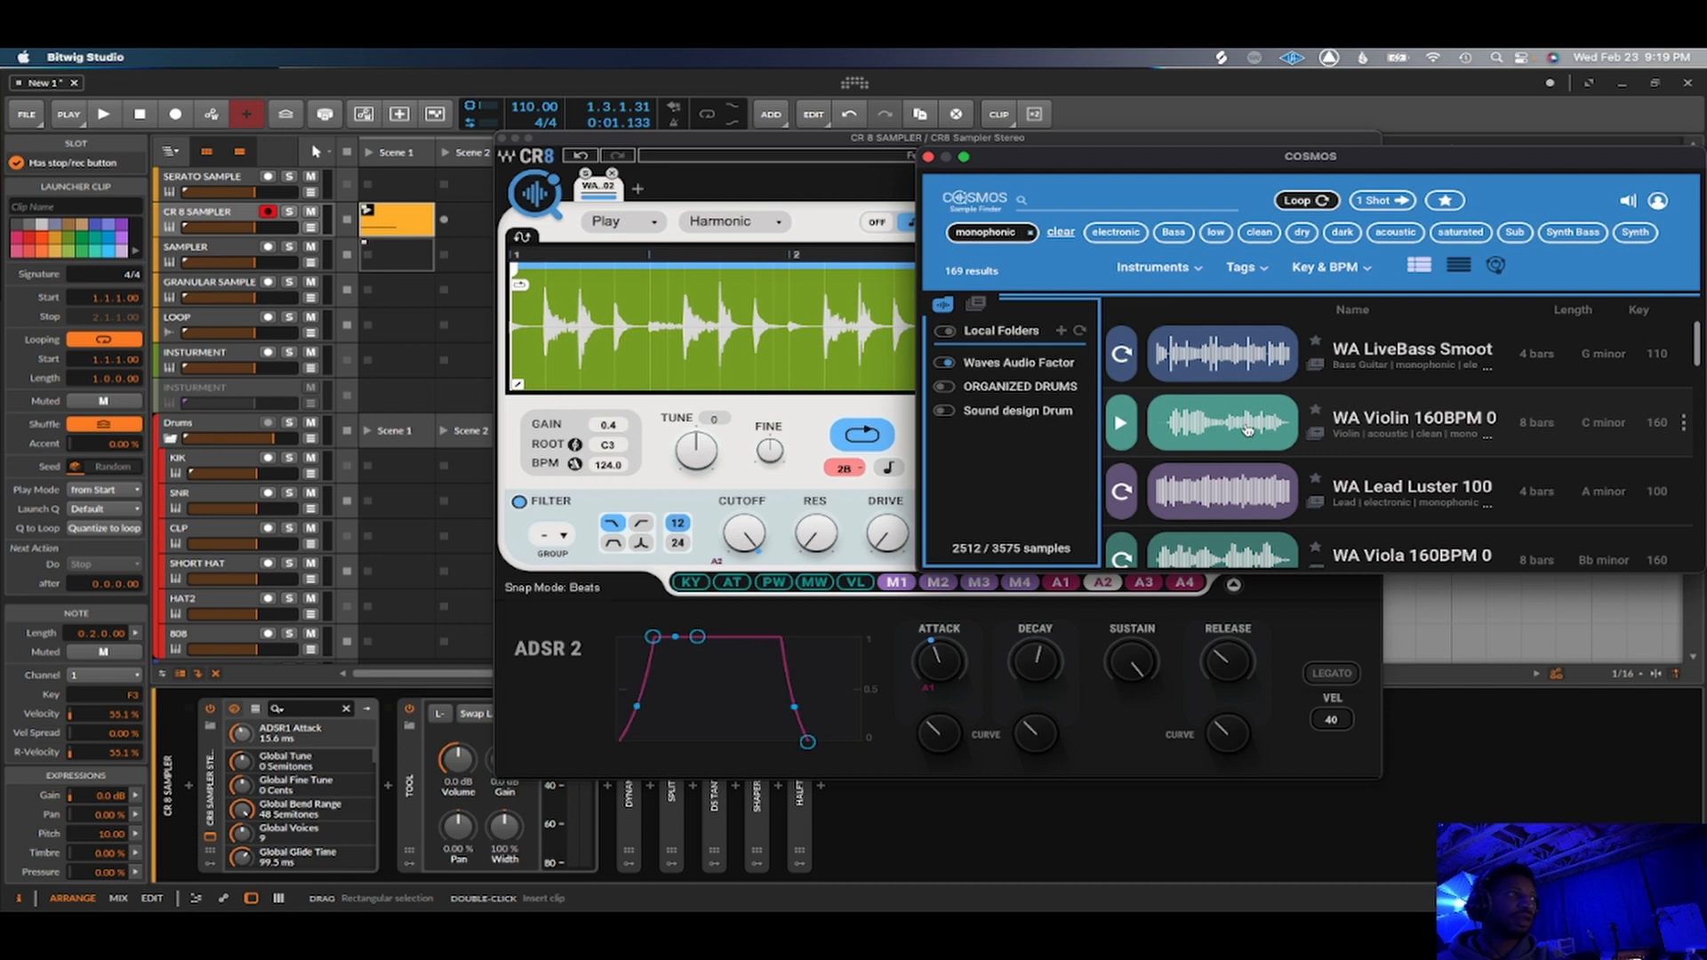
pyautogui.click(1119, 427)
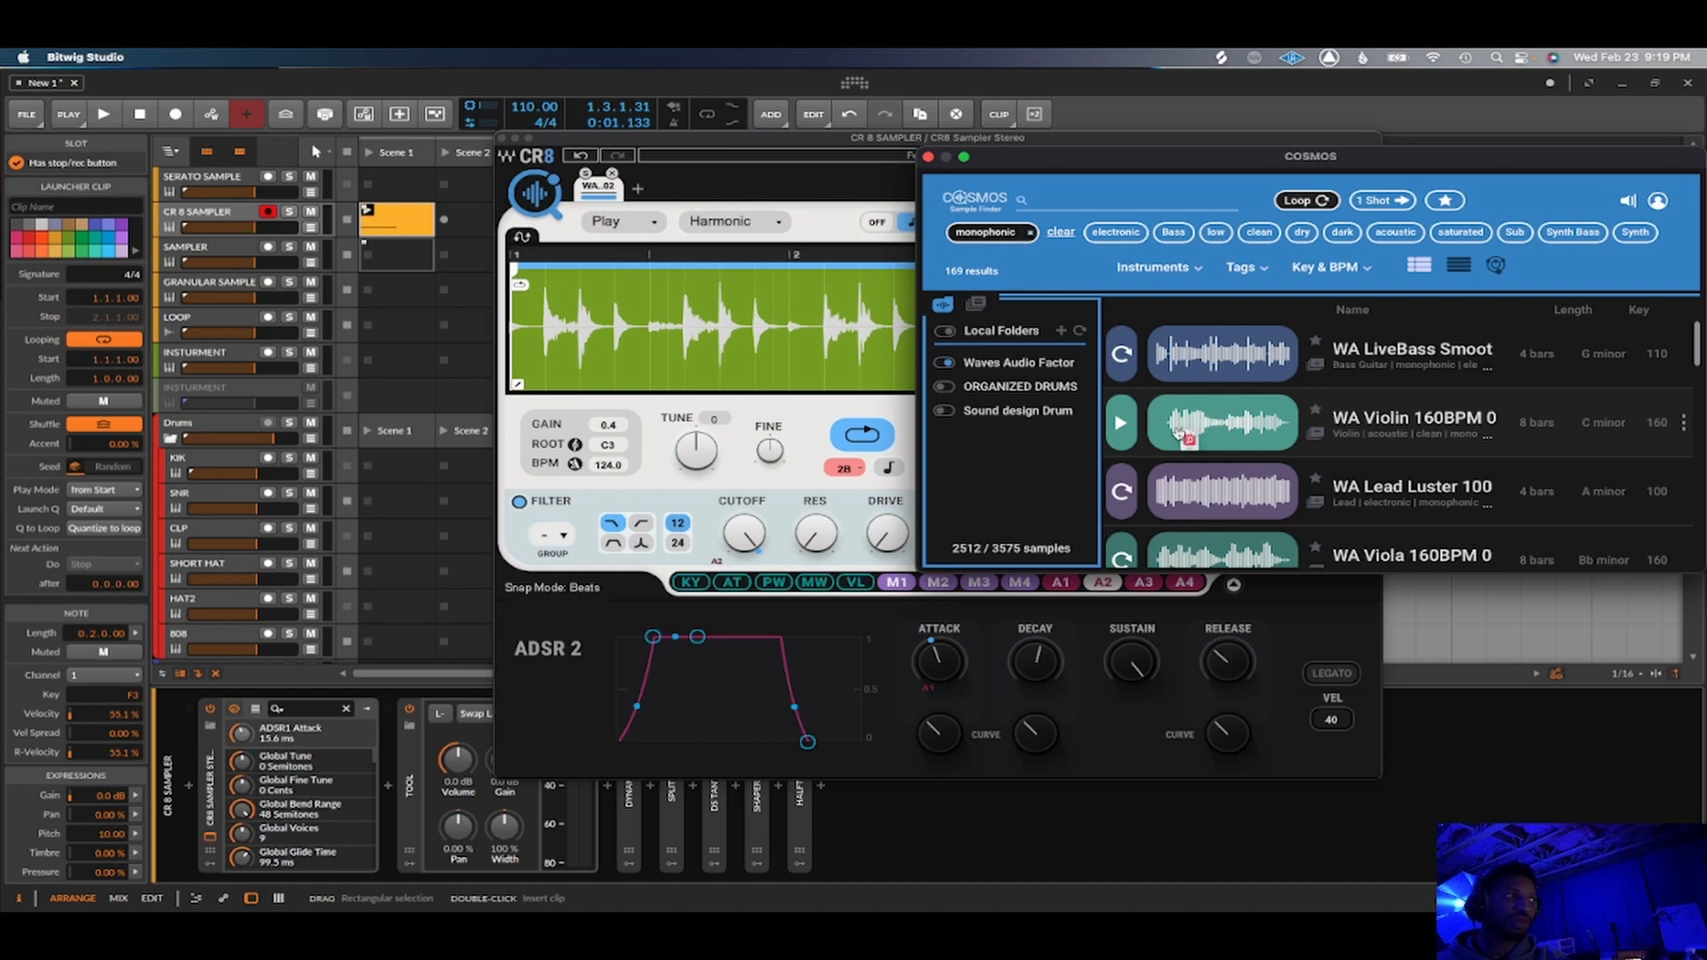
pyautogui.moveTo(1179, 433); pyautogui.dragTo(703, 364)
pyautogui.moveTo(779, 423); pyautogui.dragTo(779, 423)
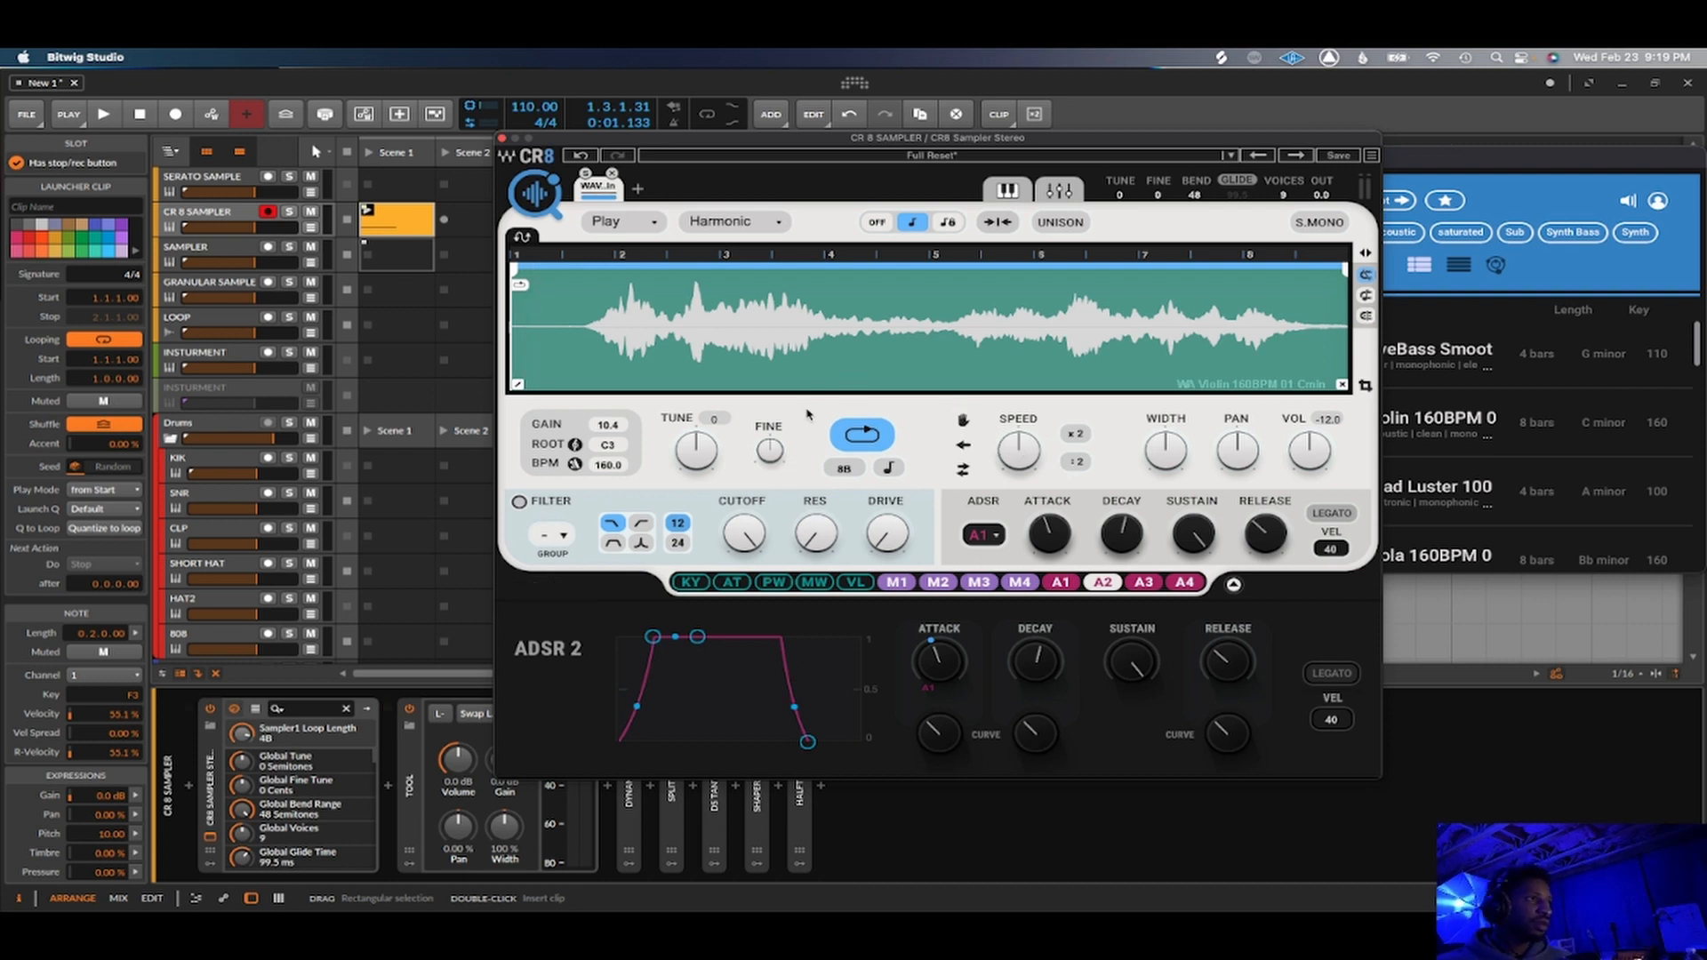
# Step: Move the violin sample's start marker to just before bar 2, turn on Freeze, and set Offset to 0.258
pyautogui.moveTo(518, 285); pyautogui.dragTo(594, 286)
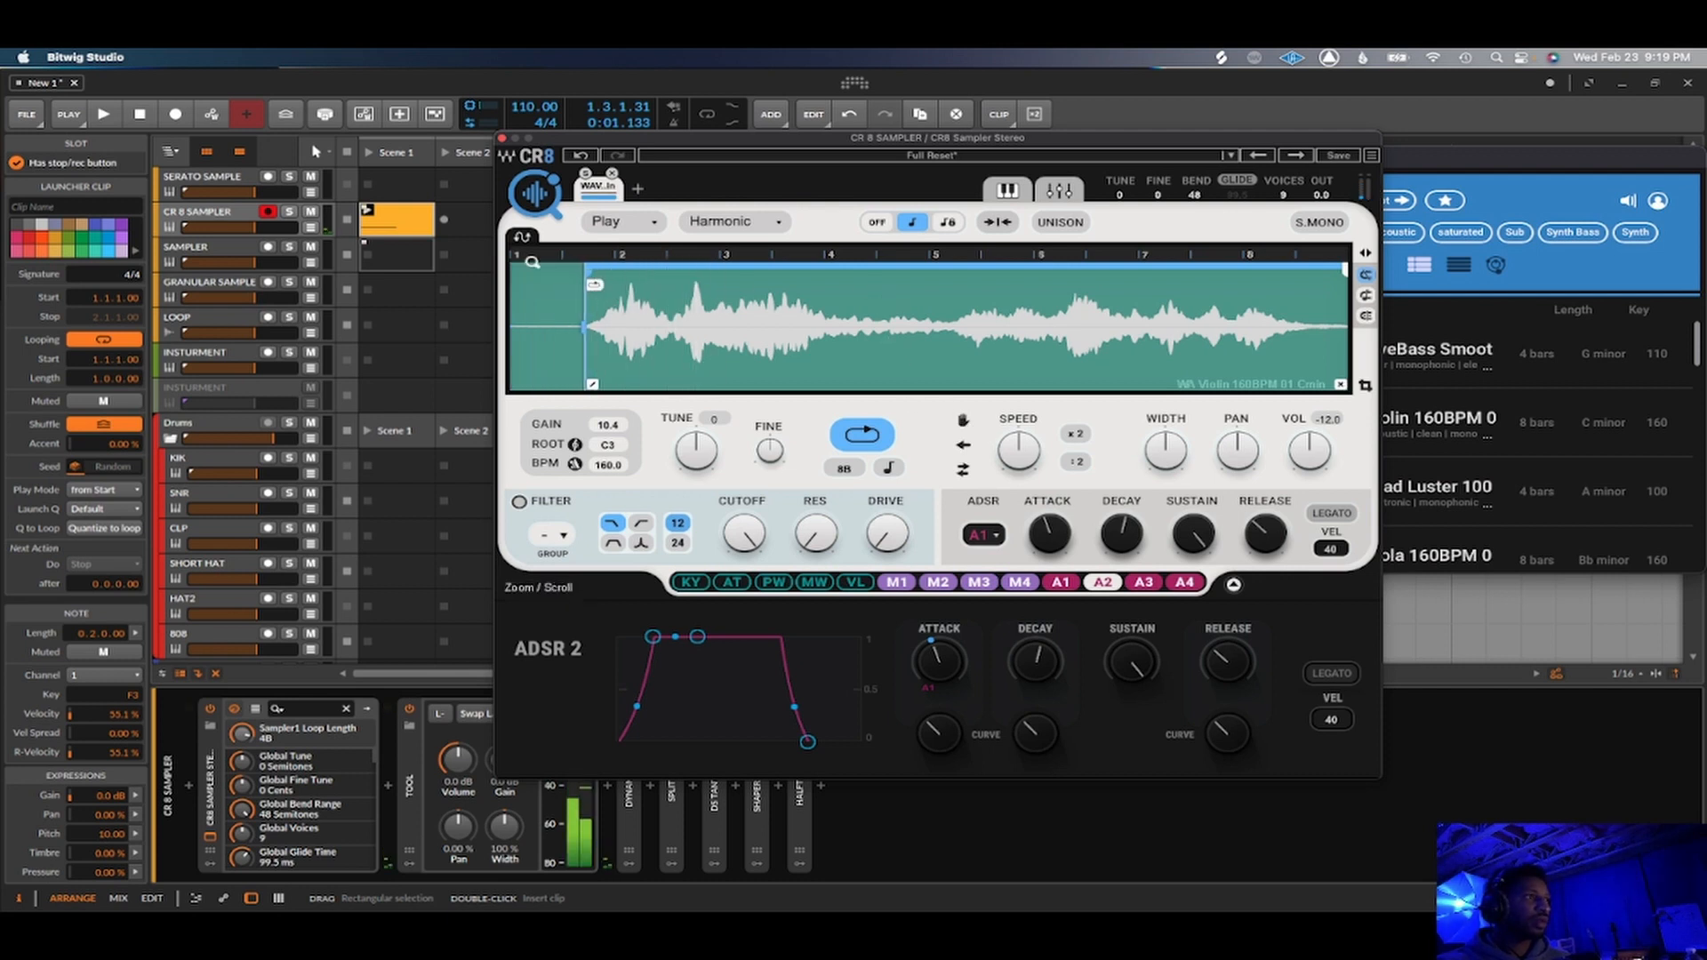
pyautogui.click(962, 421)
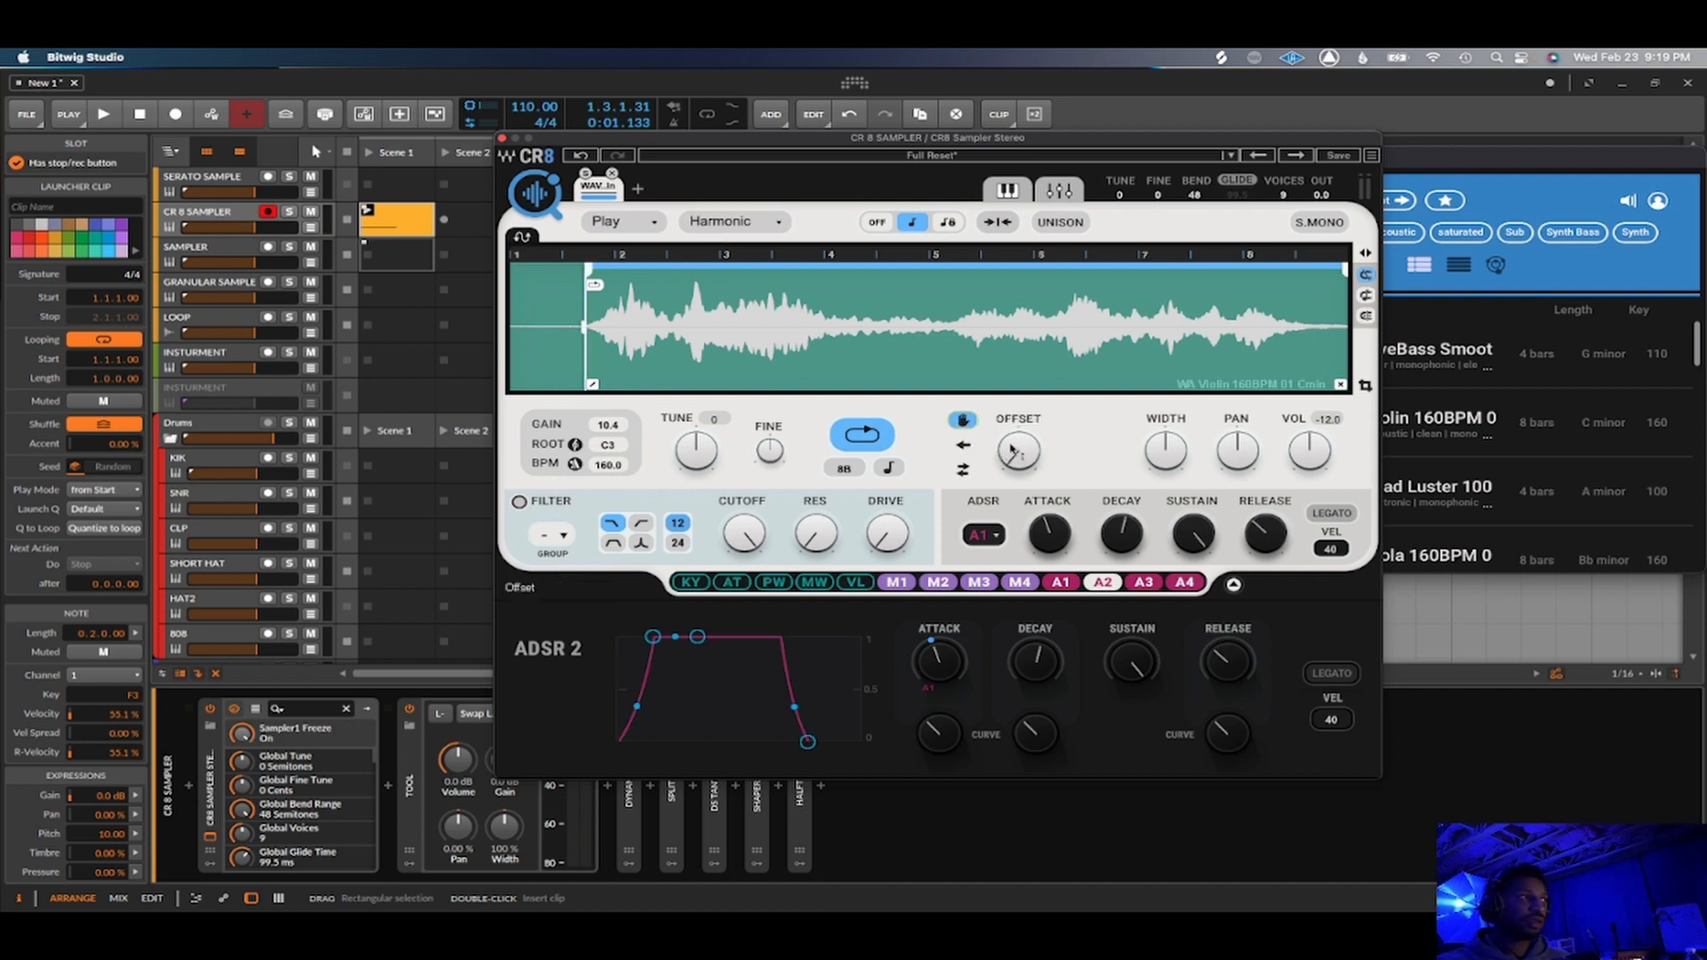
pyautogui.moveTo(1015, 455); pyautogui.dragTo(1014, 431)
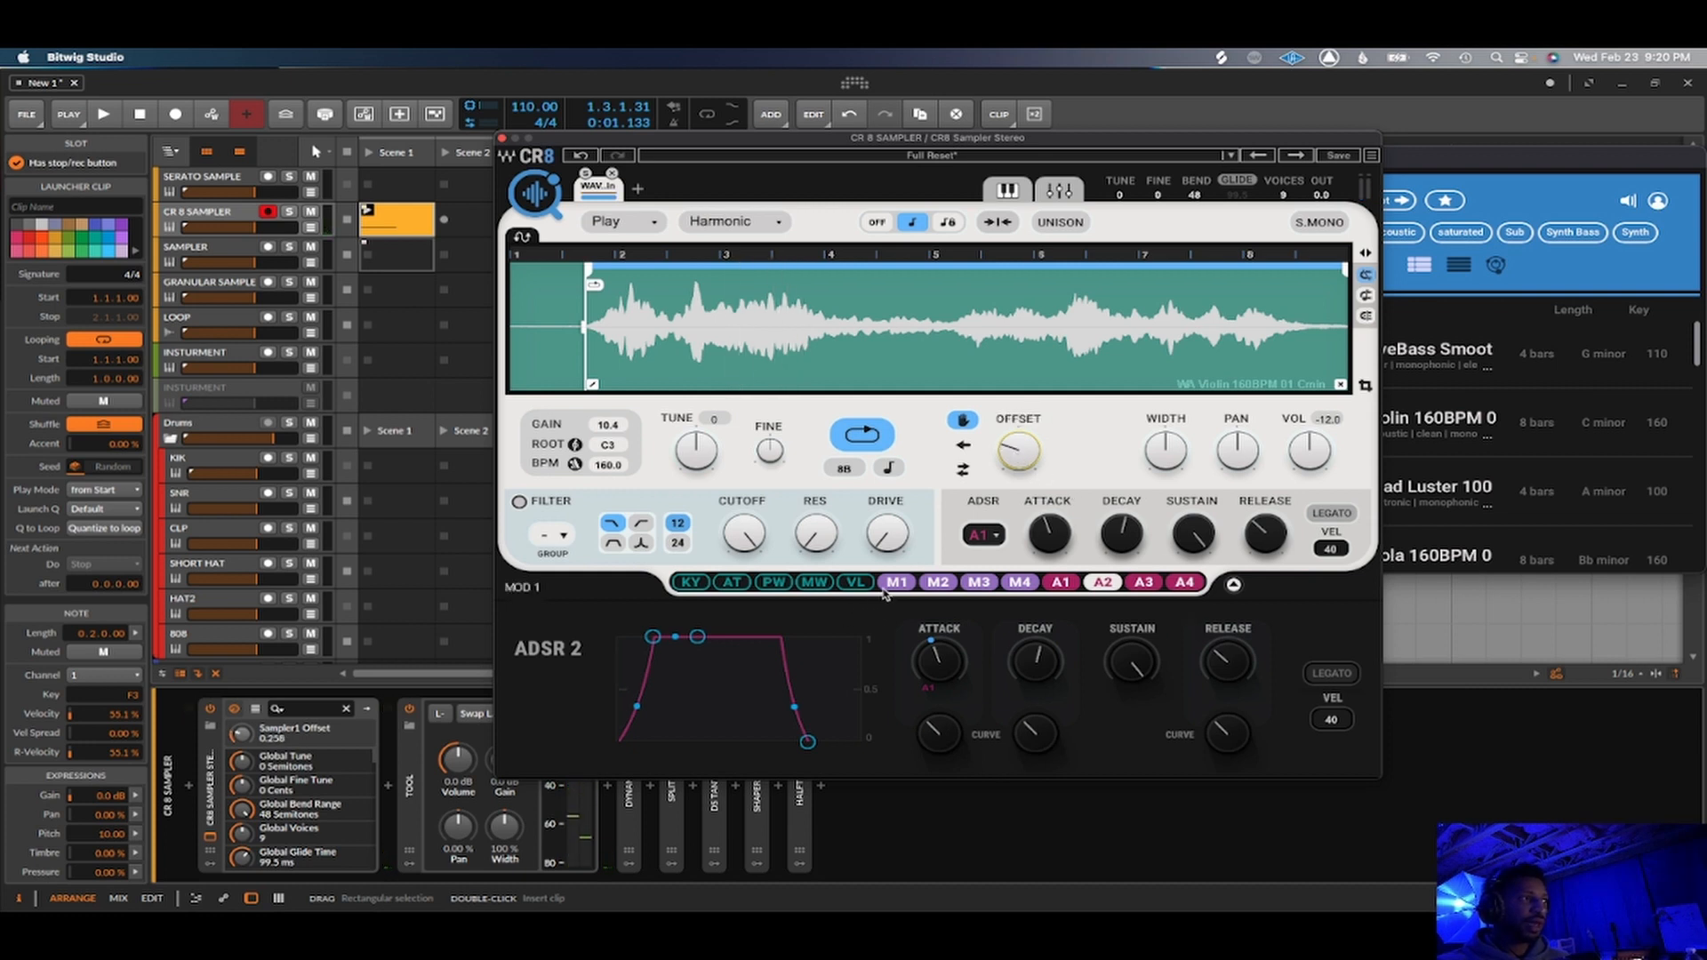
# Step: Assign Mod 1 to the Offset control and set the Mod 1 LFO's synced rate to 1/2
pyautogui.moveTo(890, 585); pyautogui.dragTo(1003, 459)
pyautogui.moveTo(990, 481)
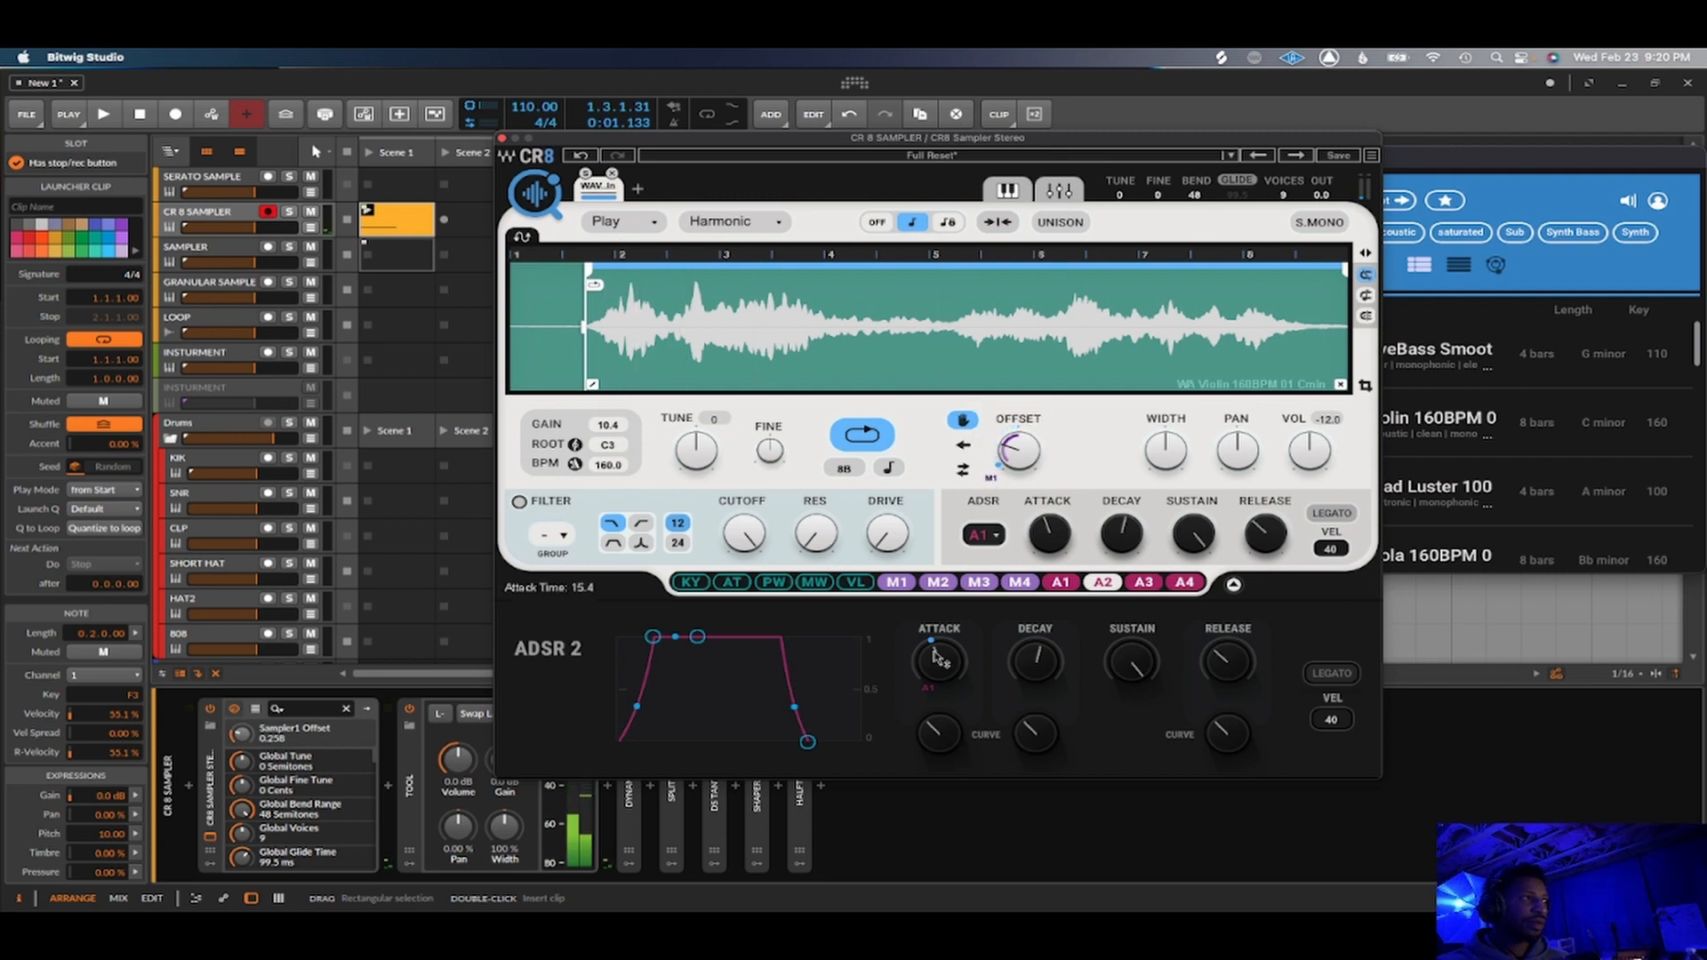
pyautogui.click(895, 584)
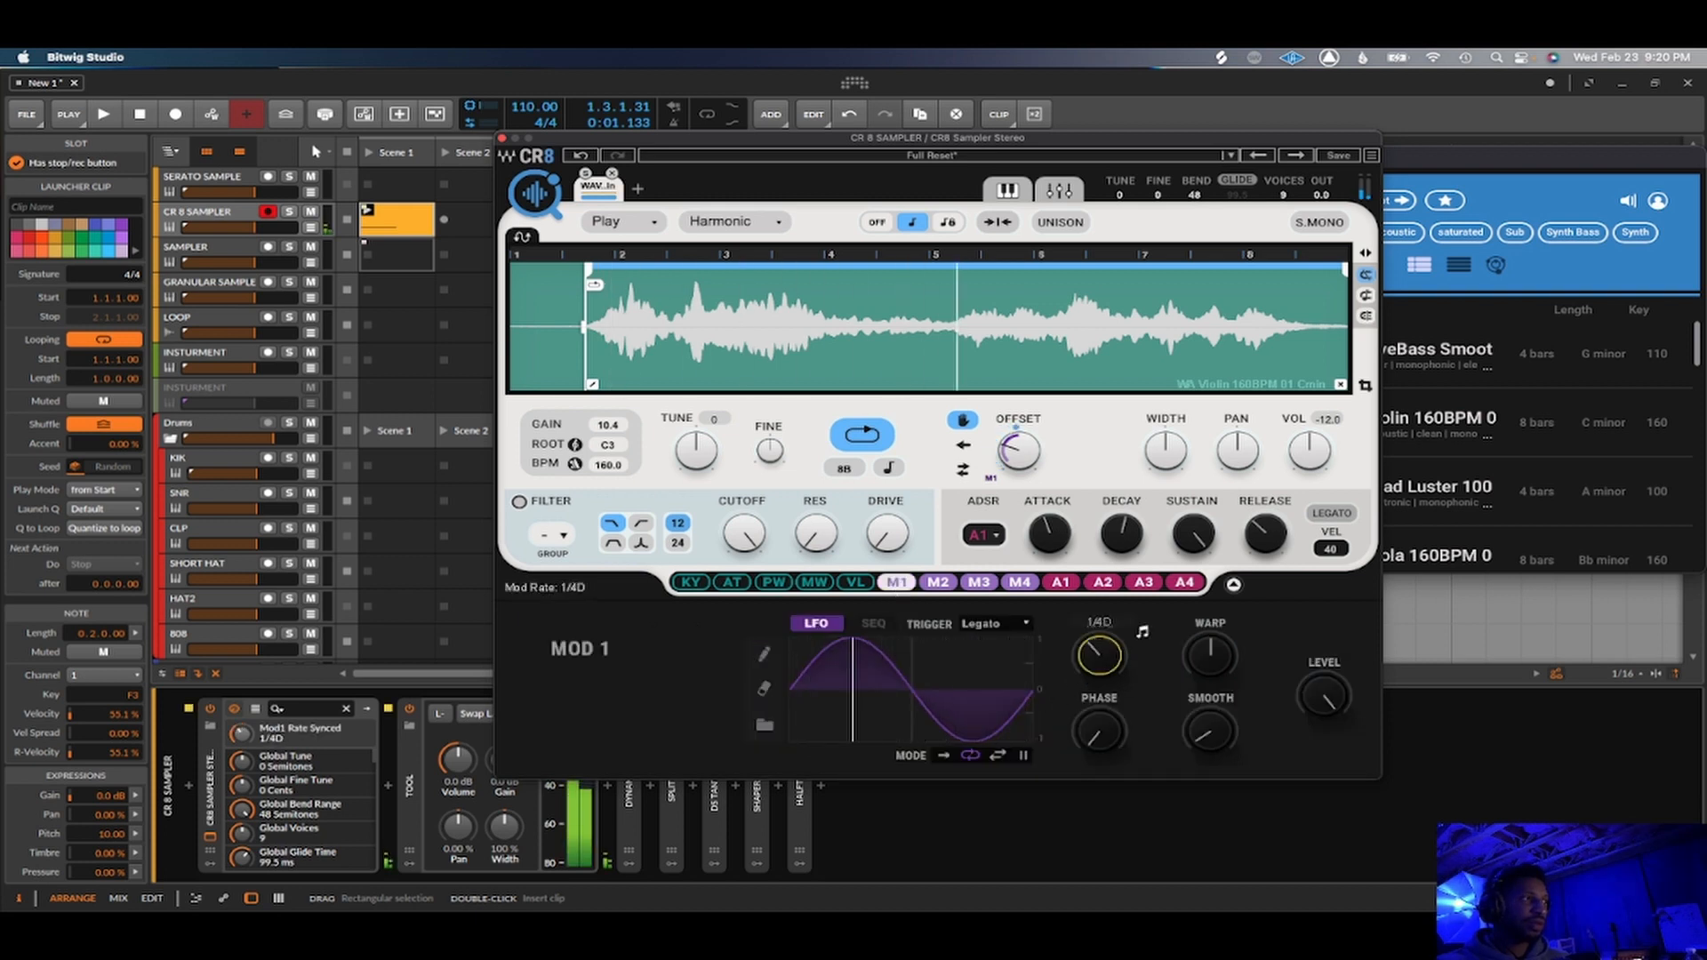
pyautogui.moveTo(1100, 656); pyautogui.dragTo(1100, 663)
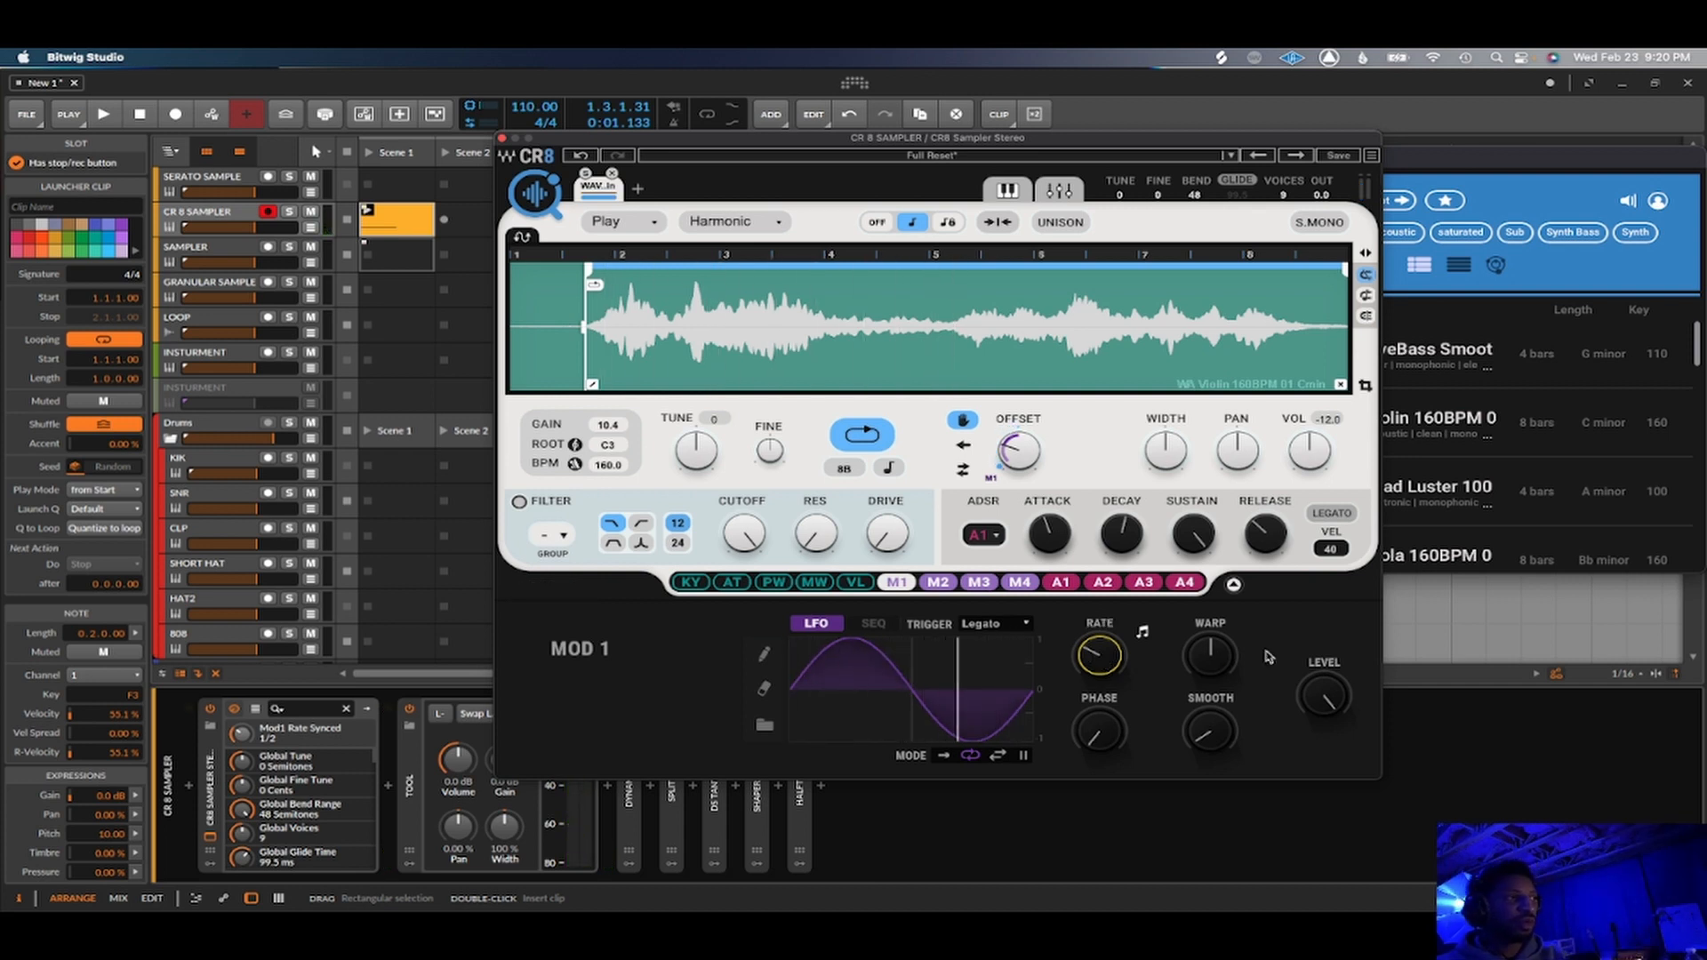
# Step: Reopen COSMOS and browse the monophonic loops in the Waves Audio Factor folder
pyautogui.click(534, 203)
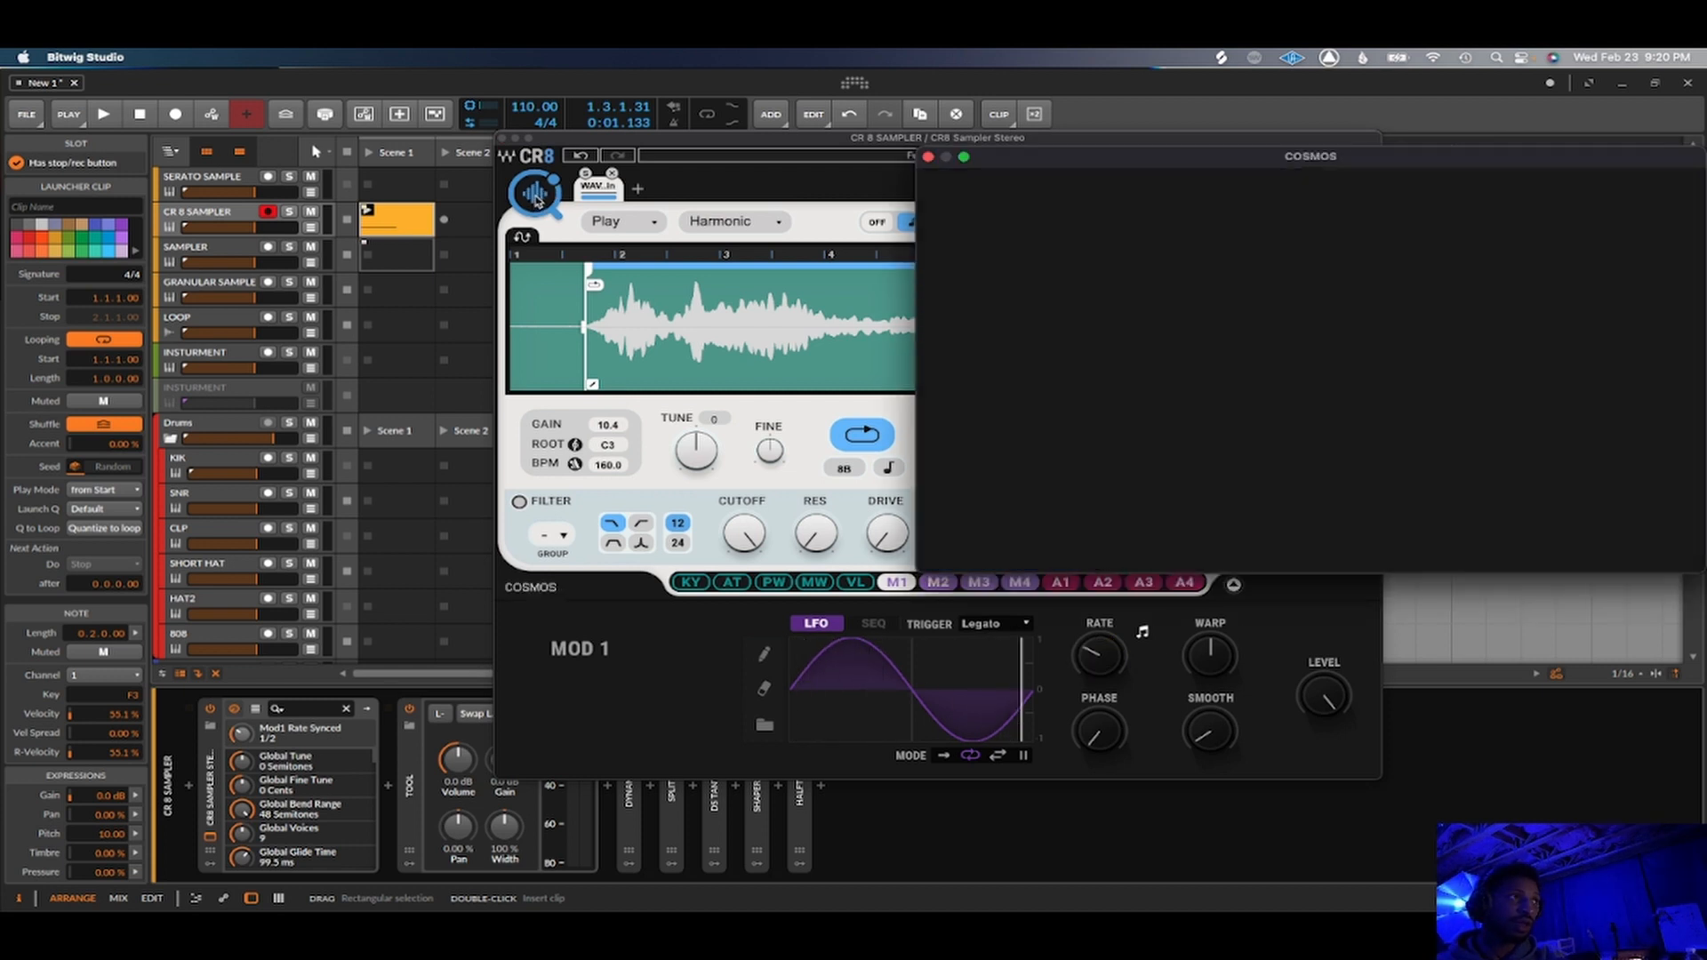
pyautogui.click(534, 202)
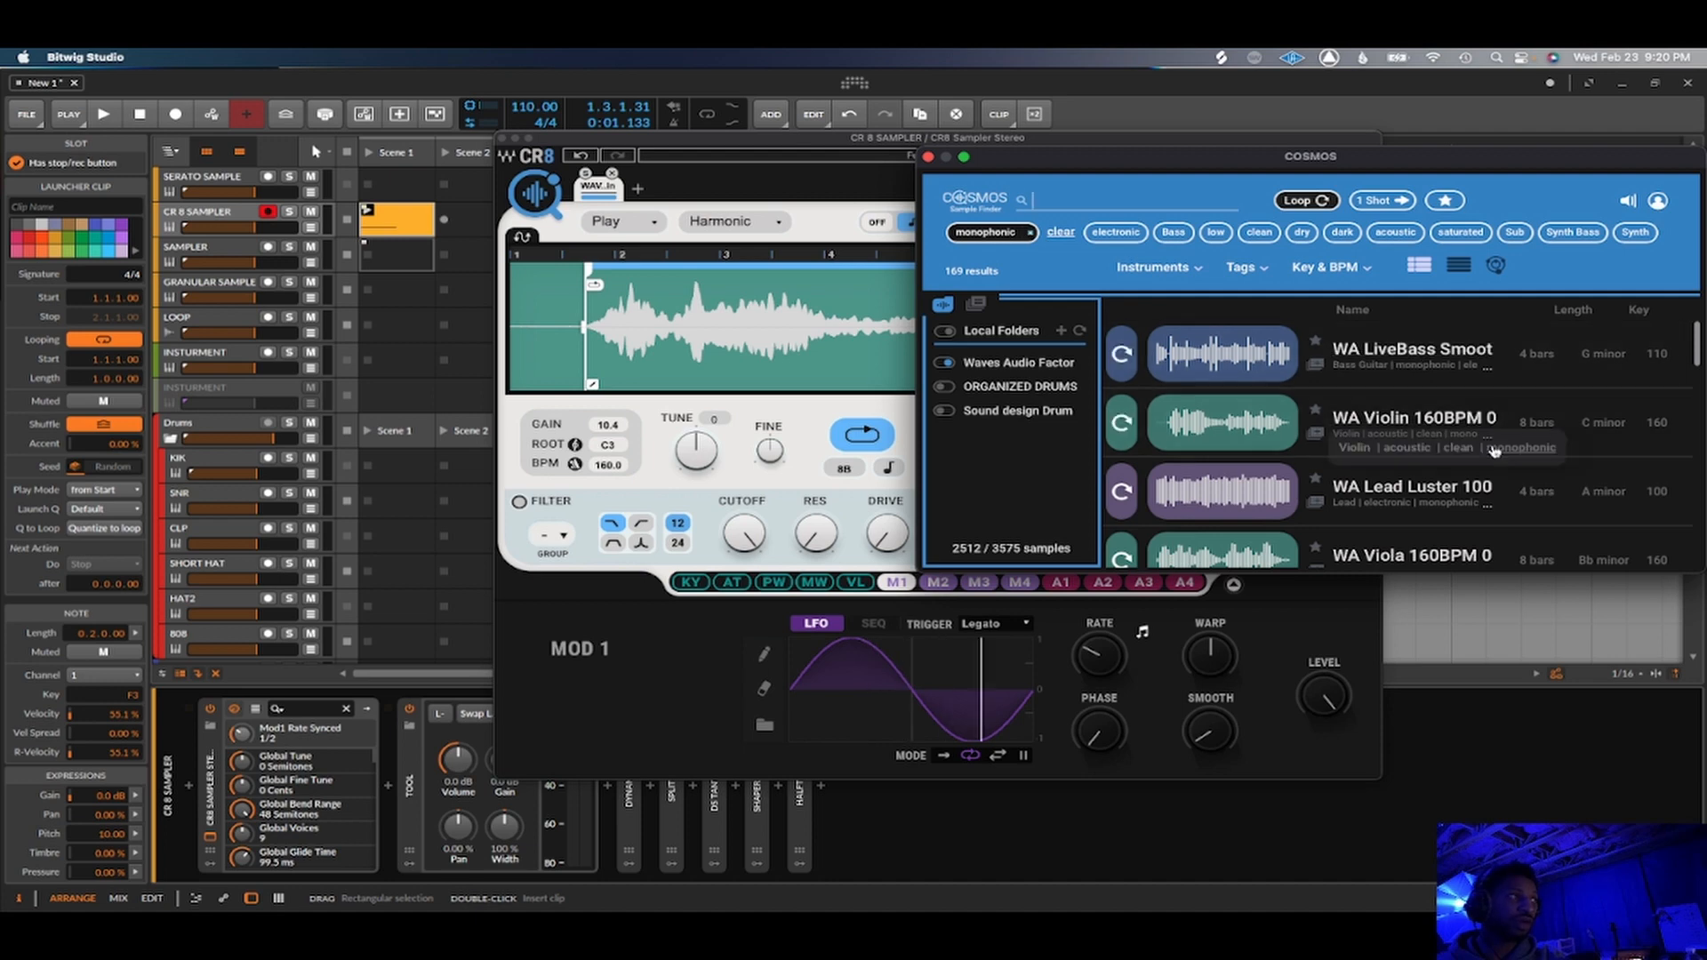
pyautogui.scroll(-10, 1488, 487)
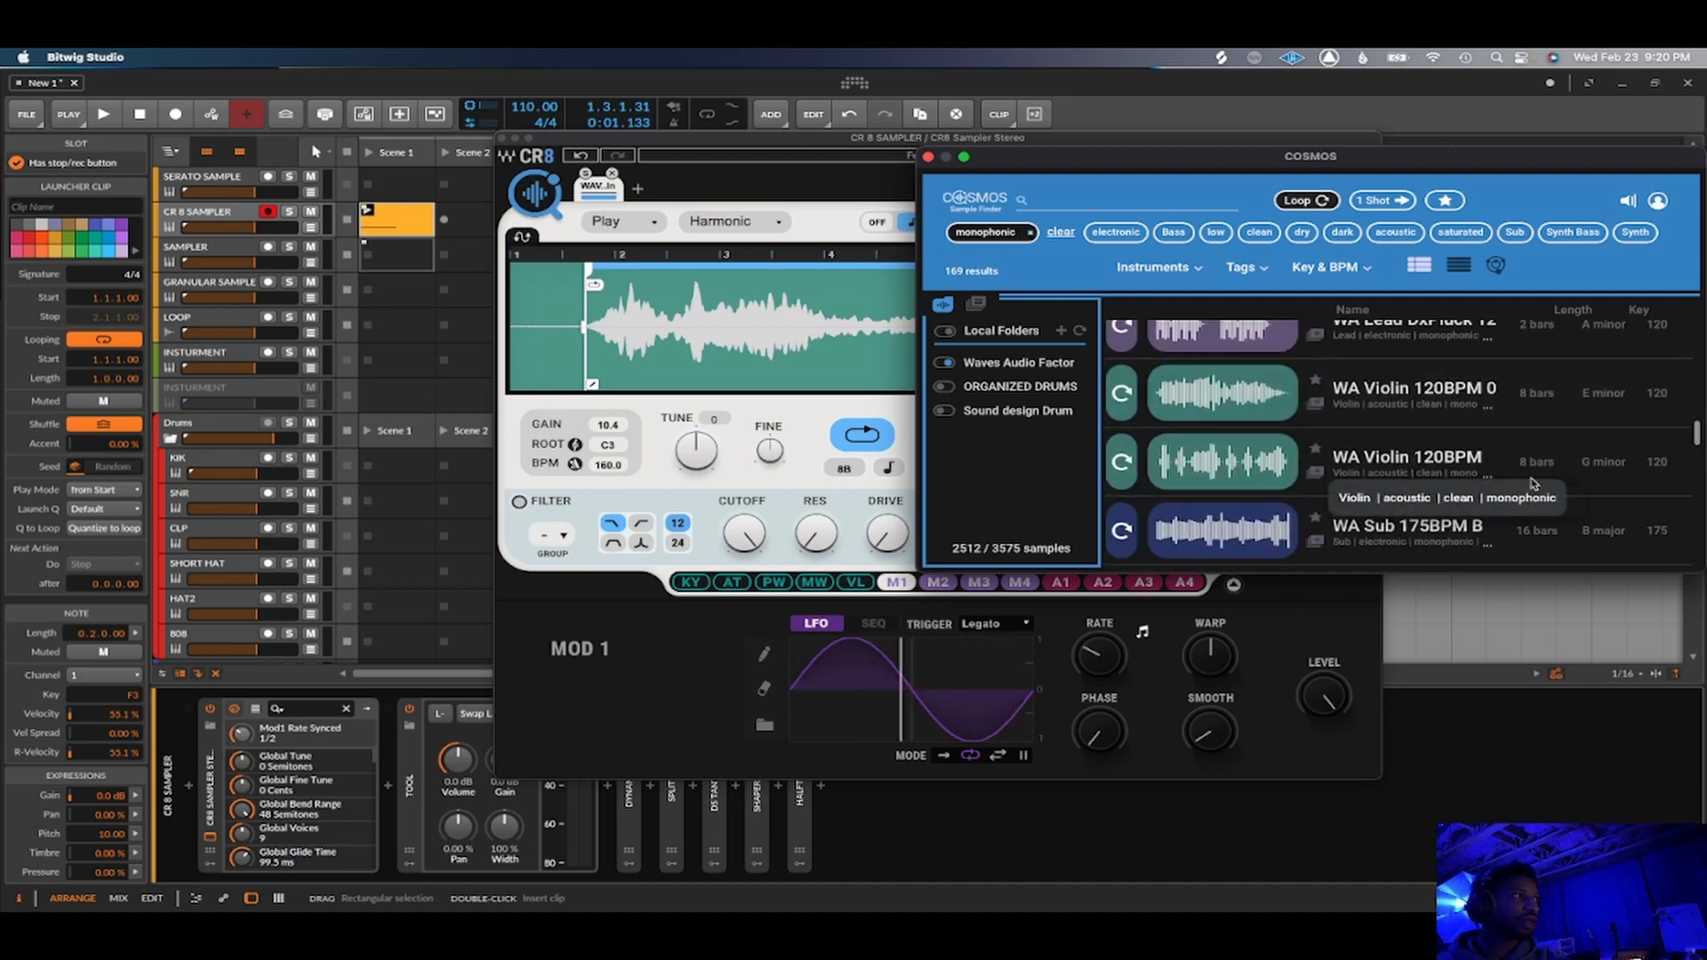
pyautogui.scroll(3, 1516, 457)
pyautogui.scroll(3, 1518, 455)
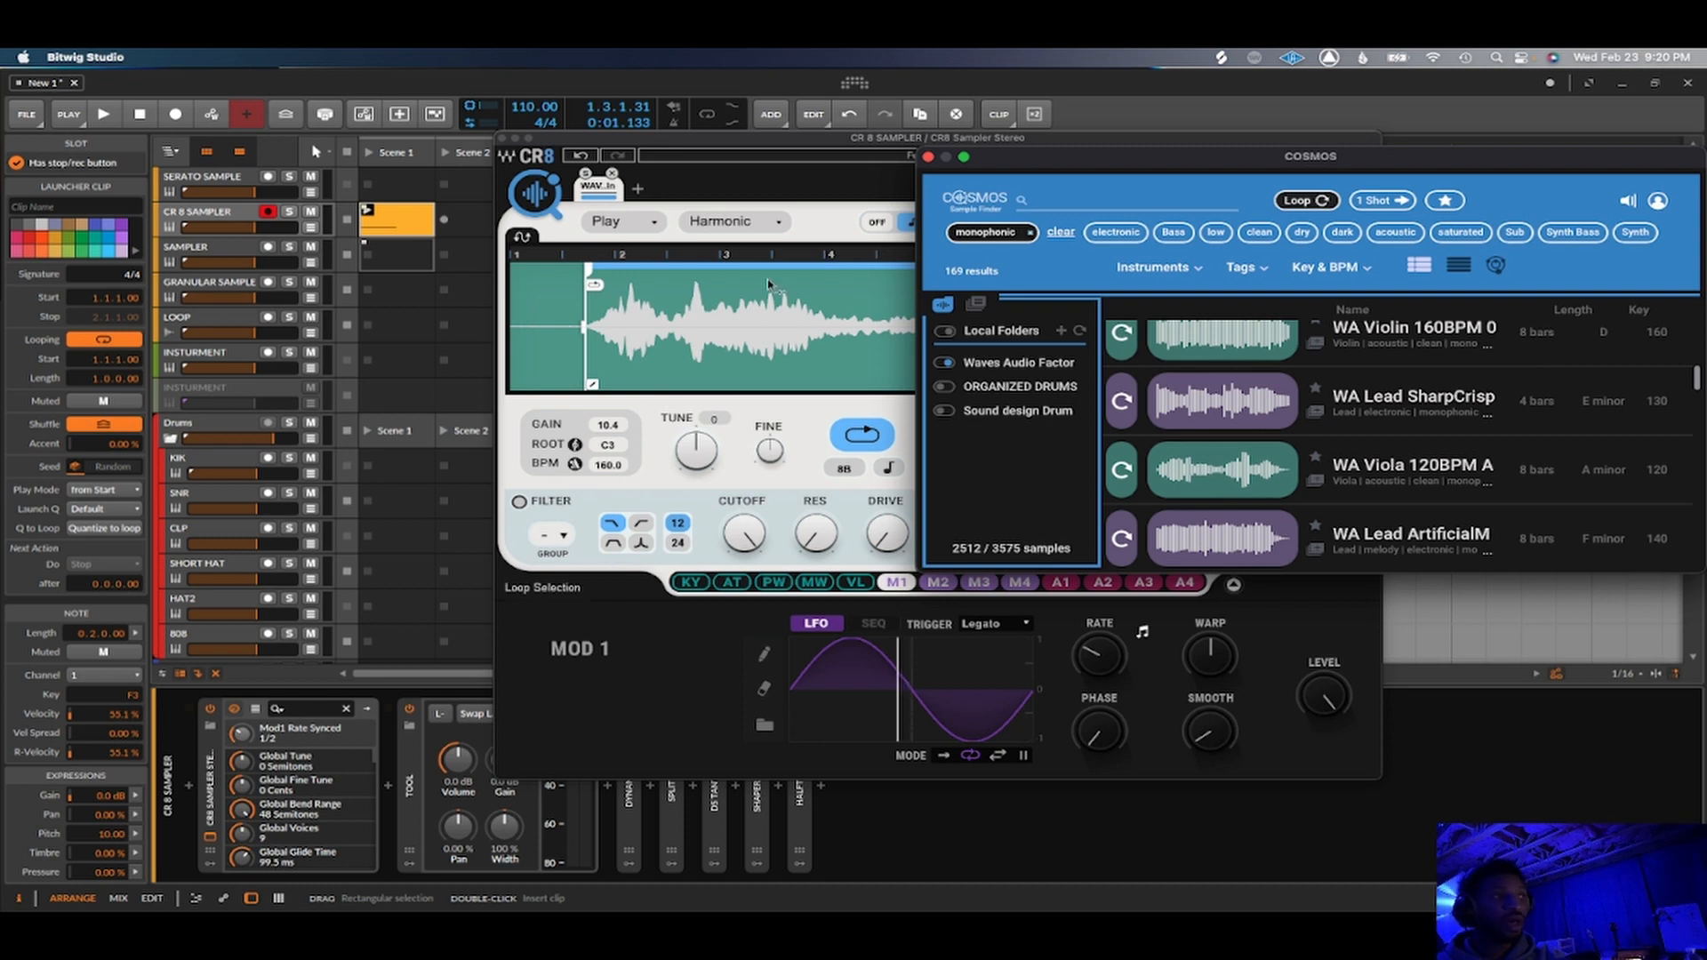
# Step: Return to the CR8 Sampler device and switch the violin sample's mode to Voice
pyautogui.click(201, 226)
pyautogui.doubleClick(200, 227)
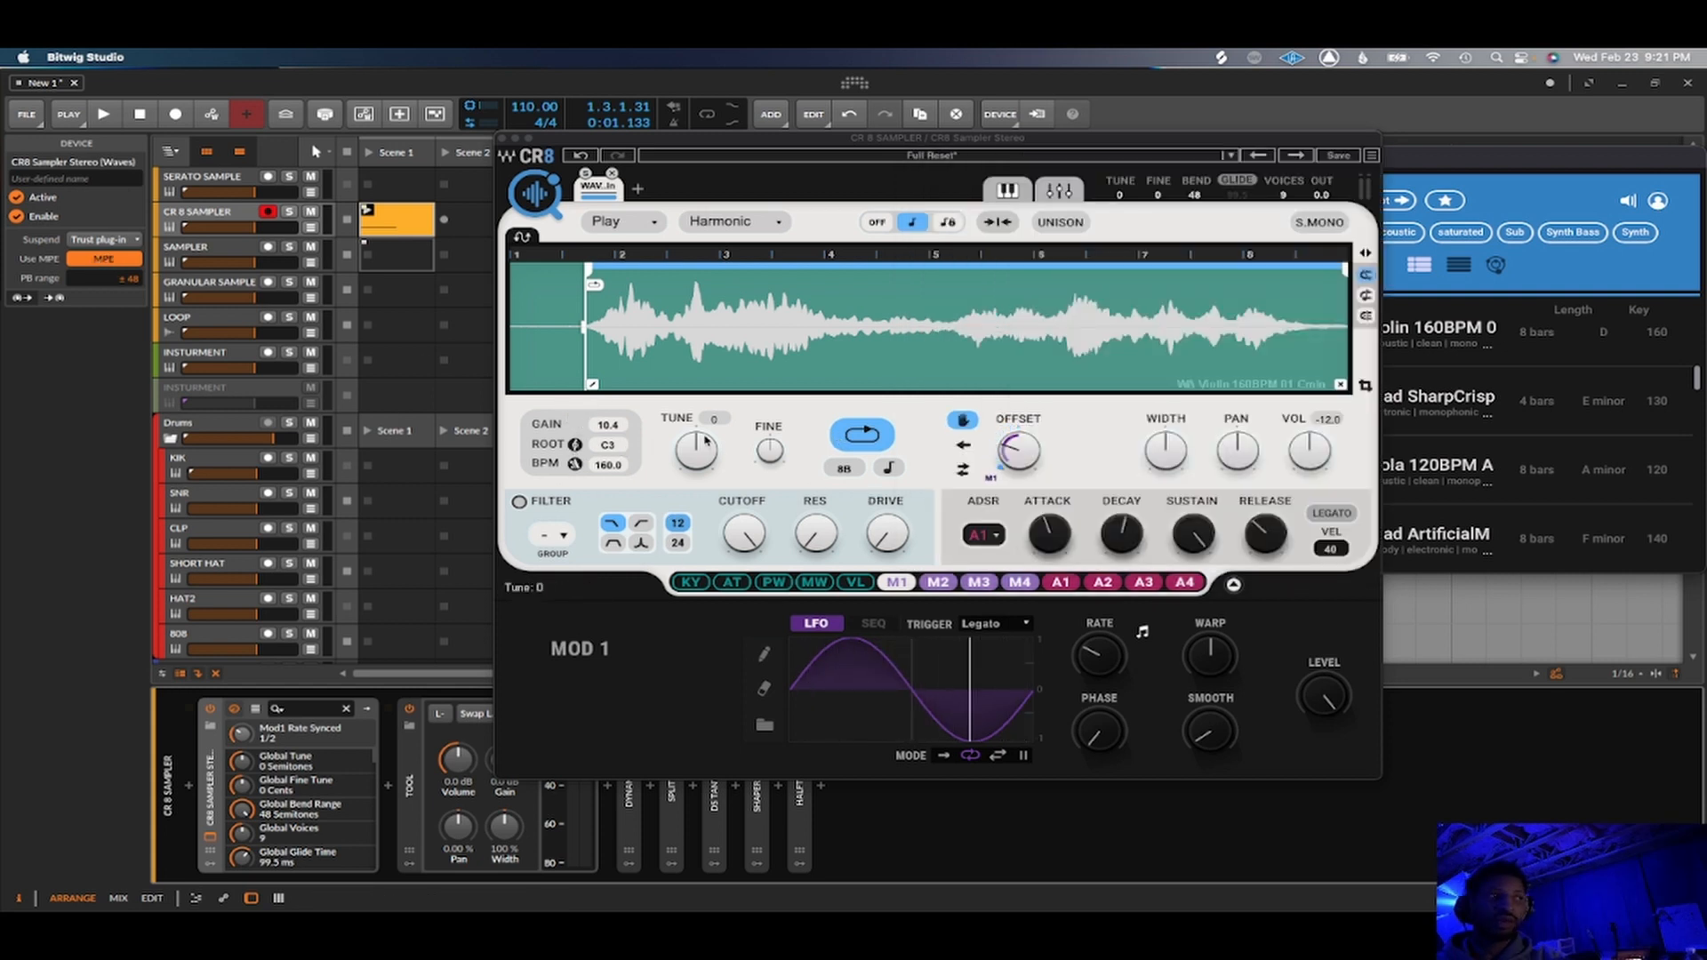
pyautogui.hscroll(2, 399, 431)
pyautogui.hscroll(-2, 399, 430)
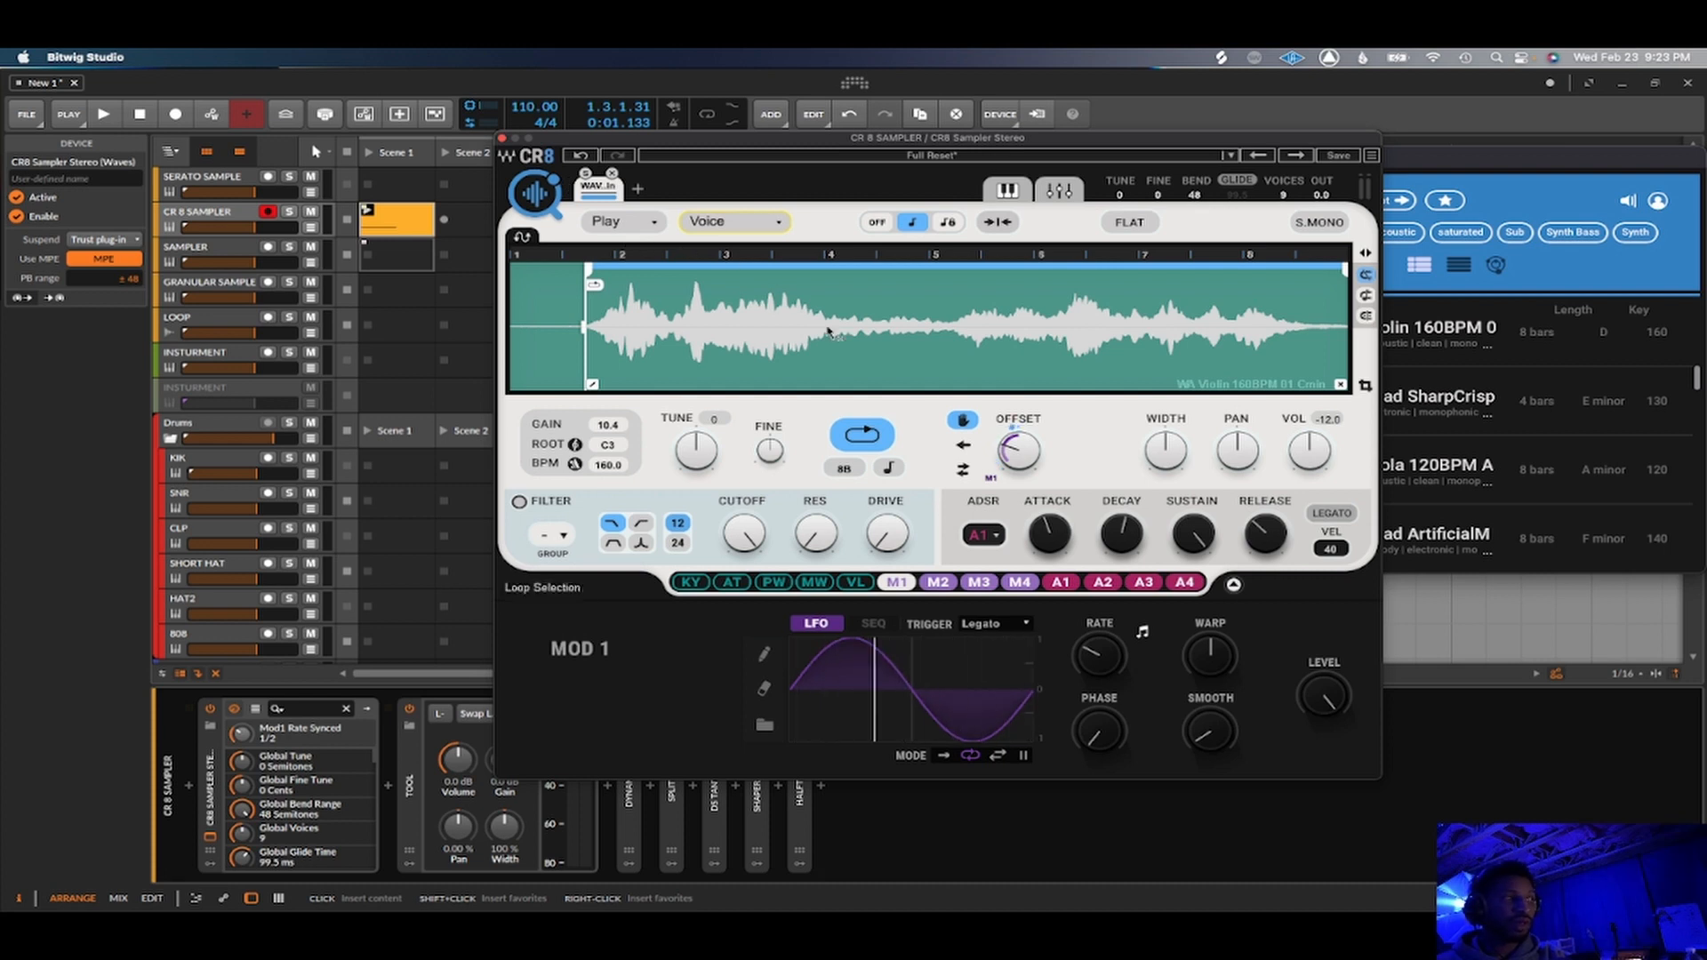
pyautogui.moveTo(1194, 523)
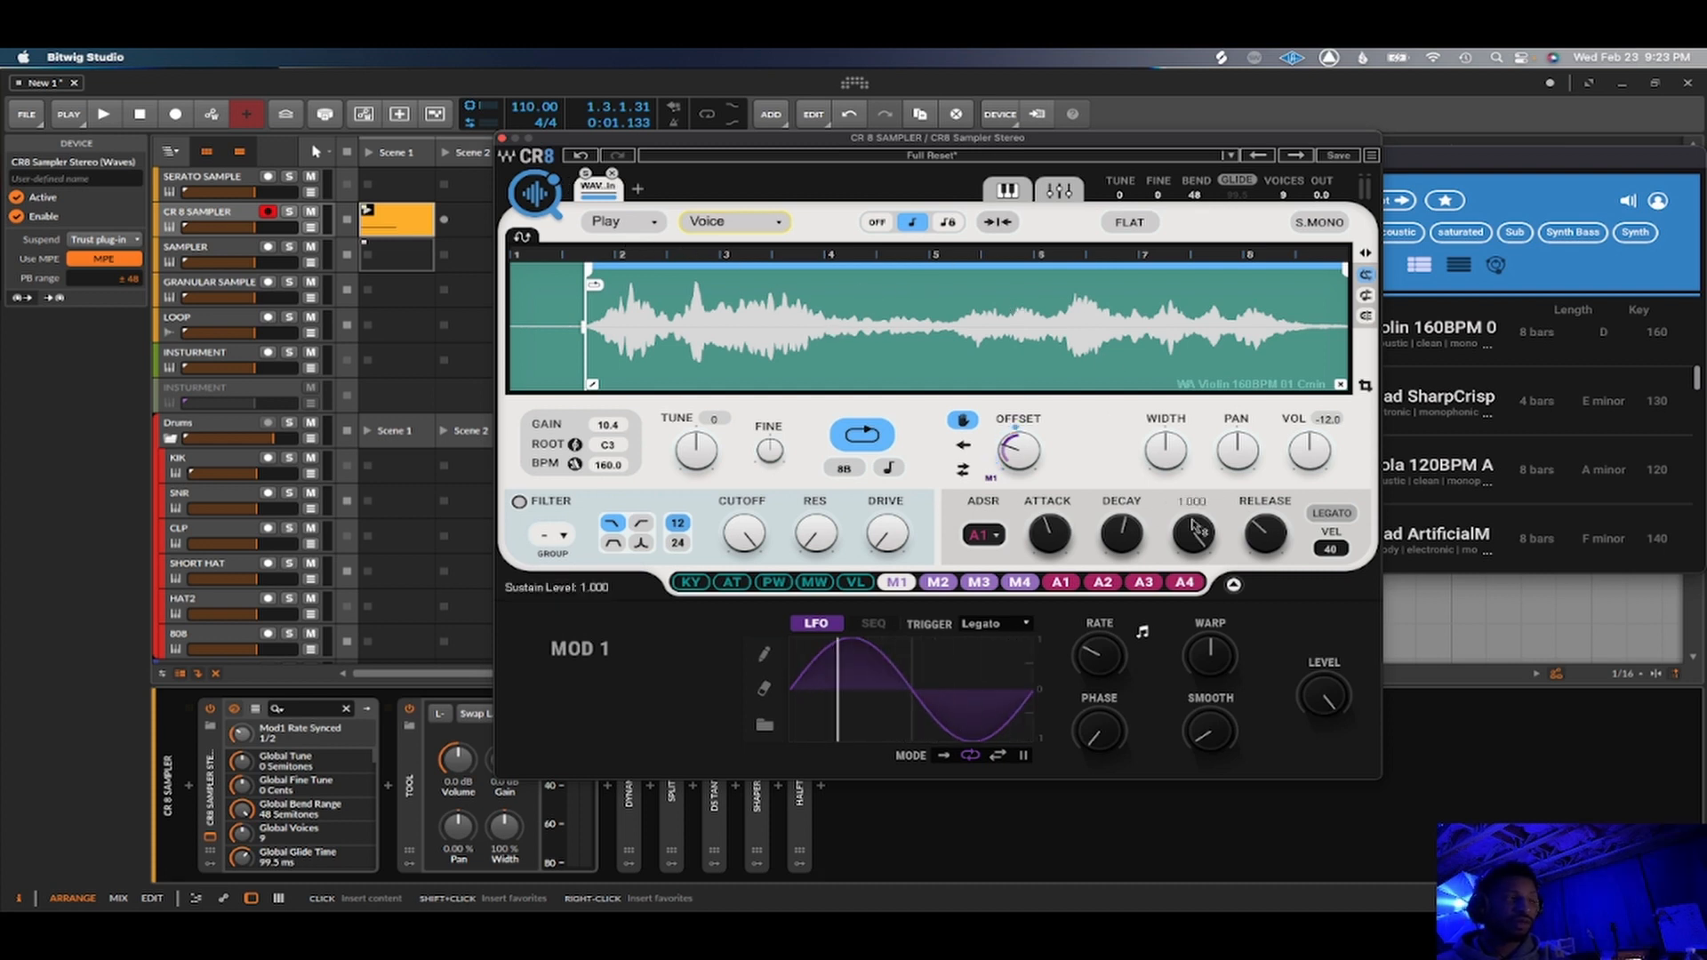